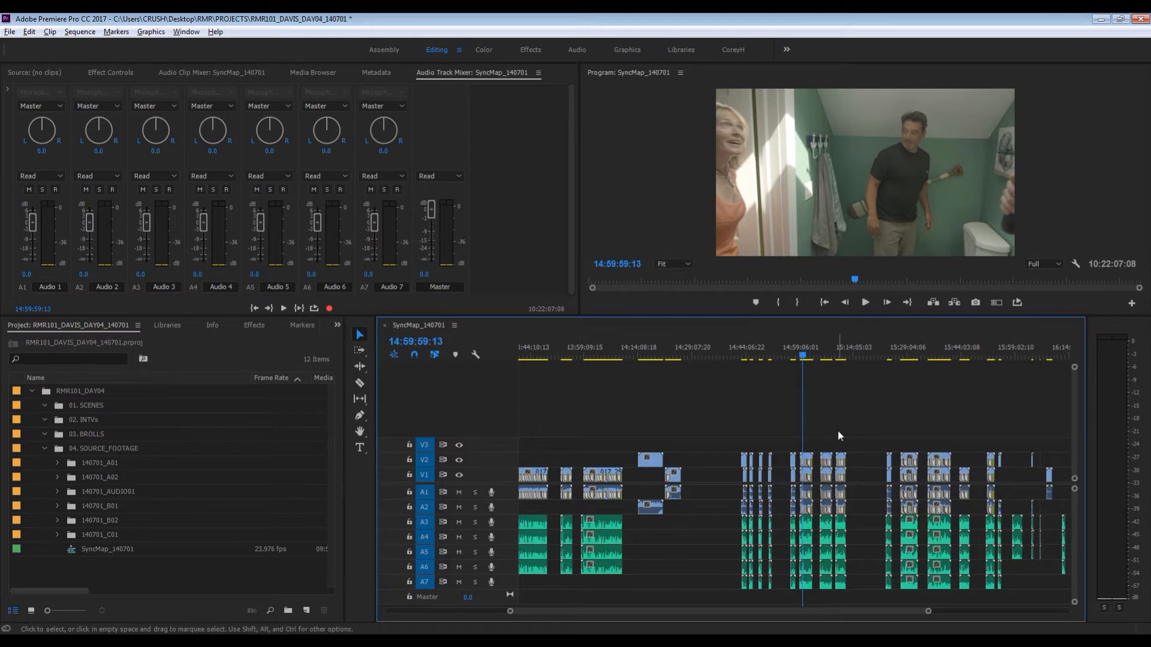
# - Play back the SyncMap_140701 sequence near 15:00:00 to review how the synced multi-camera clips line up
pyautogui.press('=')
pyautogui.press('=')
pyautogui.press('=')
pyautogui.press('=')
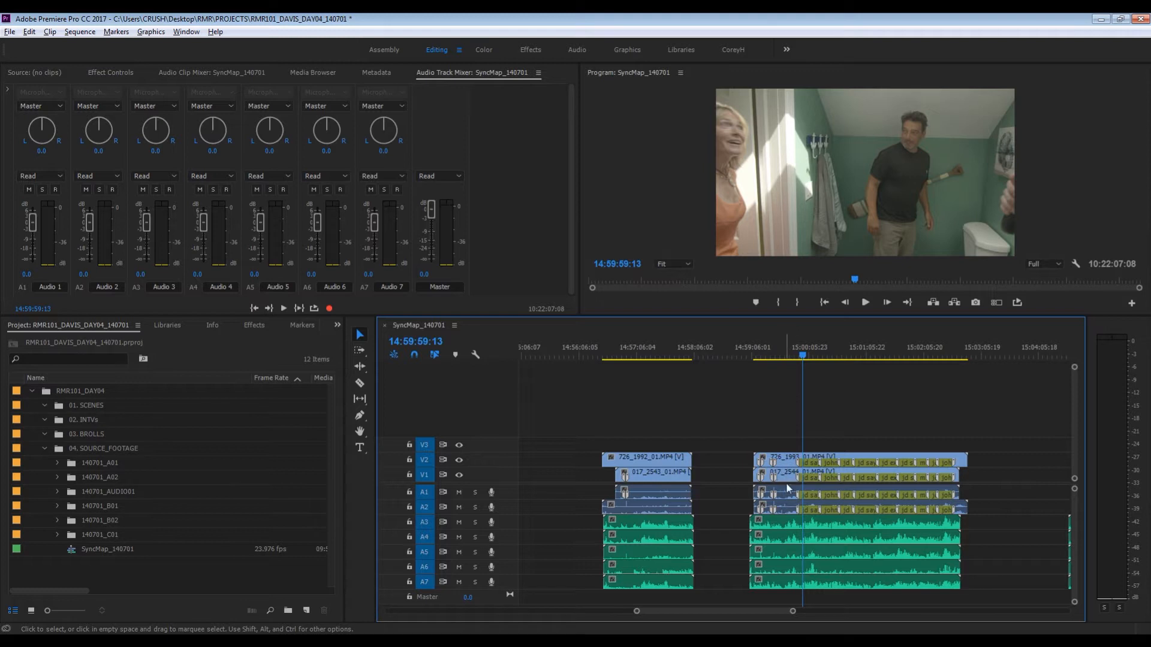
pyautogui.press('space')
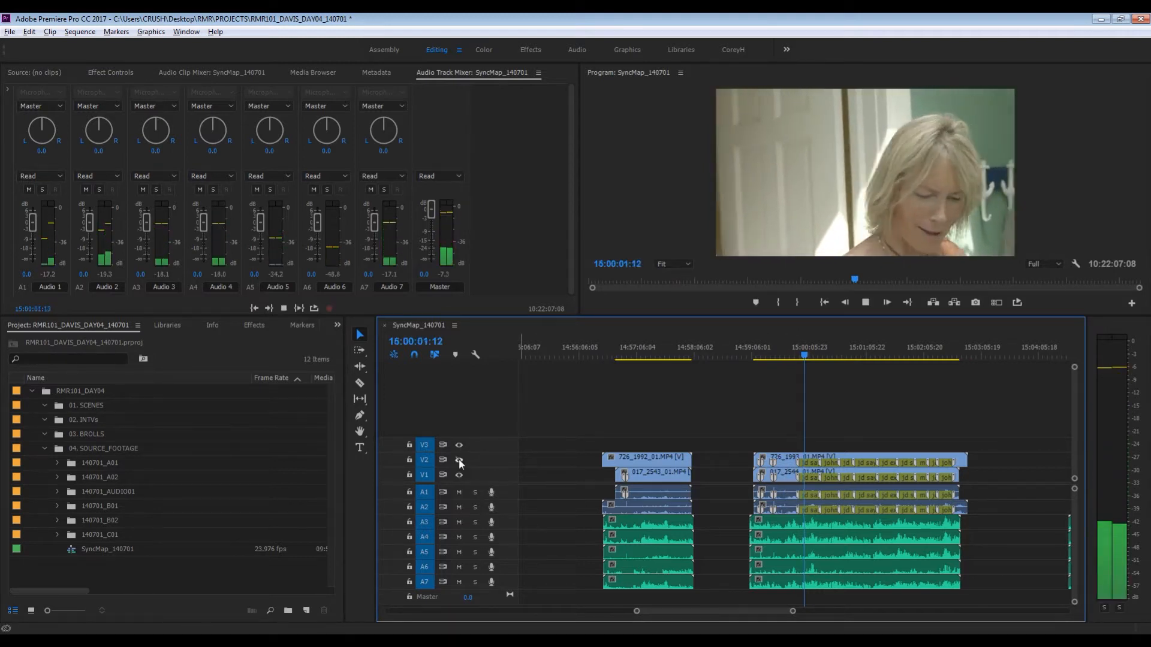
pyautogui.press('space')
pyautogui.press('-')
pyautogui.press('-')
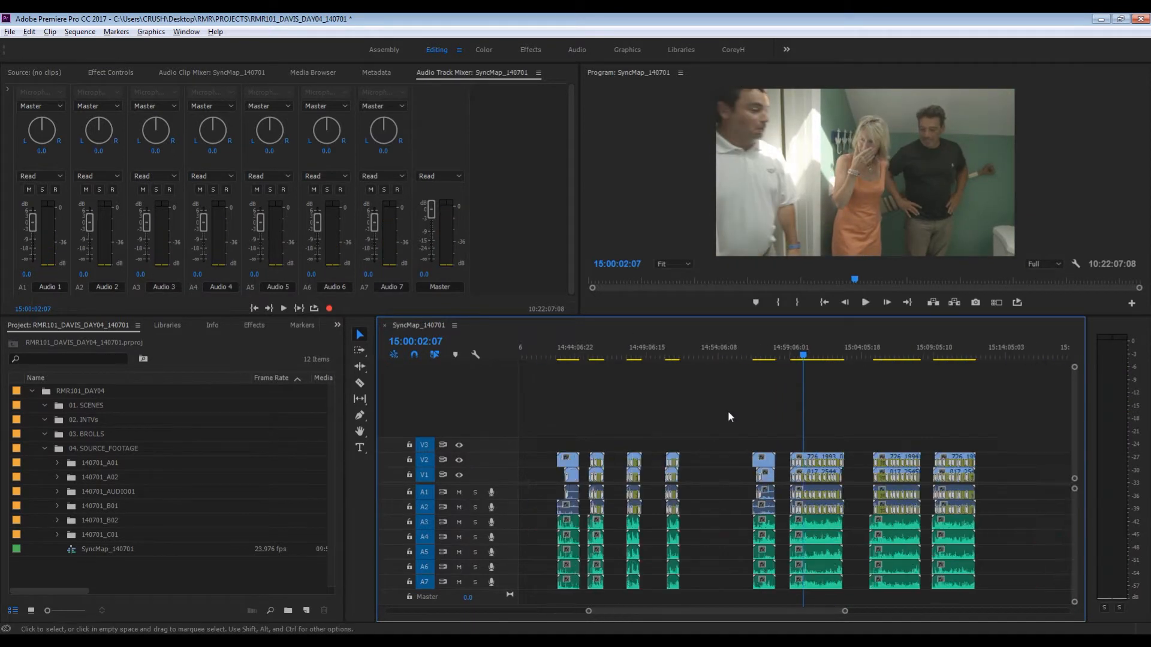
pyautogui.press('-')
pyautogui.press('-')
pyautogui.press('-')
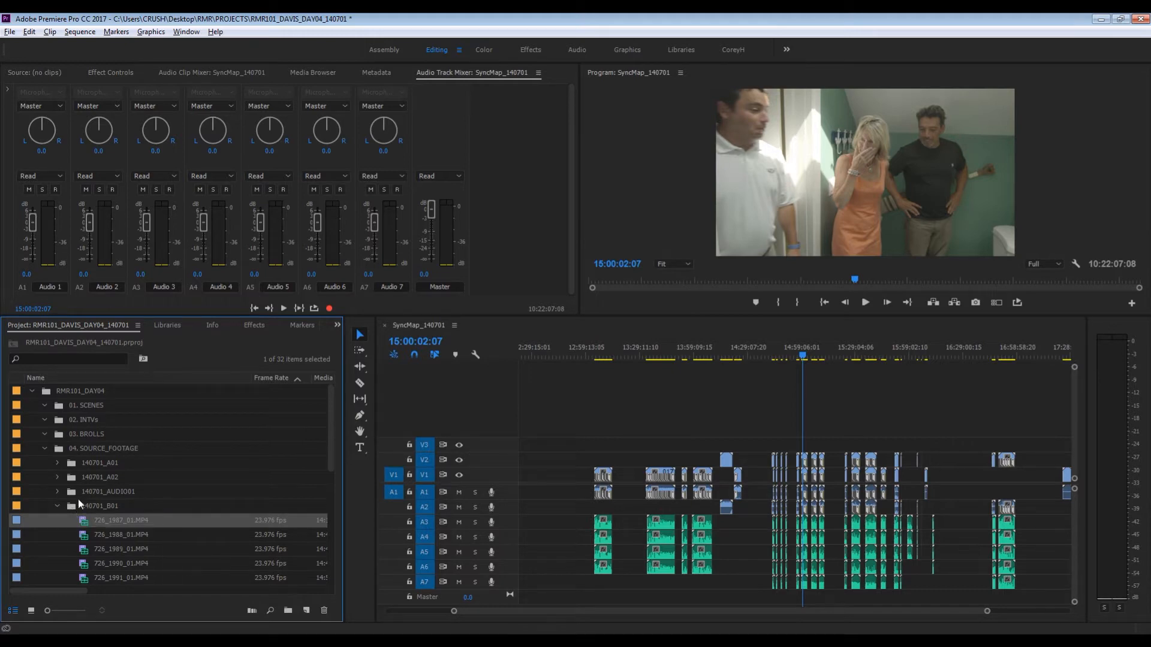
pyautogui.rightClick(76, 523)
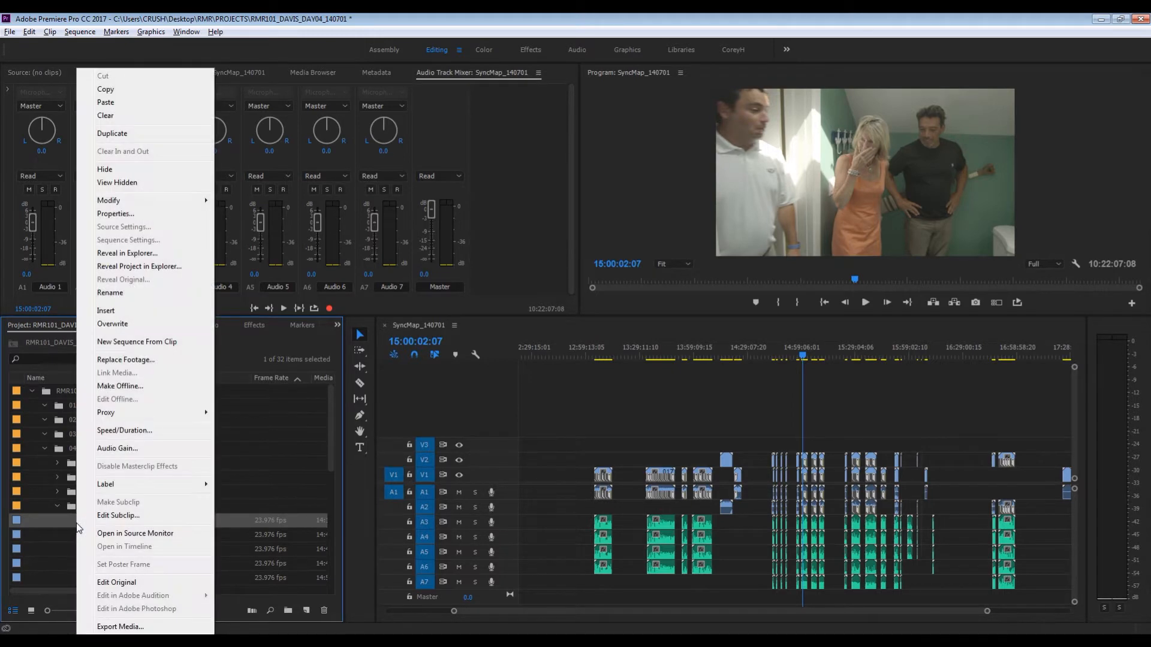
pyautogui.click(41, 553)
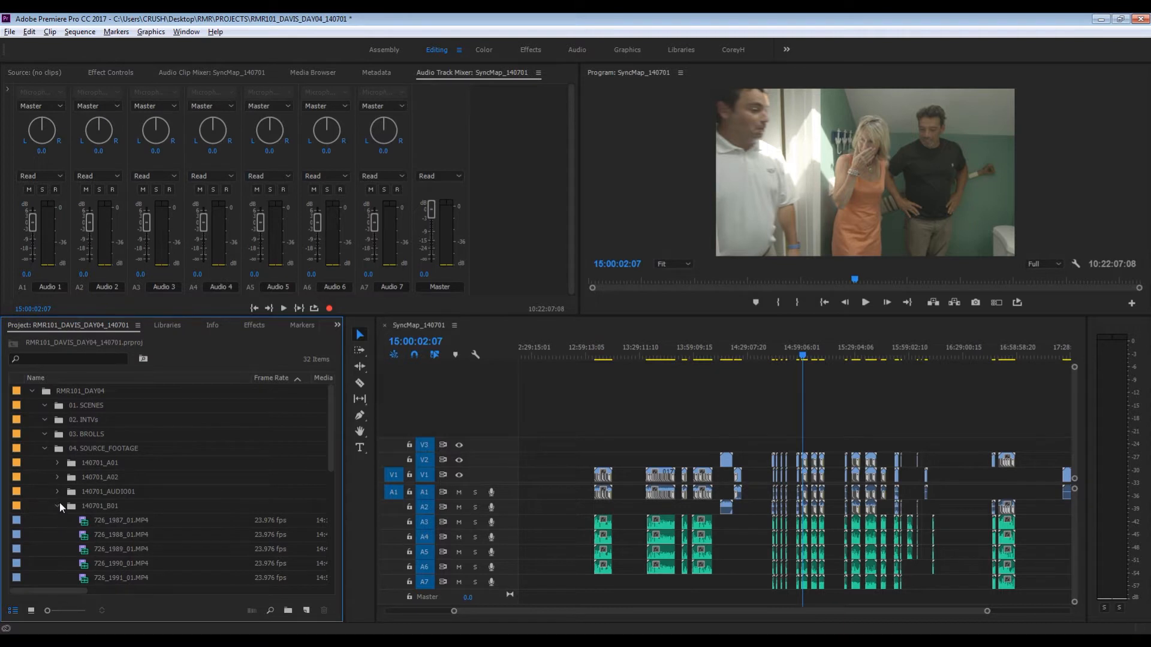
pyautogui.click(803, 430)
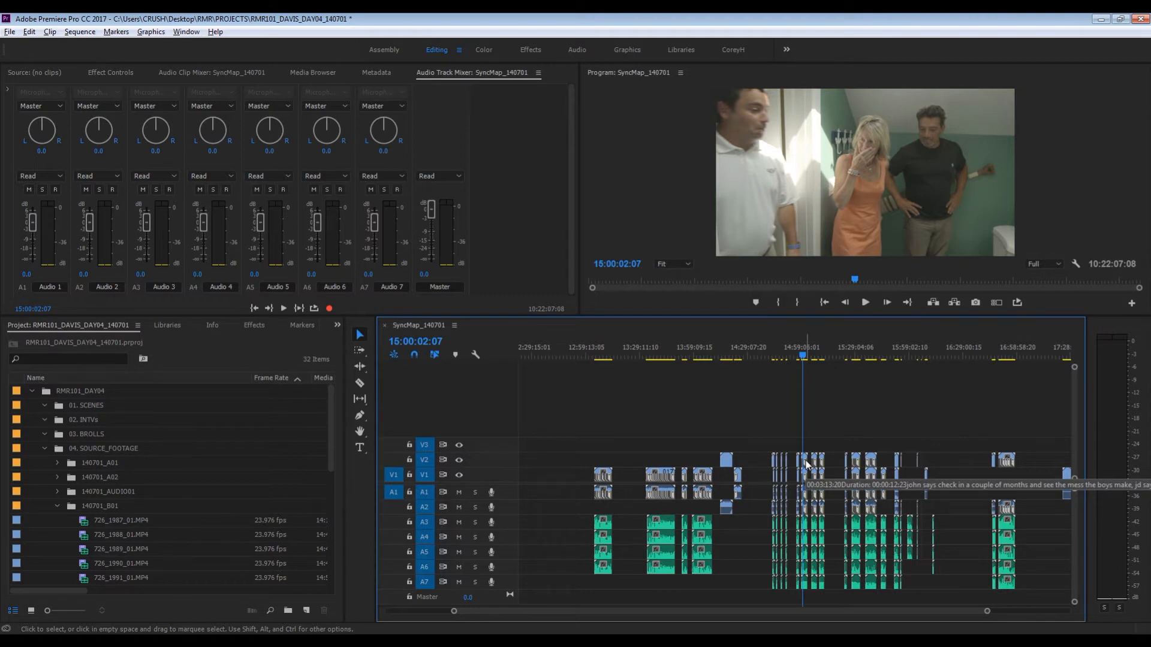
# - Create a new bin named Multicam_Templates inside the 04. SOURCE_FOOTAGE bin
pyautogui.click(57, 506)
pyautogui.click(63, 447)
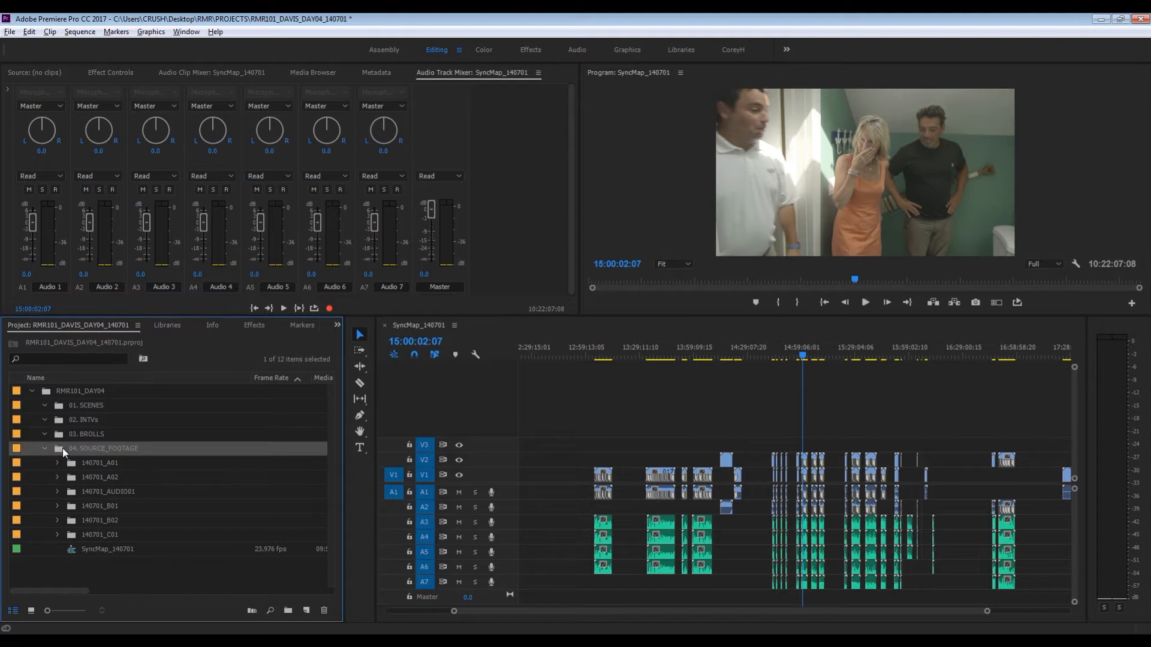
pyautogui.hotkey('ctrl', 'b')
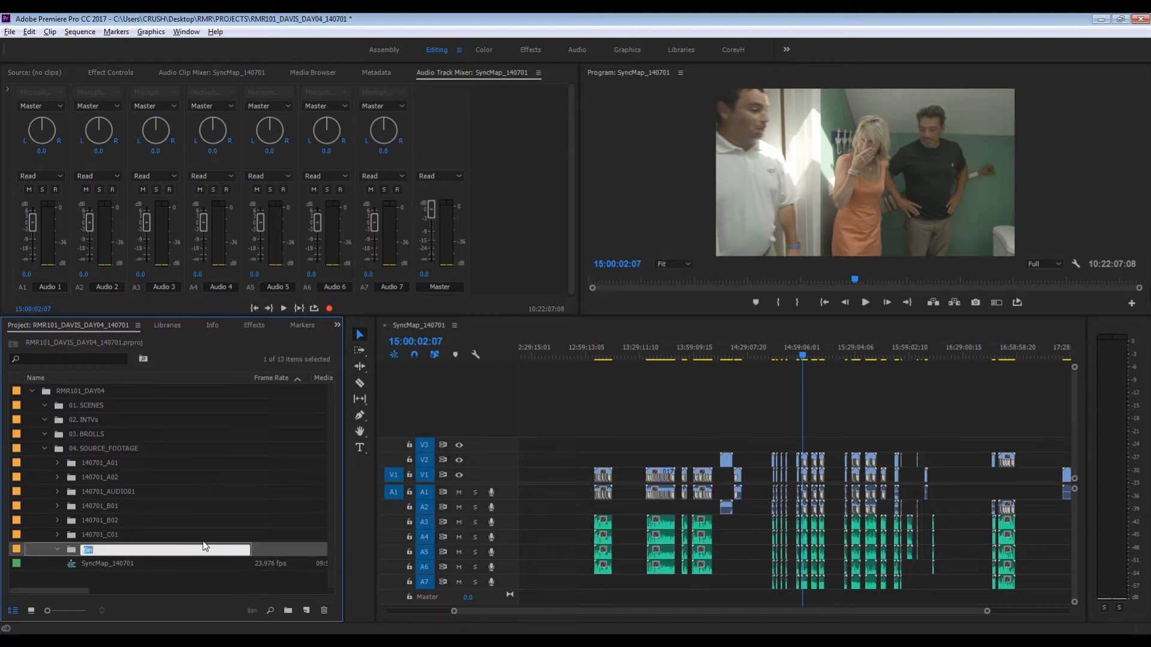
pyautogui.write('Multicam_Templates')
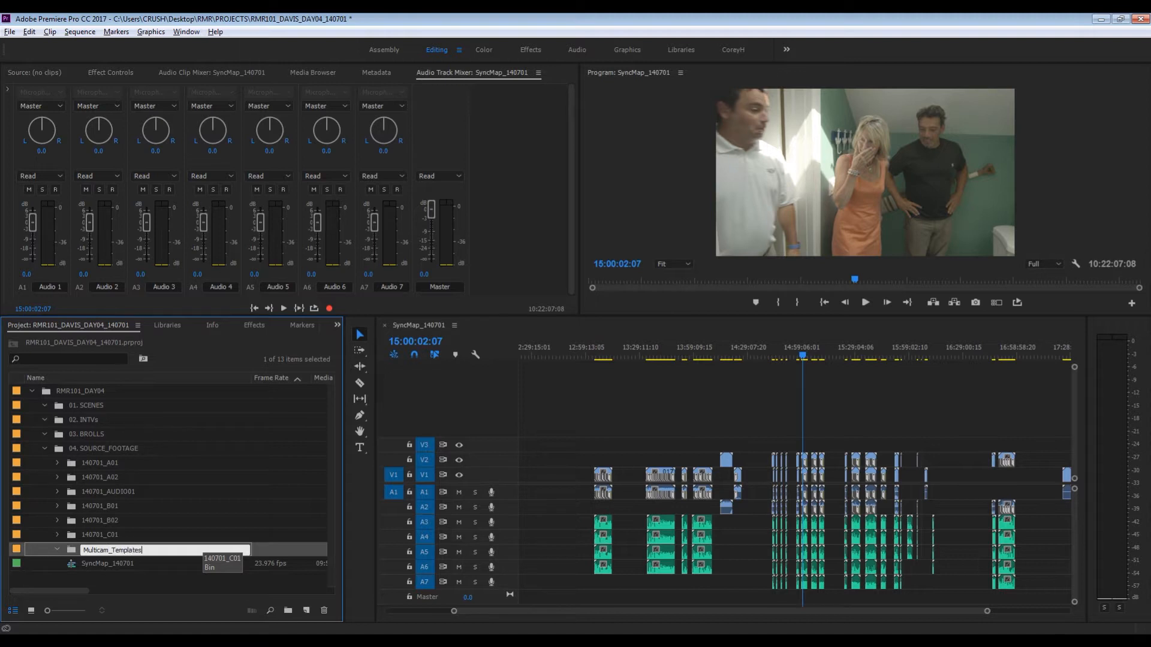
pyautogui.press('Return')
# - Check the audio info of the clips in the 140701_B02 bin and select Clip1ATK88.mov and Clip1ATK89.mov
pyautogui.click(56, 521)
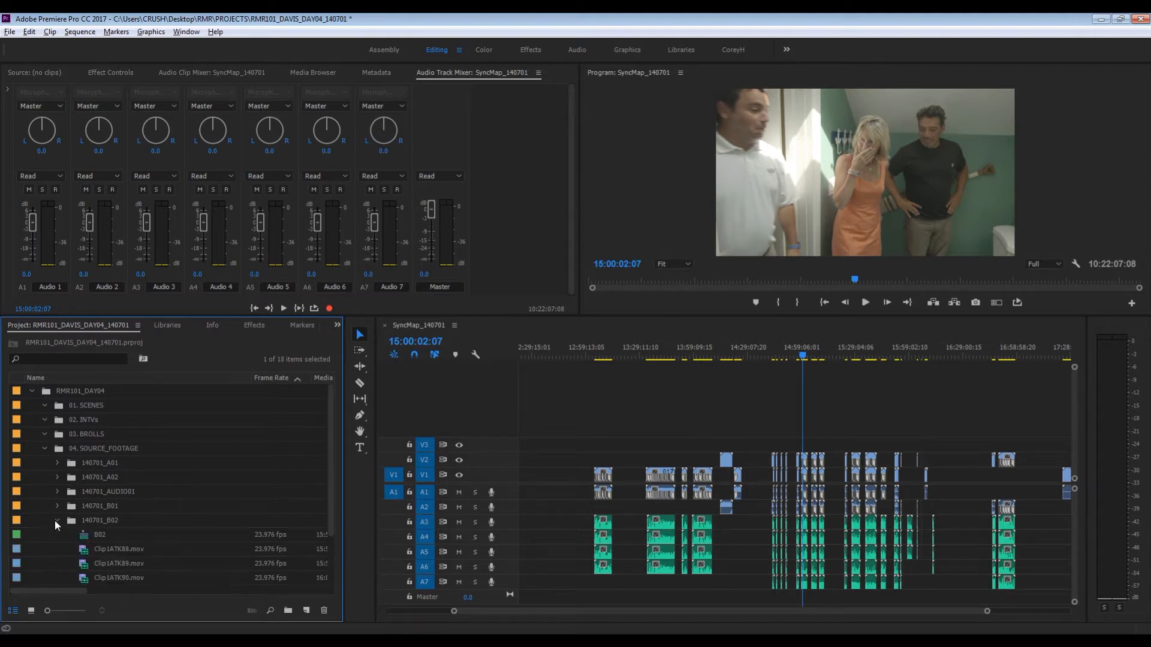
pyautogui.moveTo(59, 592); pyautogui.dragTo(179, 591)
pyautogui.click(286, 549)
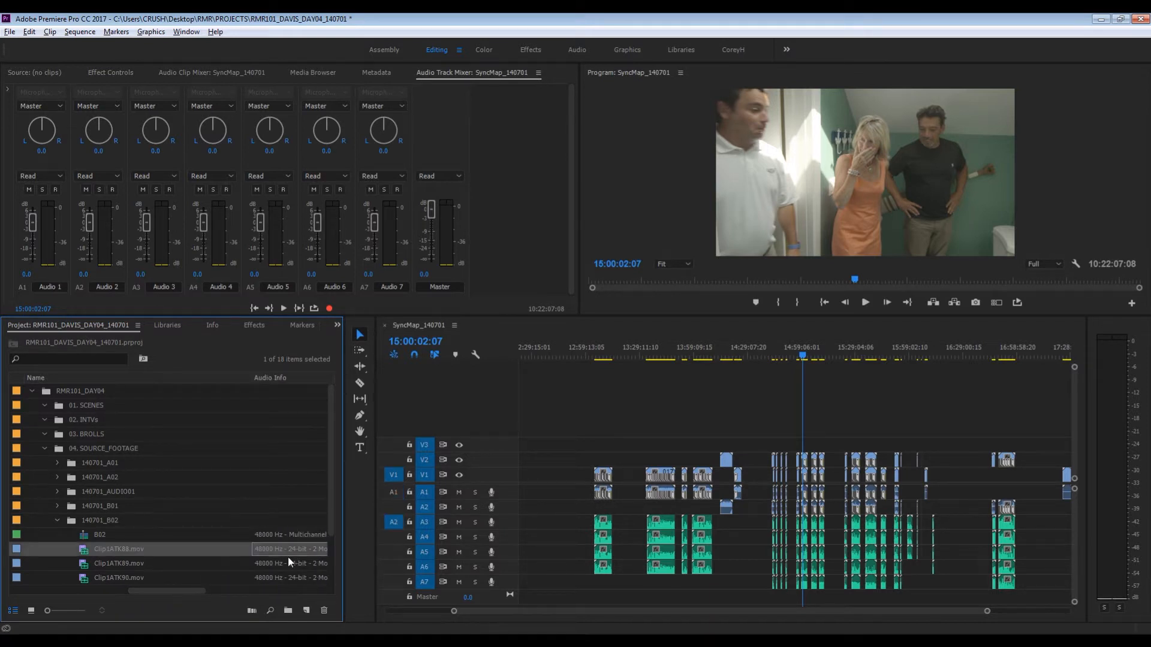
pyautogui.keyDown('shift'); pyautogui.click(272, 564); pyautogui.keyUp('shift')
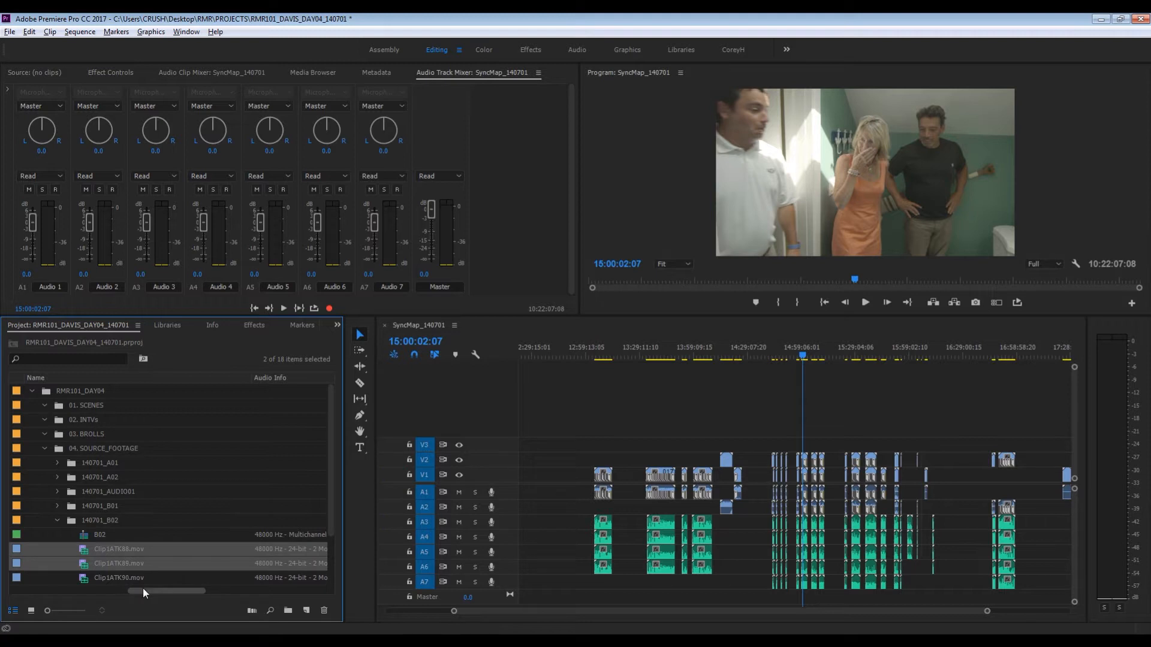
pyautogui.moveTo(143, 587); pyautogui.dragTo(2, 582)
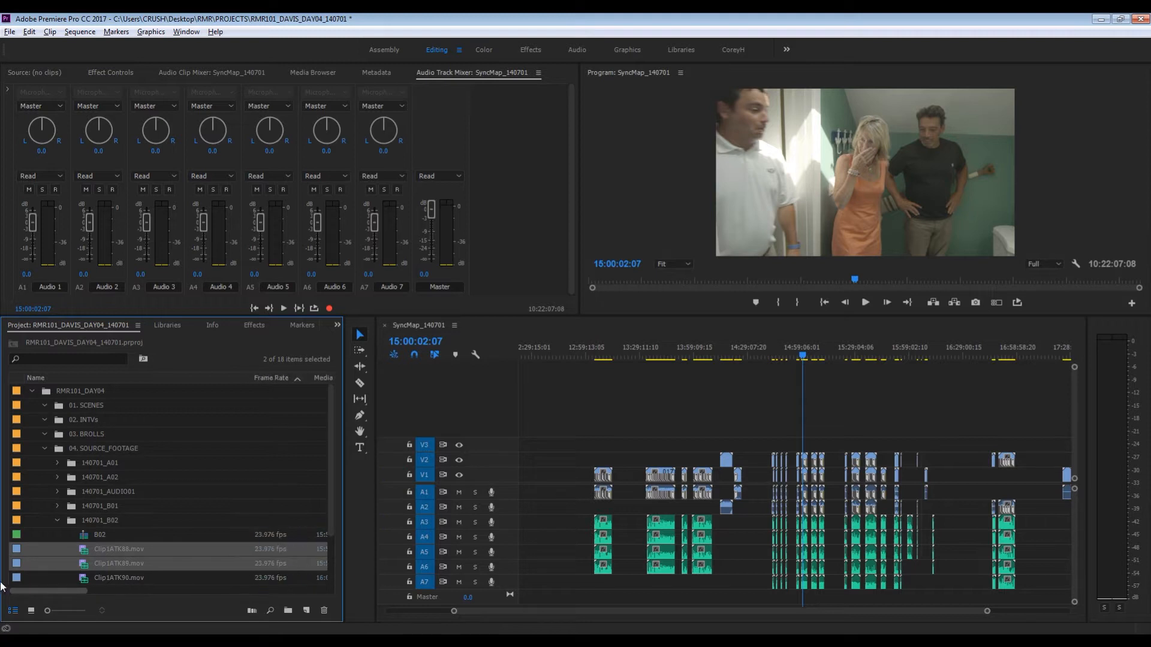
# - Create a single multi-camera source sequence named 2ch_Multicam_Template from the two selected clips, synchronized by timecode
pyautogui.rightClick(88, 563)
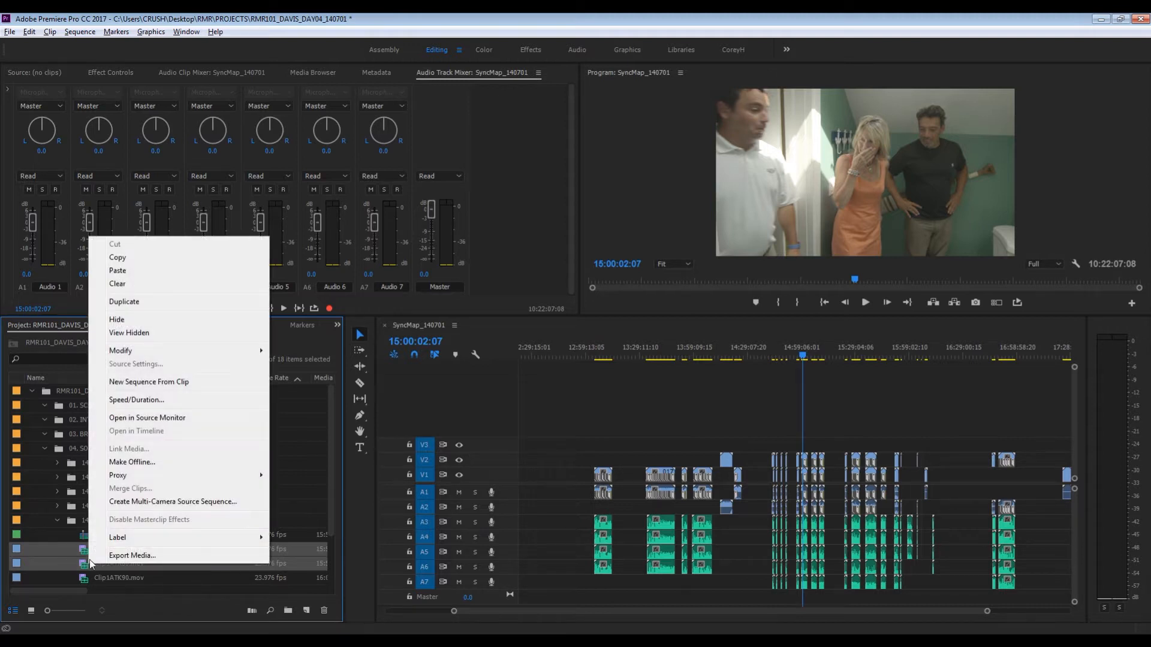
pyautogui.click(128, 503)
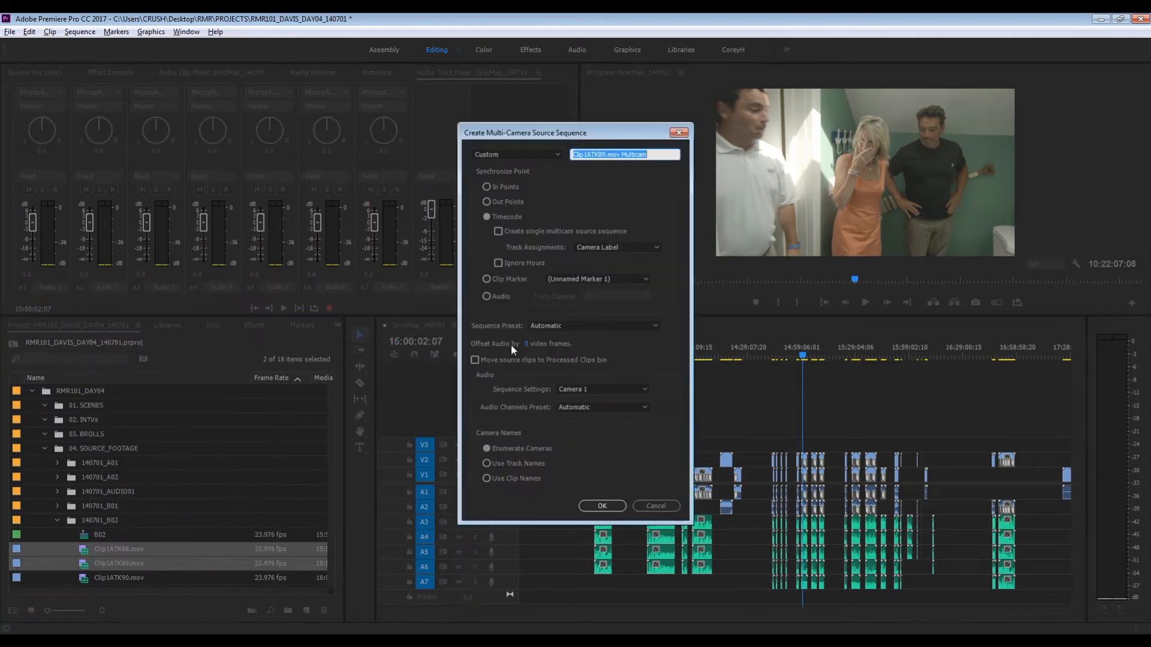
pyautogui.write('2ch_Multicam_Template')
pyautogui.click(537, 232)
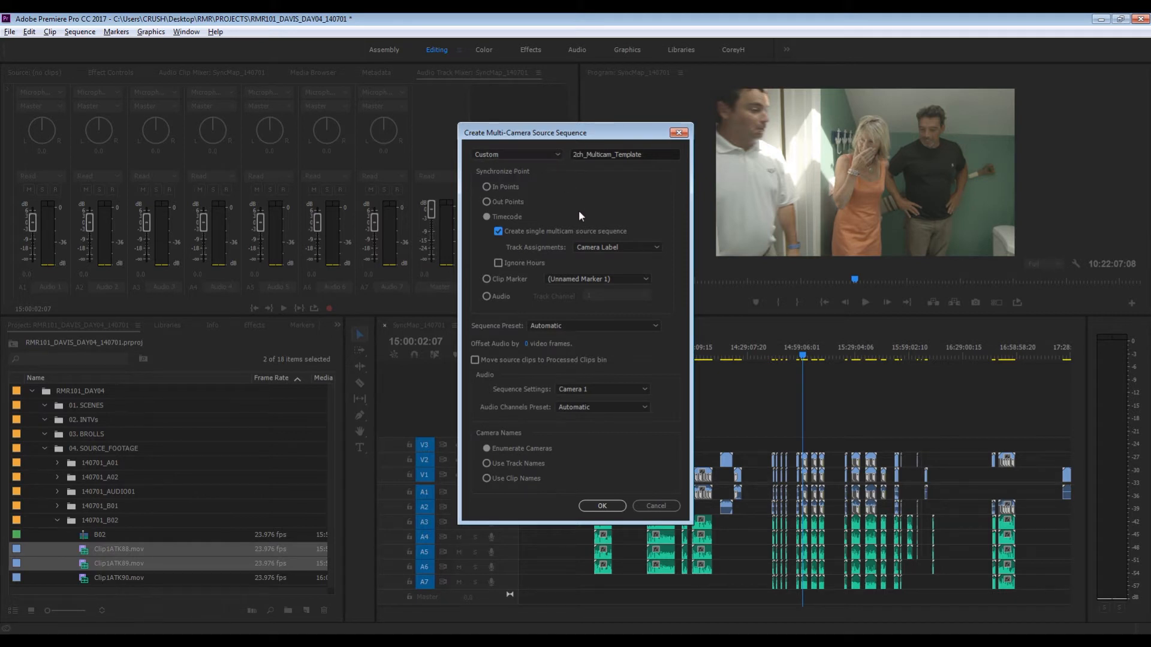
pyautogui.click(617, 507)
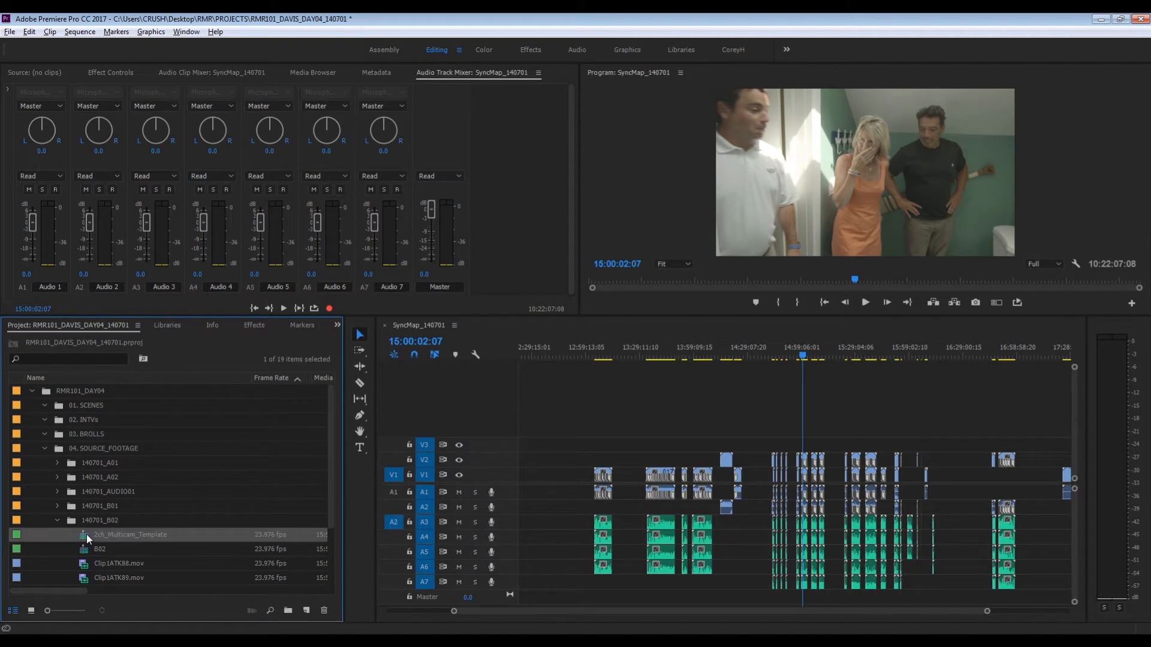
# - Move 2ch_Multicam_Template into the Multicam_Templates bin and delete all the clips from its timeline
pyautogui.click(58, 520)
pyautogui.moveTo(57, 519); pyautogui.dragTo(109, 549)
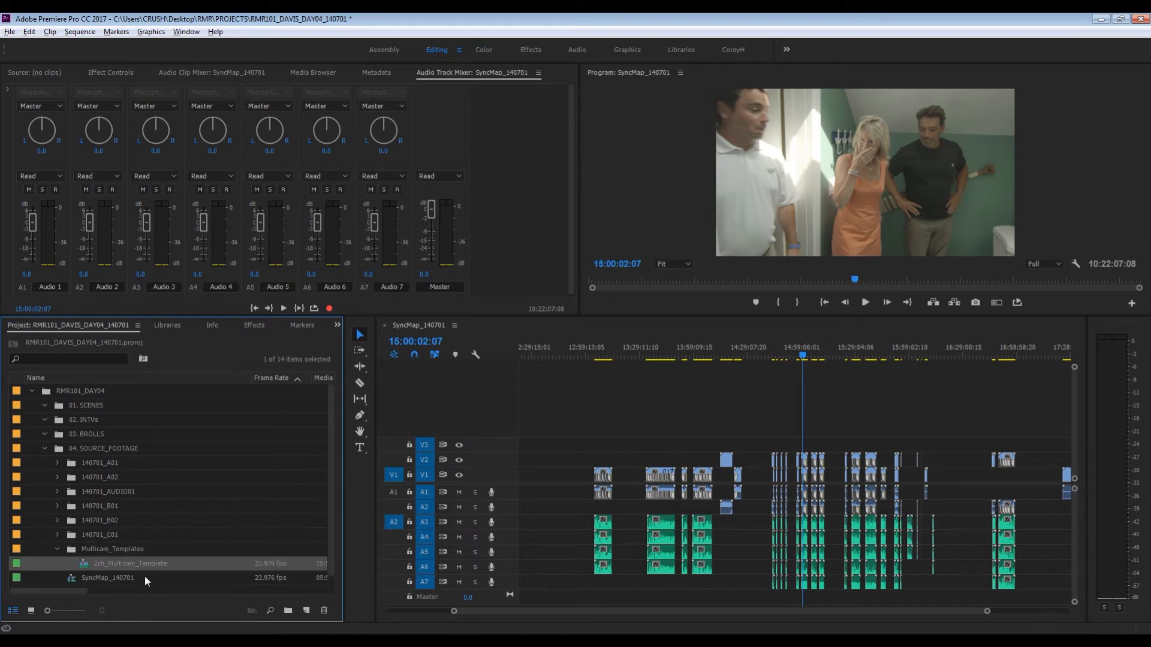
pyautogui.doubleClick(84, 568)
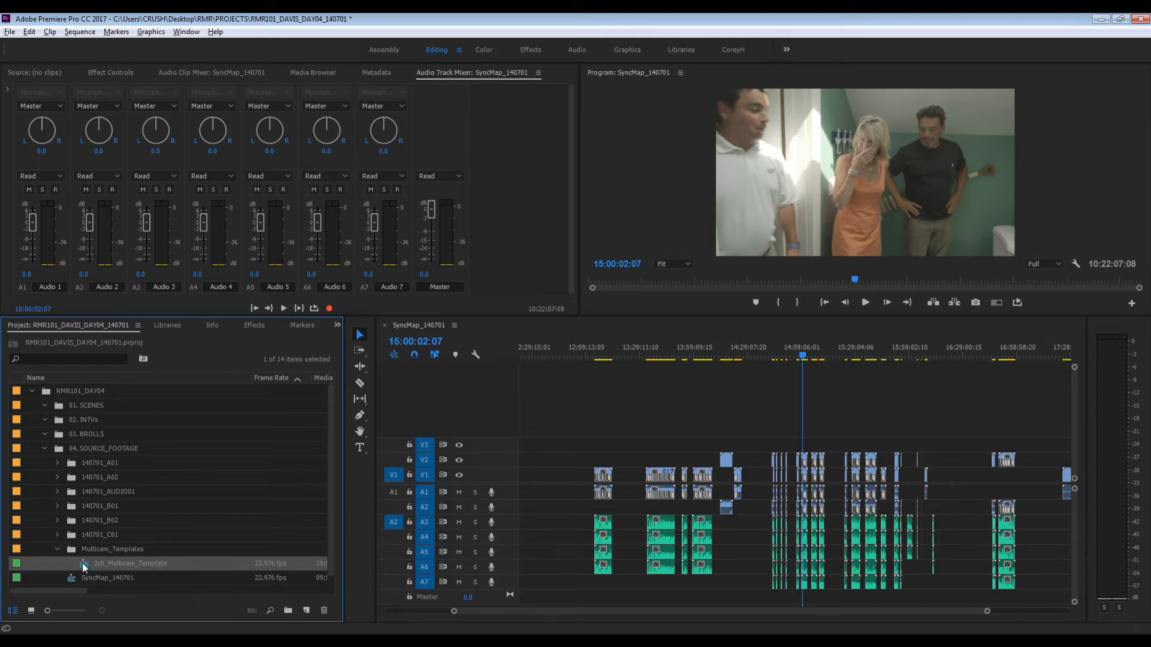
pyautogui.moveTo(827, 492); pyautogui.dragTo(636, 559)
pyautogui.press('Delete')
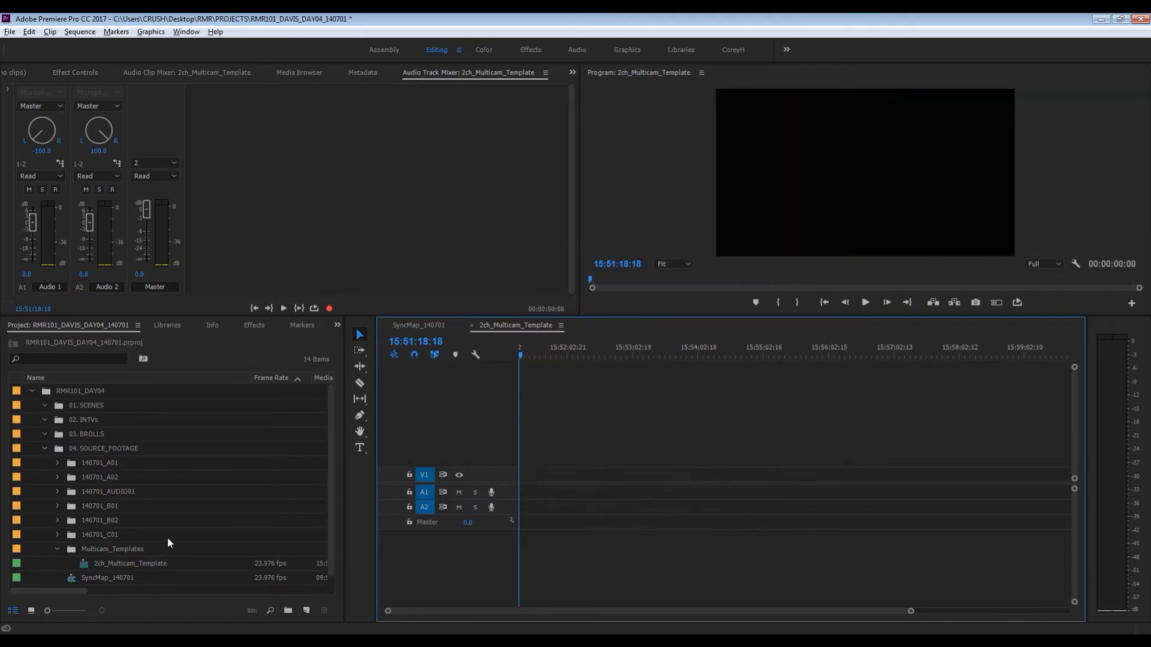
# - Examine the Audio 1 and Audio 2 pan settings and the master channel count of 2ch_Multicam_Template against the SyncMap_140701 sequence
pyautogui.click(79, 566)
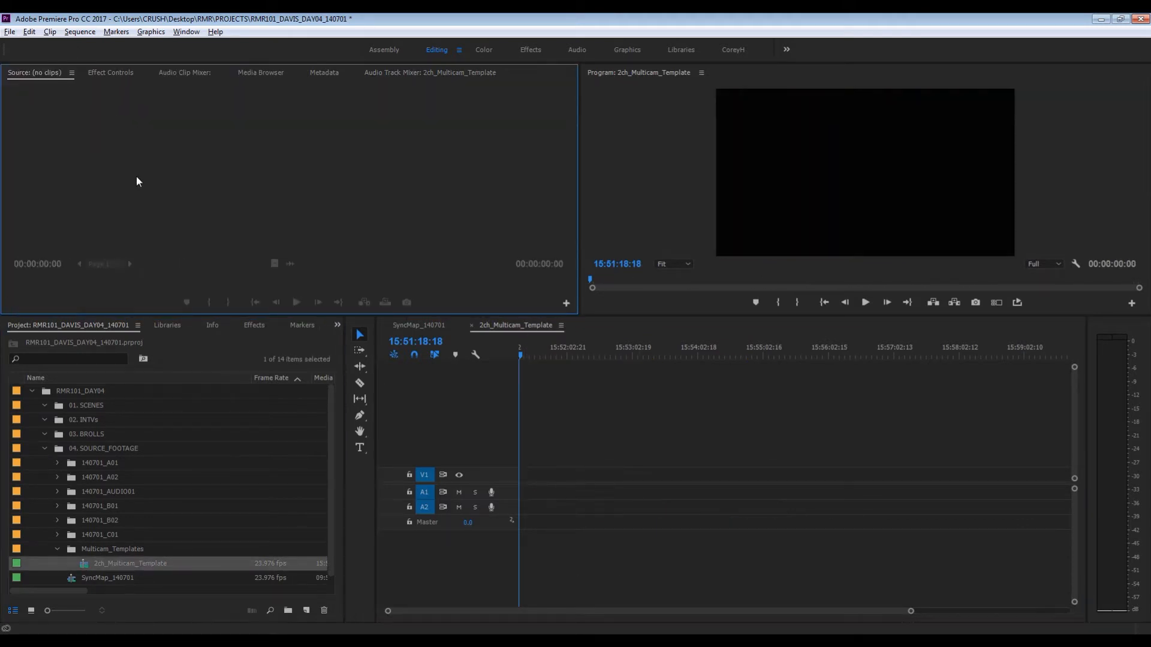
pyautogui.click(404, 74)
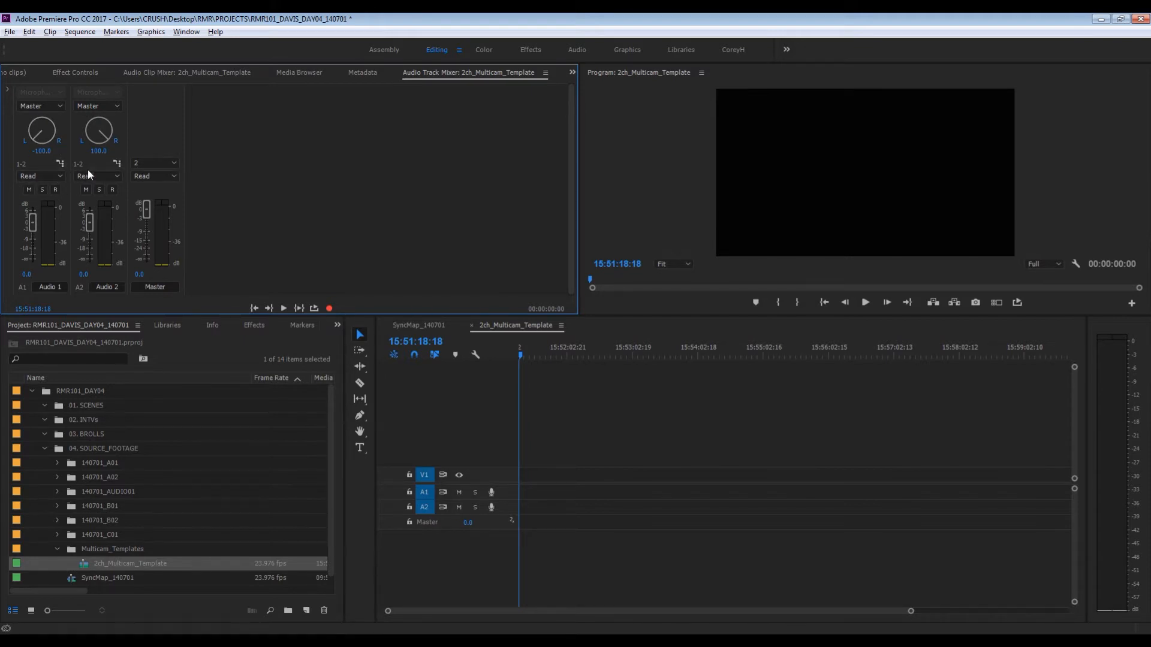
pyautogui.moveTo(41, 129); pyautogui.dragTo(45, 111)
pyautogui.keyDown('alt'); pyautogui.click(38, 127); pyautogui.keyUp('alt')
pyautogui.keyDown('alt'); pyautogui.click(98, 130); pyautogui.keyUp('alt')
pyautogui.moveTo(100, 135); pyautogui.dragTo(137, 61)
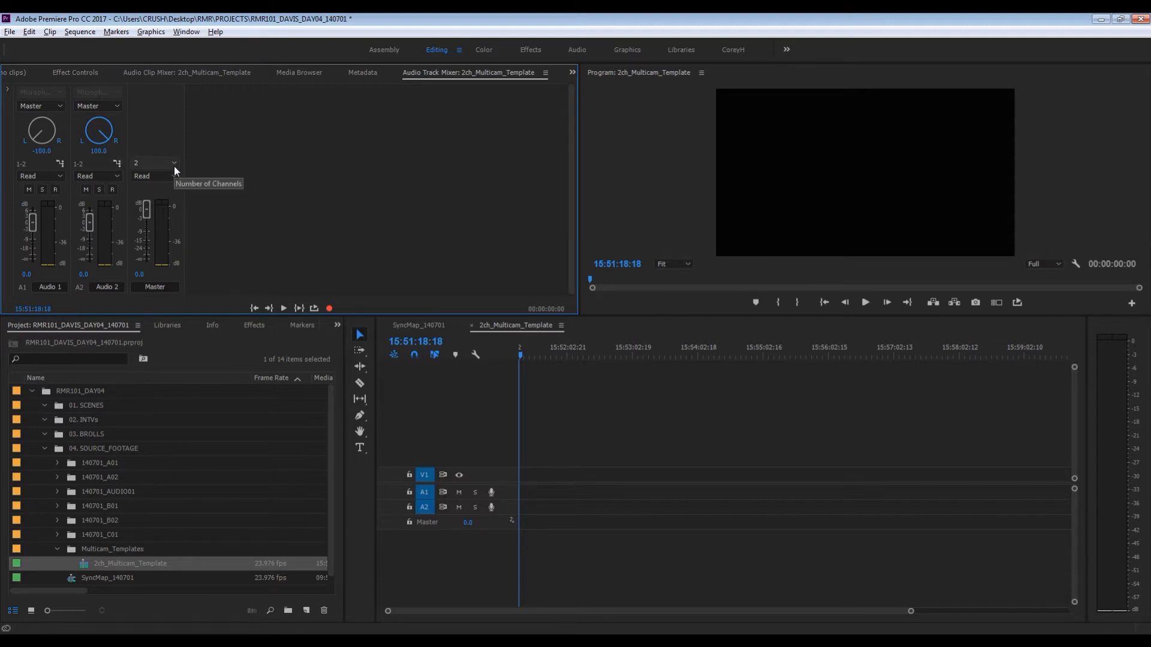
pyautogui.click(414, 327)
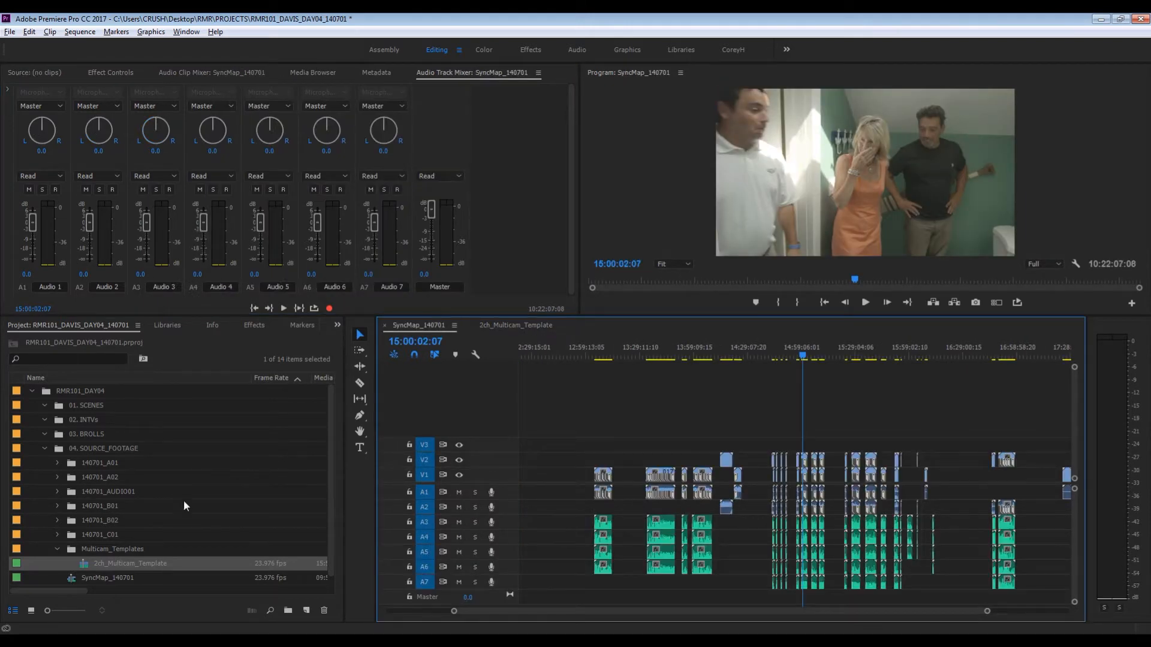
pyautogui.click(85, 562)
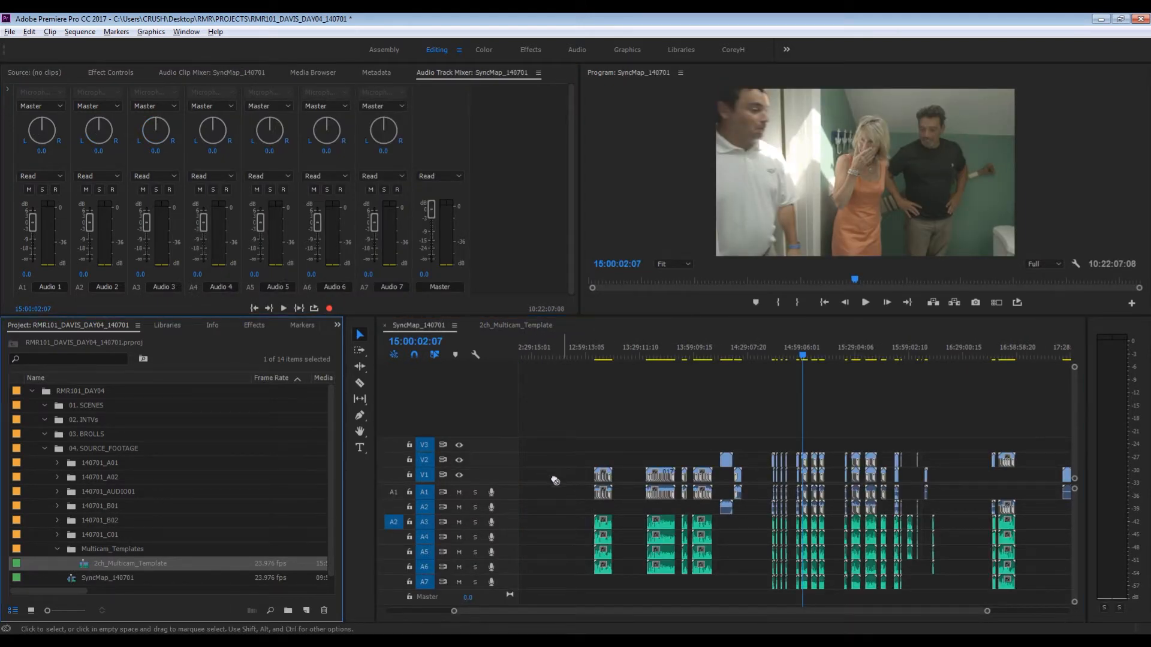
pyautogui.click(501, 324)
pyautogui.doubleClick(48, 138)
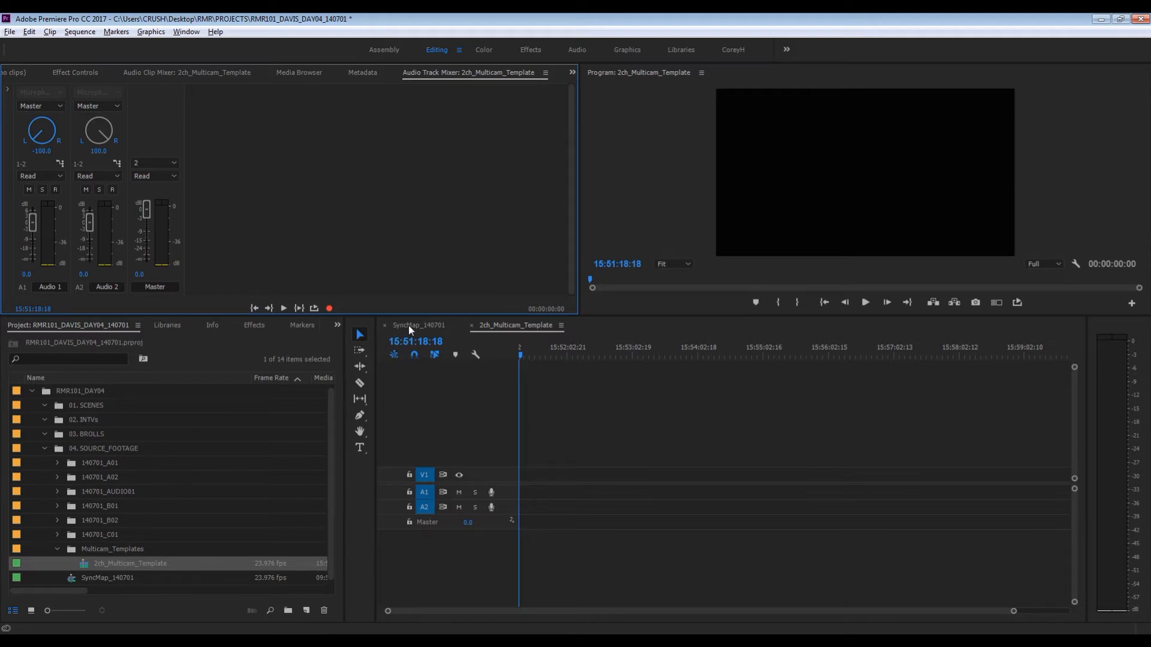
# - Duplicate the 2ch_Multicam_Template sequence and rename the copy 3ch_Multicam_Template
pyautogui.rightClick(85, 564)
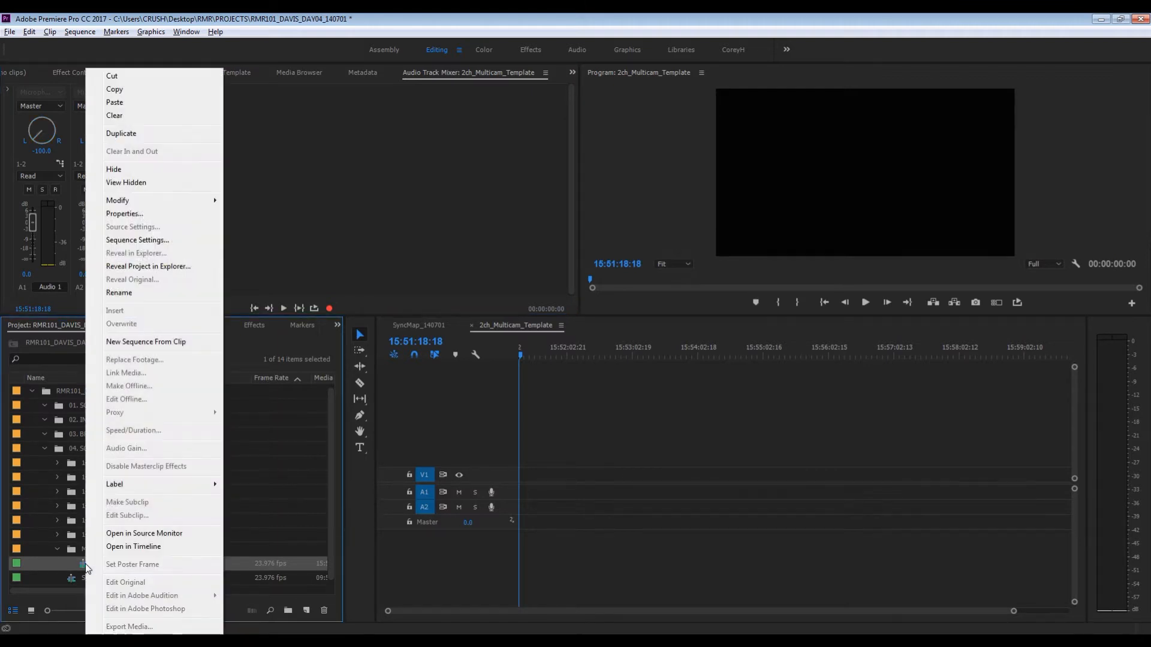
pyautogui.click(120, 133)
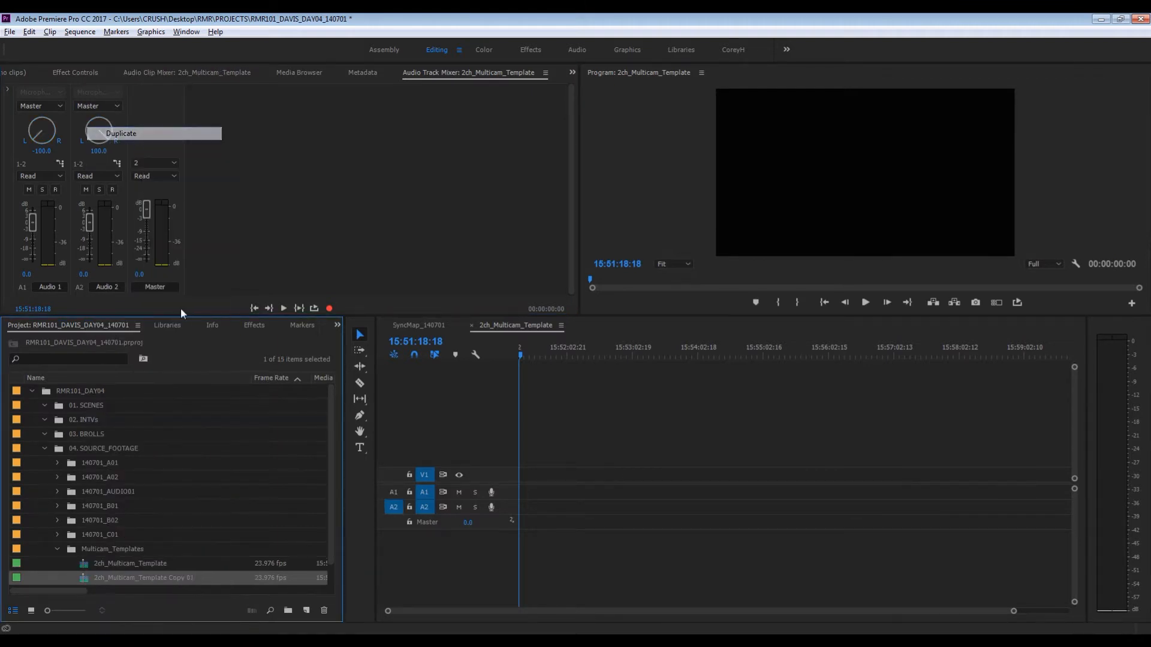
pyautogui.click(113, 577)
pyautogui.click(100, 579)
pyautogui.press('BackSpace')
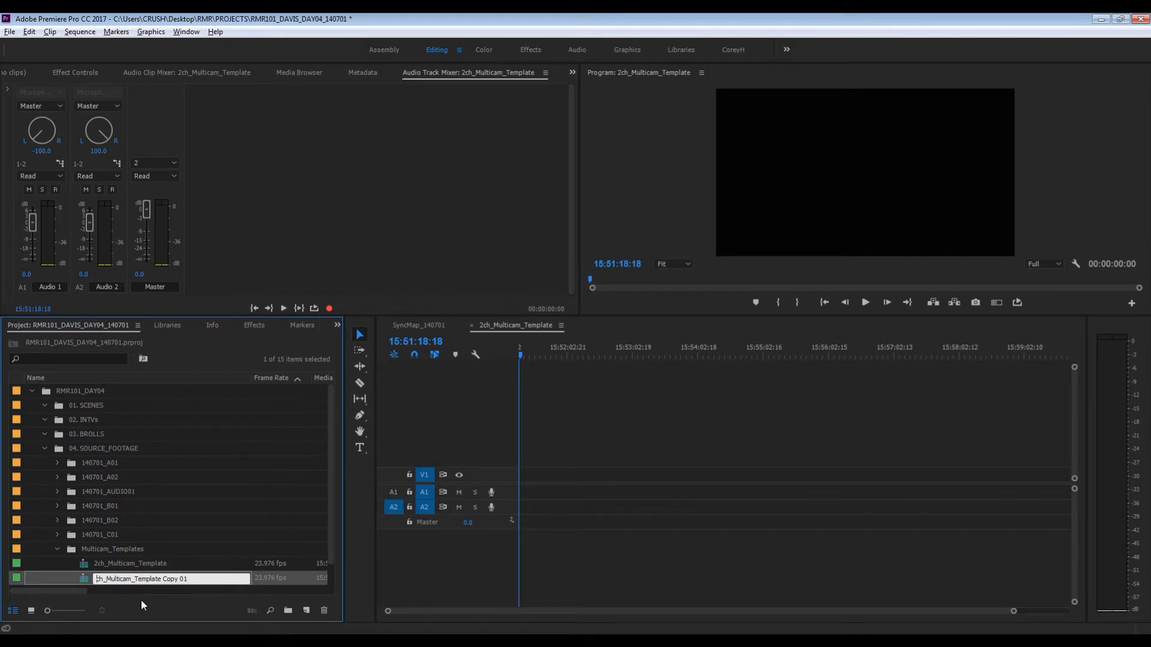
pyautogui.write('3')
pyautogui.press('BackSpace')
pyautogui.press('BackSpace')
pyautogui.press('BackSpace')
pyautogui.press('BackSpace')
pyautogui.press('BackSpace')
pyautogui.press('BackSpace')
pyautogui.press('BackSpace')
pyautogui.click(84, 583)
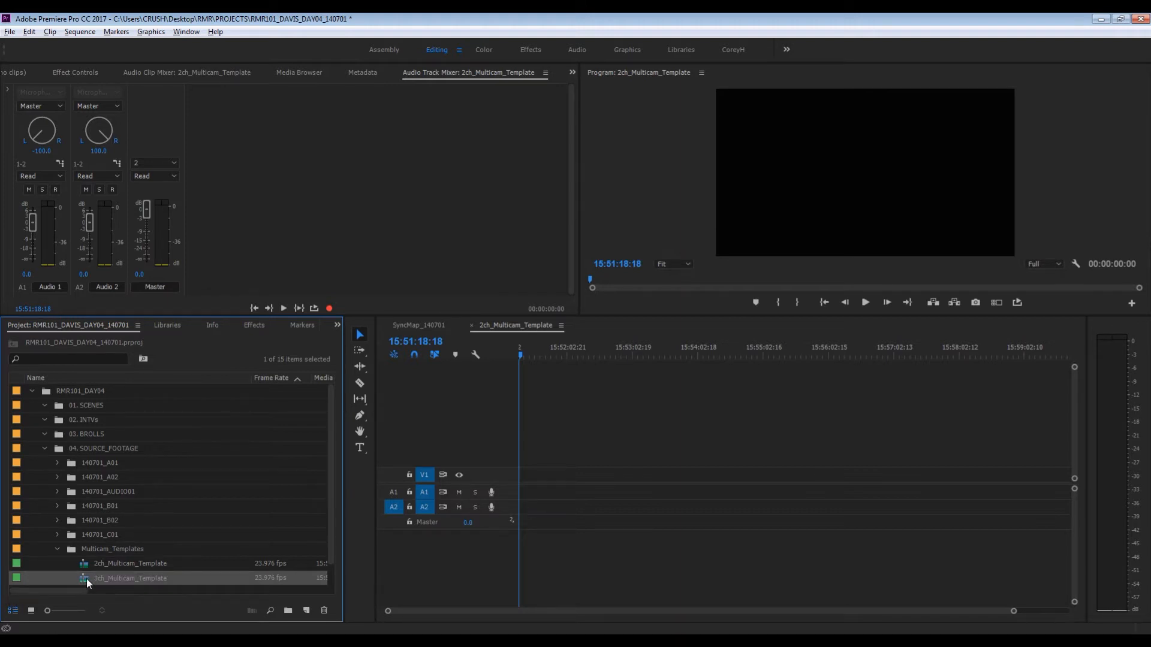
# - Add one standard audio track and 0 video tracks to 3ch_Multicam_Template, and pan Audio 3 to -100
pyautogui.doubleClick(86, 578)
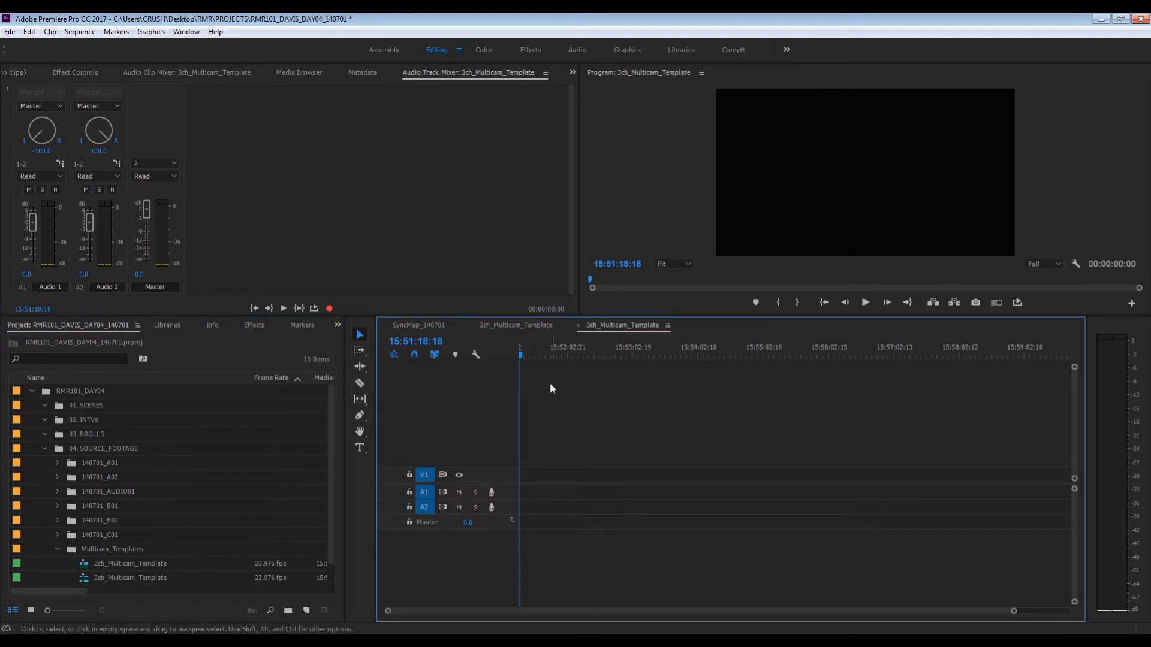
pyautogui.rightClick(462, 568)
pyautogui.click(507, 491)
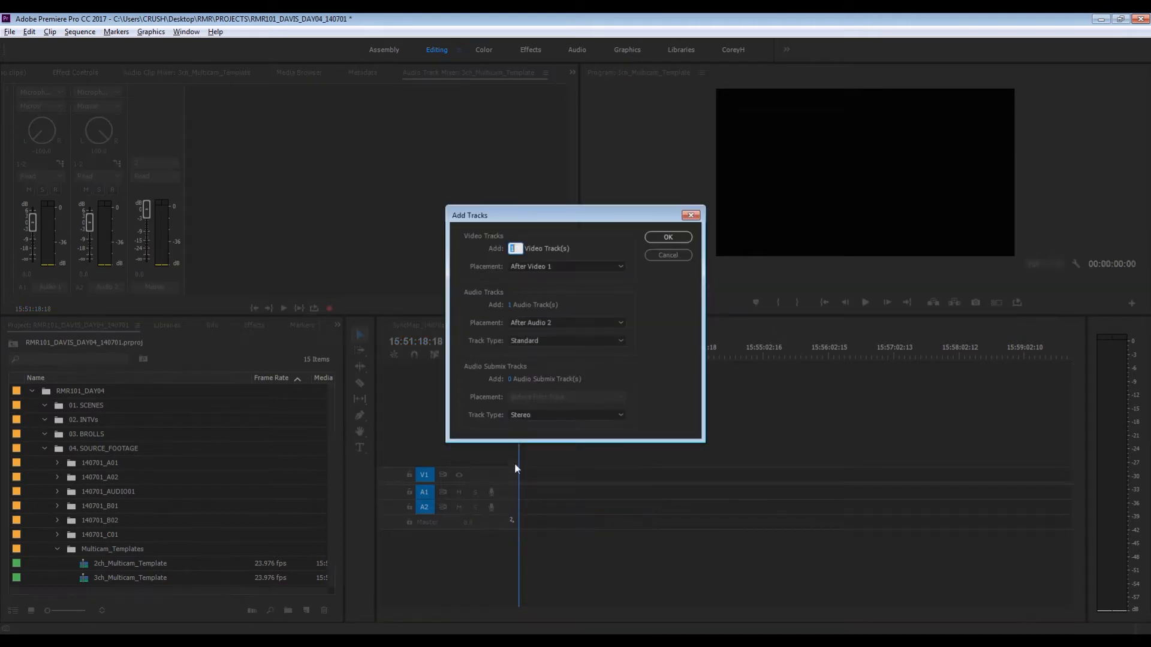
pyautogui.write('0')
pyautogui.click(660, 242)
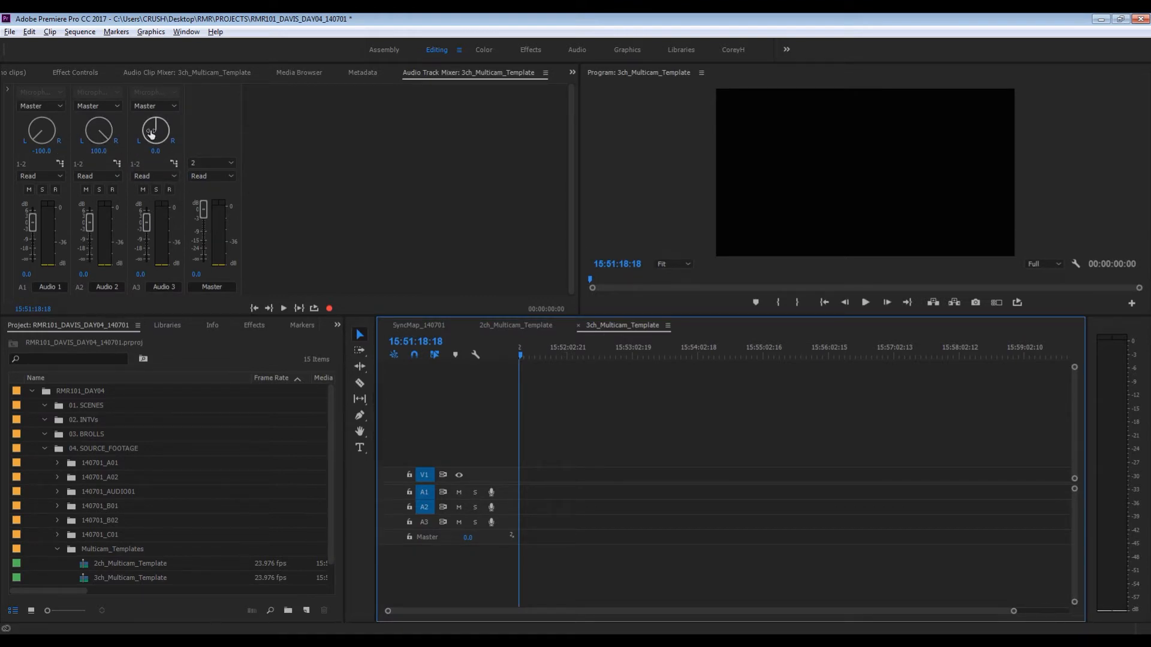
pyautogui.moveTo(151, 133); pyautogui.dragTo(142, 240)
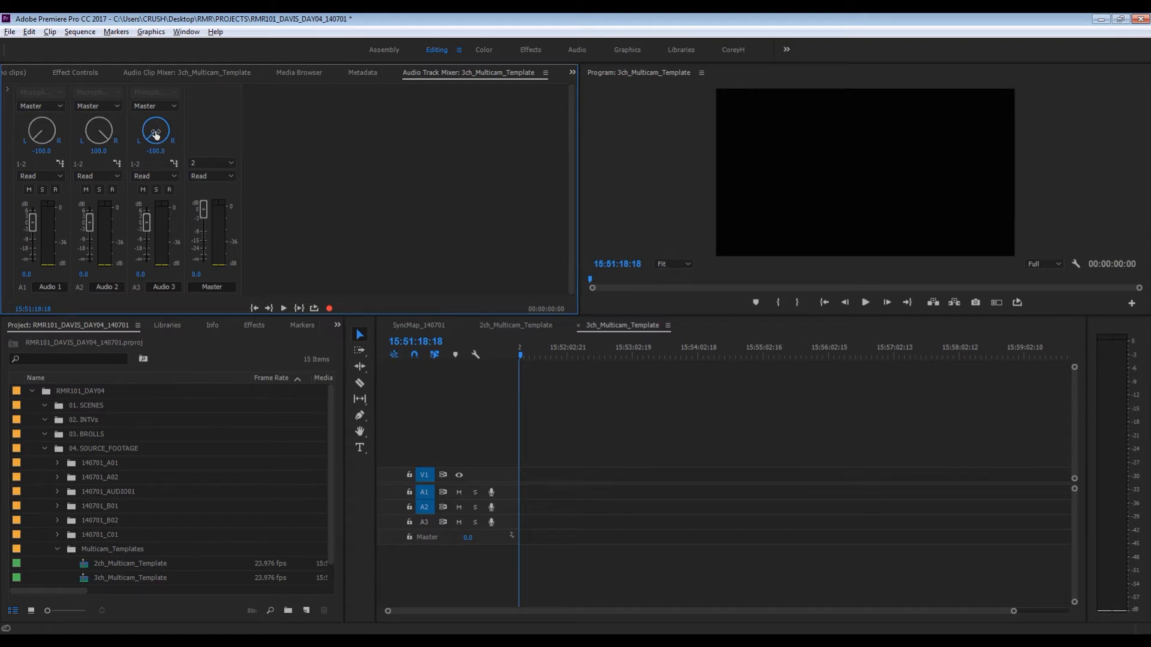
# - Set the number of master channels of 3ch_Multicam_Template to 3 in the Audio Track Mixer
pyautogui.click(178, 160)
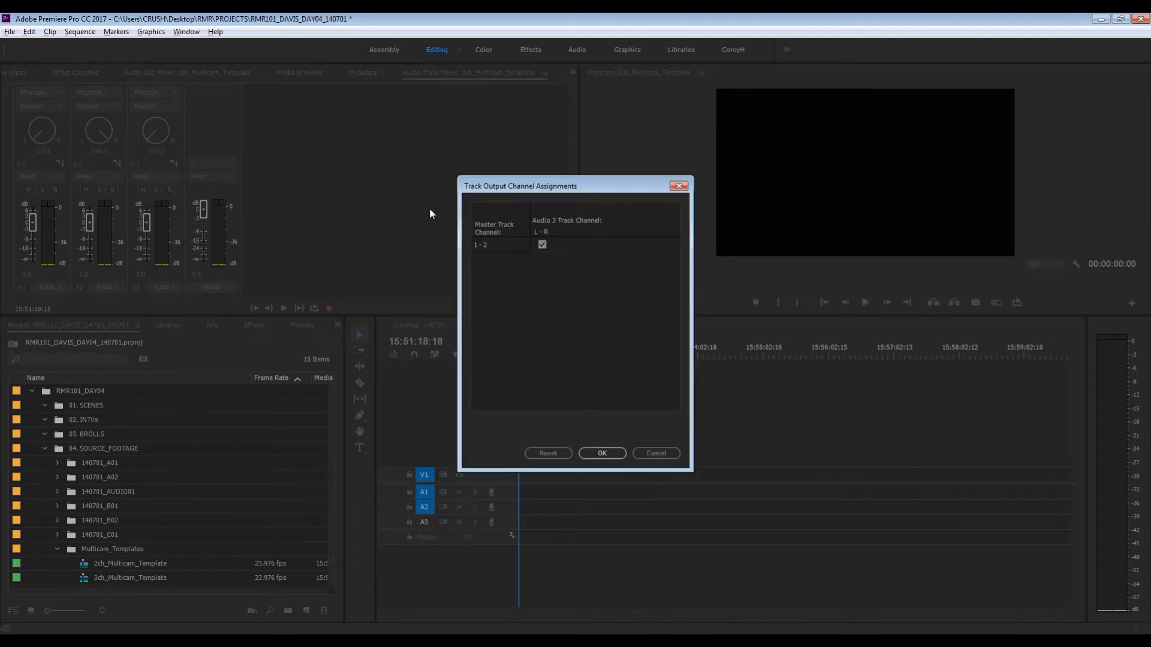
pyautogui.click(670, 455)
pyautogui.click(218, 162)
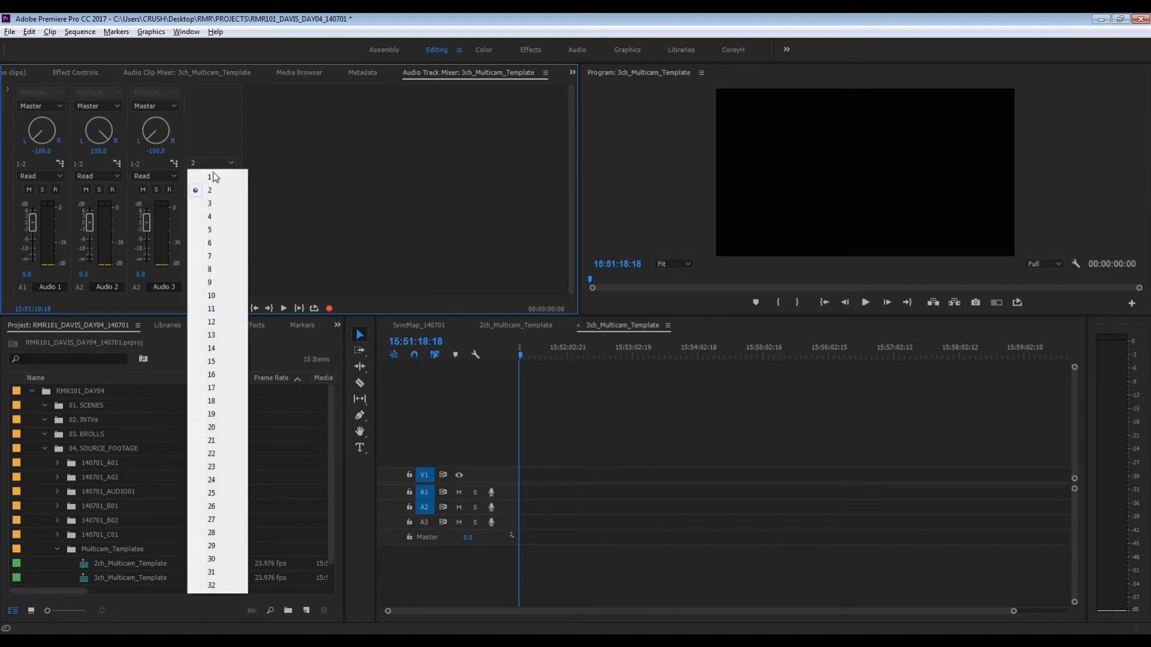
pyautogui.click(221, 204)
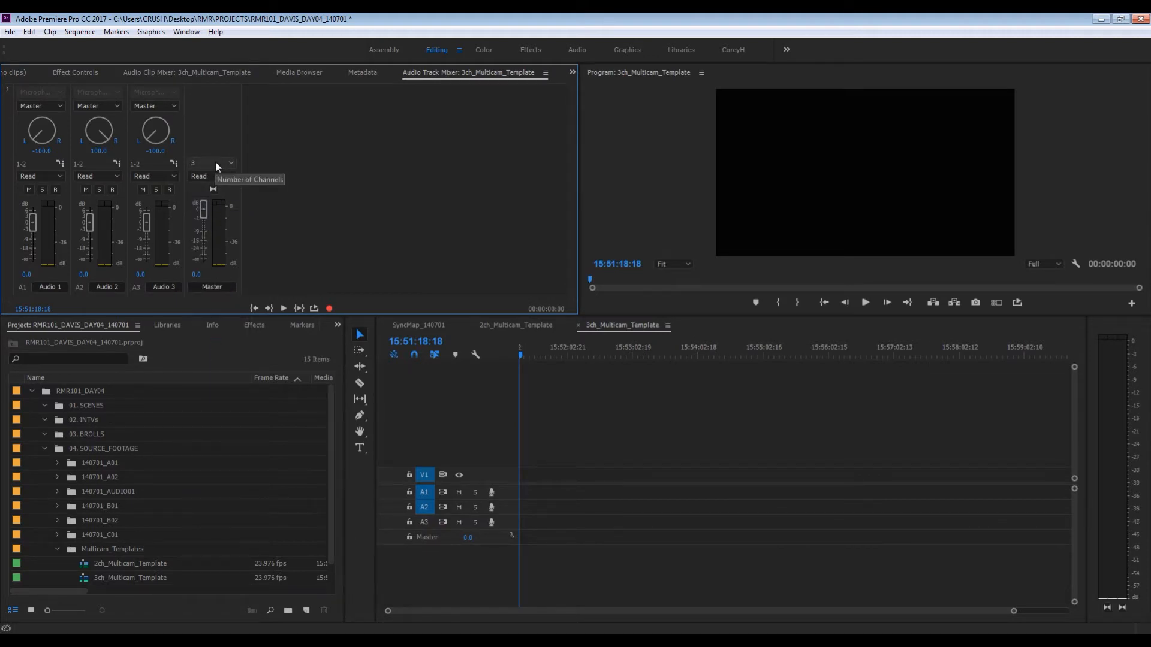
# - Modify the audio channels of 3ch_Multicam_Template to 3 mono audio clips
pyautogui.click(85, 579)
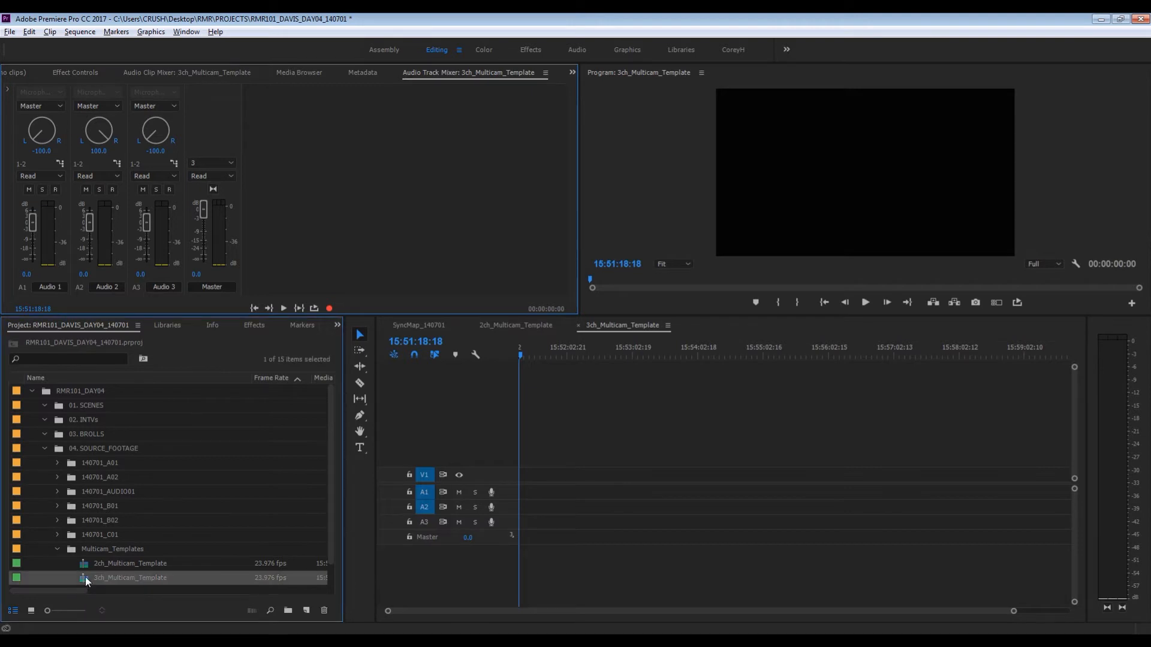
pyautogui.rightClick(88, 577)
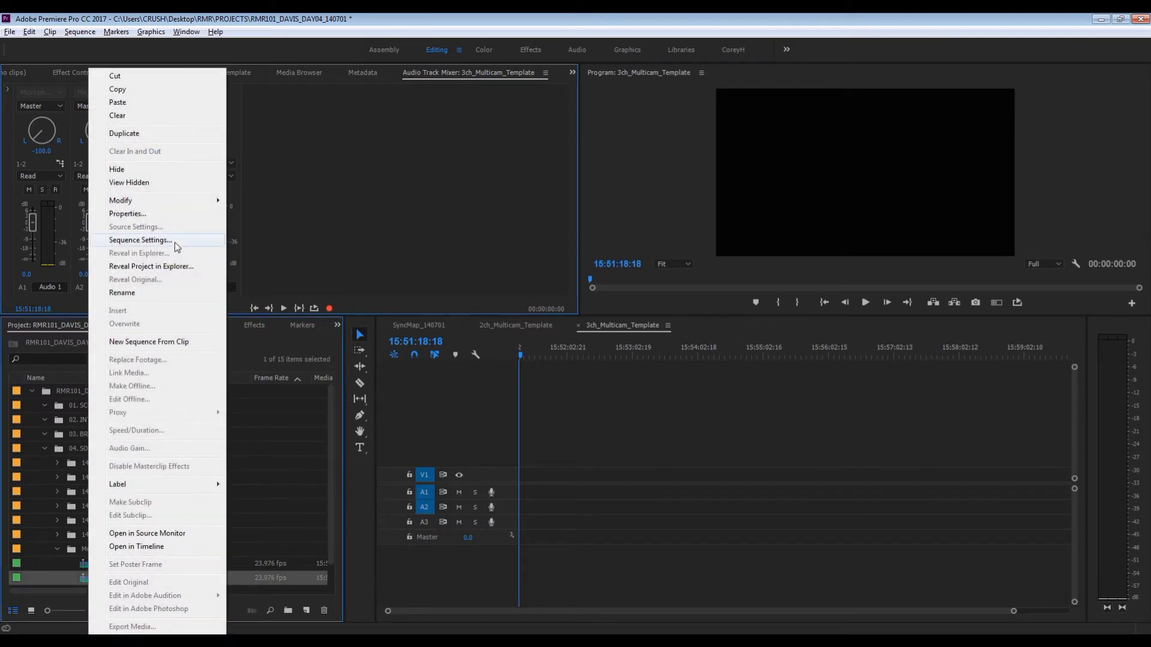
pyautogui.moveTo(199, 200)
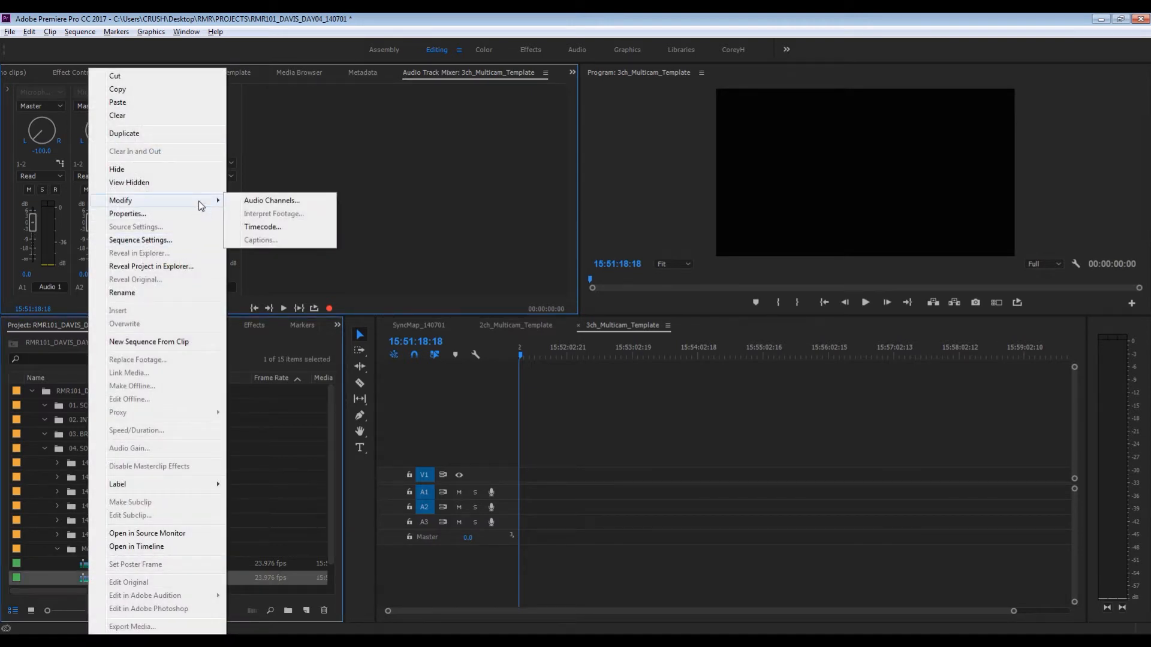
pyautogui.click(247, 200)
pyautogui.click(508, 166)
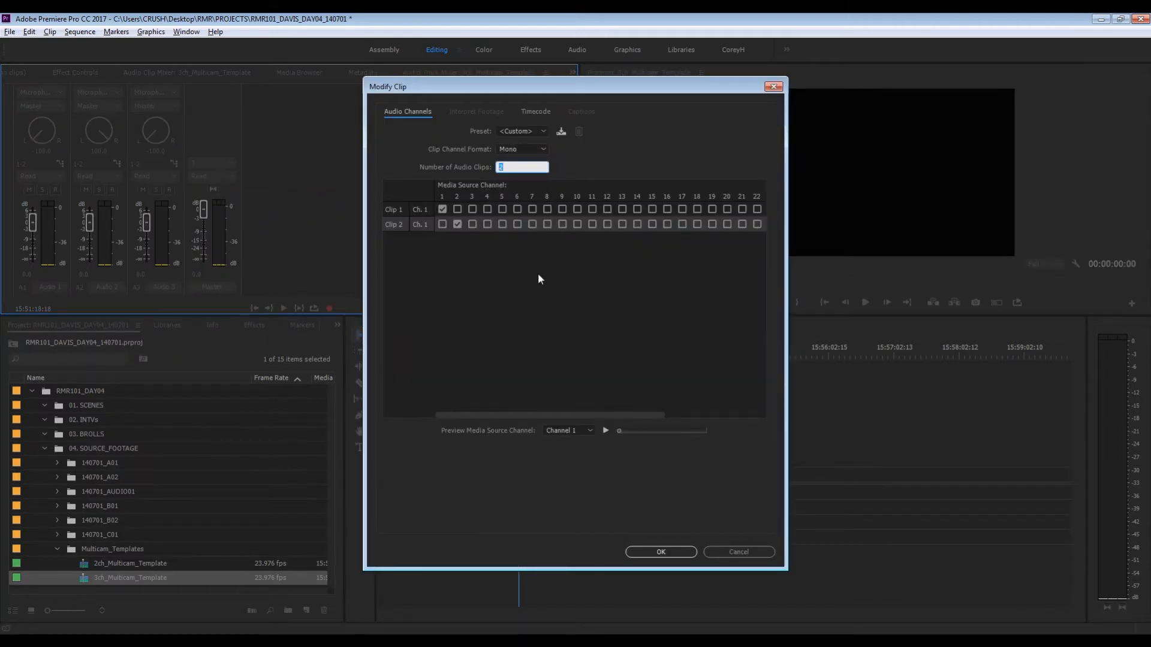
pyautogui.click(526, 336)
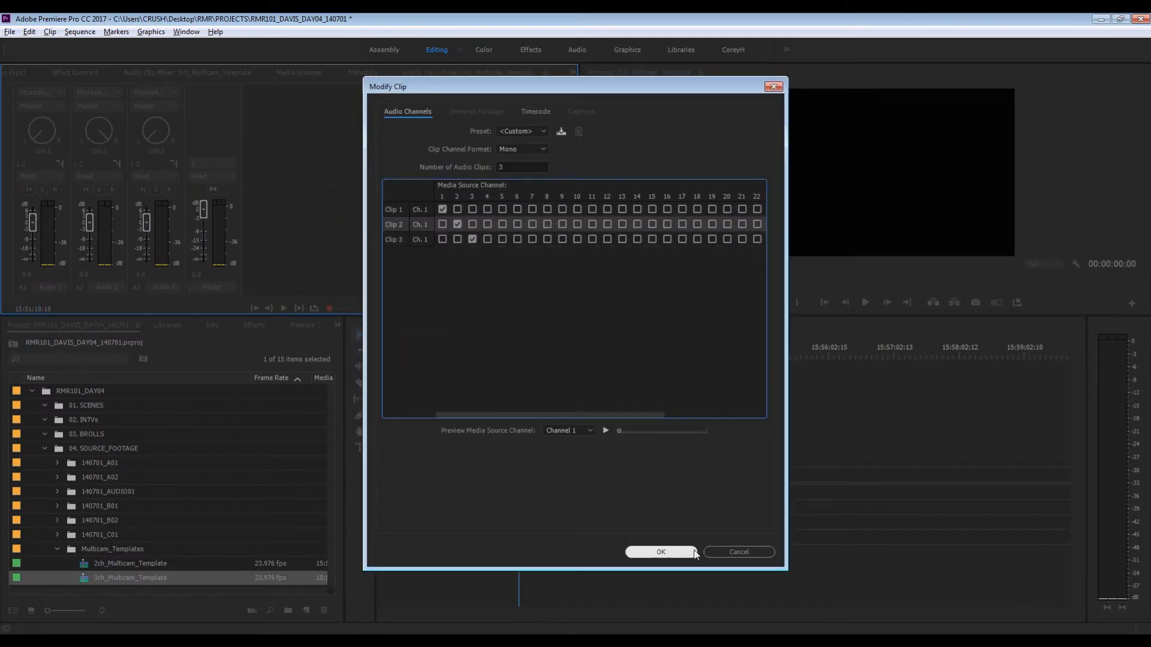
pyautogui.click(676, 555)
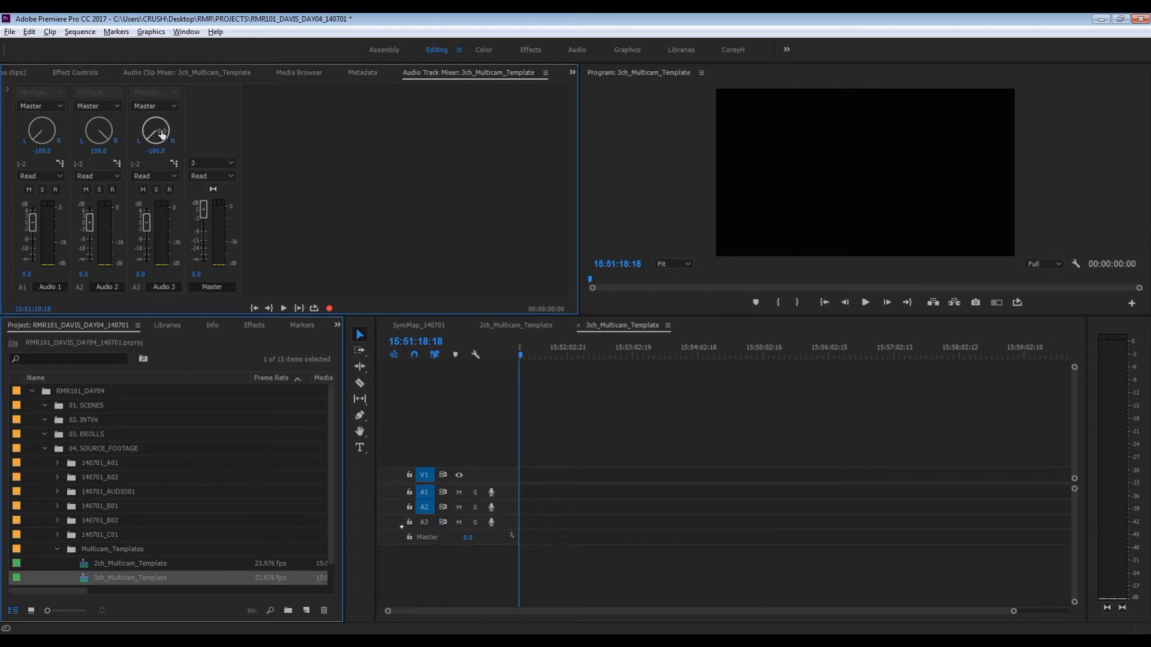
# - Assign the output of Audio 3 in 3ch_Multicam_Template to master channels 3-4
pyautogui.click(175, 163)
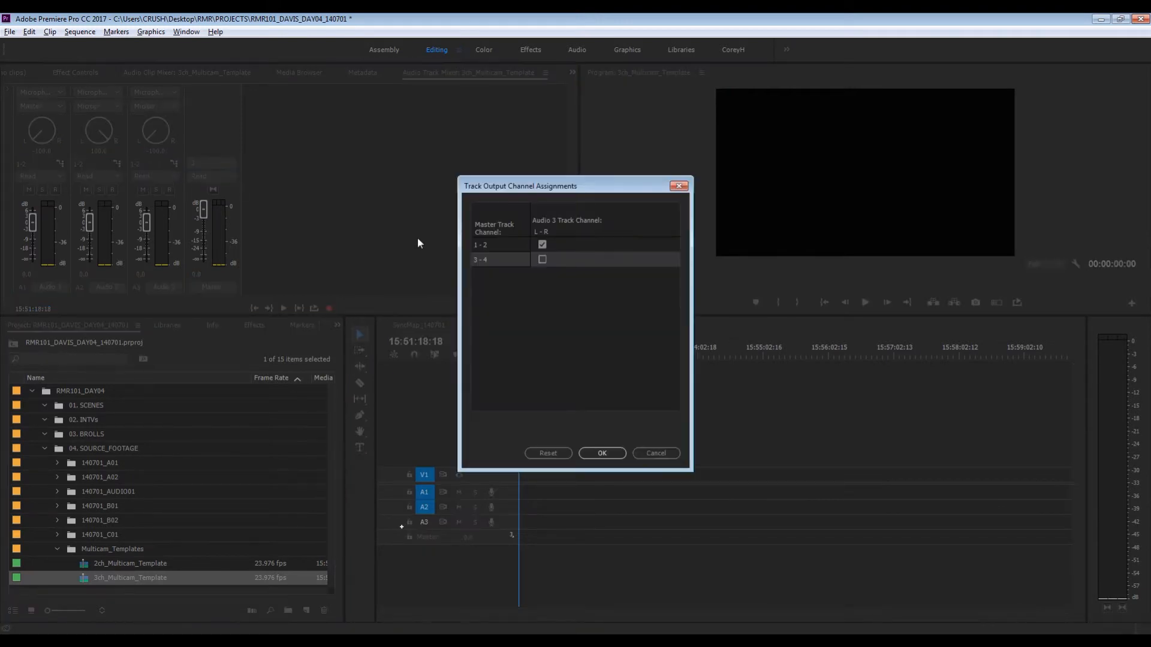
pyautogui.click(542, 259)
pyautogui.click(603, 454)
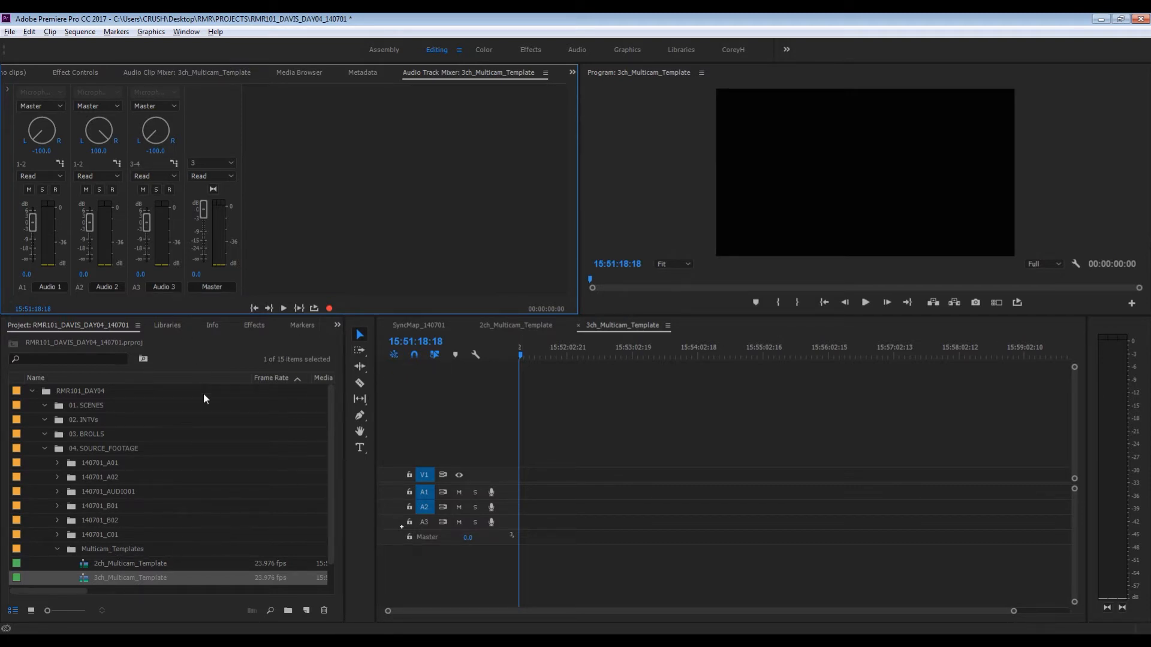
# - Target audio track A3 in the 3ch_Multicam_Template timeline
pyautogui.click(88, 565)
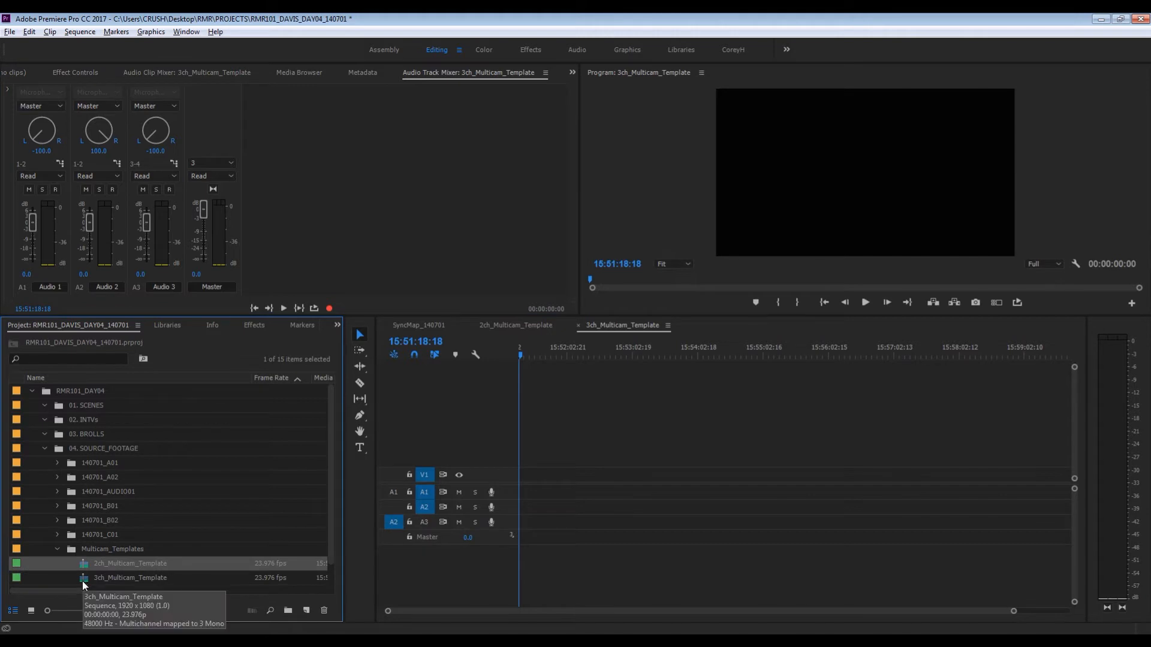
pyautogui.click(81, 580)
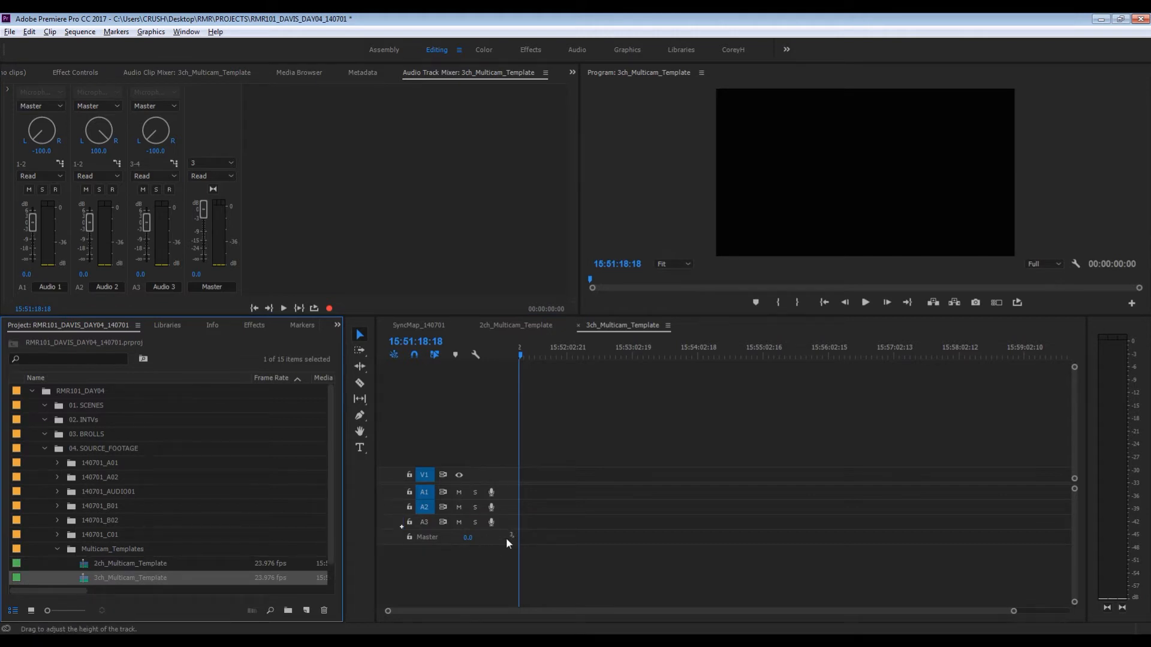
pyautogui.click(428, 520)
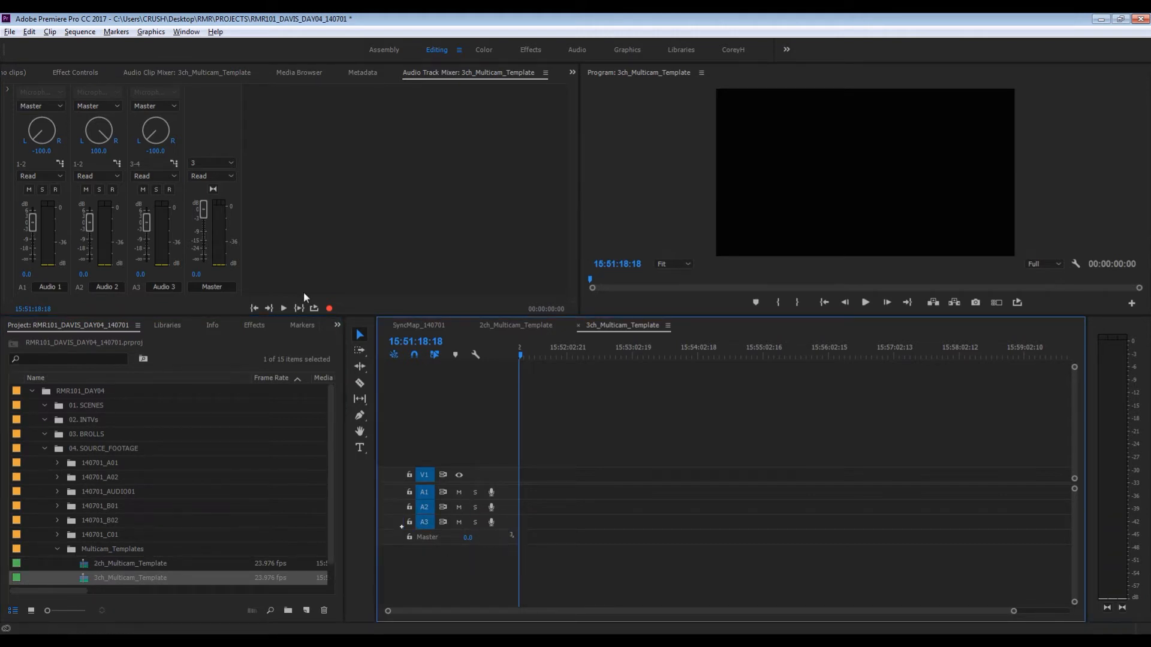
# - Review the master channel count and the audio channel mapping of 3ch_Multicam_Template
pyautogui.click(211, 164)
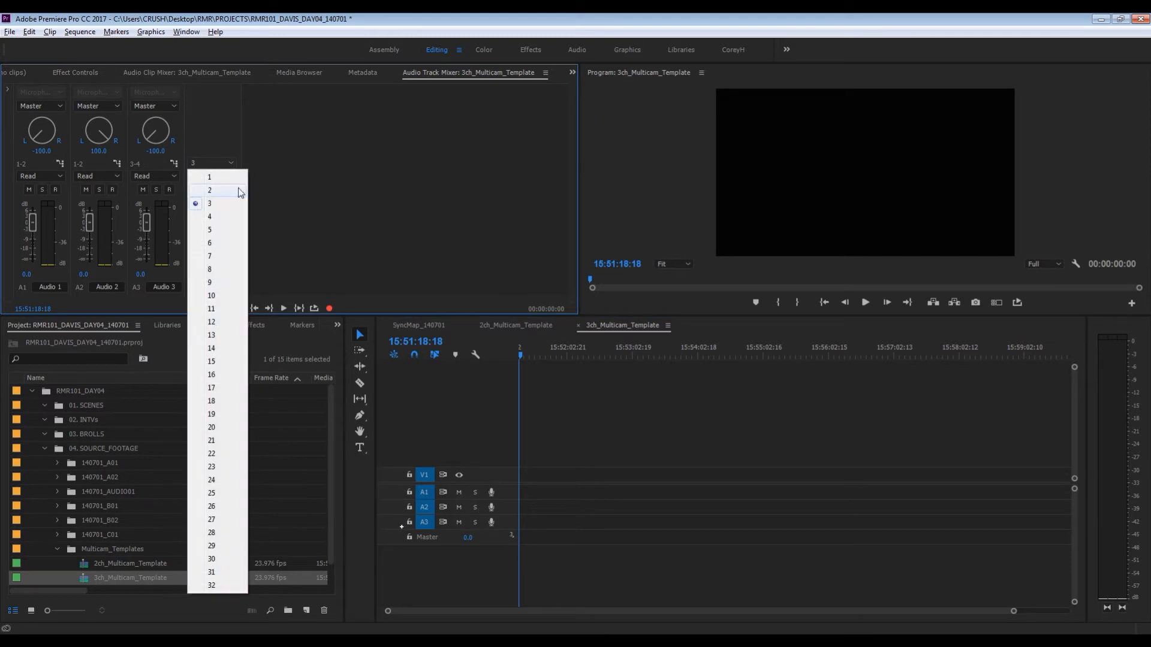
pyautogui.click(212, 202)
pyautogui.rightClick(90, 579)
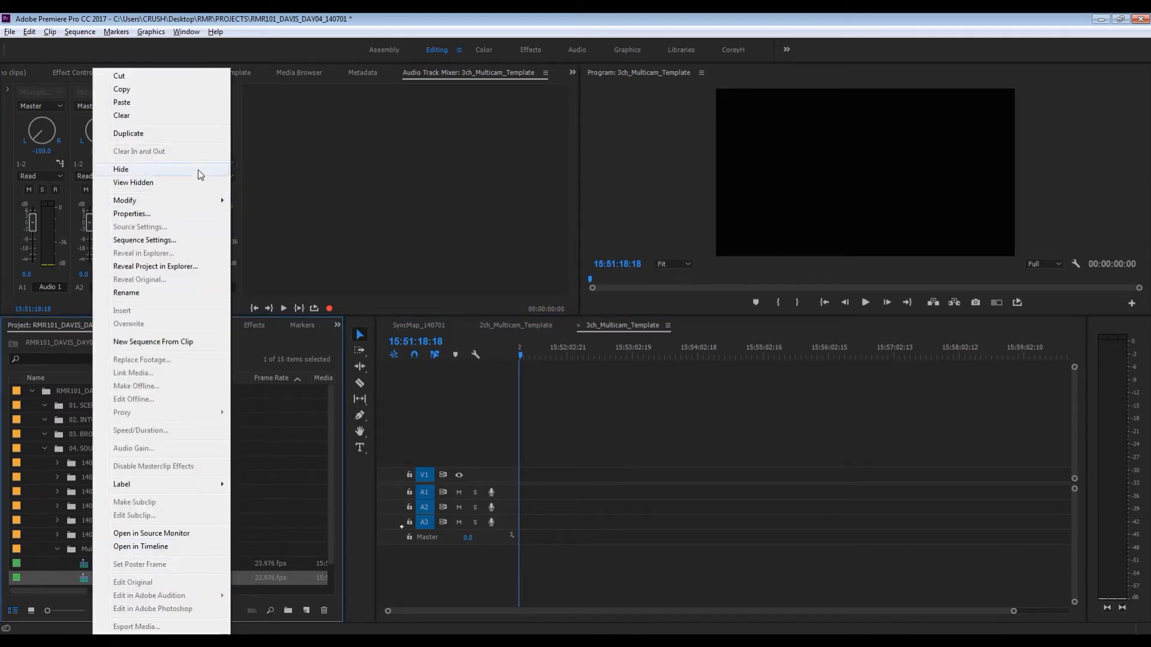
pyautogui.moveTo(228, 201)
pyautogui.click(264, 201)
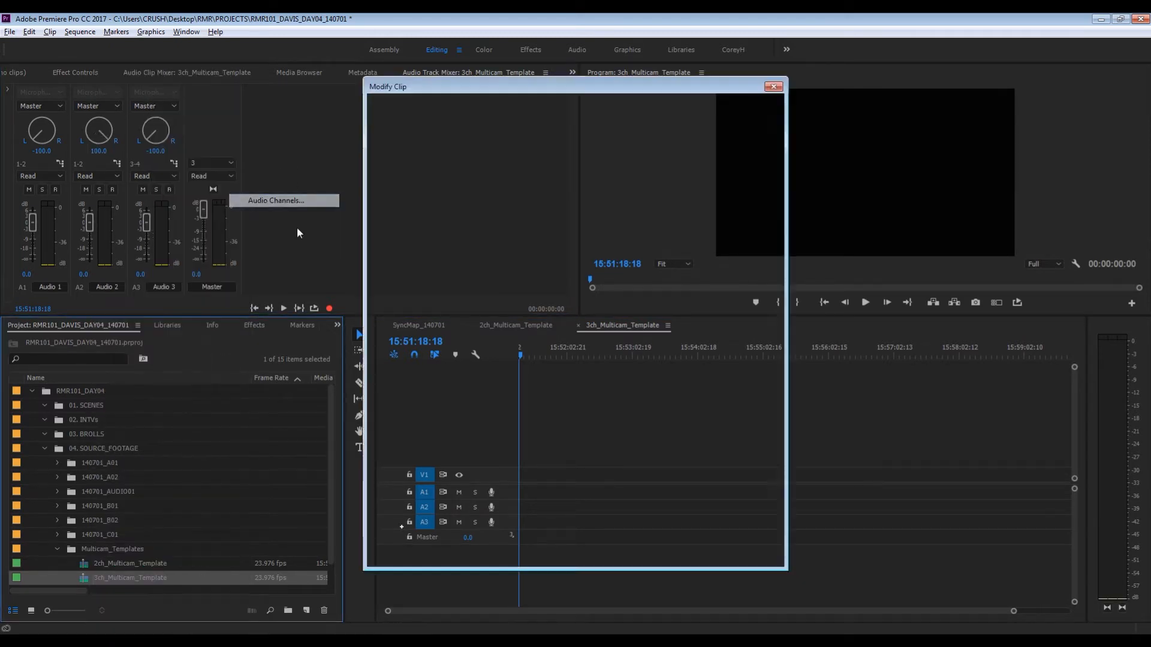
pyautogui.click(739, 552)
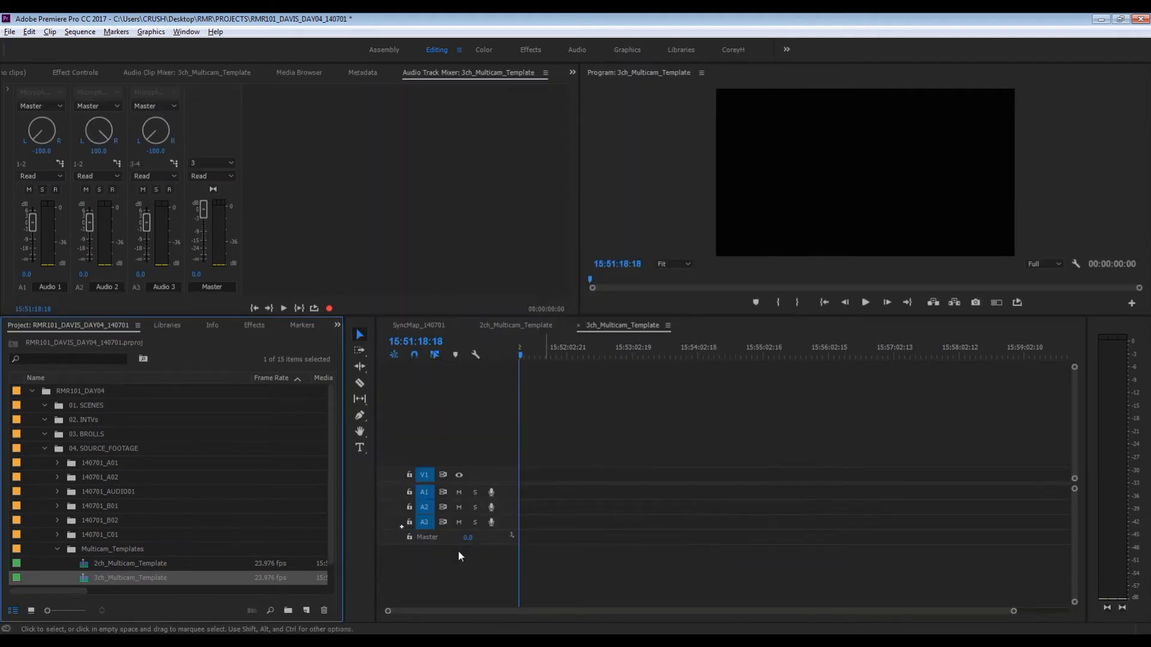
# - Duplicate the 3ch_Multicam_Template sequence and rename the copy 4ch_Multicam_Template
pyautogui.rightClick(84, 580)
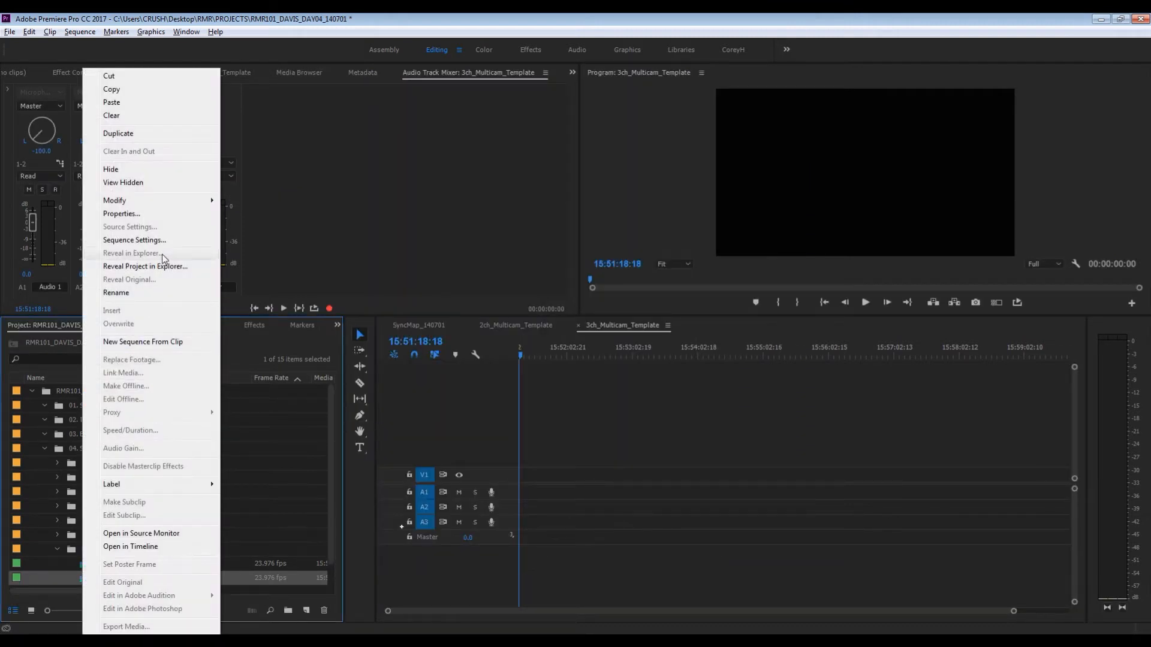
pyautogui.moveTo(129, 199)
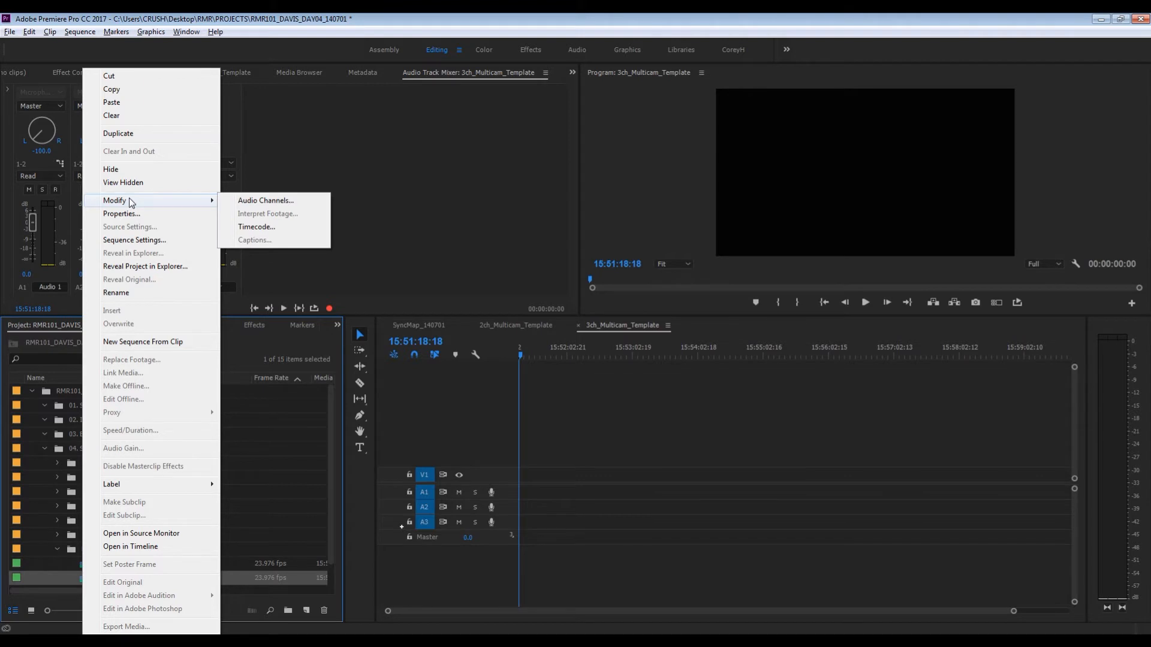
pyautogui.click(118, 134)
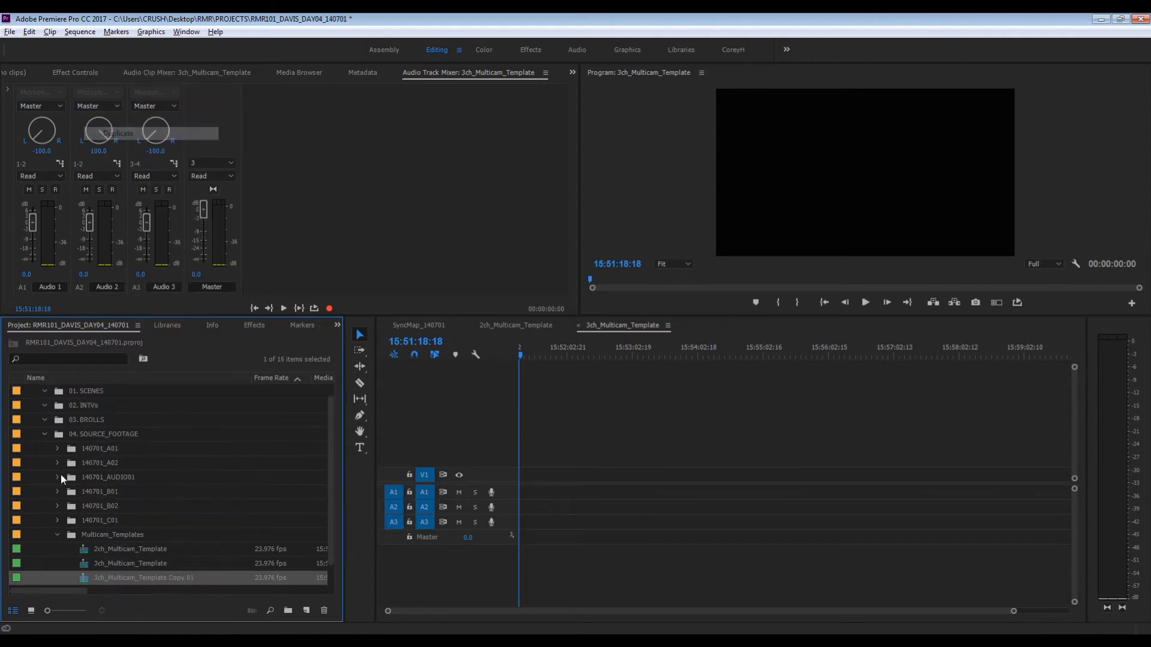
pyautogui.click(108, 580)
pyautogui.press('Home')
pyautogui.press('Delete')
pyautogui.write('4')
pyautogui.press('Return')
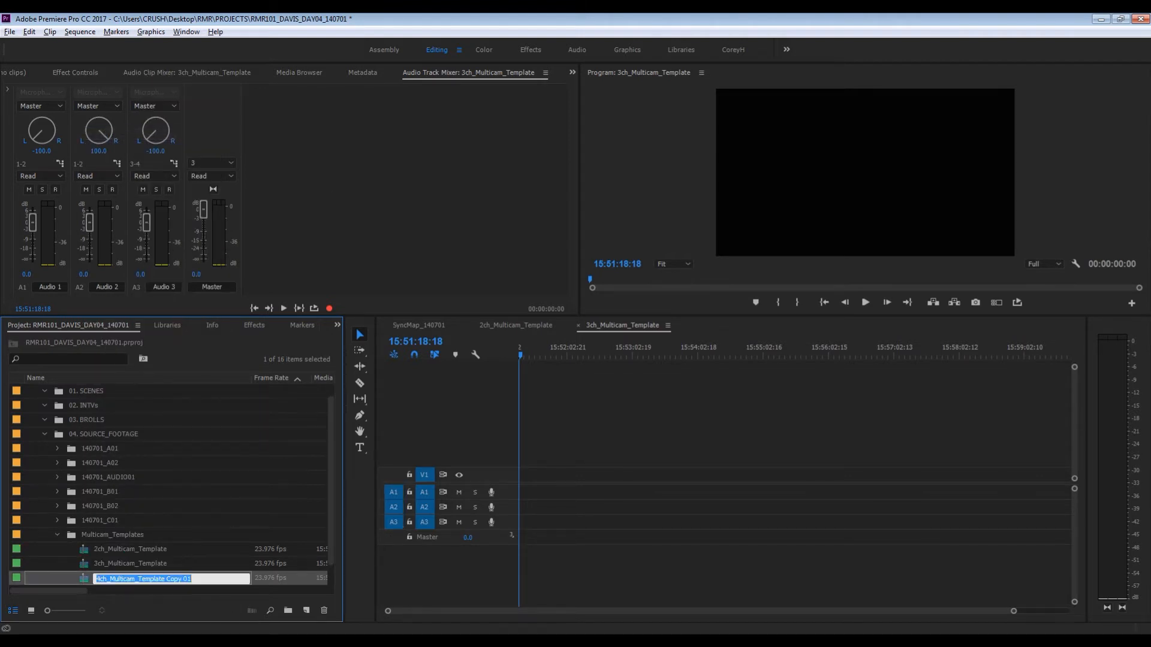
pyautogui.press('End')
pyautogui.press('BackSpace')
pyautogui.press('BackSpace')
pyautogui.press('BackSpace')
pyautogui.press('BackSpace')
pyautogui.press('BackSpace')
pyautogui.press('BackSpace')
pyautogui.press('BackSpace')
pyautogui.press('BackSpace')
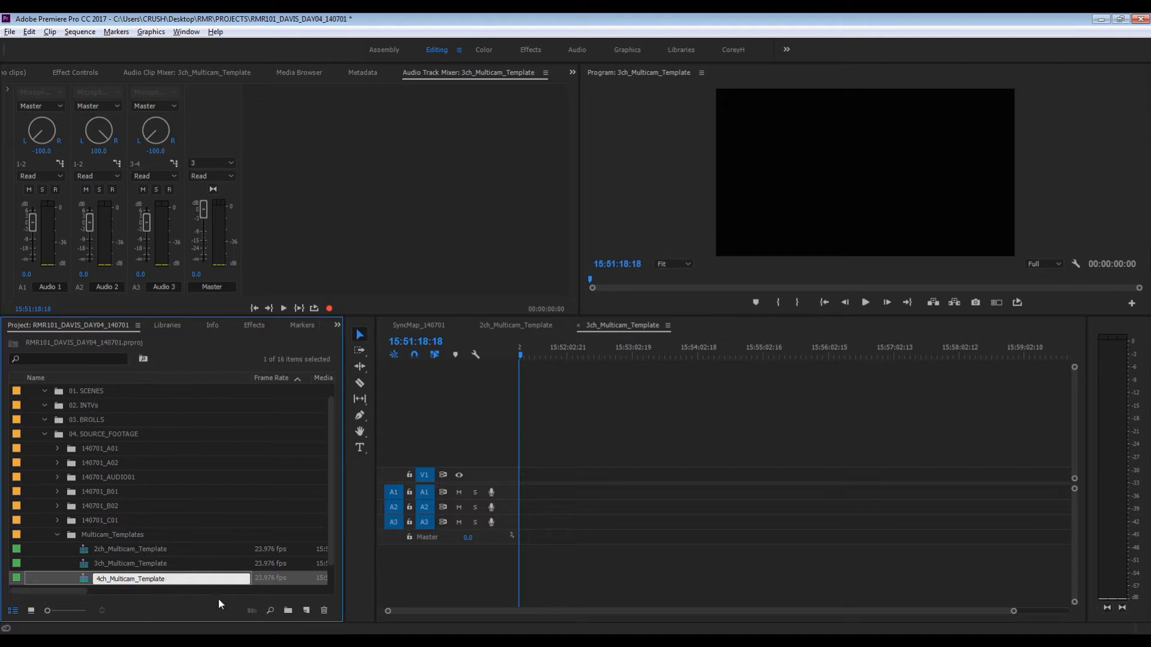
pyautogui.press('Return')
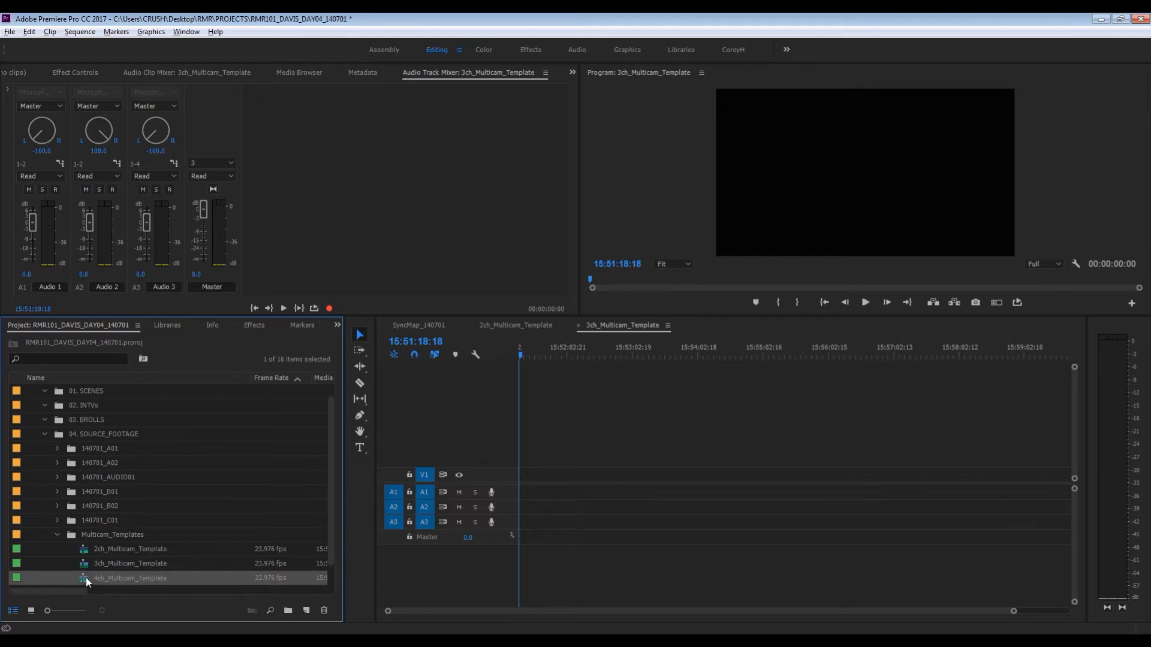
# - Open 4ch_Multicam_Template and add one standard audio track after Audio 3, with 0 video tracks
pyautogui.doubleClick(85, 577)
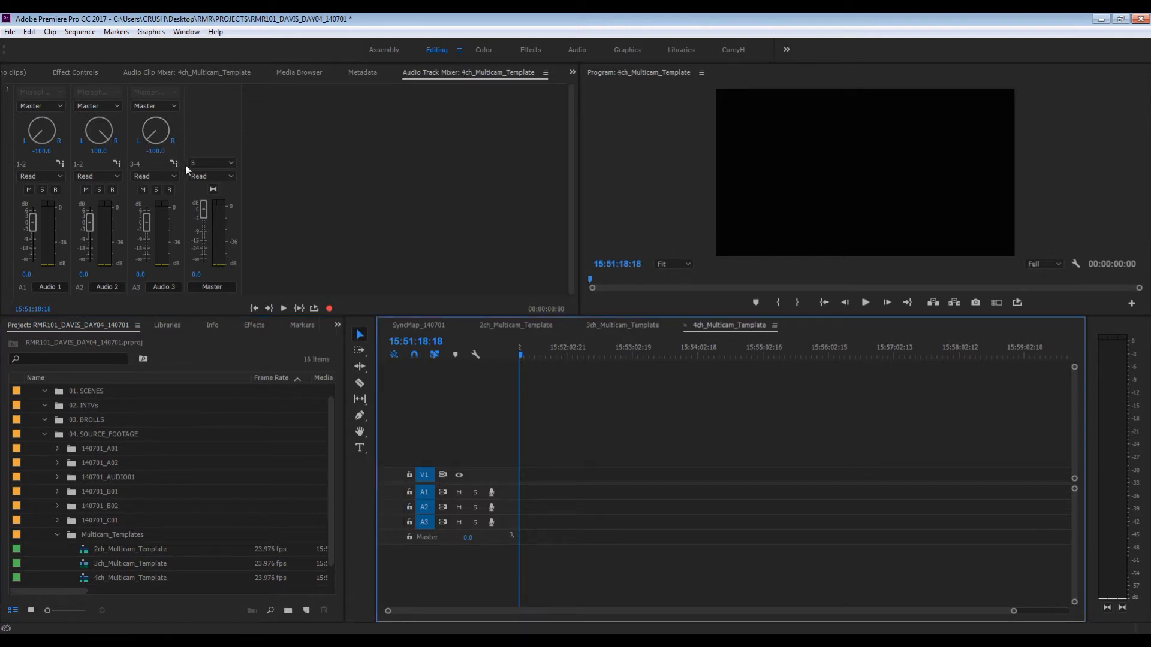
pyautogui.rightClick(438, 447)
pyautogui.click(490, 515)
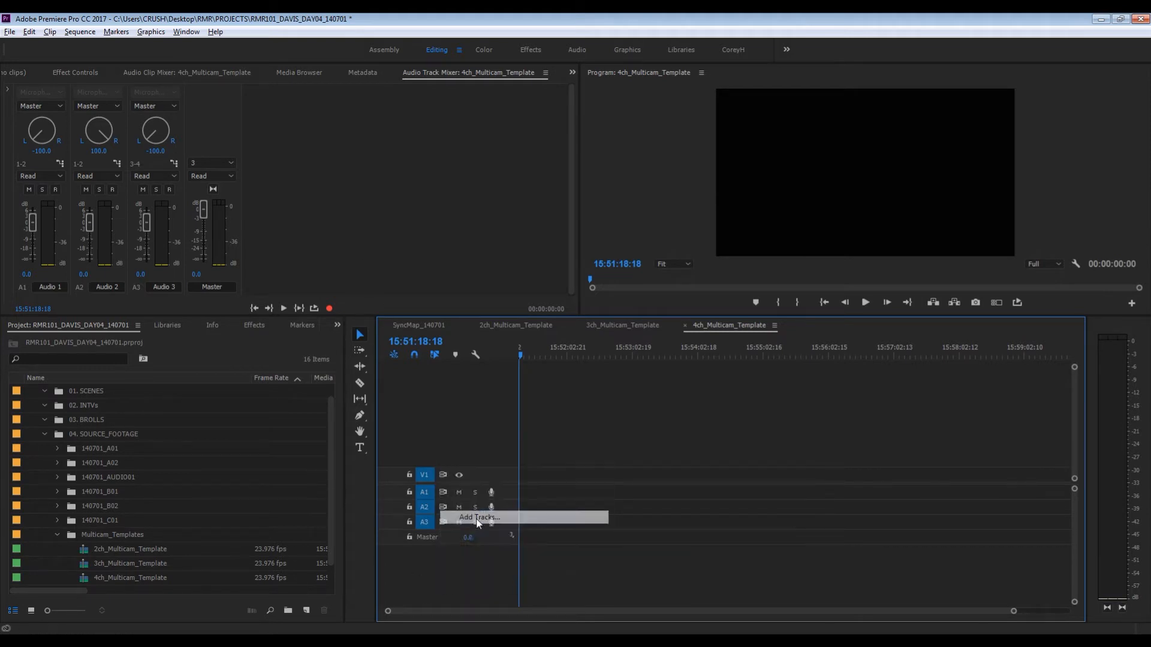
pyautogui.write('0')
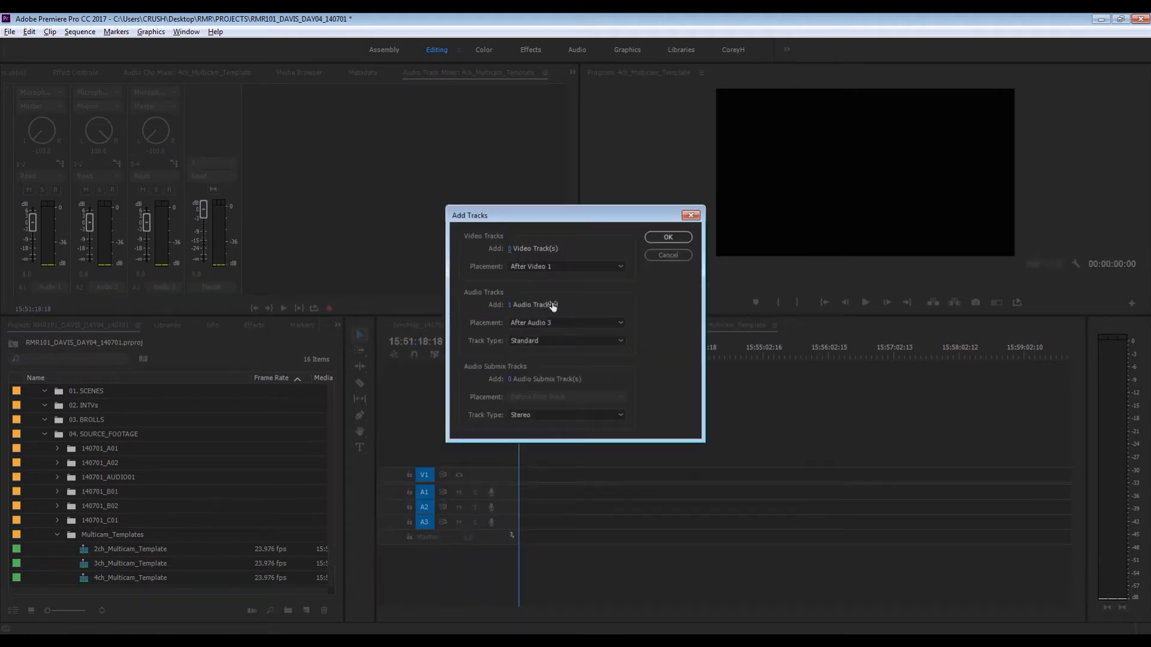
pyautogui.click(668, 237)
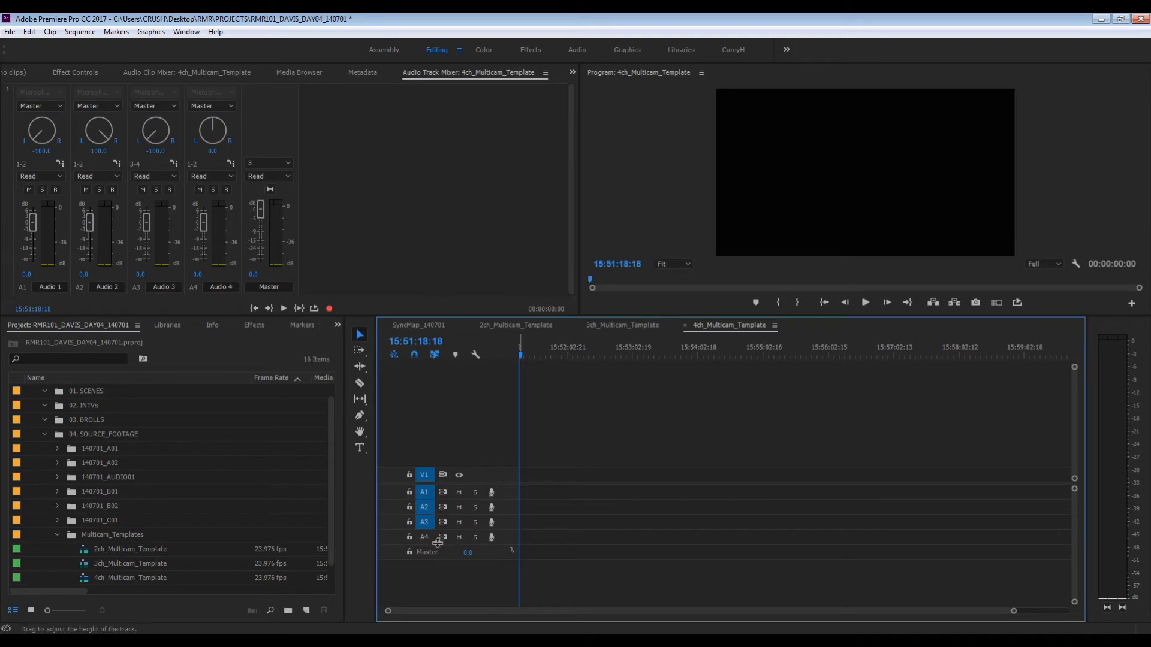
# - Modify the audio channels of 4ch_Multicam_Template to 4 mono audio clips and set its number of master channels to 4
pyautogui.rightClick(85, 578)
pyautogui.moveTo(193, 202)
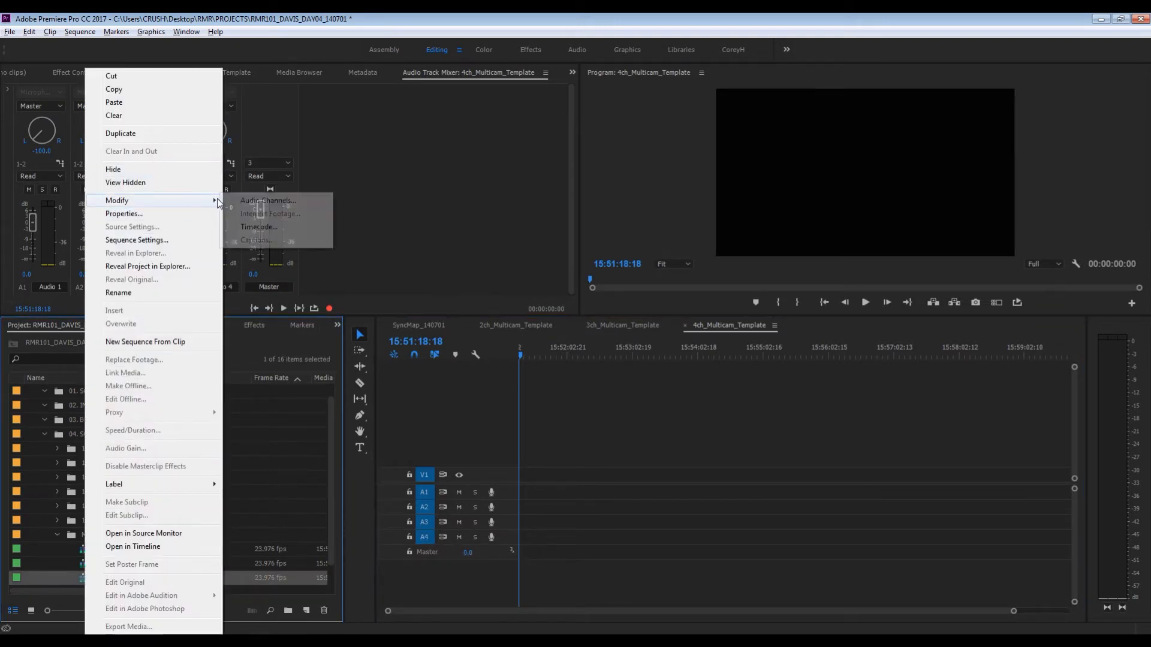
pyautogui.click(242, 198)
pyautogui.doubleClick(514, 167)
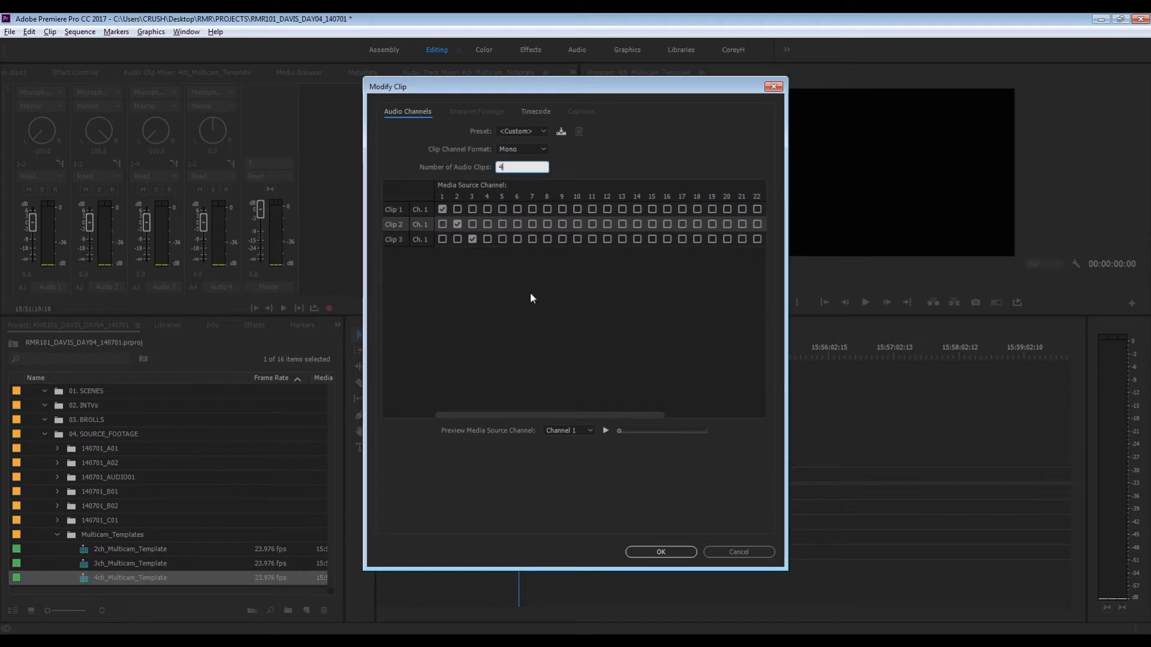
pyautogui.write('4')
pyautogui.click(661, 551)
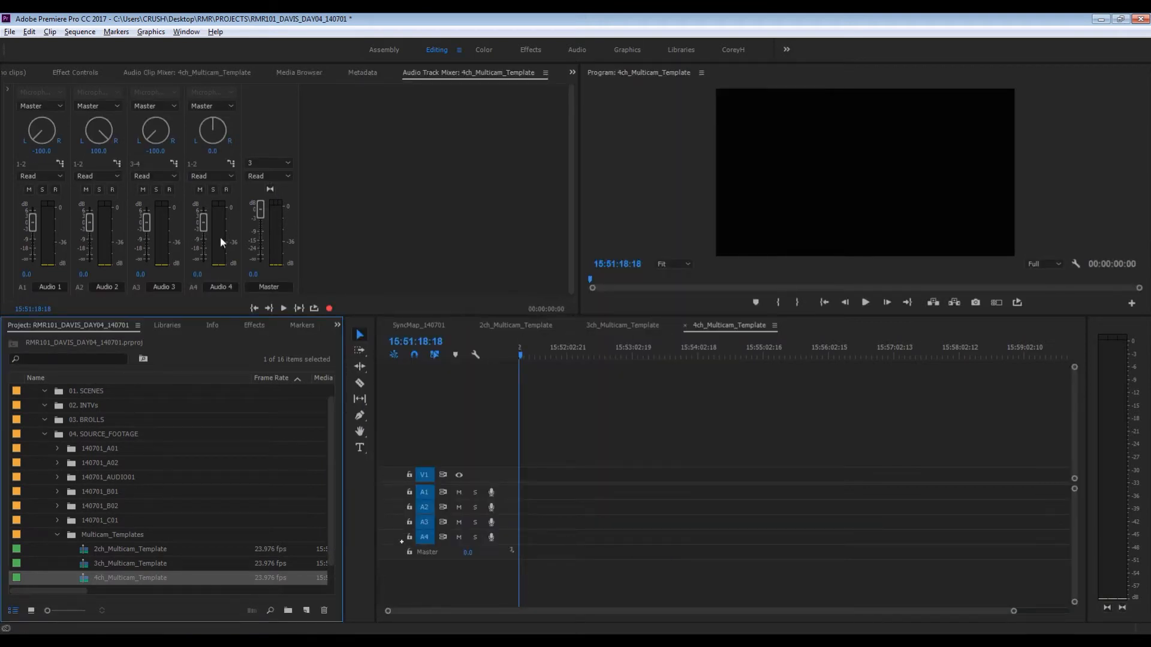
pyautogui.click(262, 163)
pyautogui.click(275, 213)
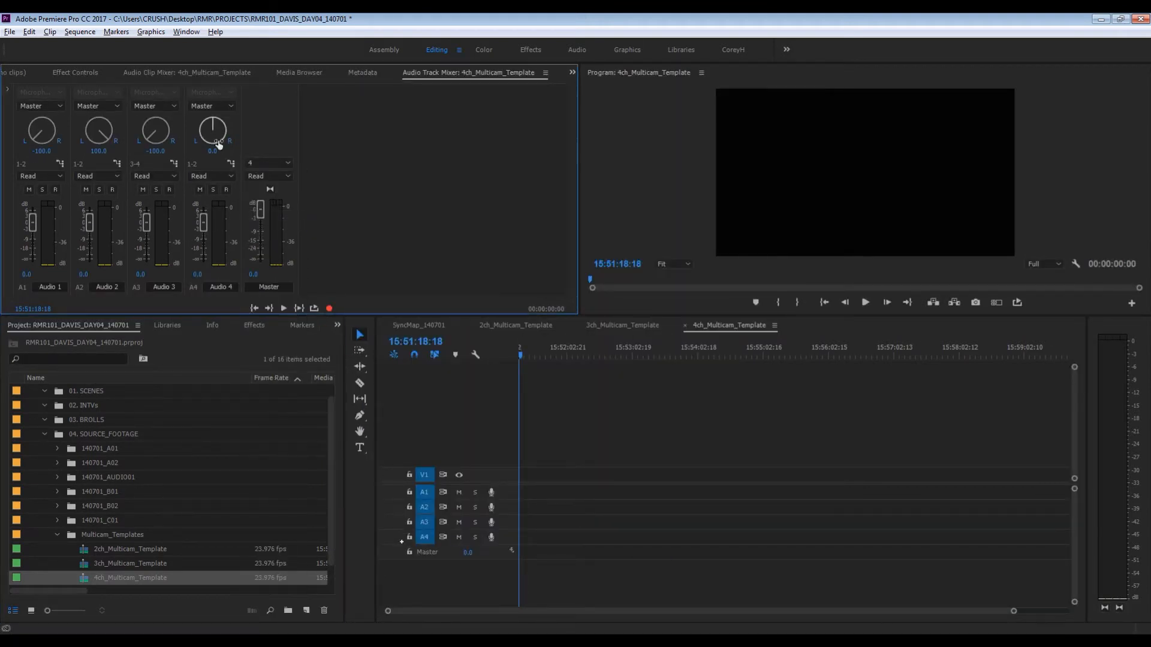
# - Pan Audio 4 in 4ch_Multicam_Template to 100 and assign its output to master channels 3-4
pyautogui.moveTo(212, 127); pyautogui.dragTo(215, 44)
pyautogui.click(229, 164)
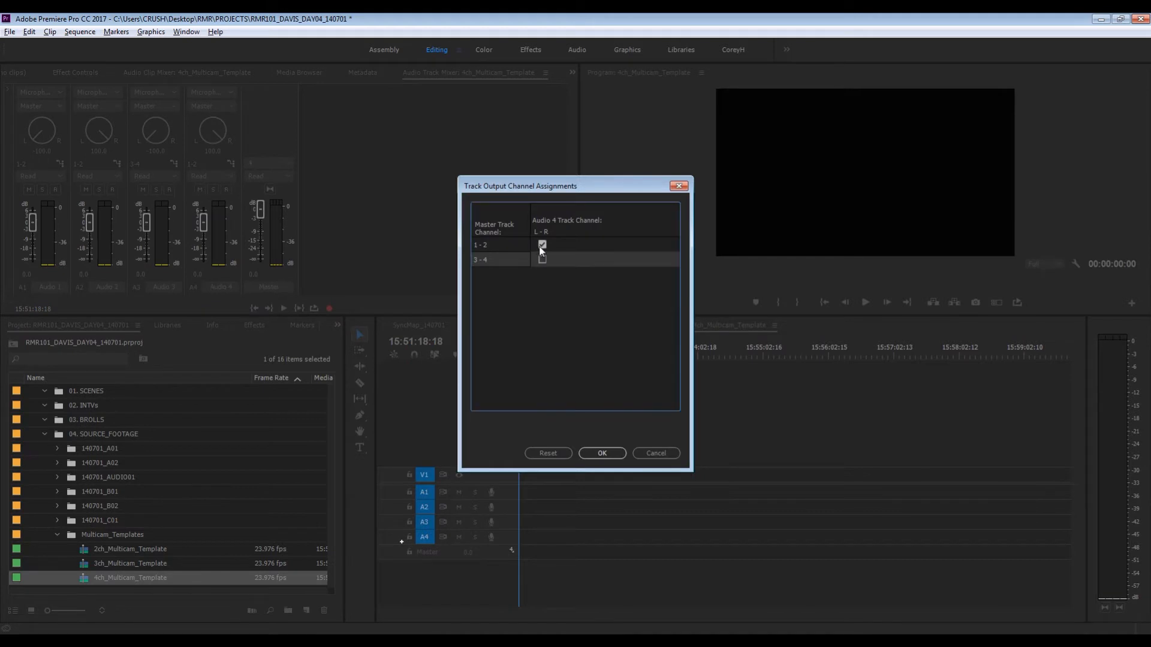
pyautogui.click(601, 453)
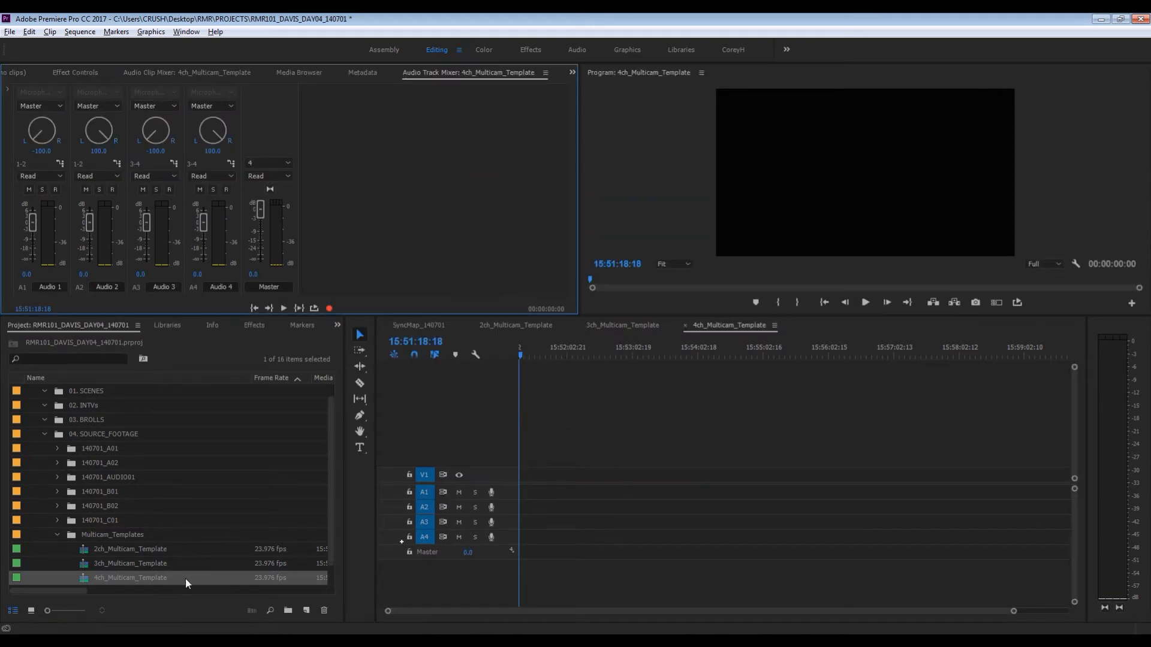
# - Duplicate the 4ch_Multicam_Template sequence and rename the copy 5ch_Multicam_Template
pyautogui.rightClick(97, 578)
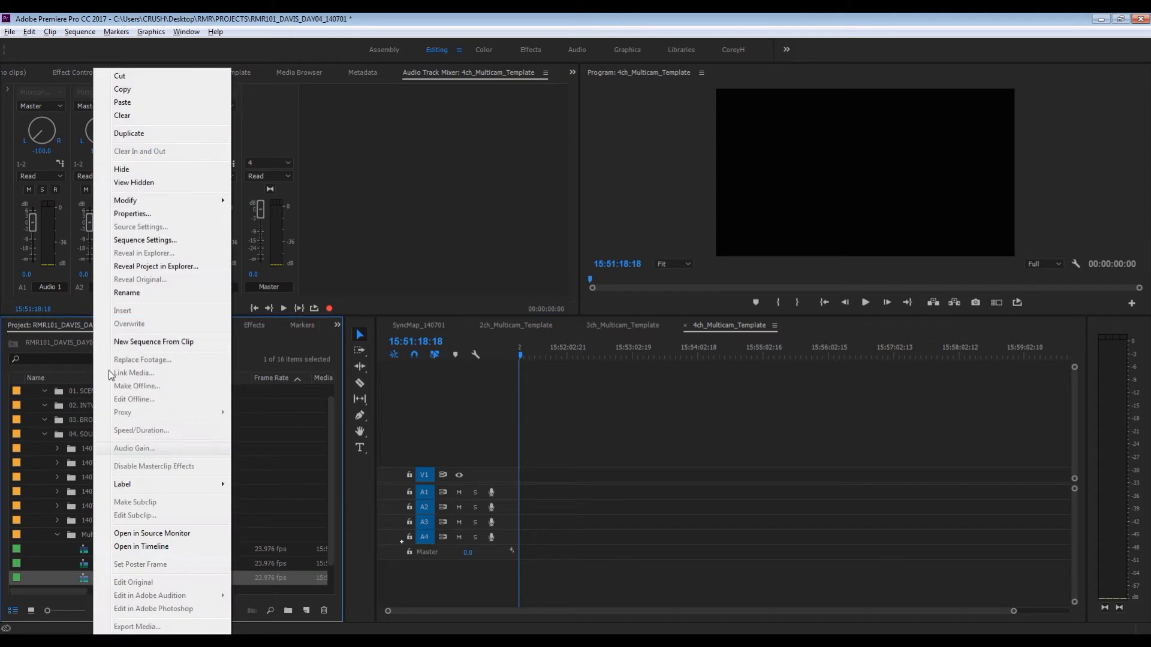
pyautogui.click(125, 137)
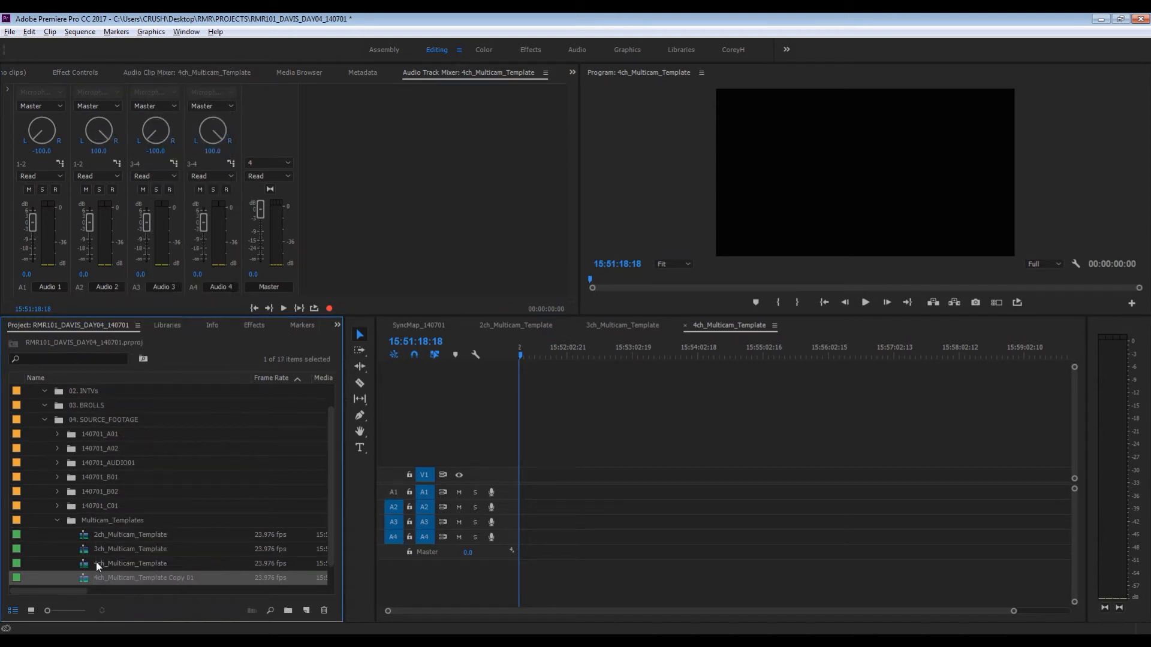
pyautogui.click(103, 580)
pyautogui.click(103, 579)
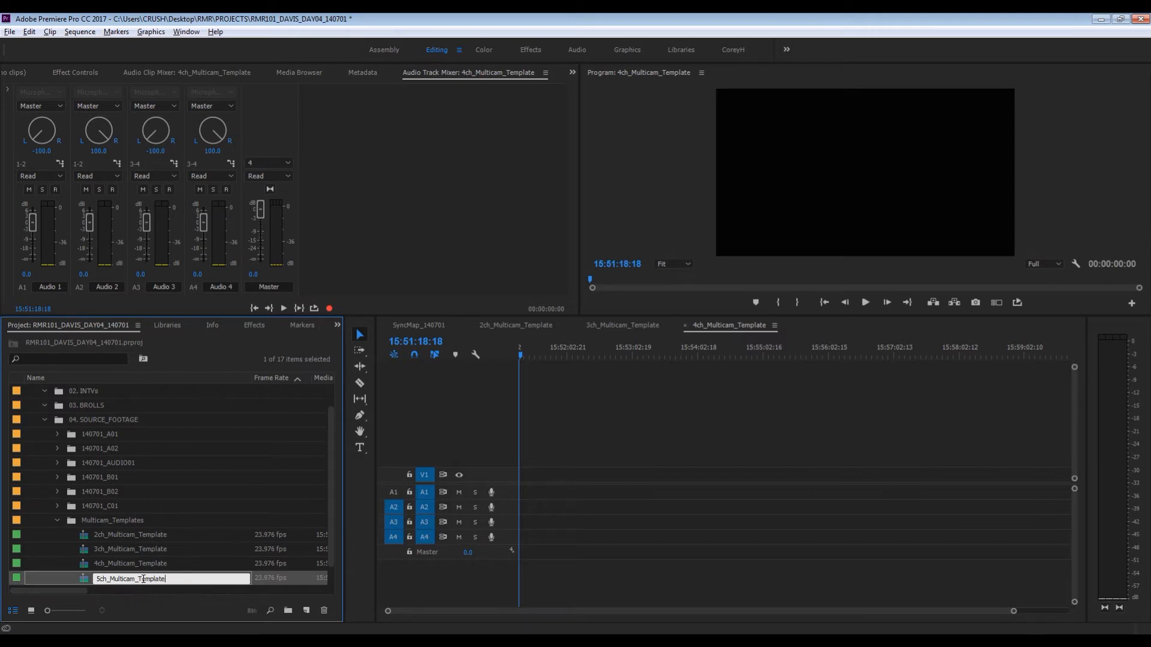
# - Open 5ch_Multicam_Template, add one standard audio track after Audio 4 with 0 video tracks, and target track A5
pyautogui.doubleClick(73, 577)
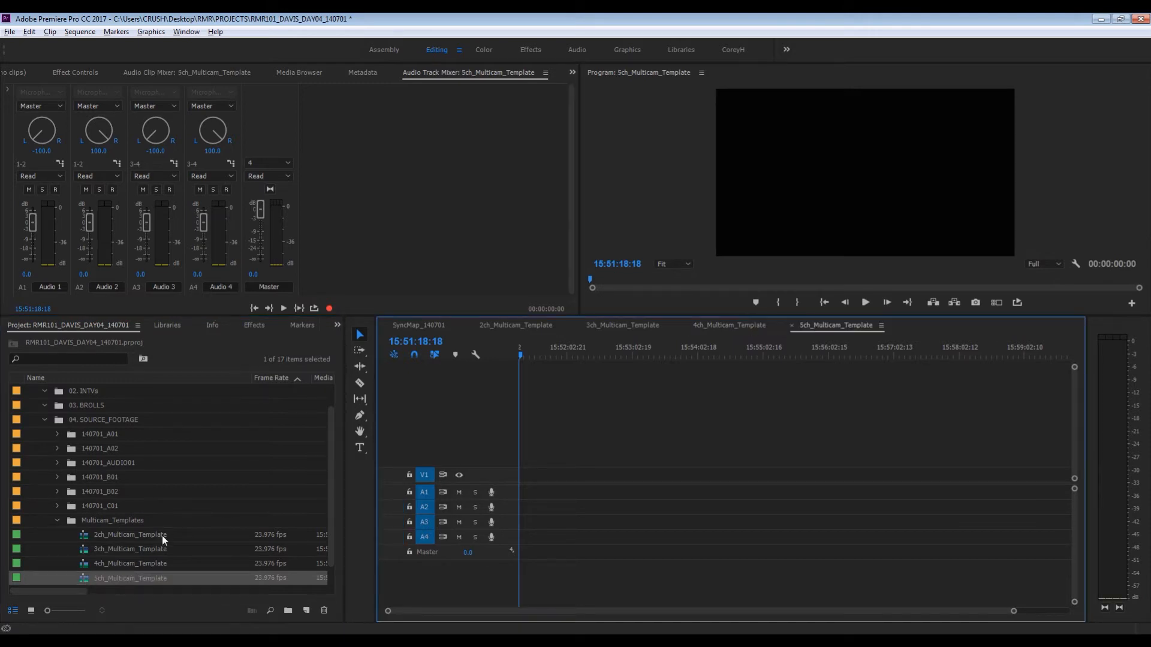
pyautogui.rightClick(408, 412)
pyautogui.click(461, 478)
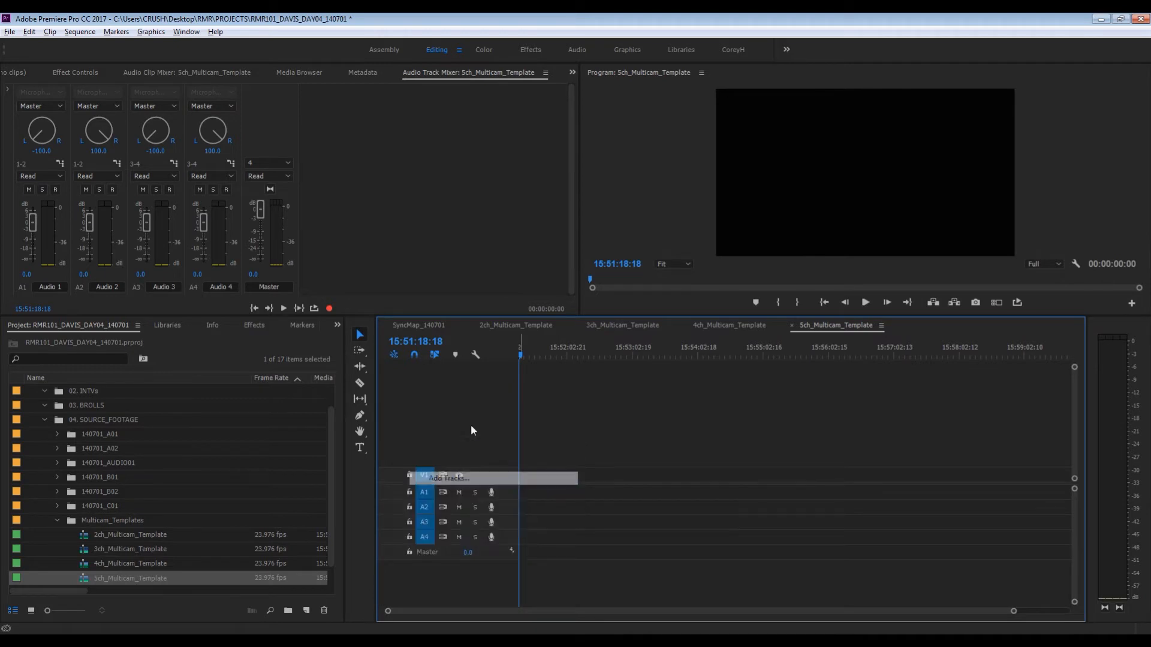
pyautogui.write('0')
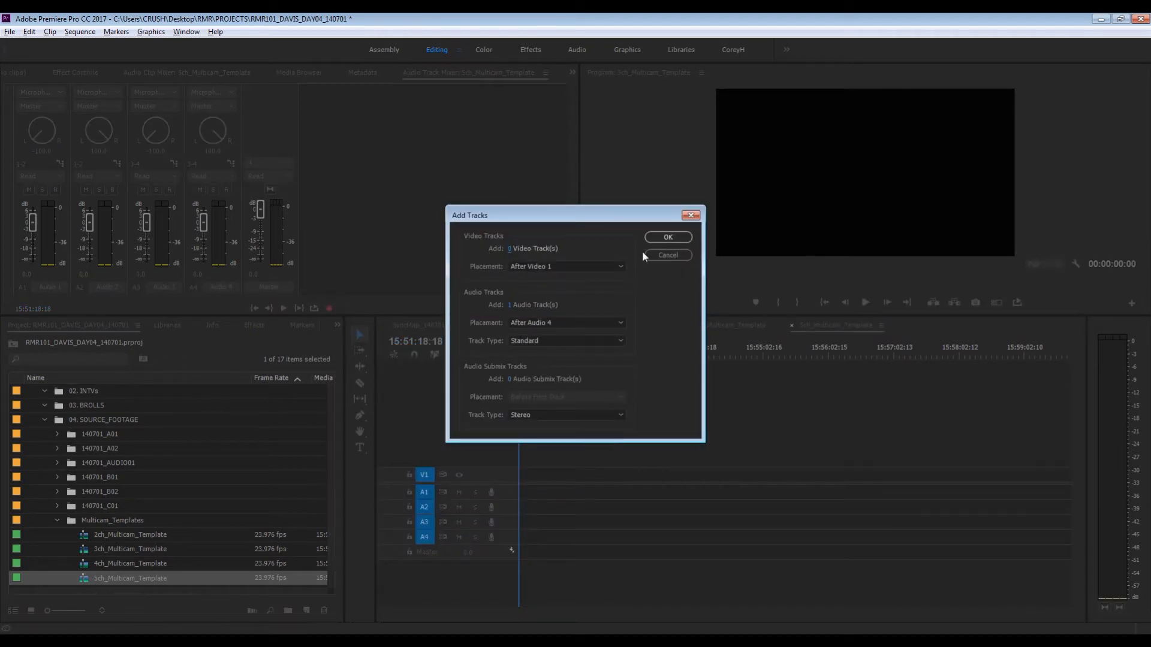
pyautogui.click(681, 233)
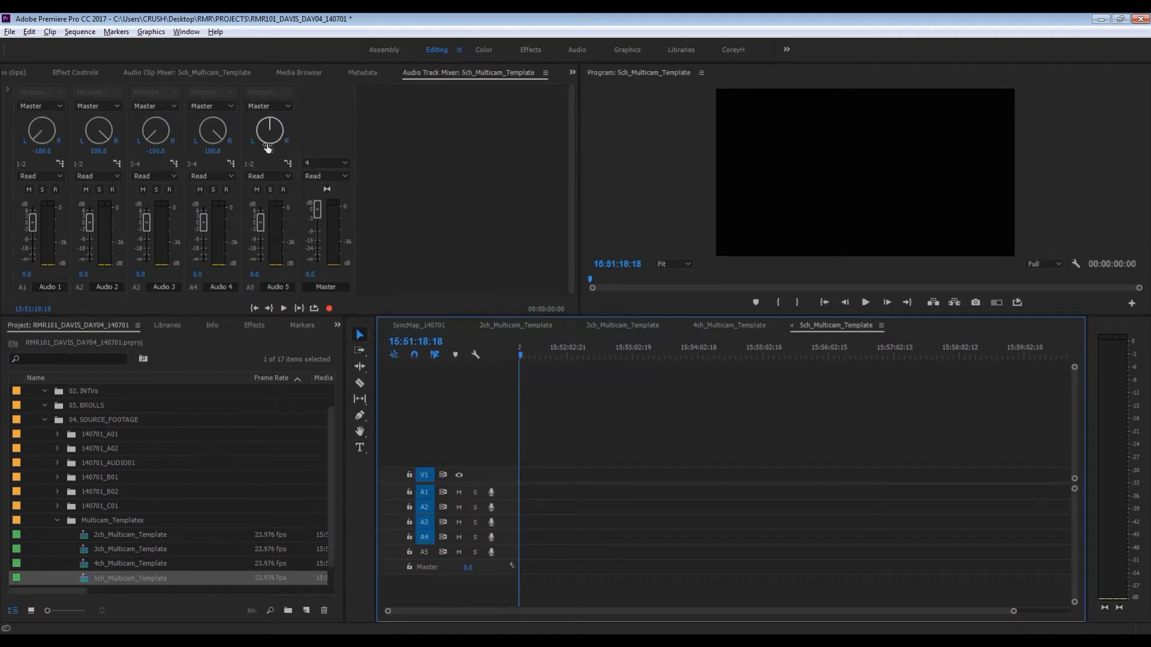
pyautogui.click(423, 553)
# - Modify the audio channels of 5ch_Multicam_Template to 5 mono audio clips and set its number of master channels to 5
pyautogui.click(99, 572)
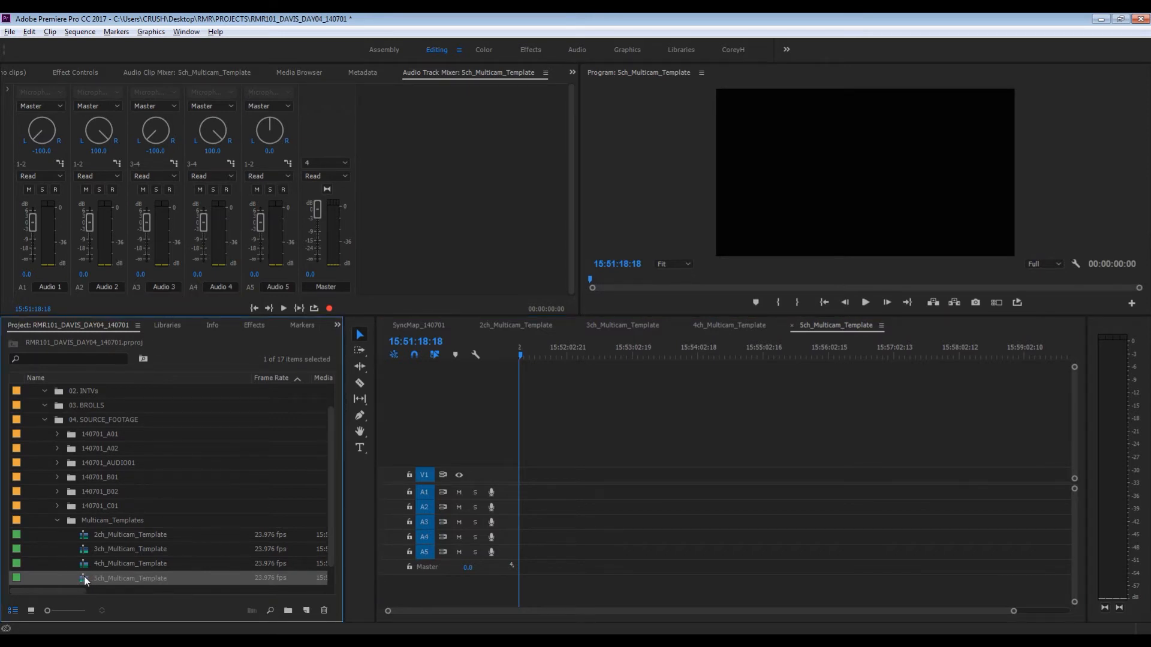
pyautogui.rightClick(84, 578)
pyautogui.moveTo(199, 204)
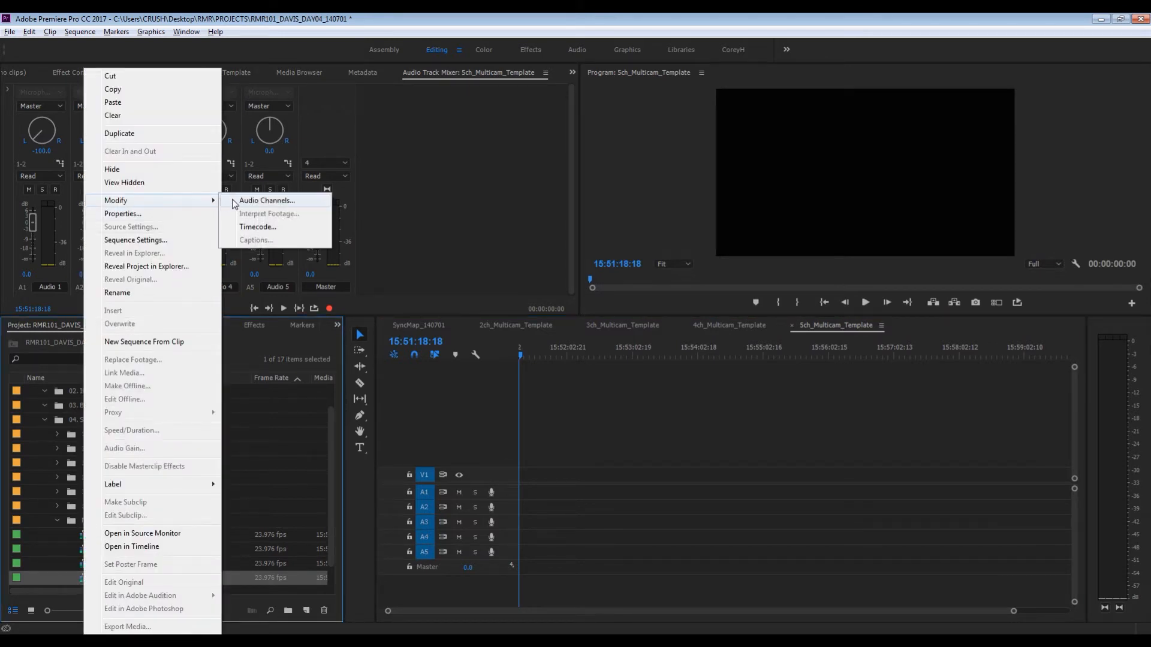
pyautogui.click(257, 200)
pyautogui.click(522, 166)
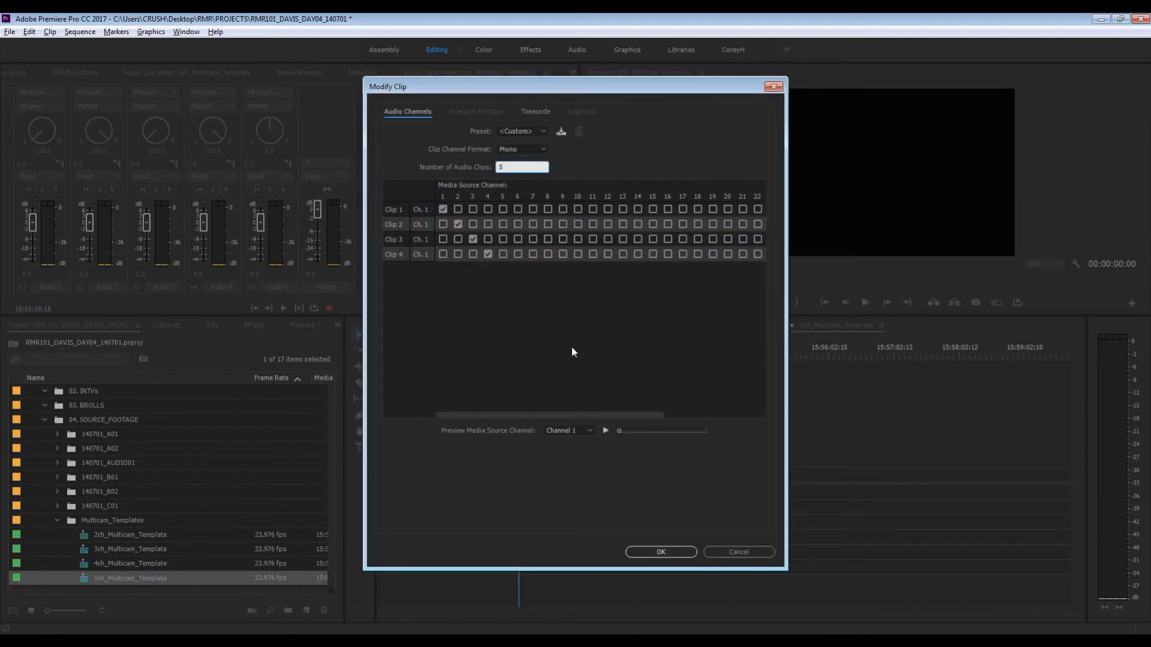
pyautogui.write('5')
pyautogui.click(672, 552)
pyautogui.click(324, 162)
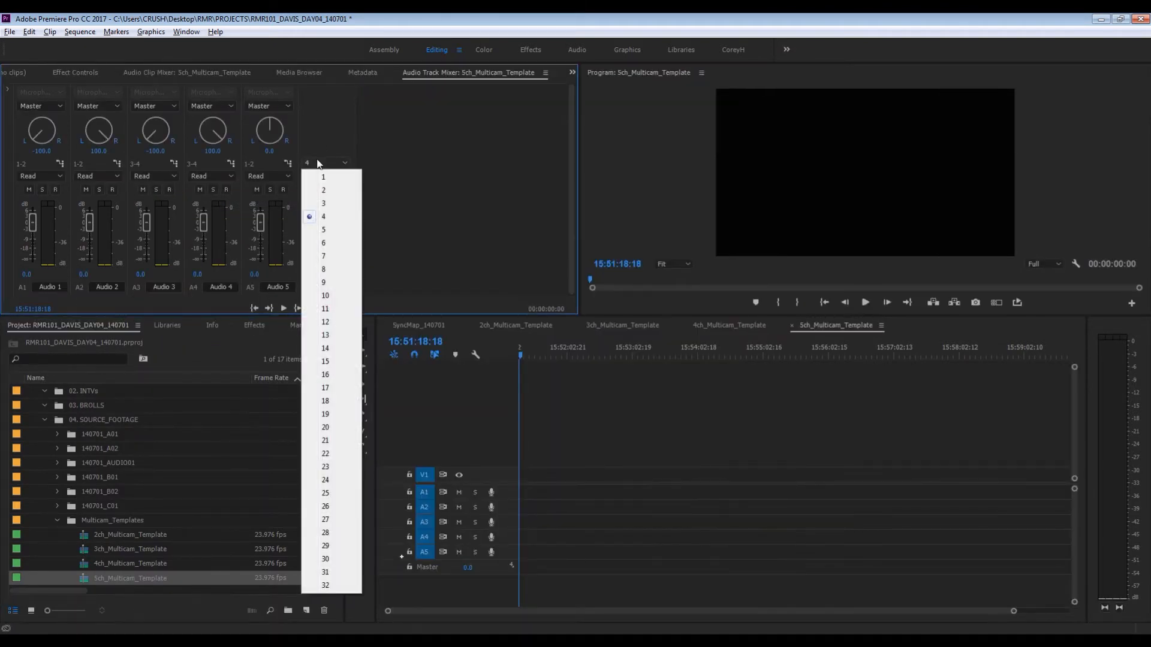
pyautogui.click(331, 241)
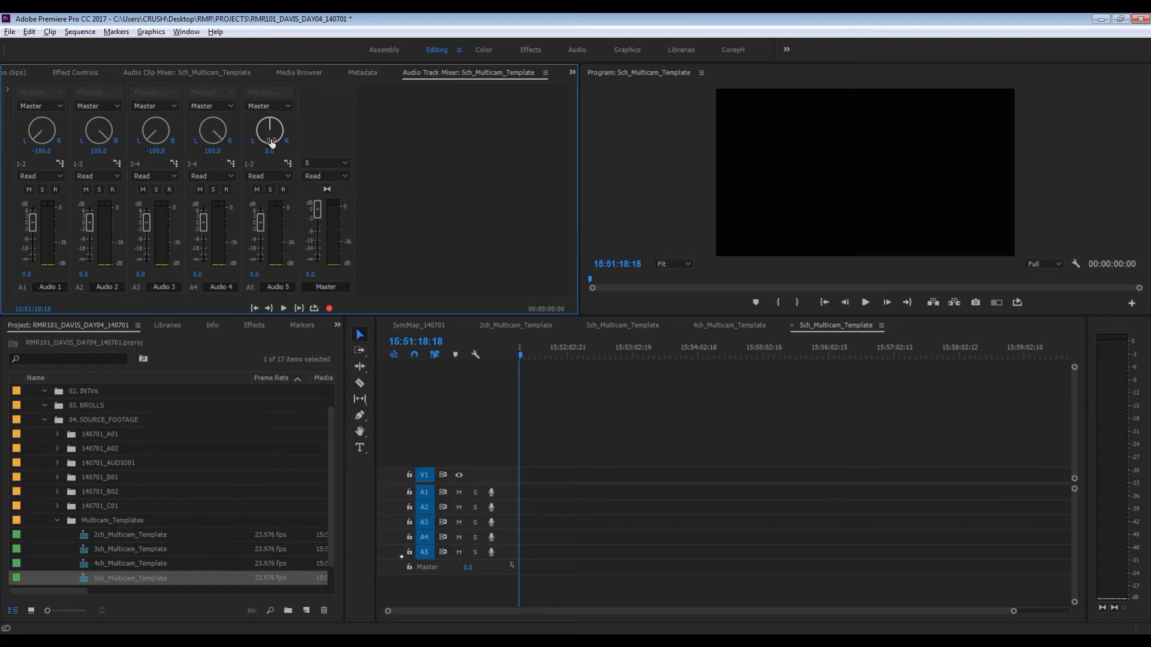
# - Pan Audio 5 in 5ch_Multicam_Template to -100 and assign its output to master channels 5-6 only
pyautogui.moveTo(267, 185); pyautogui.dragTo(268, 224)
pyautogui.click(287, 163)
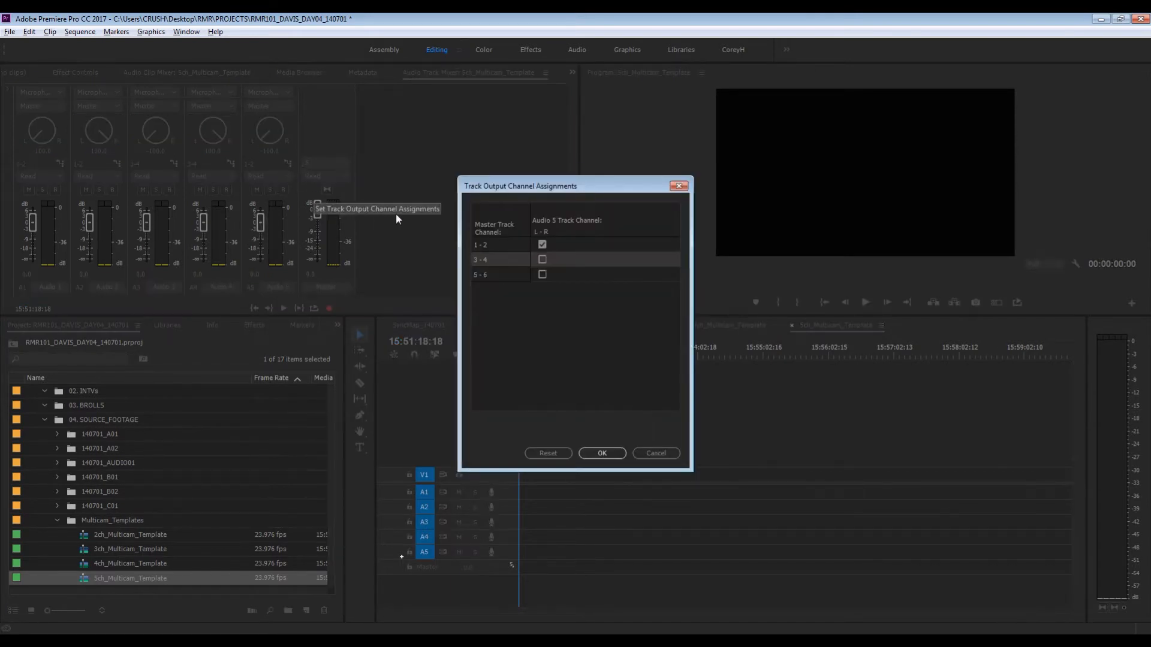
pyautogui.click(542, 274)
pyautogui.click(542, 246)
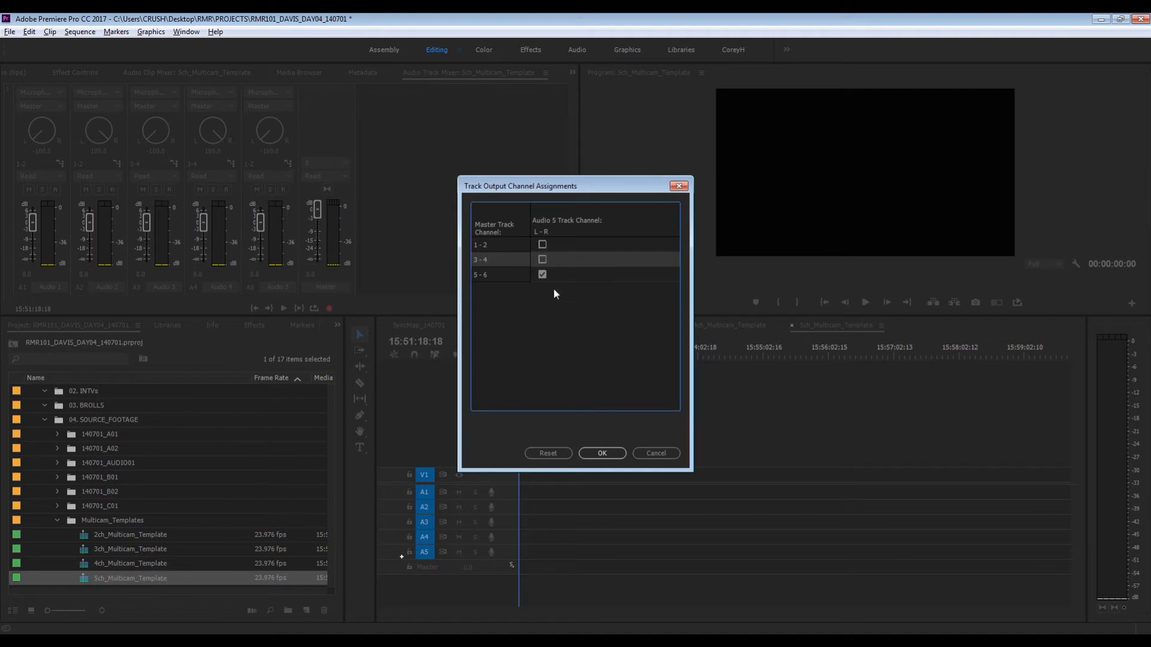
pyautogui.click(602, 453)
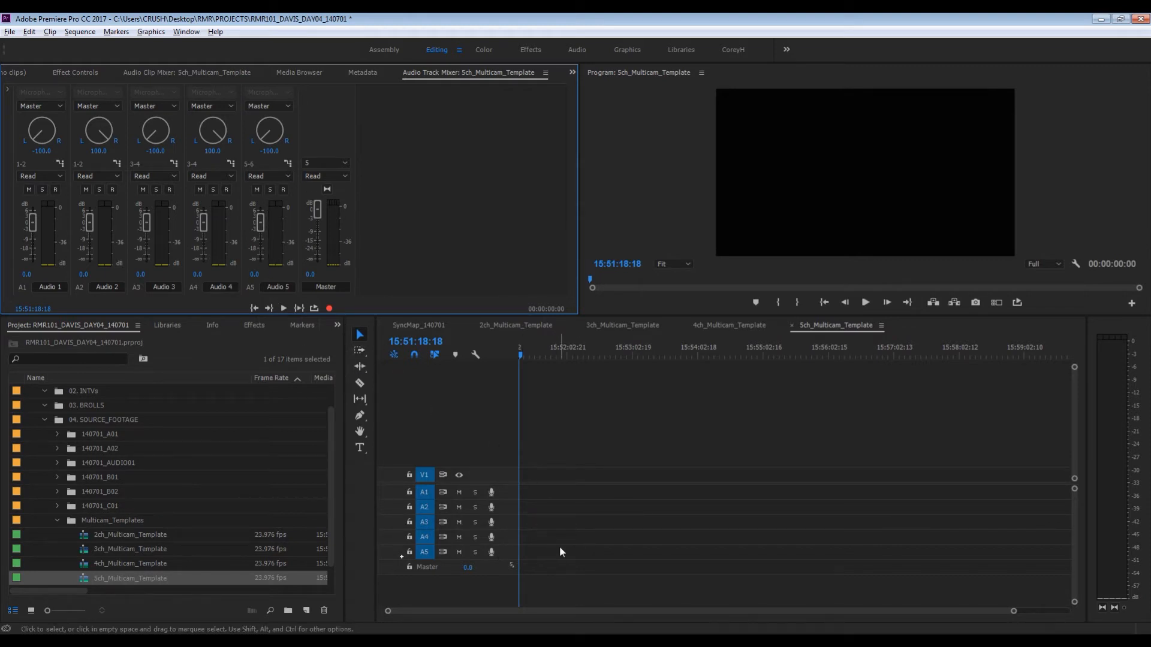
# - Review the output channel assignment of Audio 5 and the audio tracks in the SyncMap_140701 timeline
pyautogui.click(287, 163)
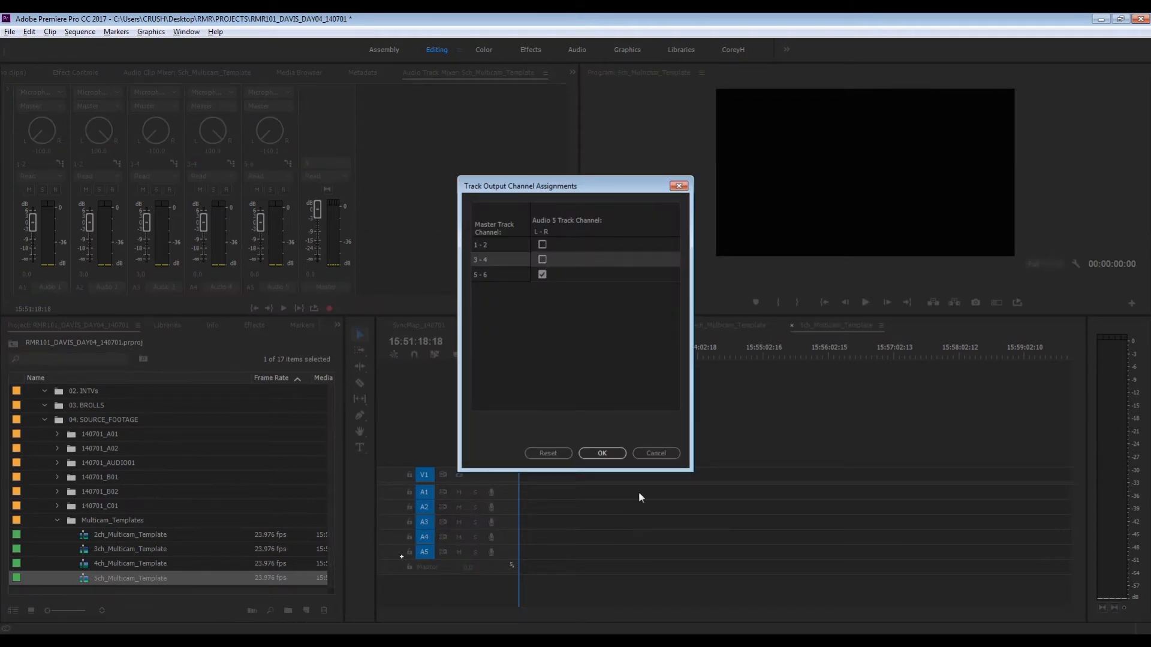
pyautogui.click(657, 453)
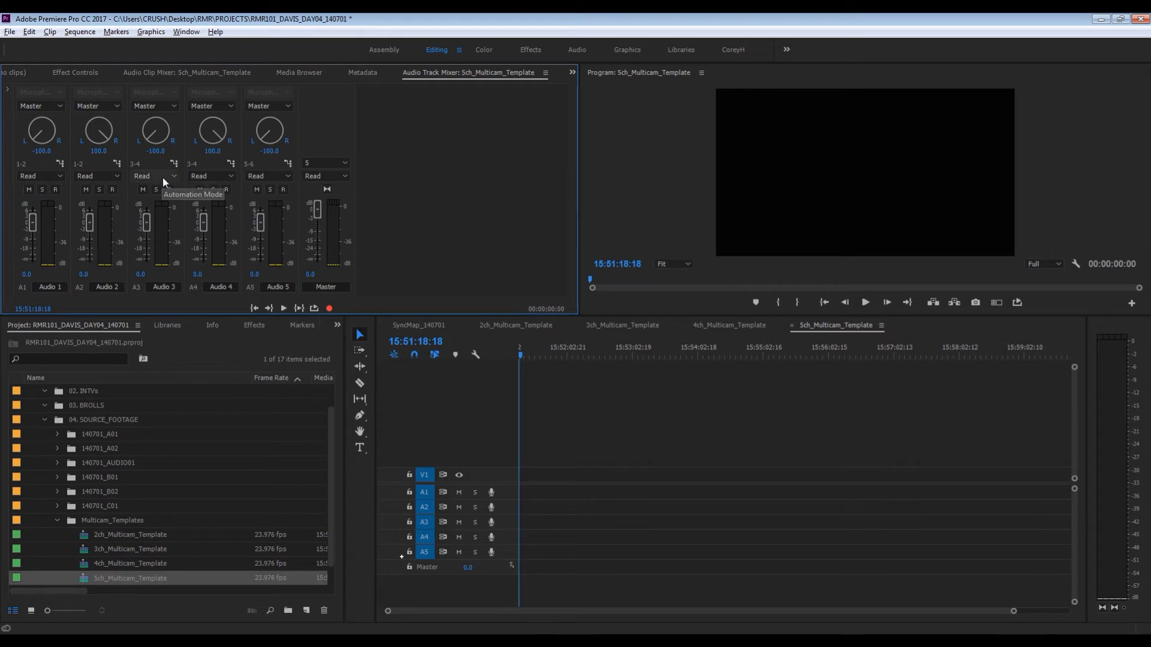
pyautogui.click(436, 324)
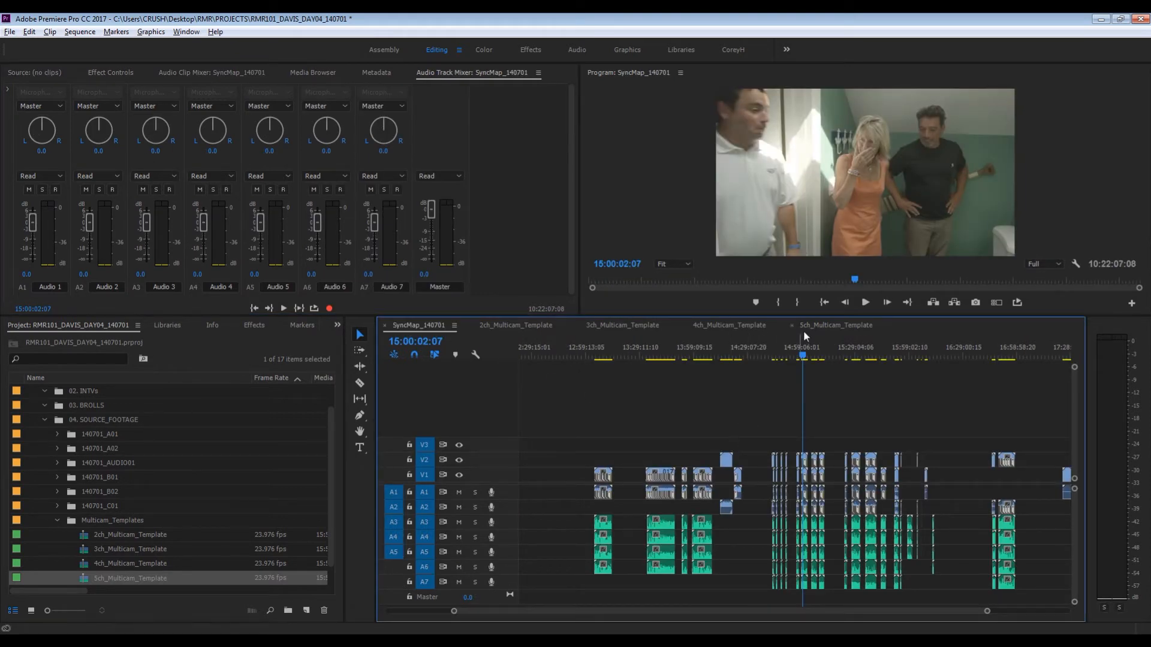
pyautogui.click(818, 325)
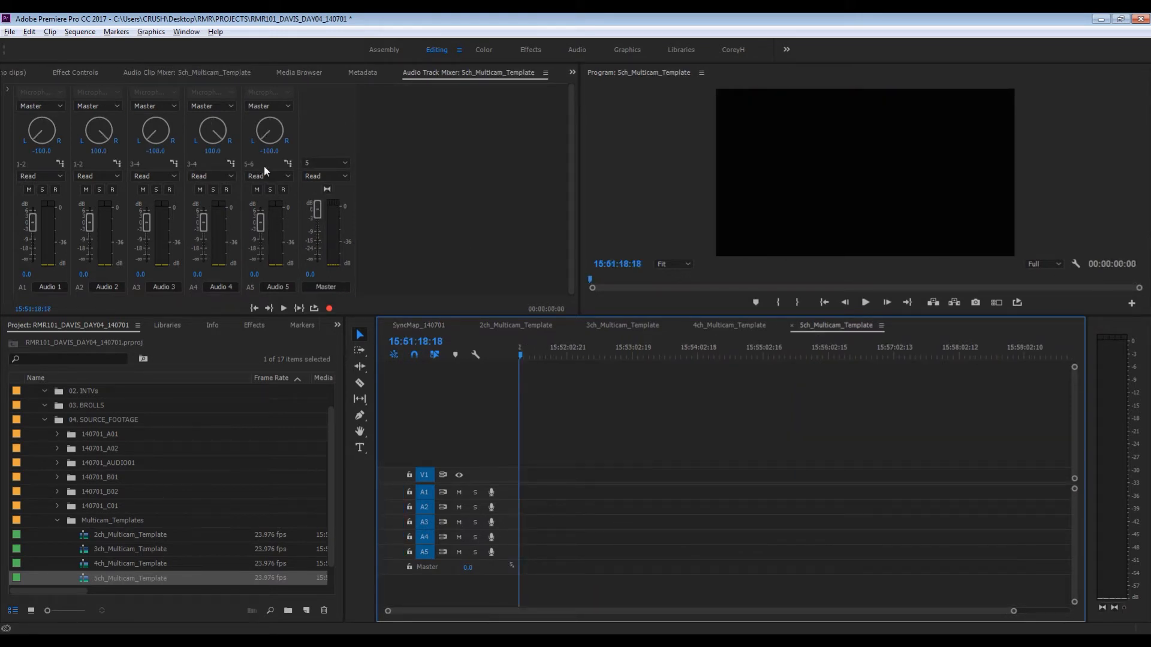
# - Close the 5ch, 4ch, 3ch and 2ch template sequences in the timeline and collapse the Multicam_Templates bin
pyautogui.click(792, 325)
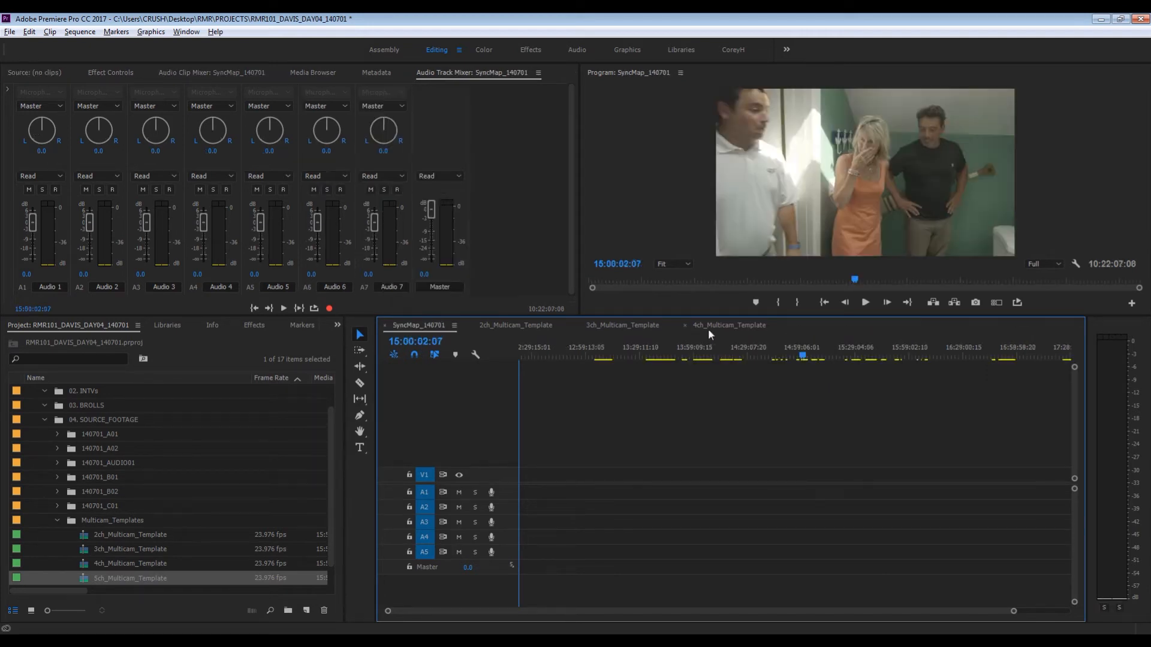
pyautogui.click(685, 324)
pyautogui.click(577, 326)
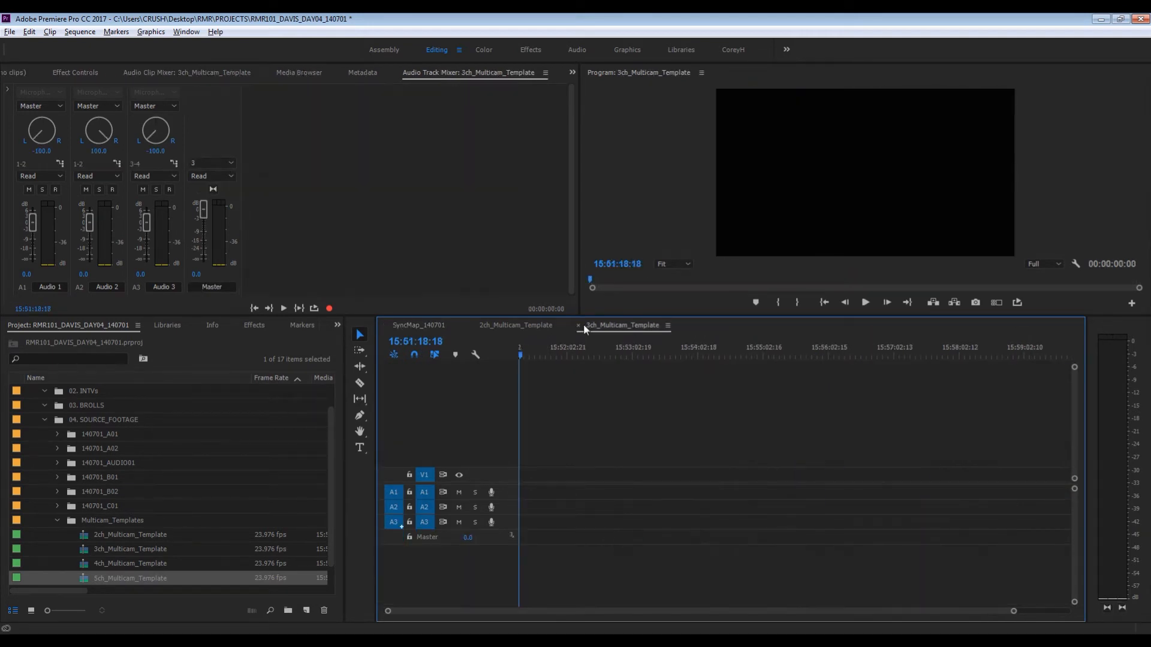
pyautogui.click(579, 325)
pyautogui.click(473, 326)
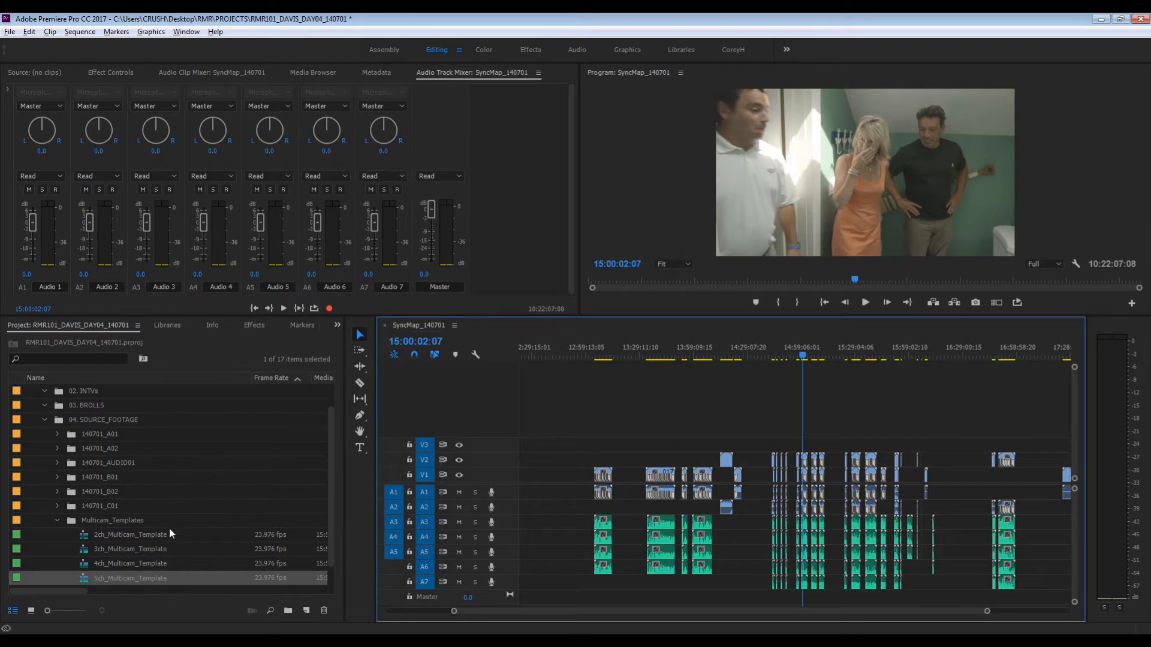
pyautogui.click(58, 520)
# - Duplicate the SyncMap_140701 sequence and remove the "Copy 01" suffix from the copy's name
pyautogui.click(84, 563)
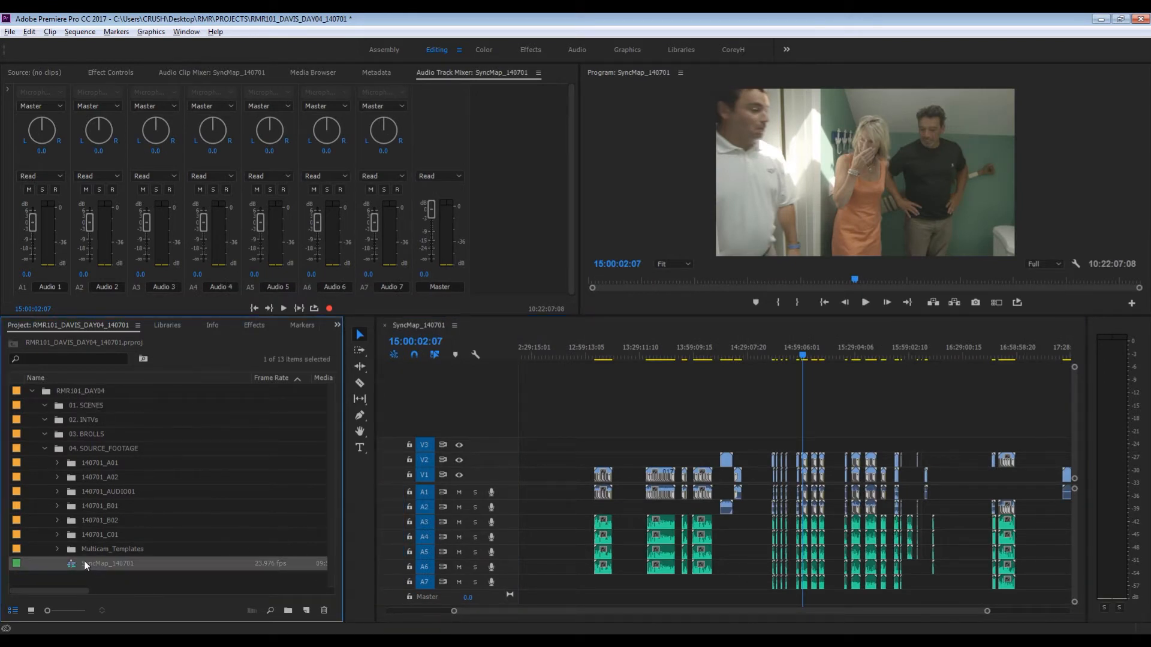
pyautogui.rightClick(73, 562)
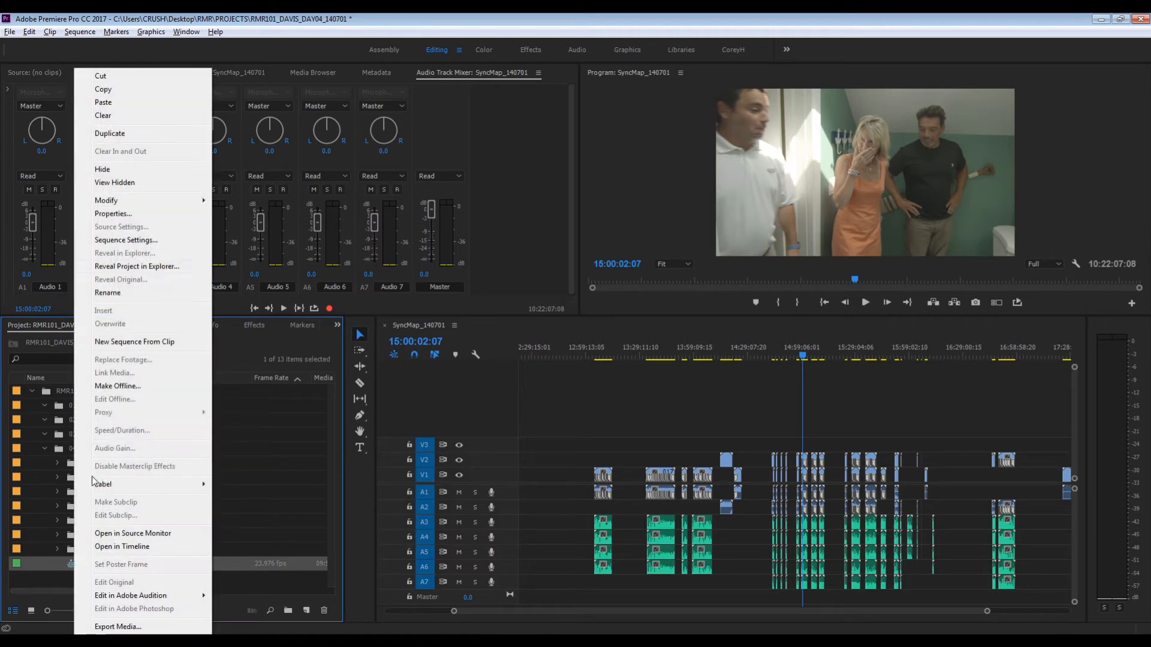
pyautogui.click(137, 137)
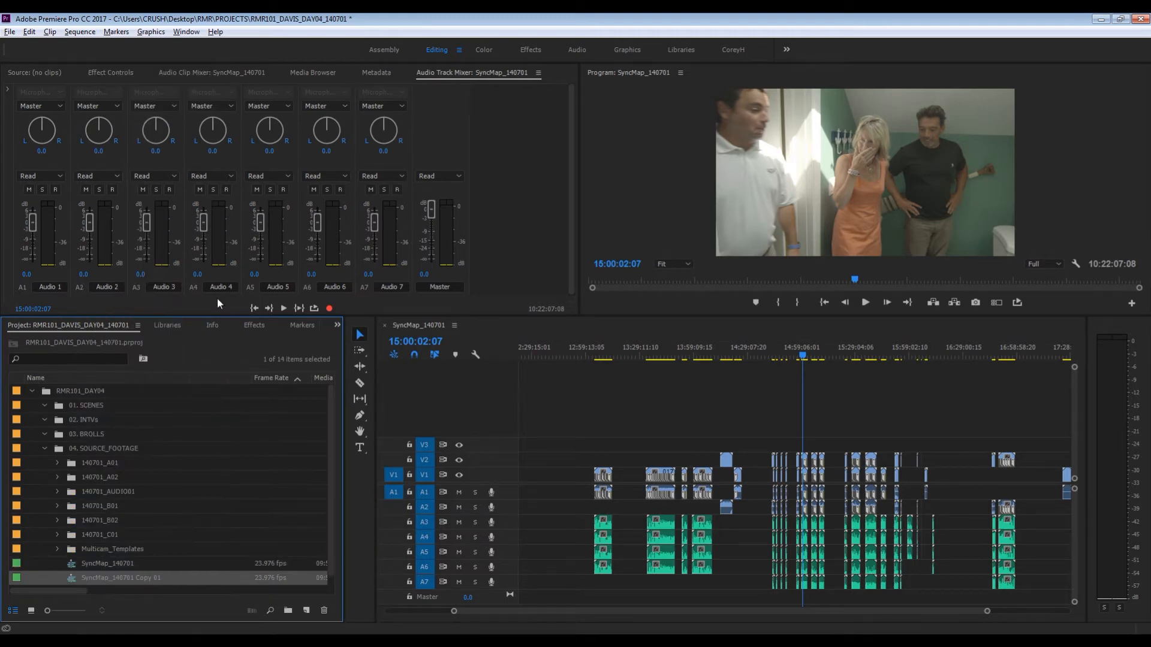
pyautogui.press('Return')
pyautogui.press('End')
pyautogui.press('BackSpace')
pyautogui.press('BackSpace')
pyautogui.press('BackSpace')
pyautogui.press('BackSpace')
pyautogui.press('BackSpace')
pyautogui.press('BackSpace')
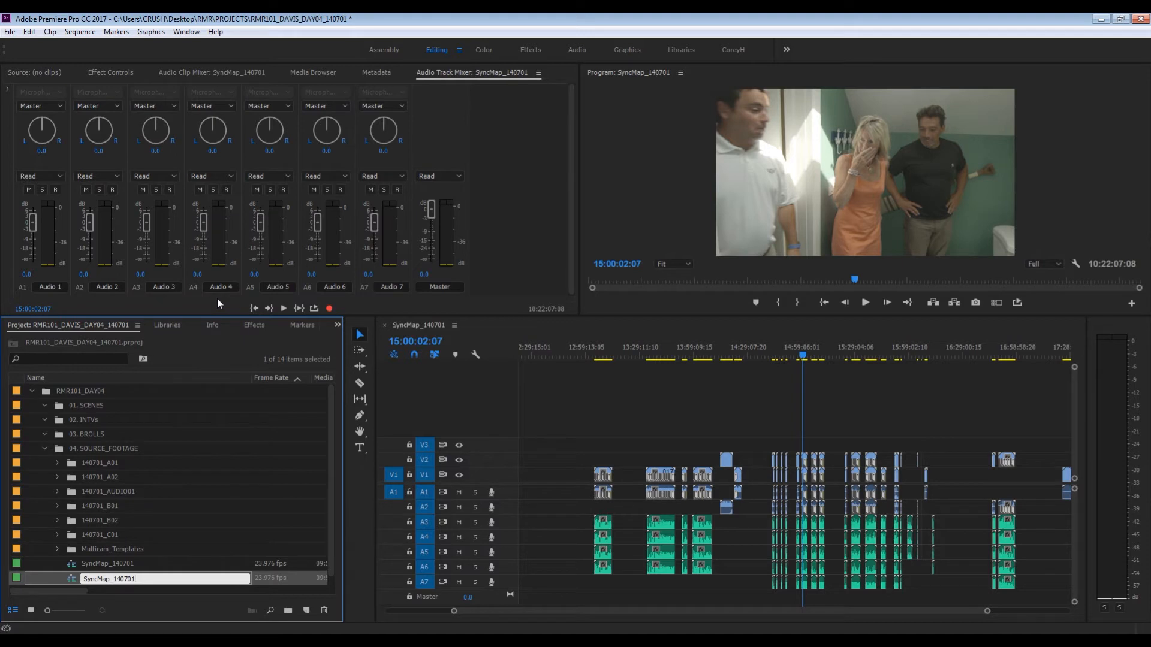
pyautogui.press('Return')
pyautogui.hotkey('ctrl', 's')
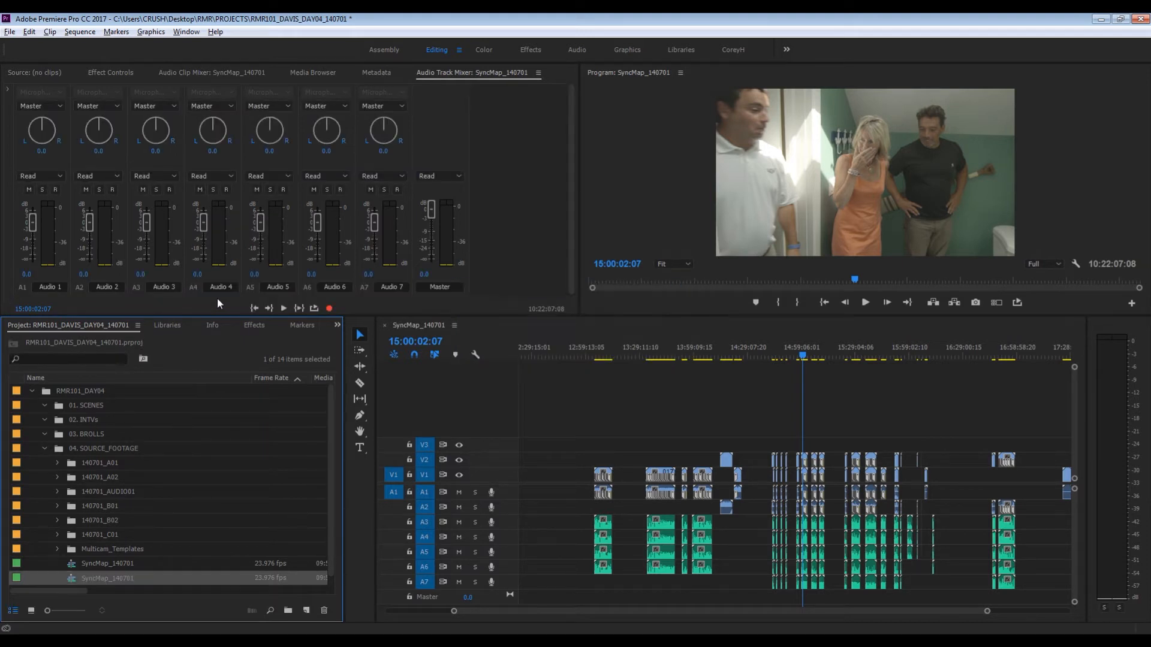
# - Rename the duplicated sync map sequence DayMaster_140701 and open it in the timeline
pyautogui.press('Return')
pyautogui.press('End')
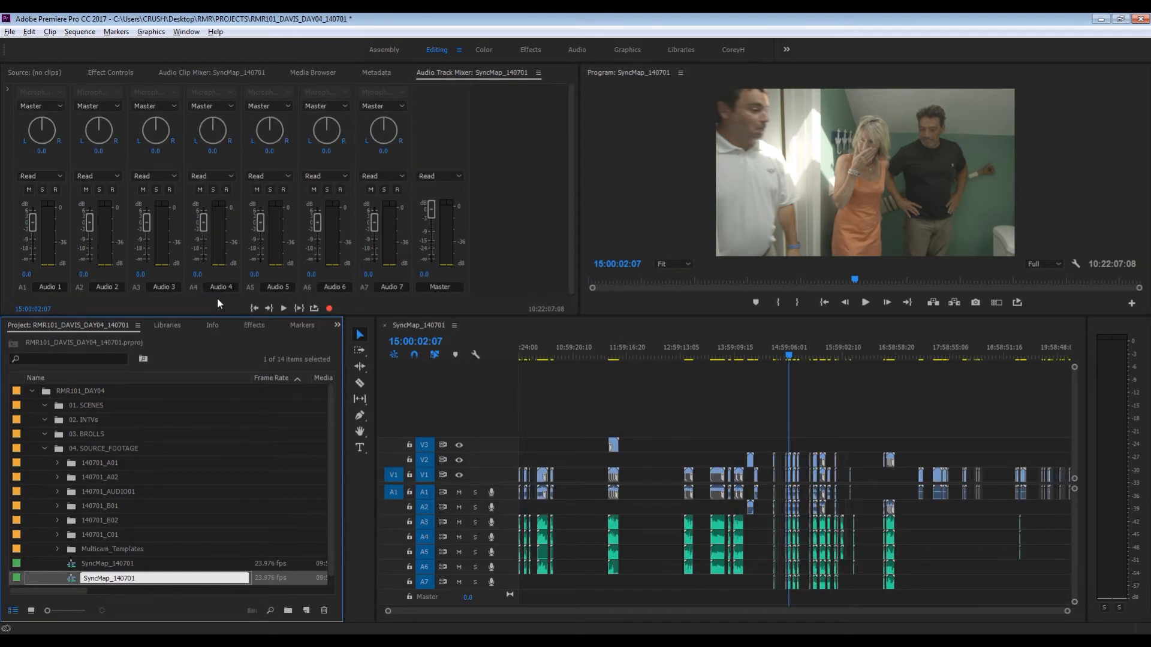
pyautogui.press('BackSpace')
pyautogui.press('BackSpace')
pyautogui.press('BackSpace')
pyautogui.press('BackSpace')
pyautogui.press('BackSpace')
pyautogui.press('BackSpace')
pyautogui.press('BackSpace')
pyautogui.write('Dauy')
pyautogui.press('BackSpace')
pyautogui.press('BackSpace')
pyautogui.write('yMaster')
pyautogui.doubleClick(71, 577)
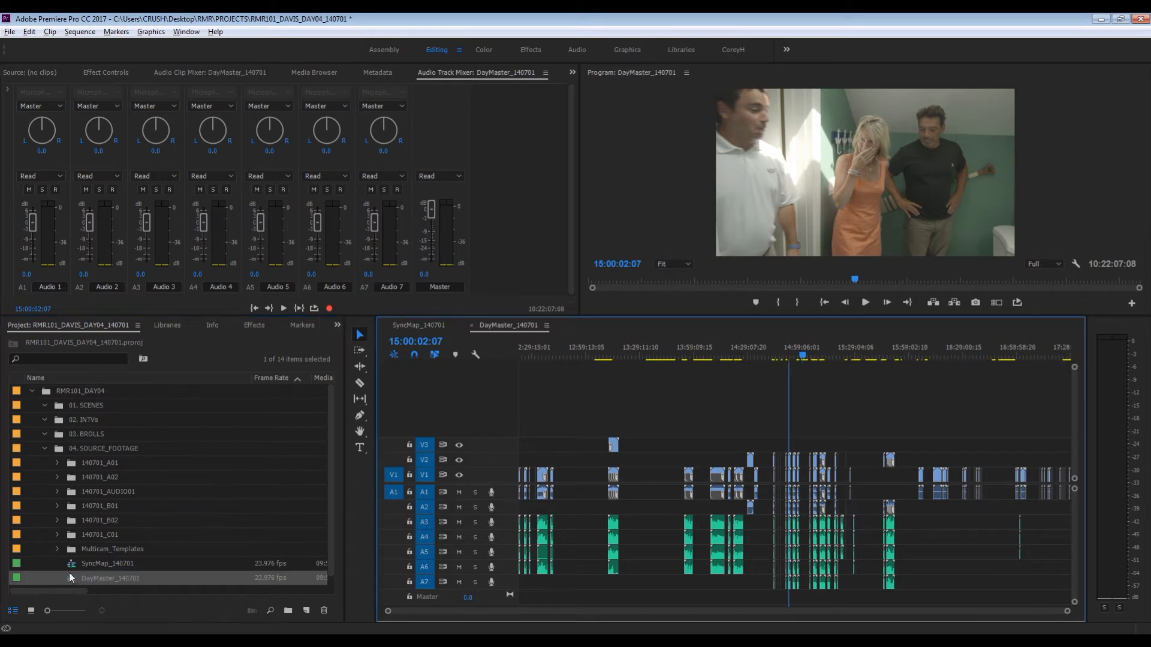
# - Create a new bin named 05. DAYMASTER in the RMR101_DAY04 bin
pyautogui.click(45, 449)
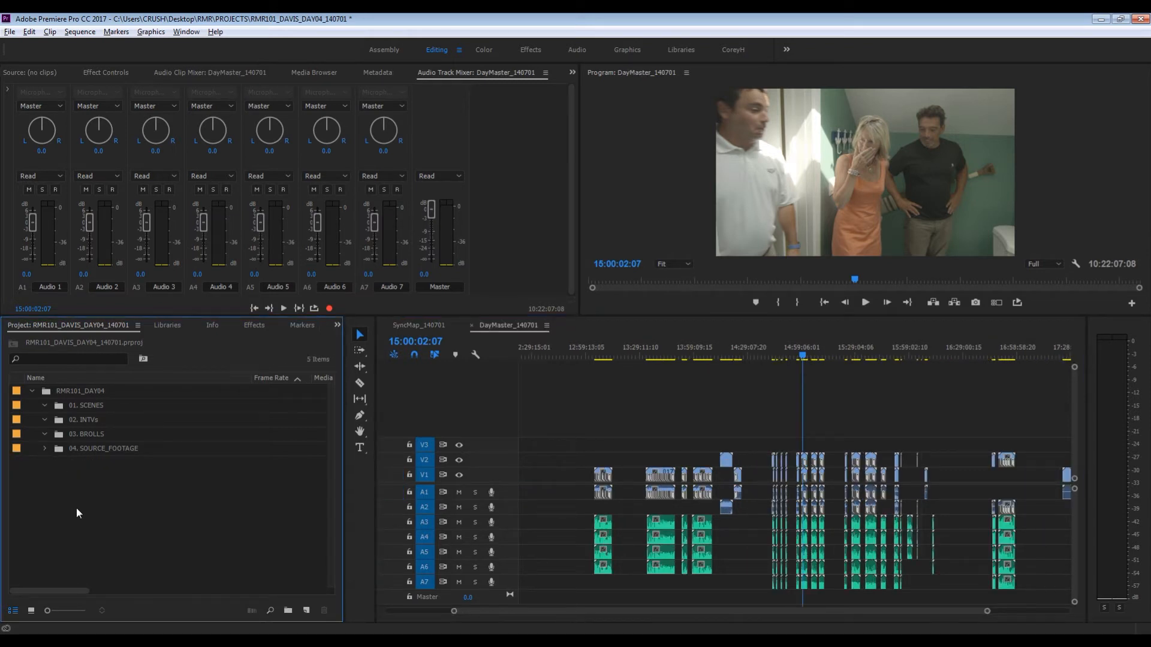
pyautogui.hotkey('ctrl', 'b')
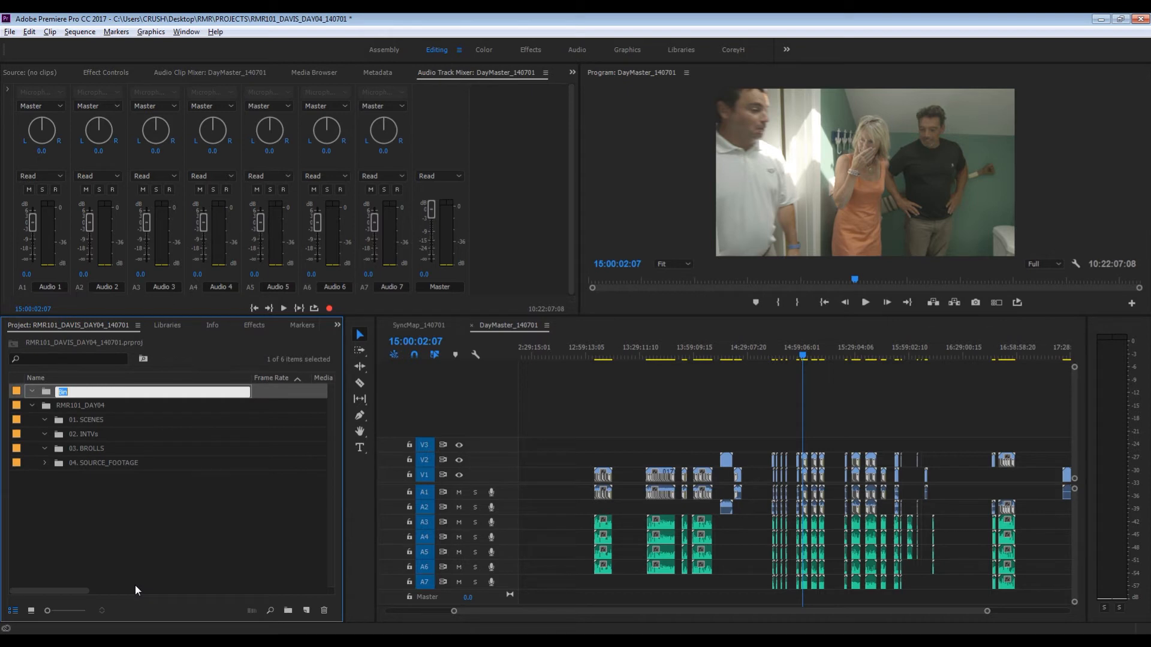
pyautogui.write('05. DAYMASTER')
pyautogui.press('Return')
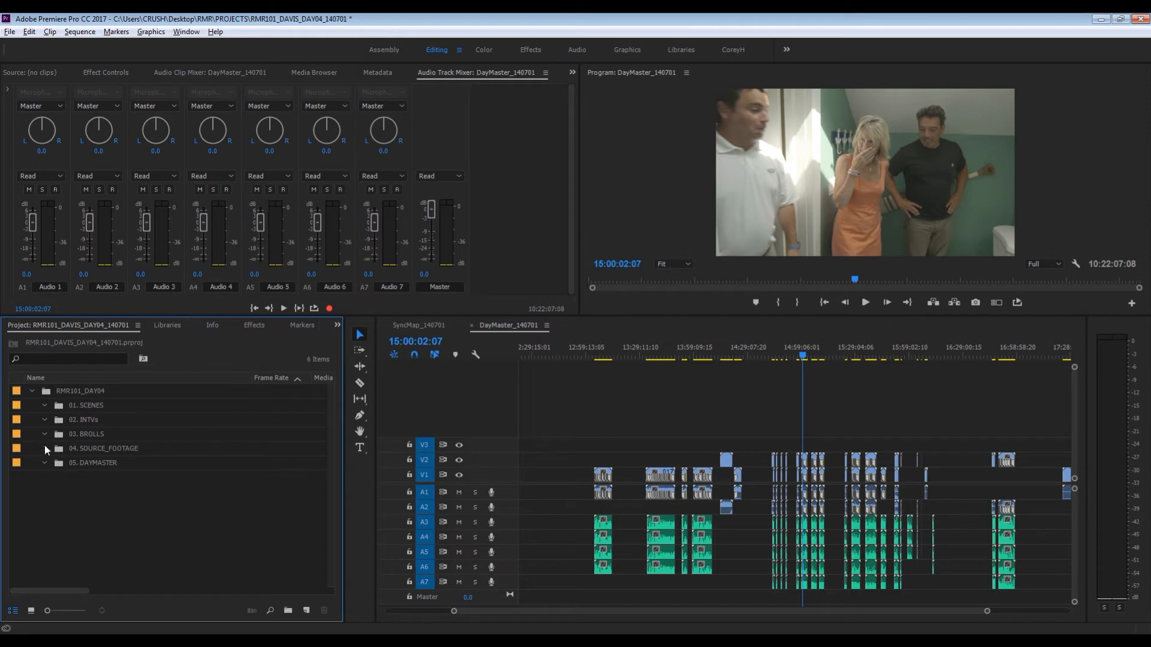
# - Move the DayMaster_140701 sequence from 04. SOURCE_FOOTAGE into the 05. DAYMASTER bin and collapse the source footage bin
pyautogui.click(45, 448)
pyautogui.click(83, 575)
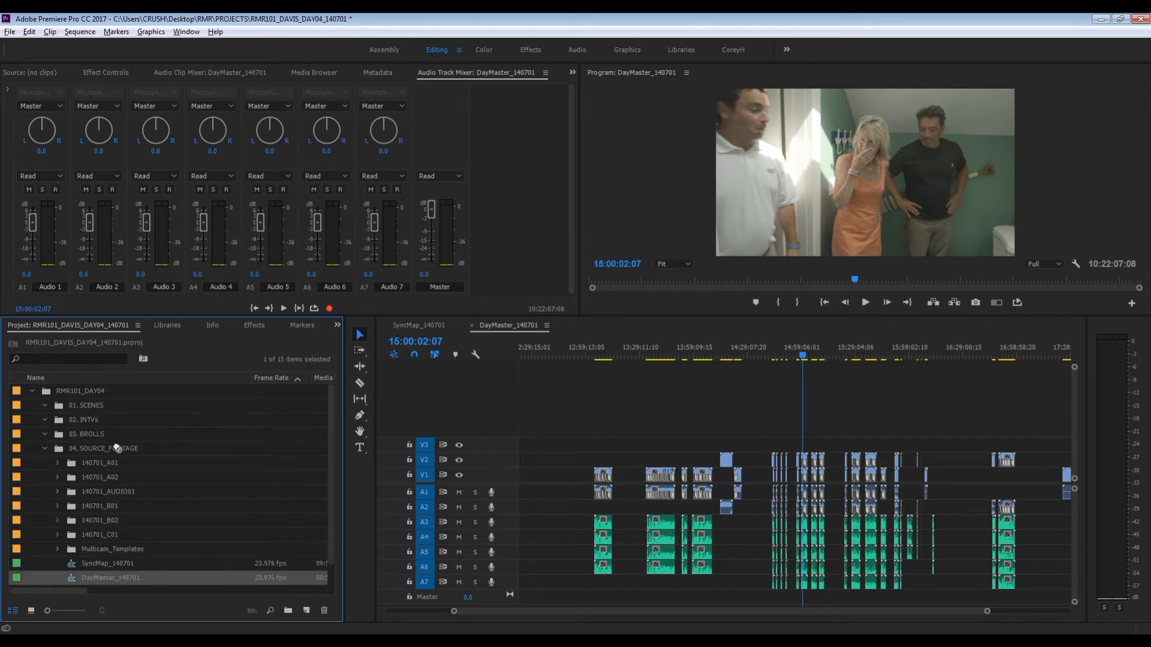
pyautogui.moveTo(102, 578); pyautogui.dragTo(78, 562)
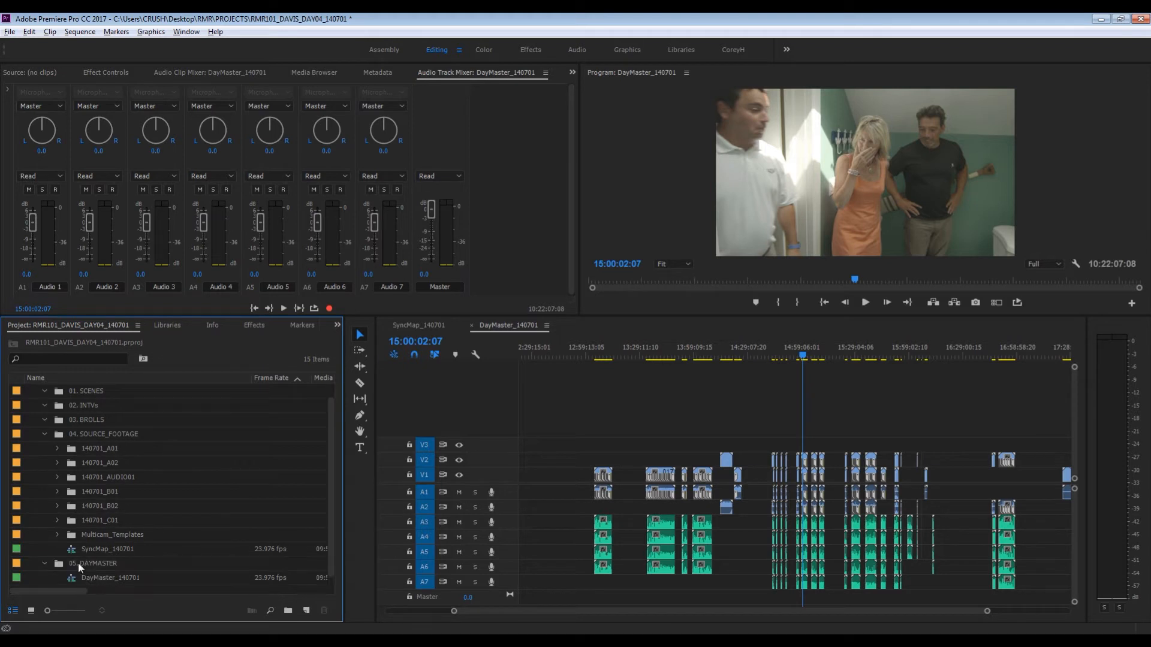
pyautogui.click(45, 434)
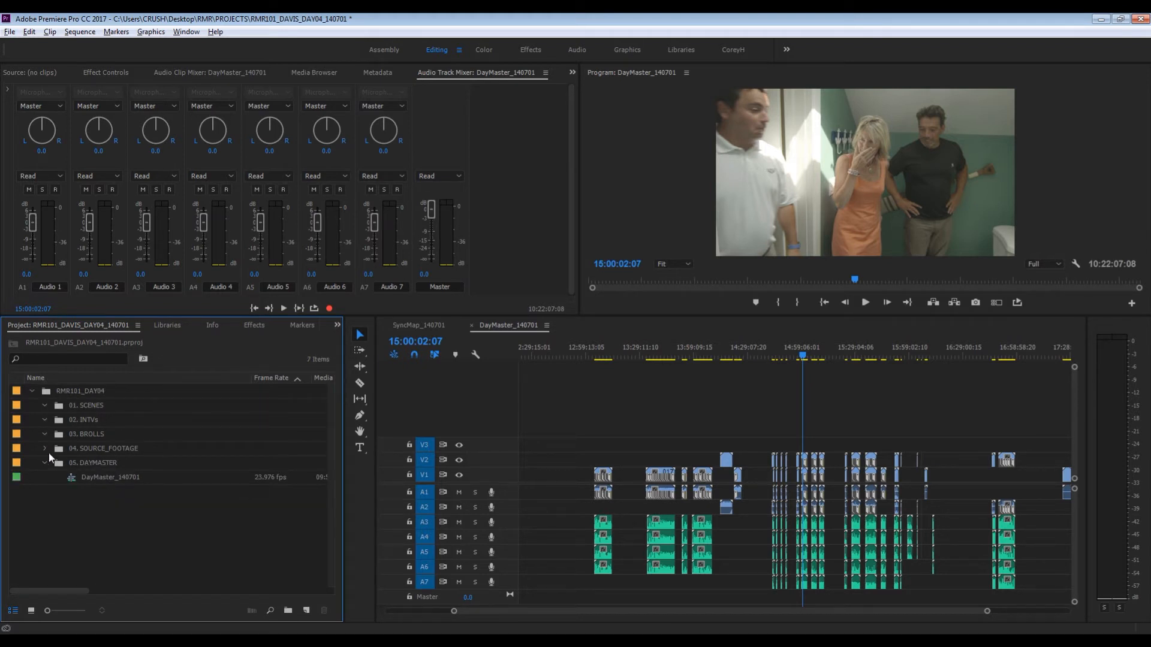
# - Examine the DayMaster_140701 timeline from its start, including the GoPro clip stacked on V3 around 11:41
pyautogui.doubleClick(69, 477)
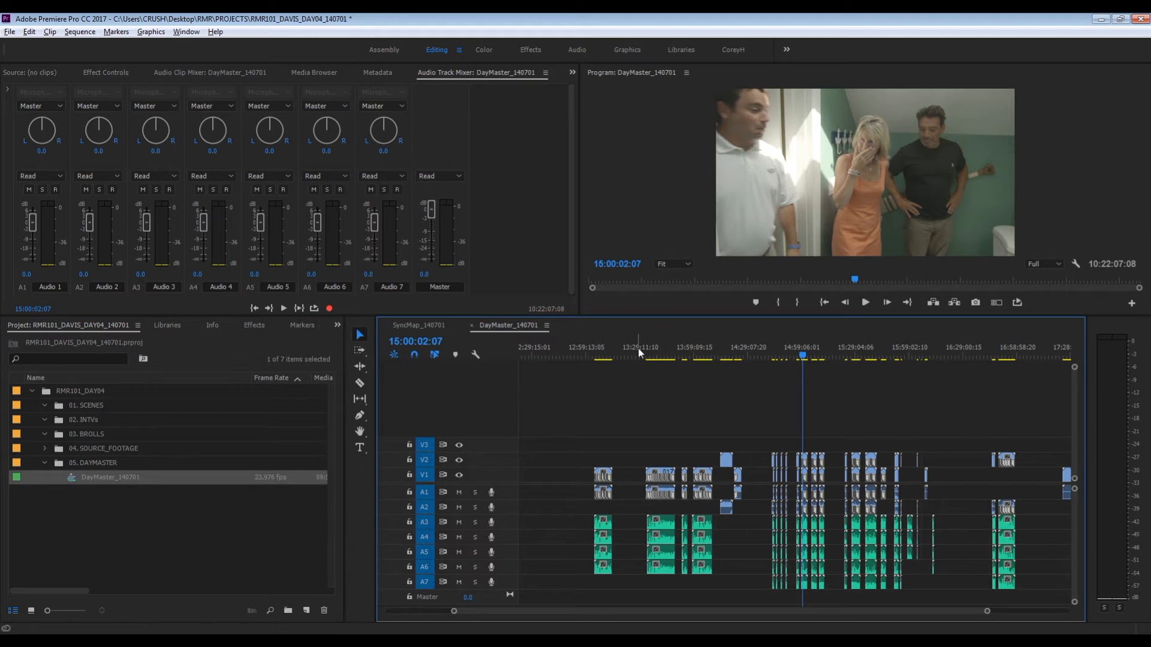
pyautogui.press('Home')
pyautogui.moveTo(370, 379); pyautogui.dragTo(371, 379)
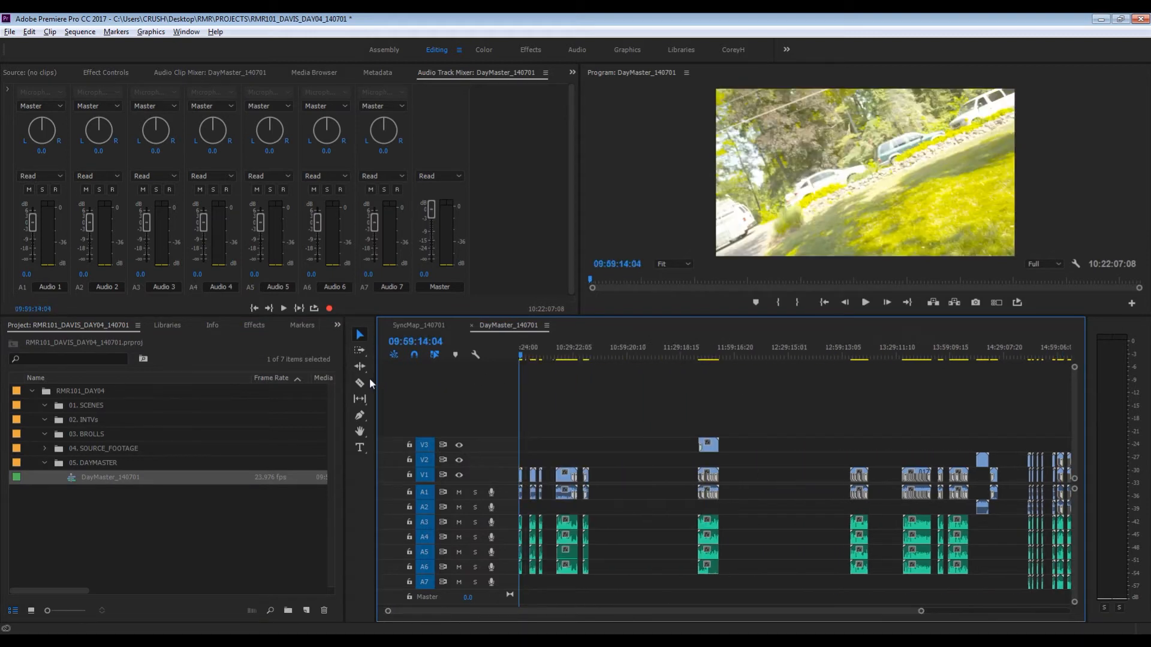
pyautogui.press('-')
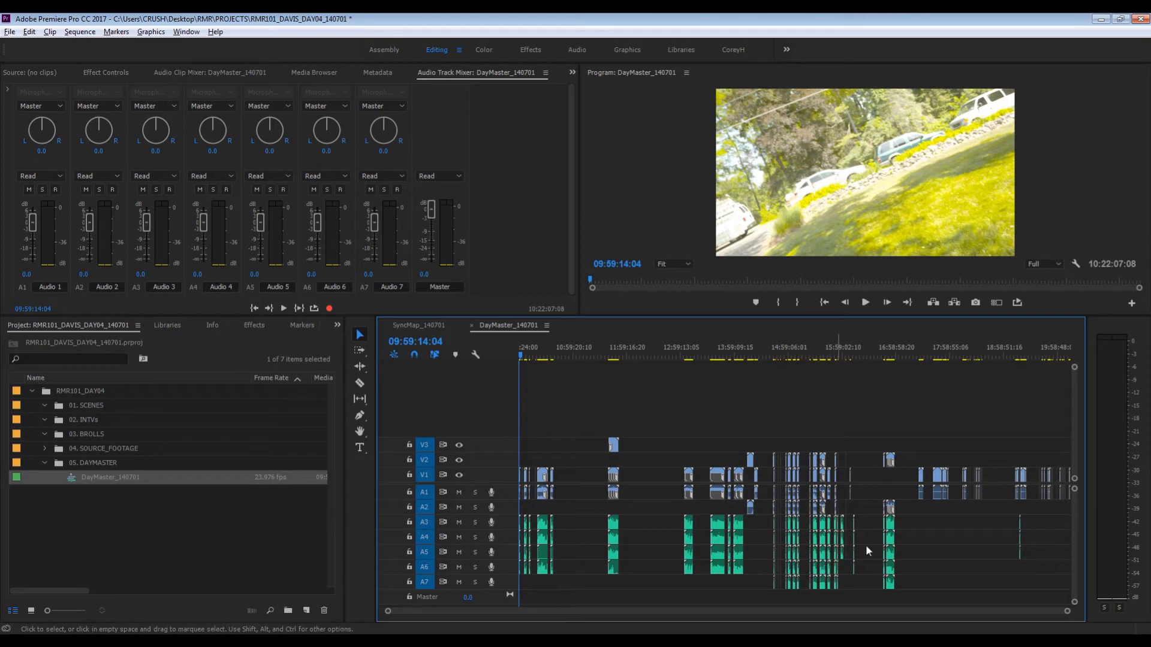
pyautogui.moveTo(938, 545); pyautogui.dragTo(510, 563)
pyautogui.click(608, 355)
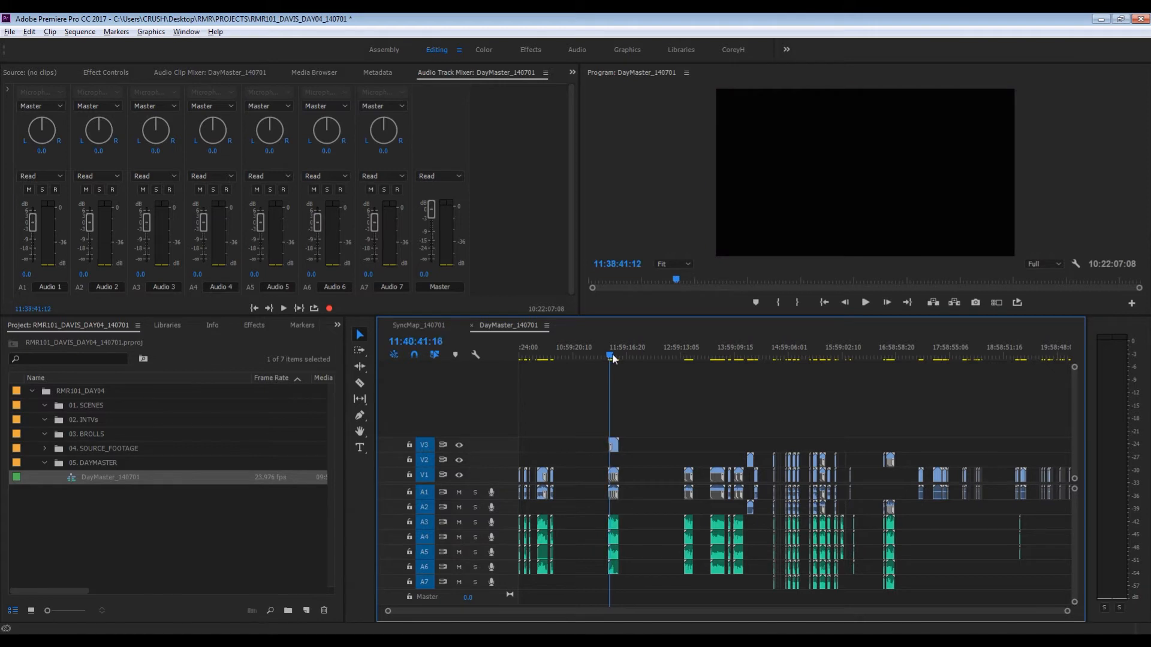
pyautogui.moveTo(612, 353); pyautogui.dragTo(613, 354)
pyautogui.press('=')
pyautogui.press('=')
pyautogui.press('=')
pyautogui.press('=')
pyautogui.press('=')
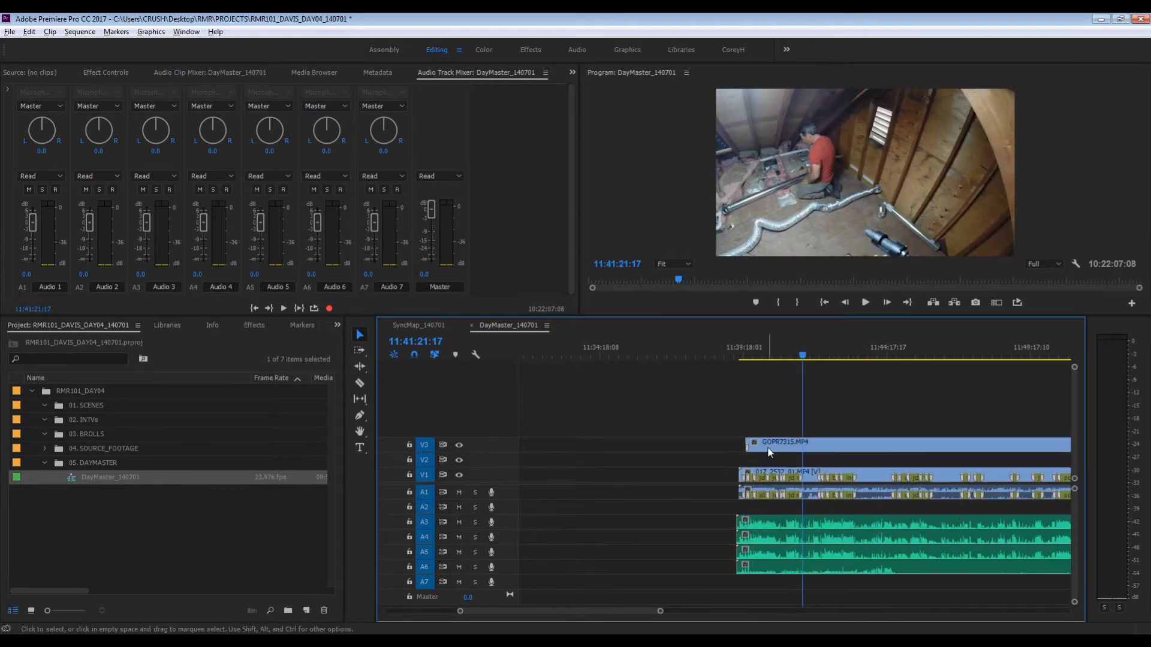
pyautogui.press('\\')
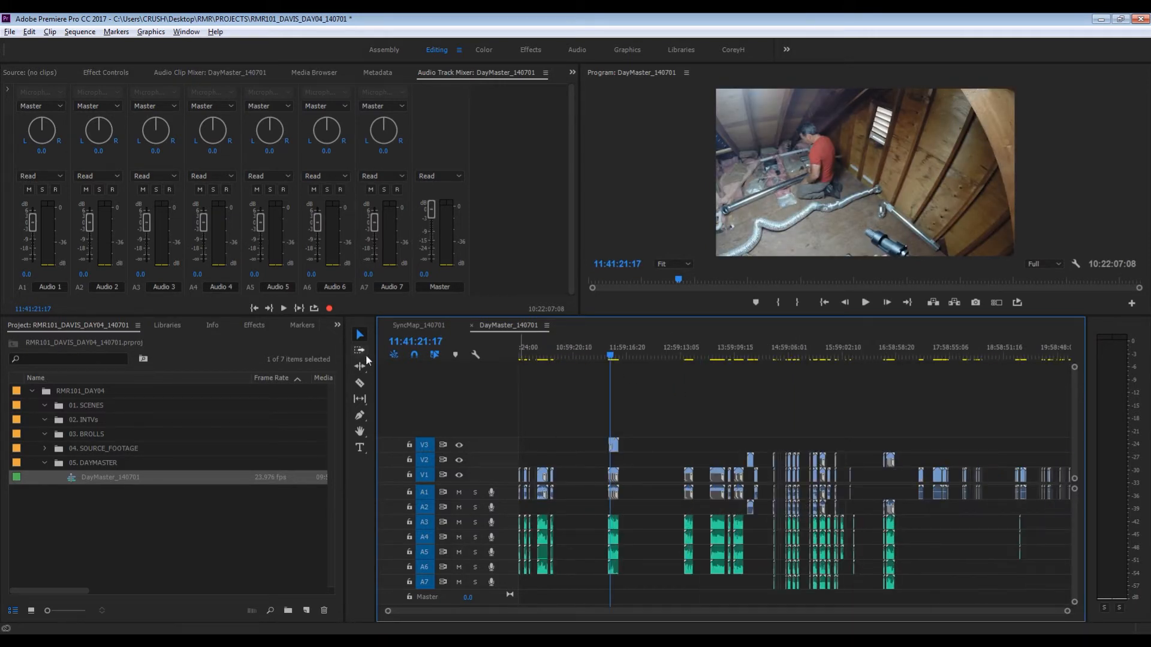
# - Turn off Linked Selection and delete the camera audio on A1 from the externally recorded clips up to about 14:00
pyautogui.click(435, 356)
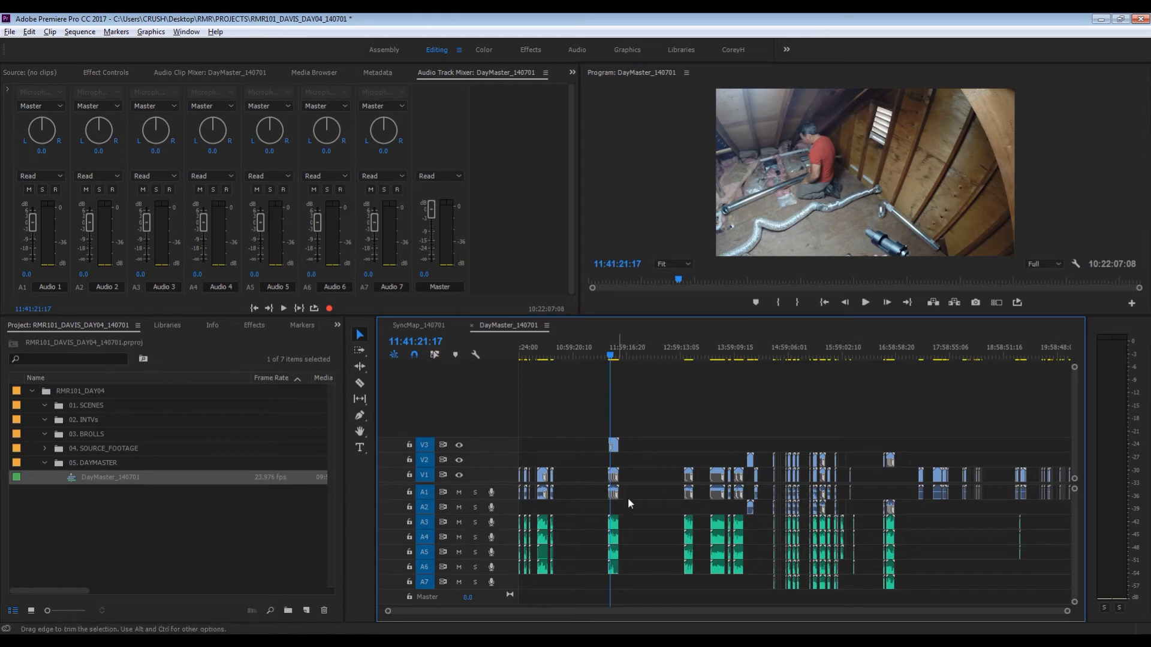
pyautogui.moveTo(642, 495); pyautogui.dragTo(509, 498)
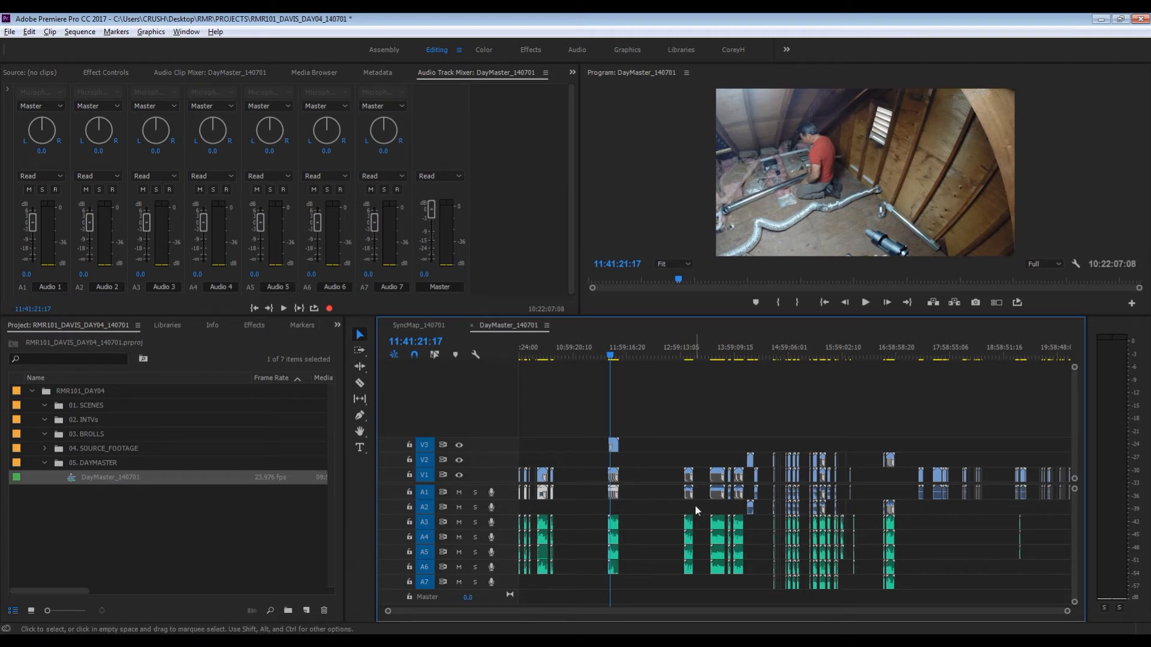
pyautogui.press('Delete')
pyautogui.moveTo(669, 488); pyautogui.dragTo(747, 510)
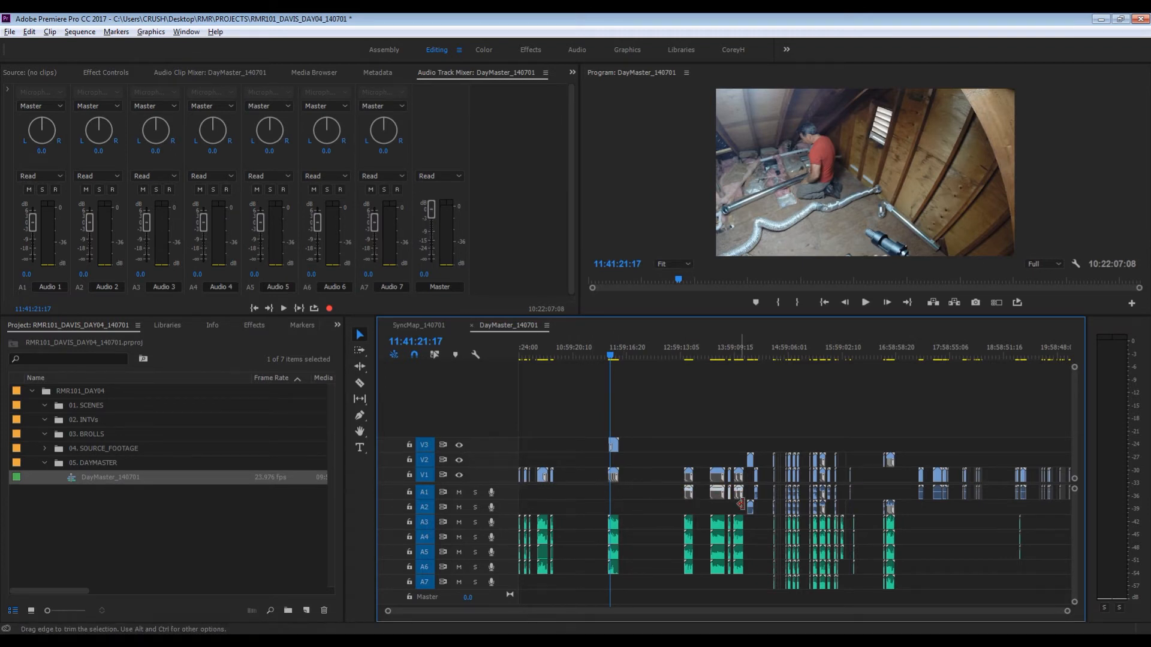
pyautogui.press('Delete')
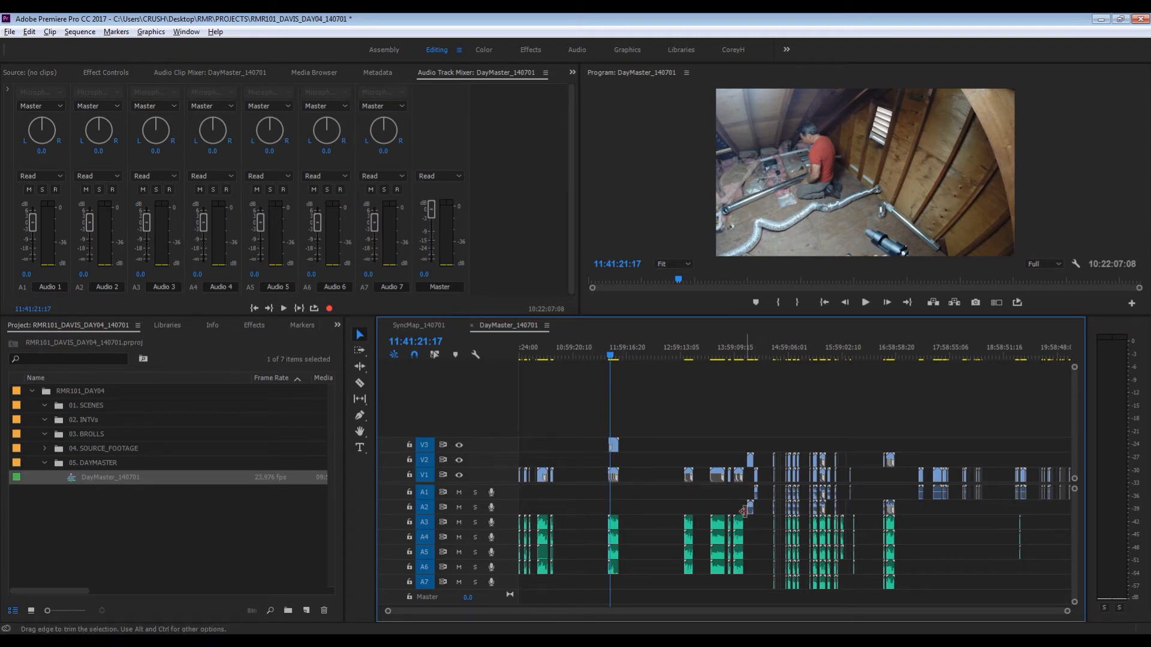
# - Delete the camera audio on A1 and A2 from the group of clips between about 14:44 and 15:44
pyautogui.click(800, 356)
pyautogui.press('=')
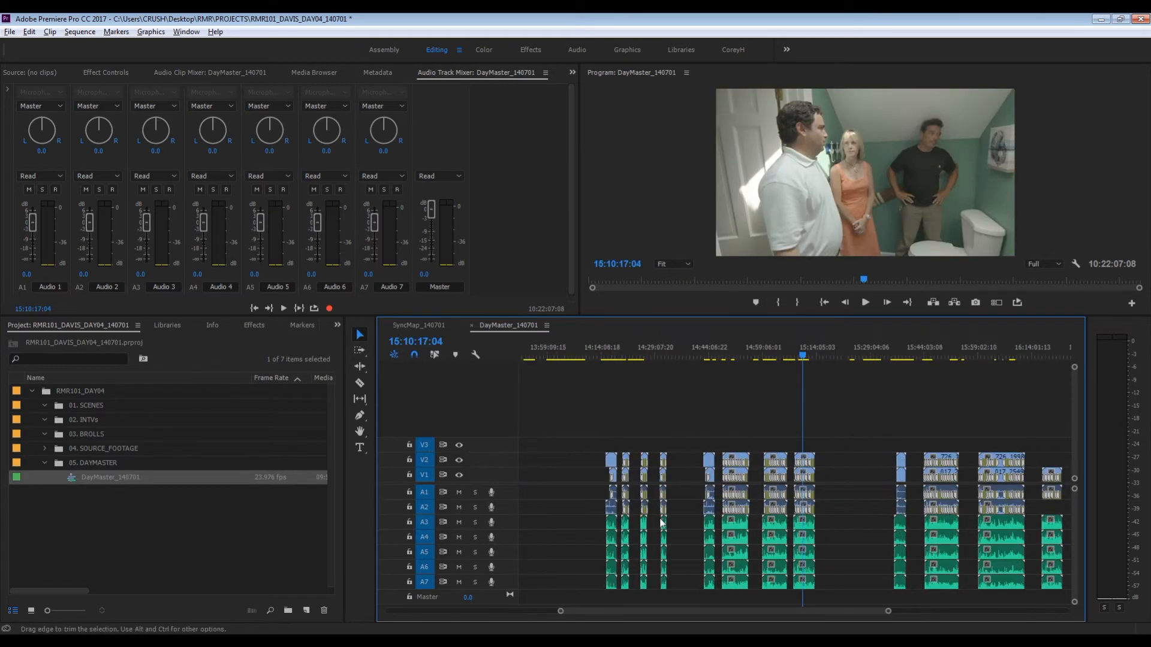
pyautogui.press('=')
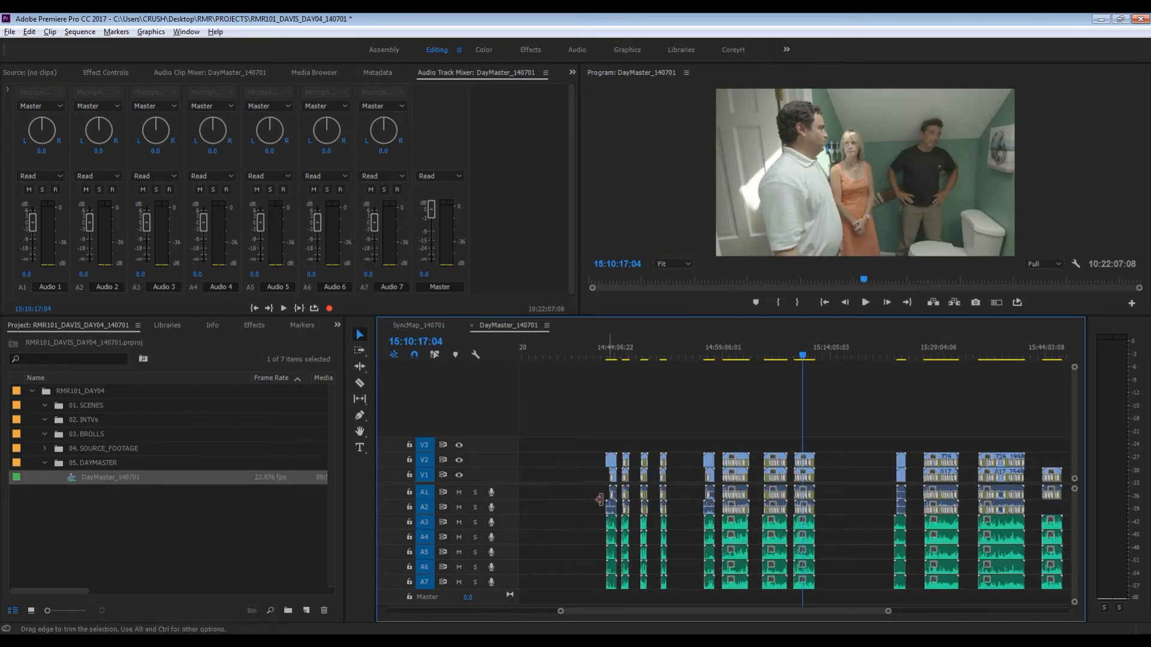
pyautogui.moveTo(587, 496); pyautogui.dragTo(1058, 517)
pyautogui.press('Delete')
pyautogui.press('Delete')
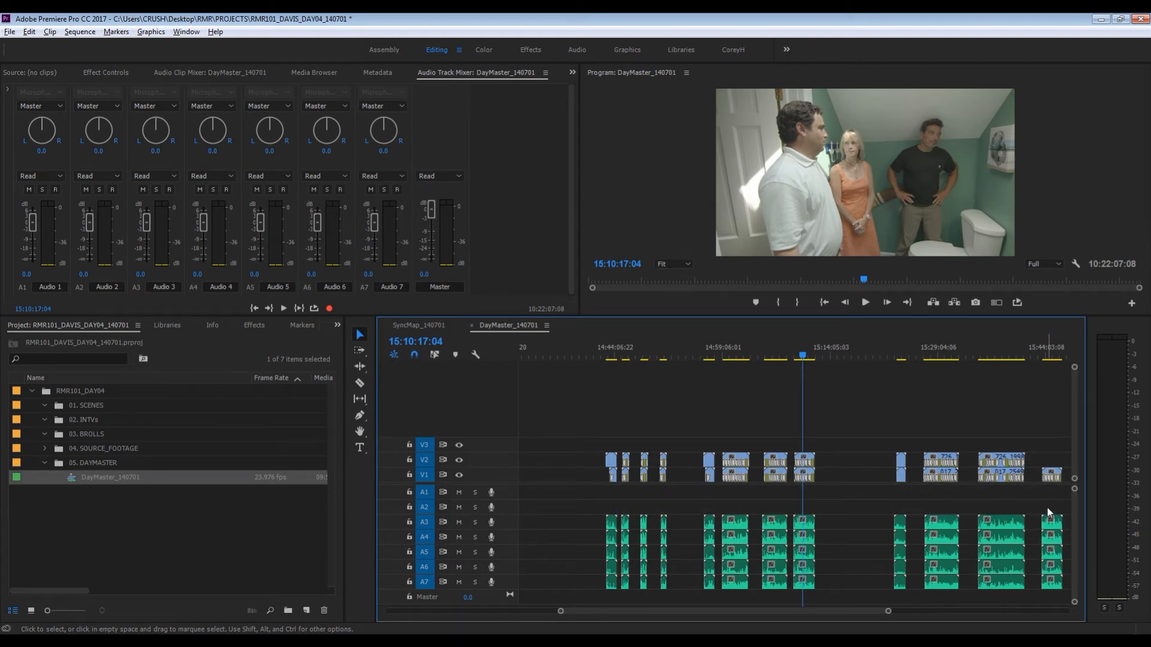
# - Delete the camera audio on A1 and A2 under the two-camera clip just after 15:50:55
pyautogui.press('-')
pyautogui.click(950, 347)
pyautogui.press('=')
pyautogui.press('=')
pyautogui.press('=')
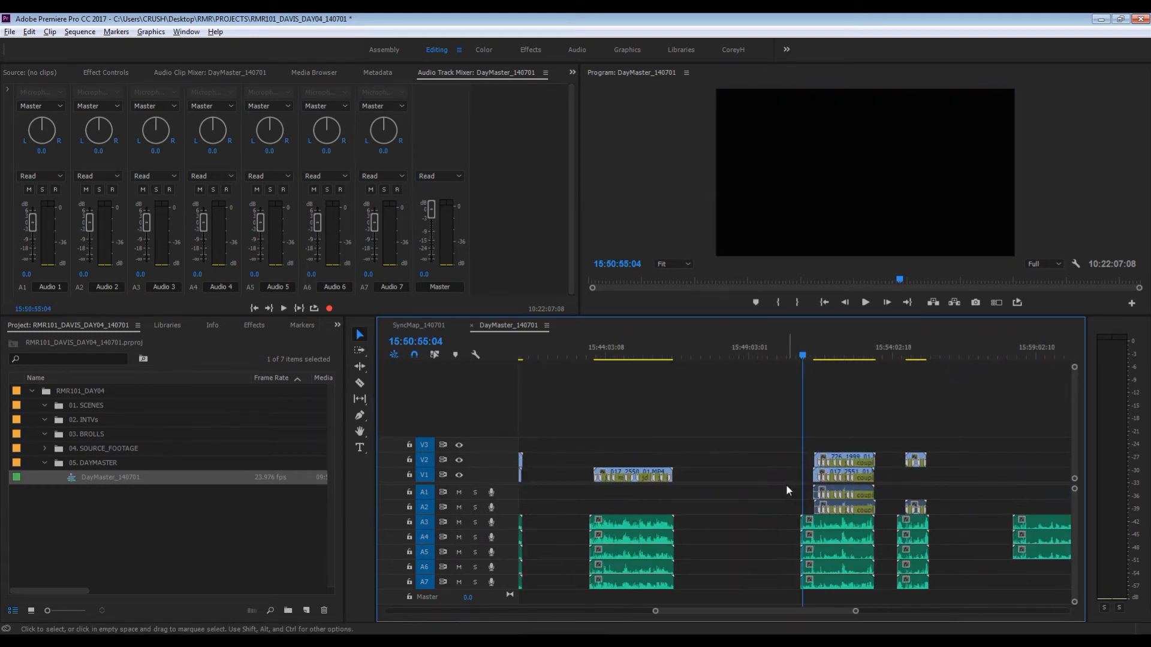
pyautogui.moveTo(822, 496); pyautogui.dragTo(840, 508)
pyautogui.press('-')
pyautogui.press('-')
pyautogui.press('-')
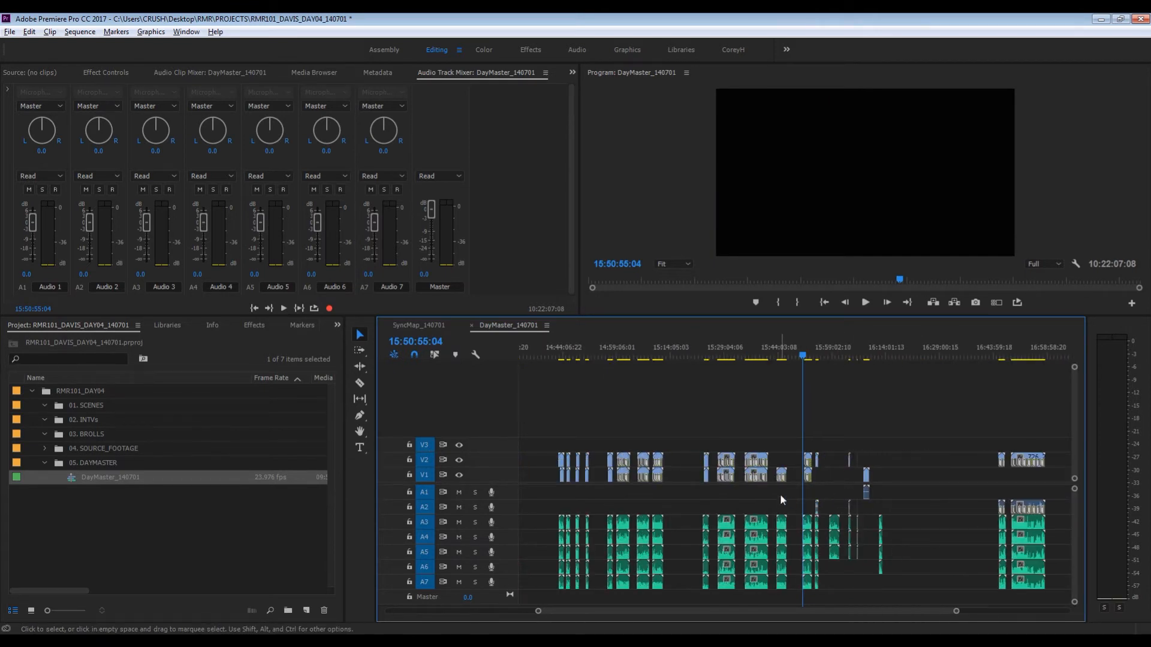
# - Delete the leftover A2 camera audio around 15:54 and under the clips between about 16:43 and 16:58
pyautogui.moveTo(779, 494); pyautogui.dragTo(824, 515)
pyautogui.press('Delete')
pyautogui.moveTo(977, 491); pyautogui.dragTo(1052, 513)
pyautogui.press('Delete')
pyautogui.press('-')
pyautogui.press('-')
pyautogui.press('-')
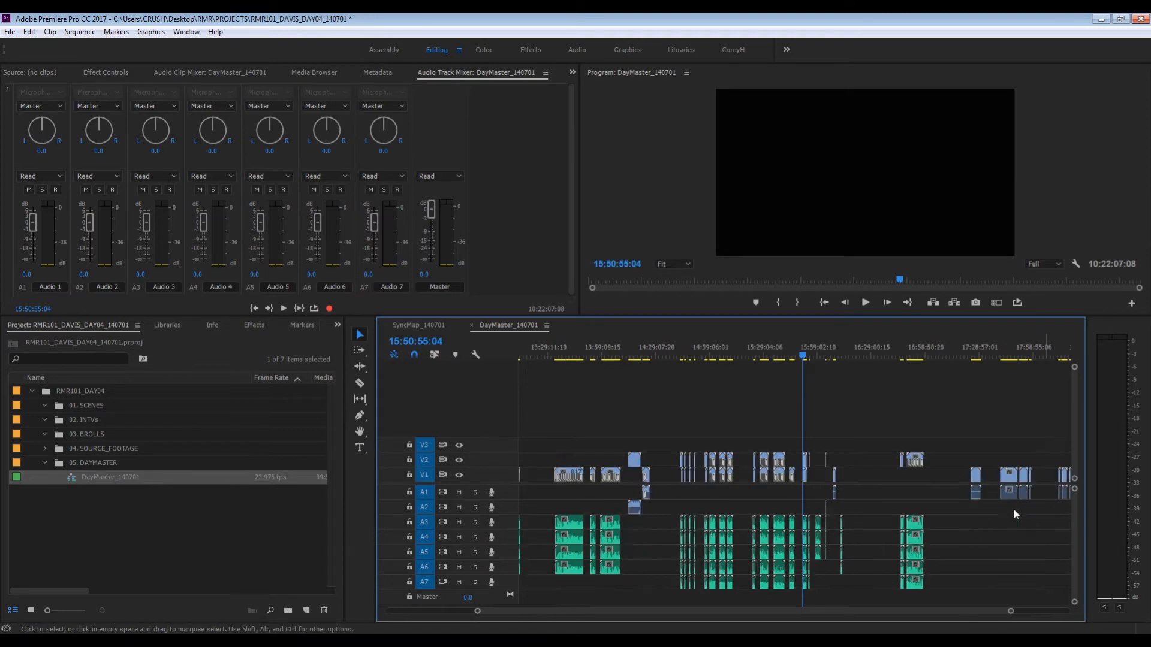
# - Delete the A1 camera audio of the clip at about 19:17:27, above its separately recorded audio
pyautogui.click(1017, 347)
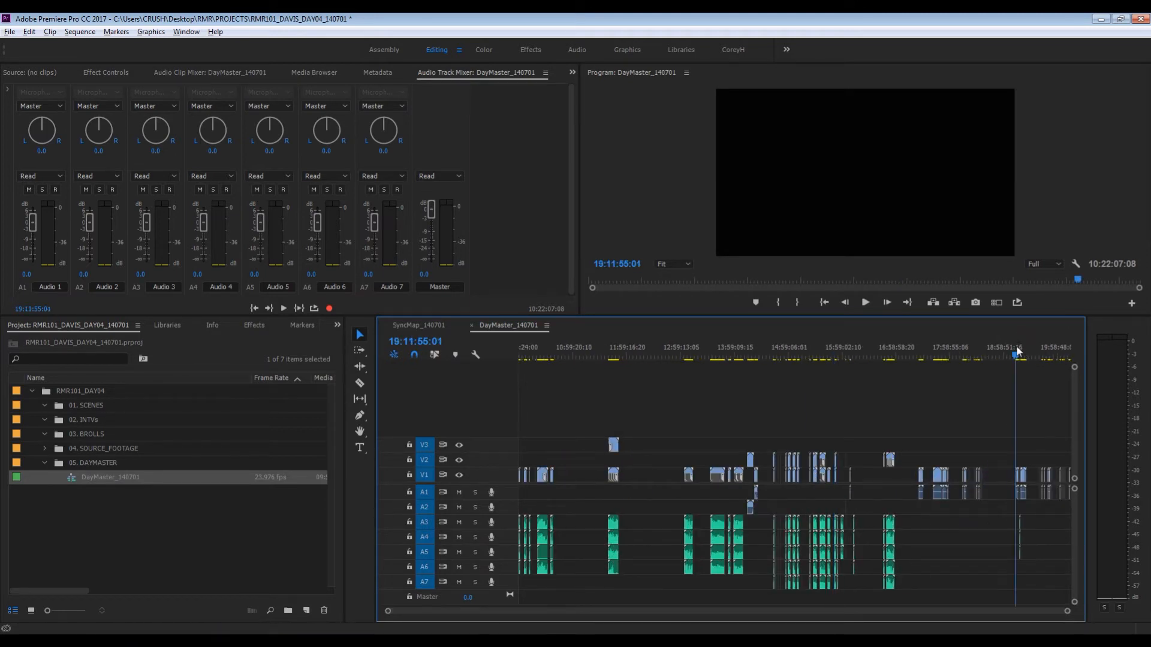
pyautogui.press('=')
pyautogui.press('=')
pyautogui.press('=')
pyautogui.press('=')
pyautogui.press('=')
pyautogui.click(961, 353)
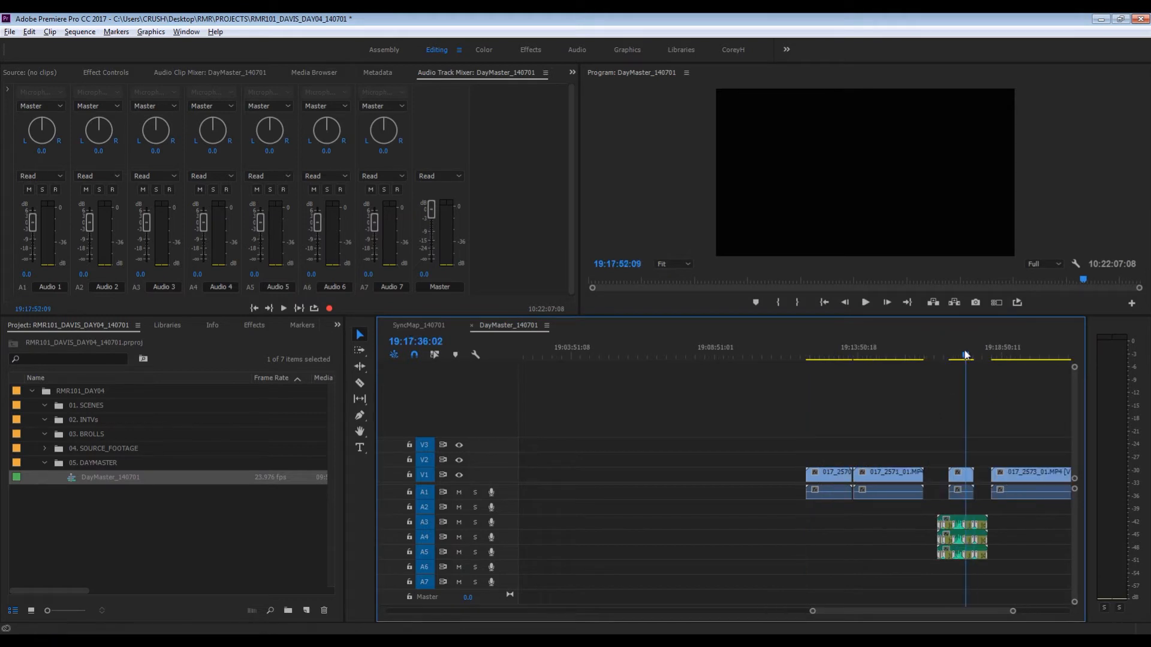
pyautogui.keyDown('alt'); pyautogui.click(961, 491); pyautogui.keyUp('alt')
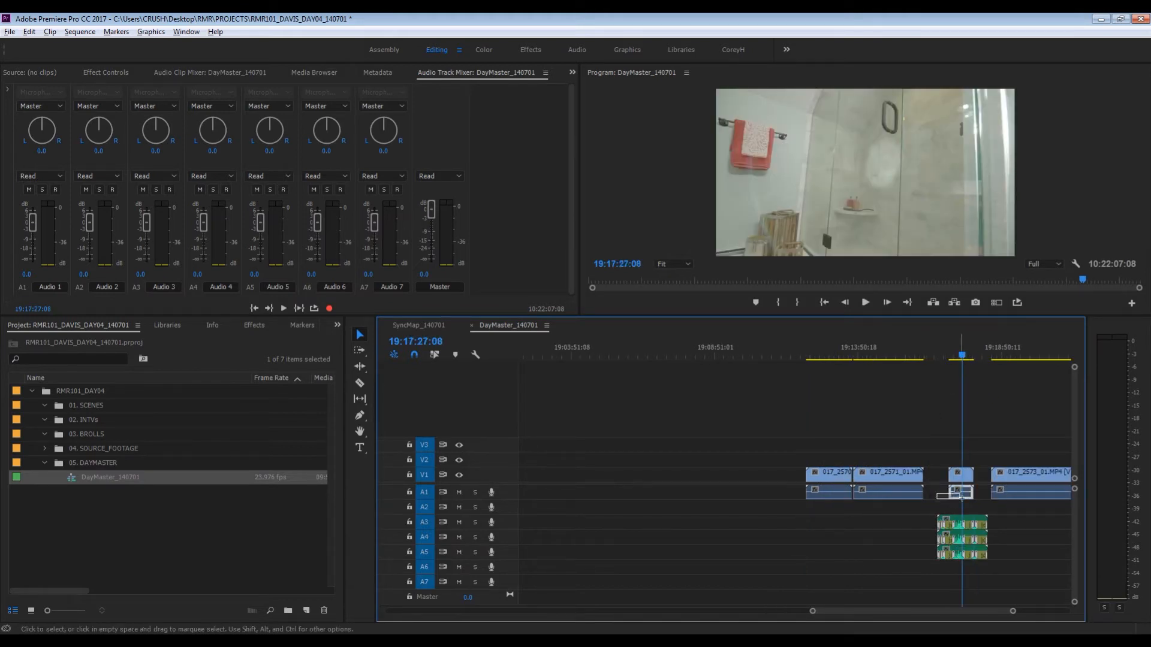
pyautogui.press('Delete')
pyautogui.press('space')
pyautogui.press('space')
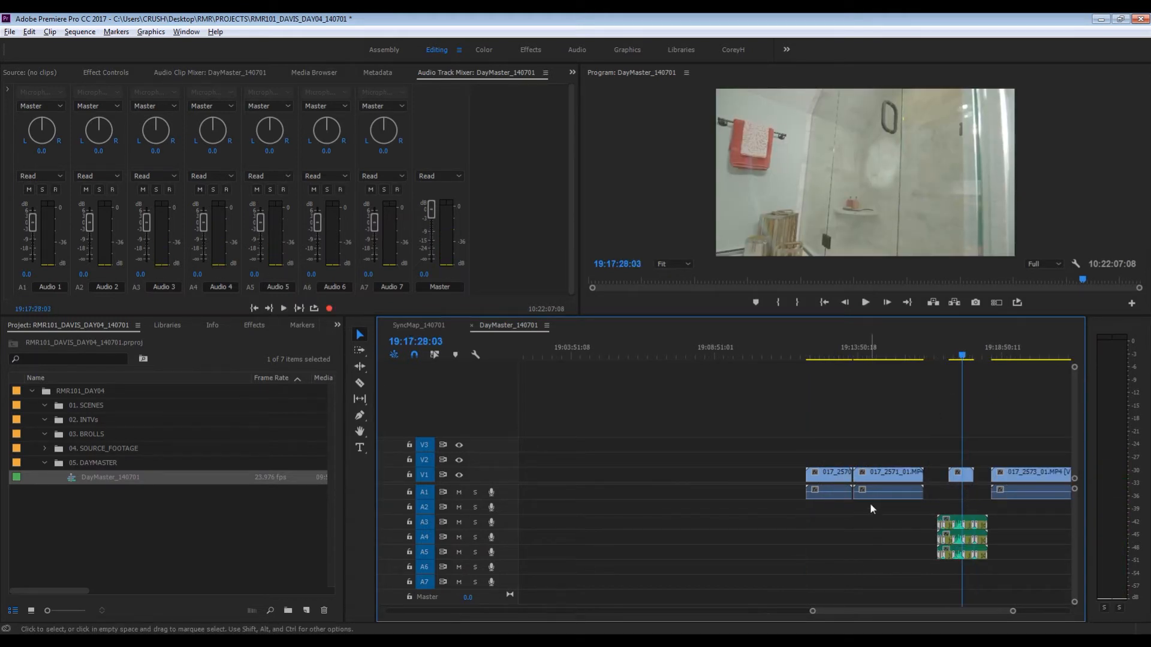
pyautogui.press('-')
pyautogui.press('-')
pyautogui.press('-')
pyautogui.press('-')
pyautogui.press('-')
pyautogui.press('-')
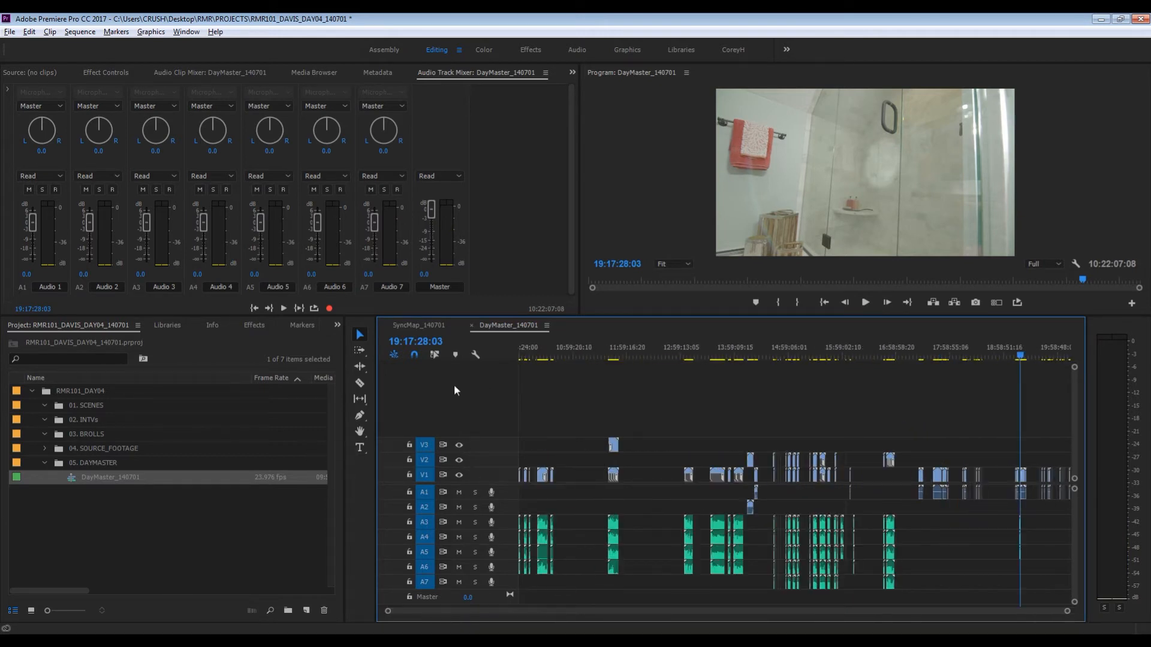
# - Turn Linked Selection back on and move all green recorder audio clips up two tracks so they start on A1
pyautogui.click(436, 355)
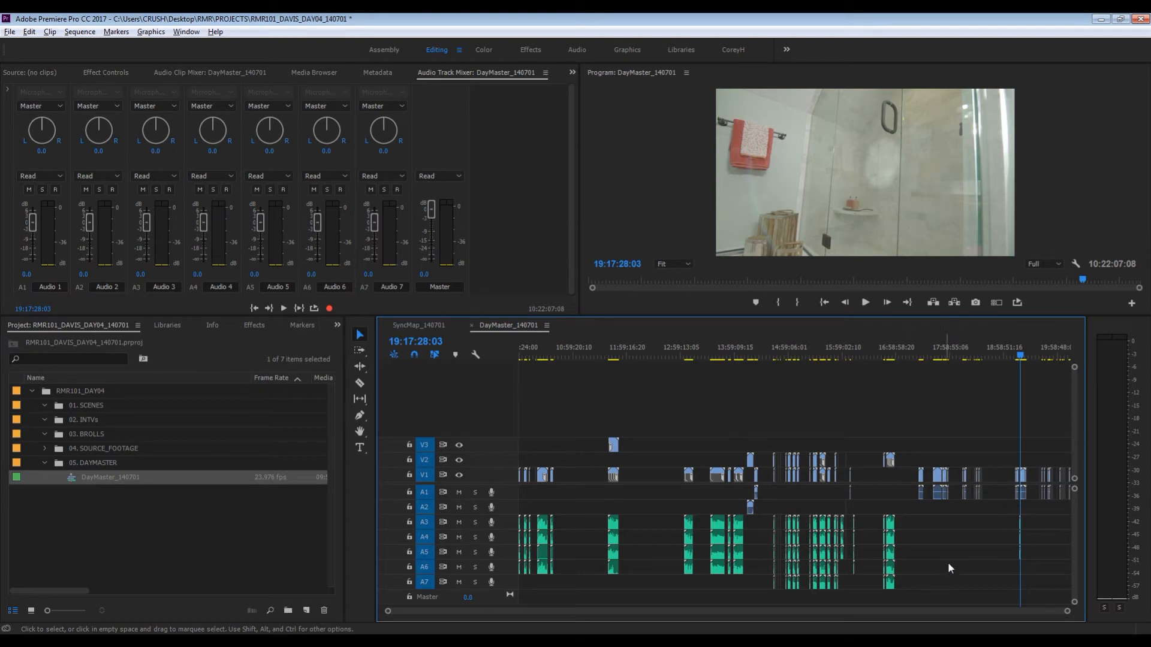
pyautogui.moveTo(1052, 538); pyautogui.dragTo(500, 569)
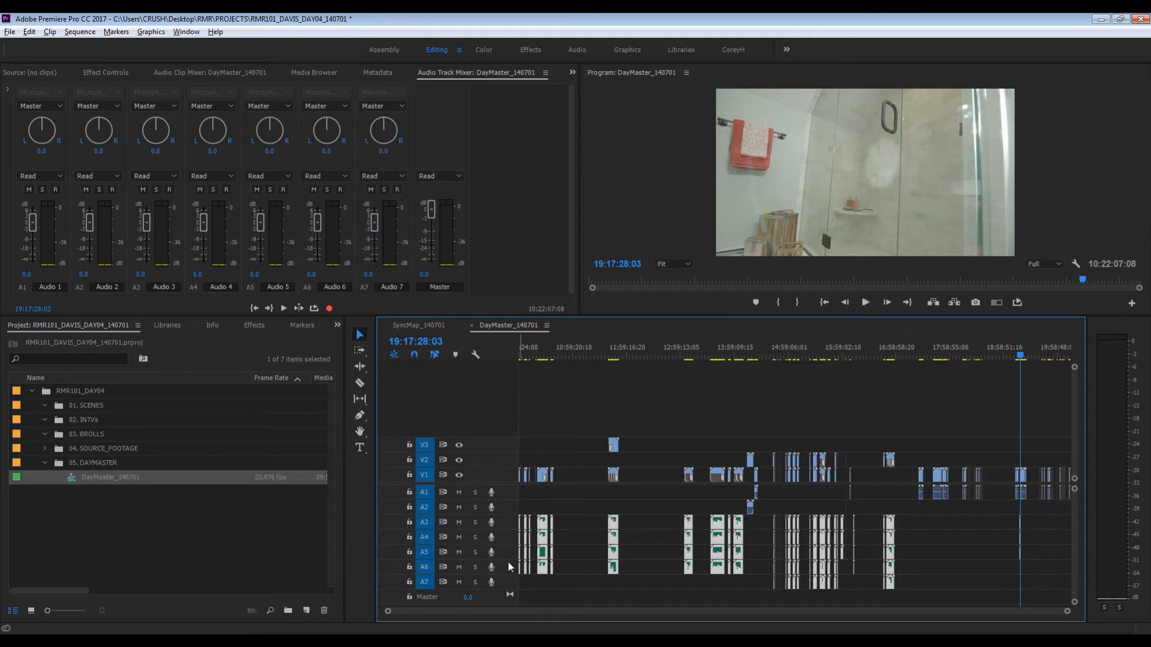
pyautogui.hotkey('alt', 'Up')
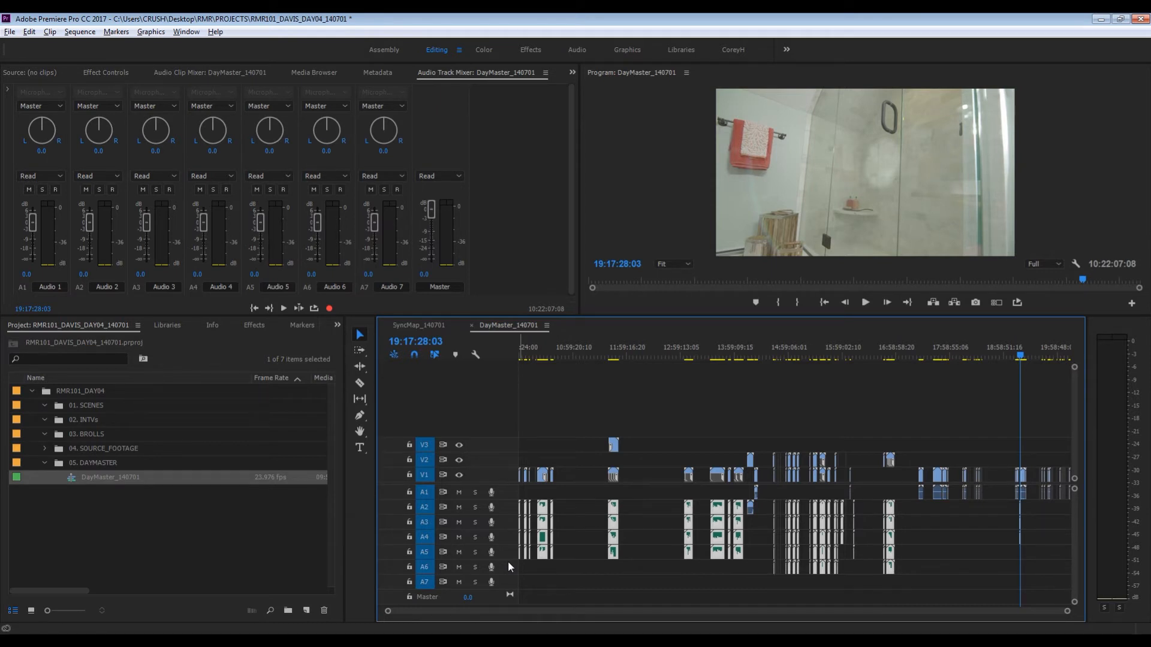
pyautogui.hotkey('alt', 'Up')
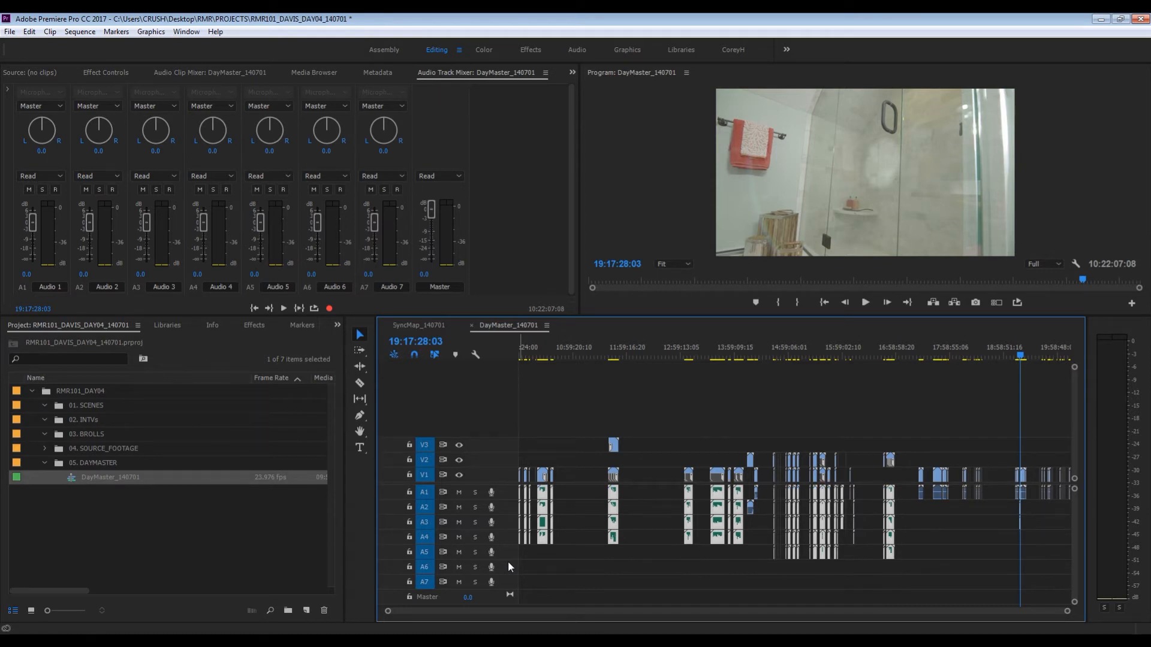
# - Shift the selected recorder audio down the tracks and back up to A1, and clear the selection
pyautogui.hotkey('alt', 'Down')
pyautogui.hotkey('alt', 'Down')
pyautogui.hotkey('alt', 'Down')
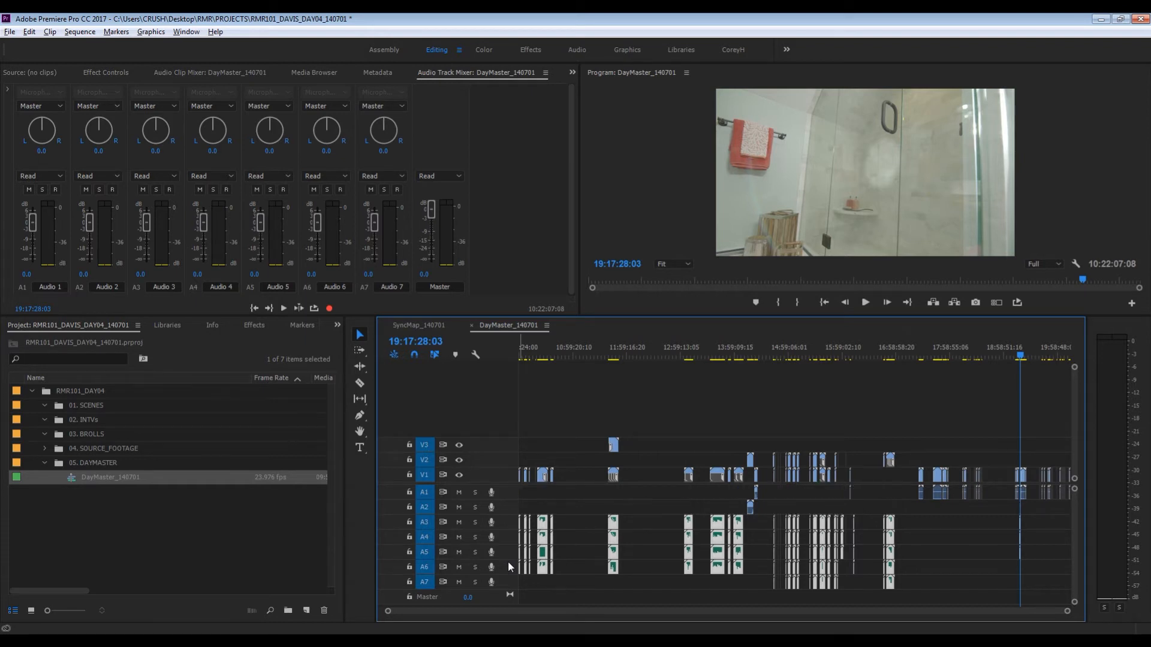
pyautogui.hotkey('alt', 'Up')
pyautogui.hotkey('alt', 'Up')
pyautogui.hotkey('alt', 'Up')
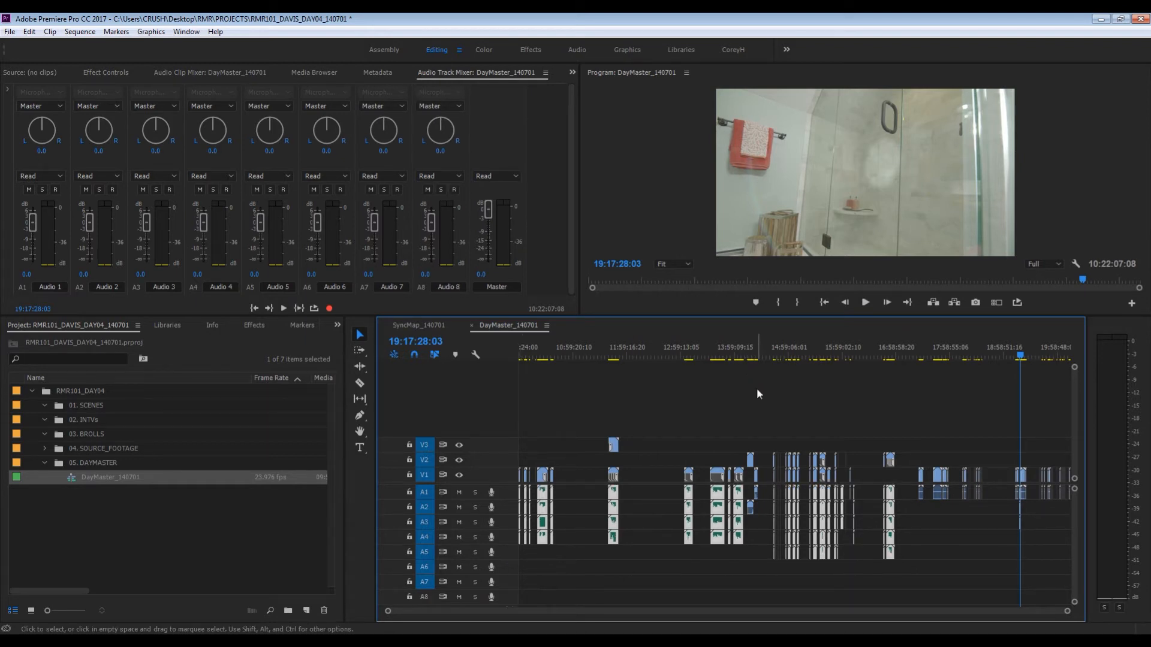
pyautogui.click(756, 387)
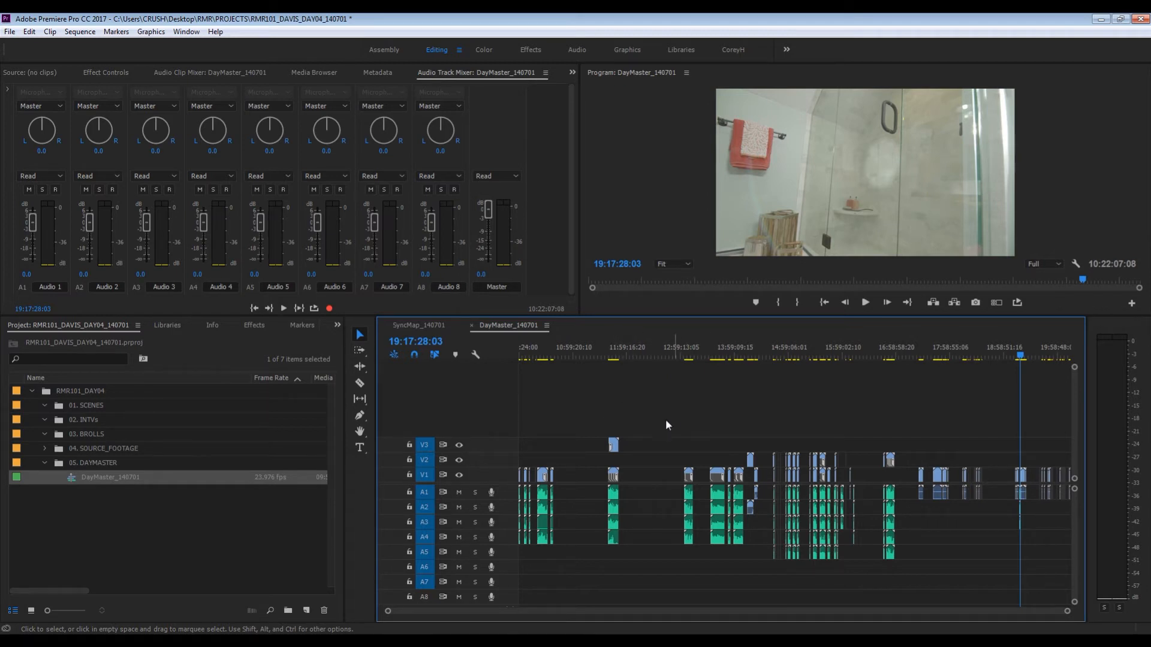
# - Move the V3 clip at about 11:40:41 down to V2
pyautogui.moveTo(646, 424); pyautogui.dragTo(595, 444)
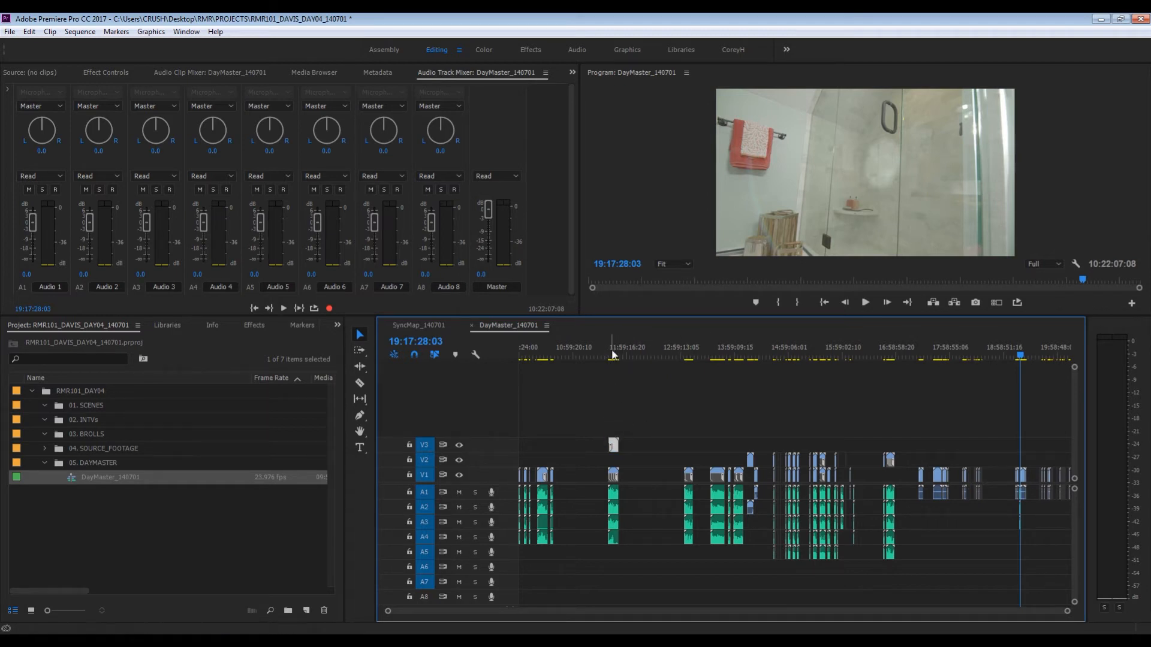
pyautogui.click(610, 352)
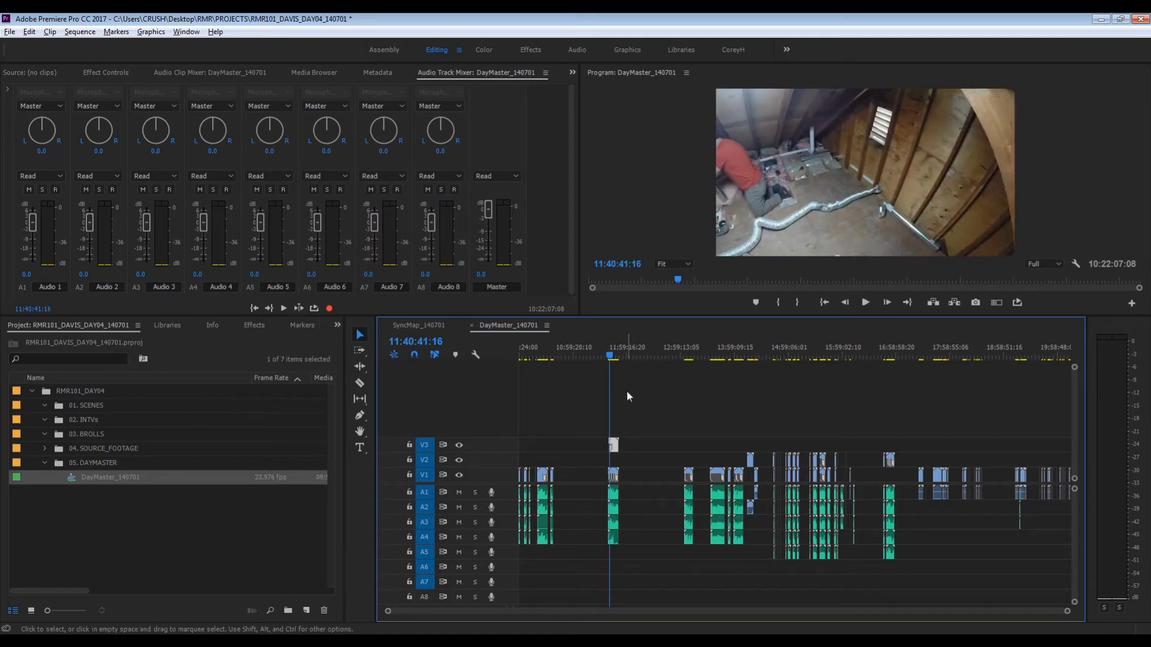
pyautogui.hotkey('alt', 'Down')
# - Move the V2 clips around 16:48 down to V1, directly above their recorder audio
pyautogui.moveTo(910, 442); pyautogui.dragTo(866, 461)
pyautogui.click(885, 355)
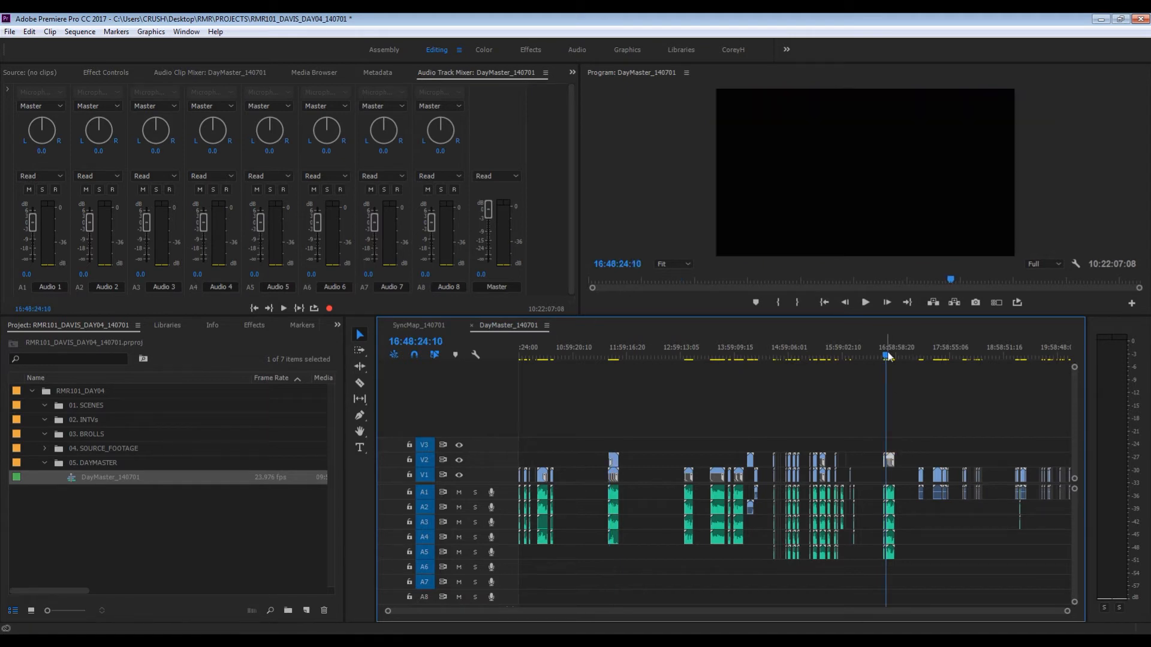
pyautogui.press('=')
pyautogui.press('=')
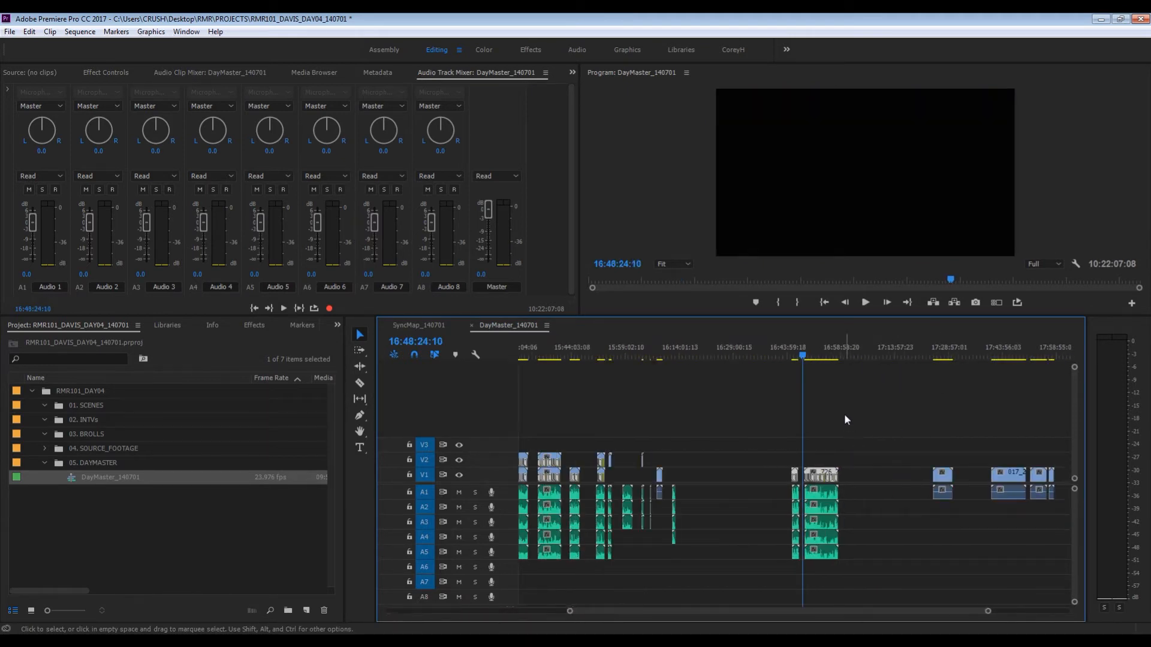
pyautogui.press('-')
pyautogui.press('-')
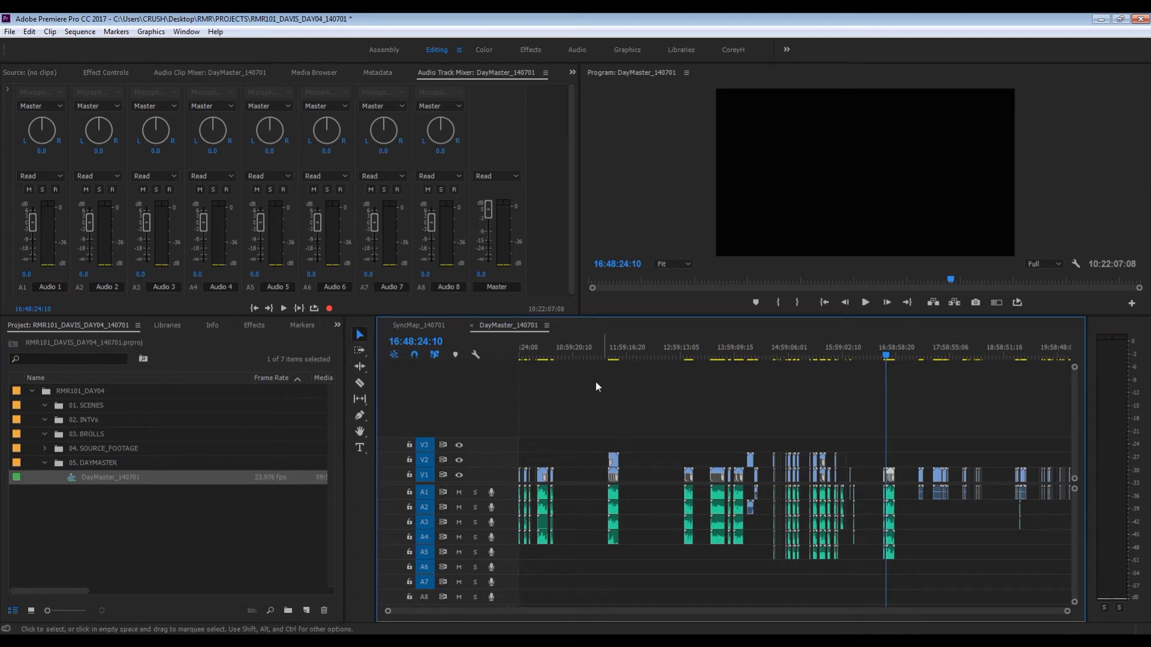
# - Examine the condensed video and audio clips at the start of the sequence
pyautogui.press('Home')
pyautogui.press('=')
pyautogui.press('=')
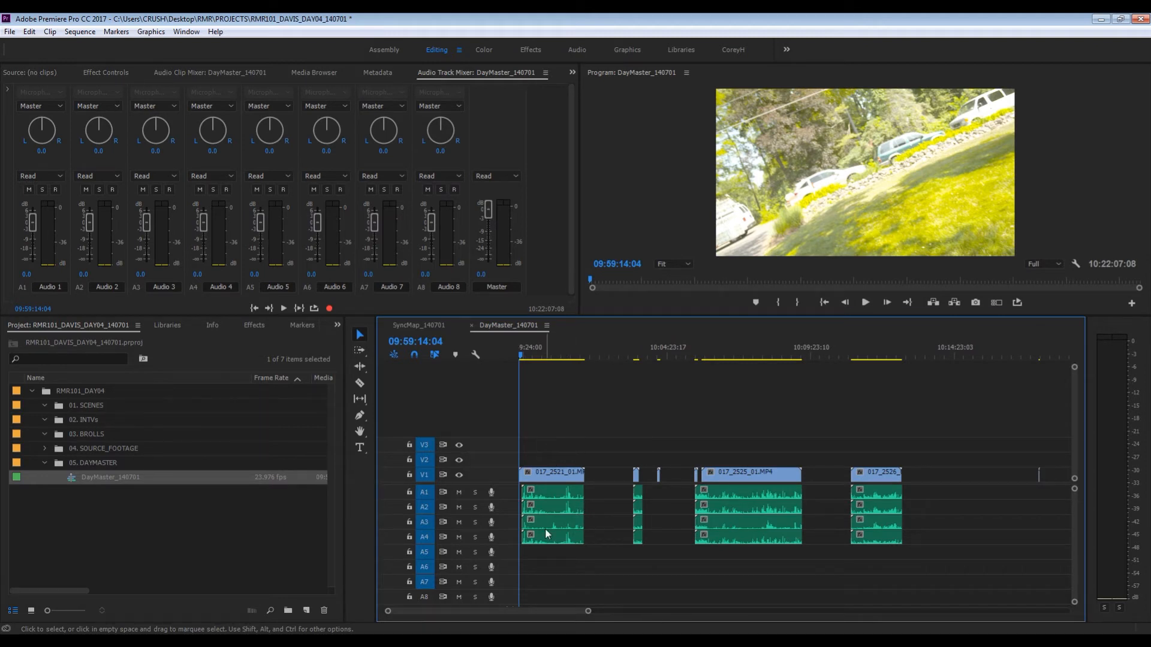
pyautogui.press('-')
pyautogui.press('-')
pyautogui.press('-')
pyautogui.press('-')
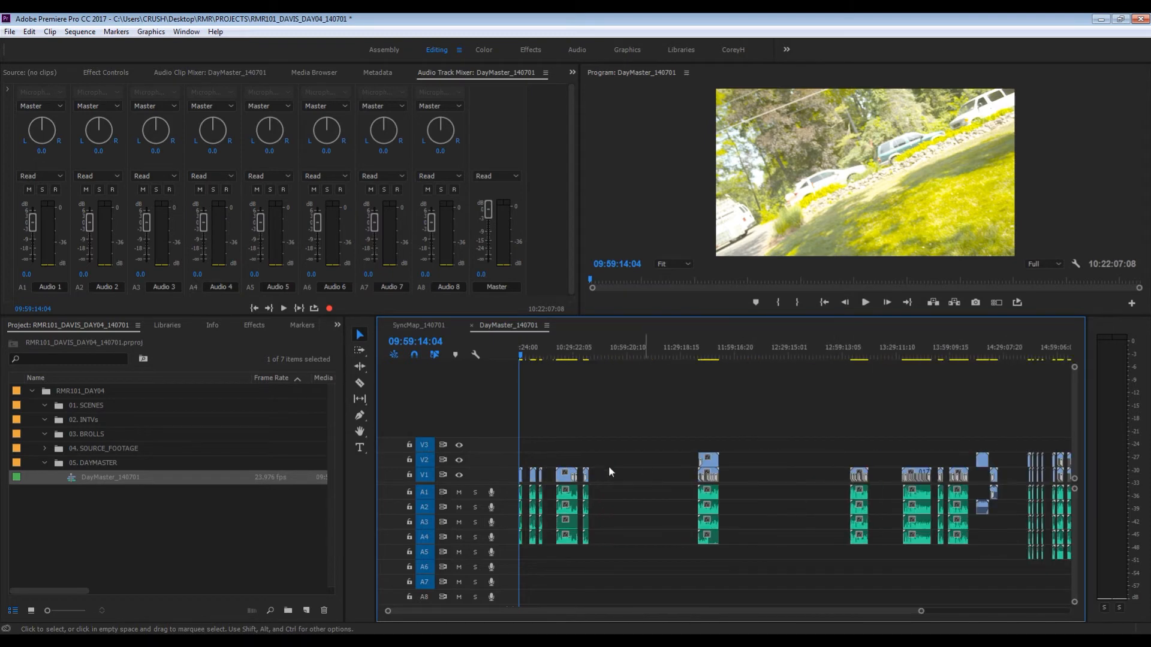
# - Play the first clip, 017_2521_01.MP4, around 10:00:58 to identify what the footage shows
pyautogui.press('=')
pyautogui.press('=')
pyautogui.press('=')
pyautogui.press('=')
pyautogui.moveTo(530, 356); pyautogui.dragTo(715, 367)
pyautogui.press('space')
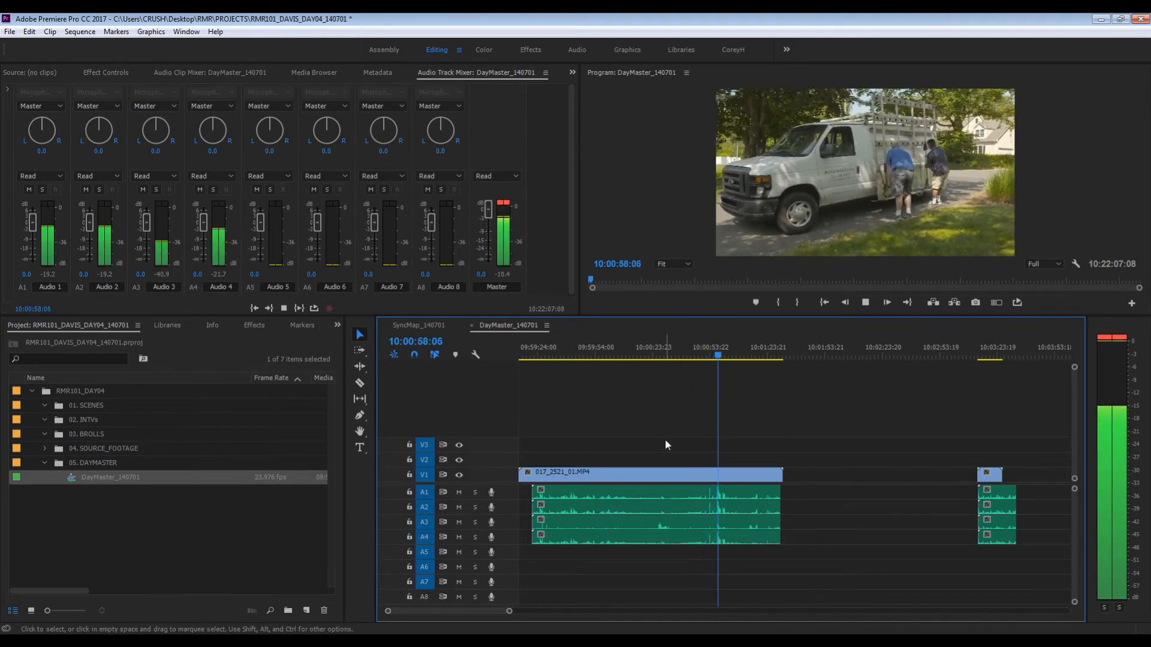
pyautogui.press('space')
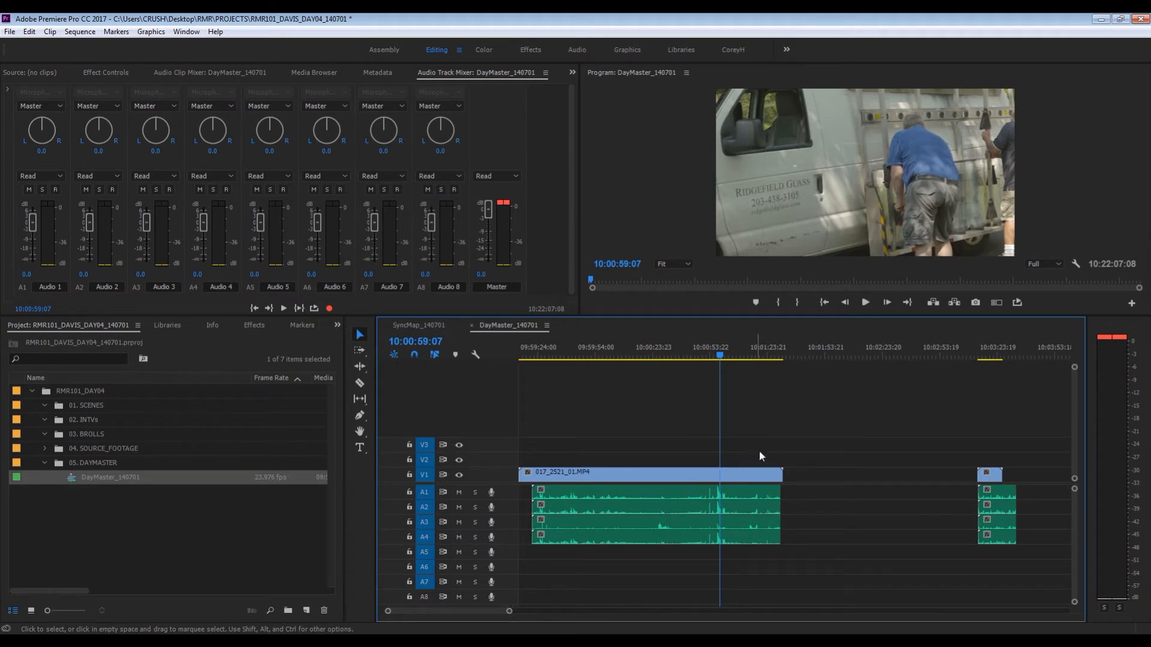
# - Merge the first V1 clip and its four recorder audio tracks into a merged clip named VAN_DRIVEWAY_01
pyautogui.moveTo(760, 454); pyautogui.dragTo(712, 510)
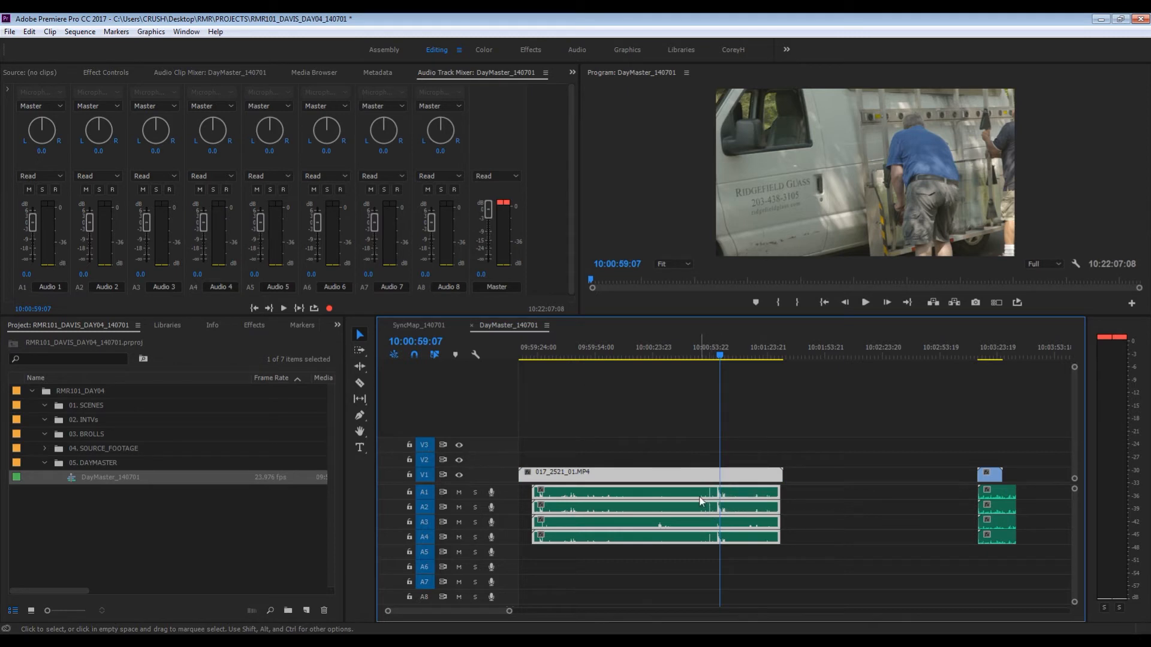
pyautogui.rightClick(697, 499)
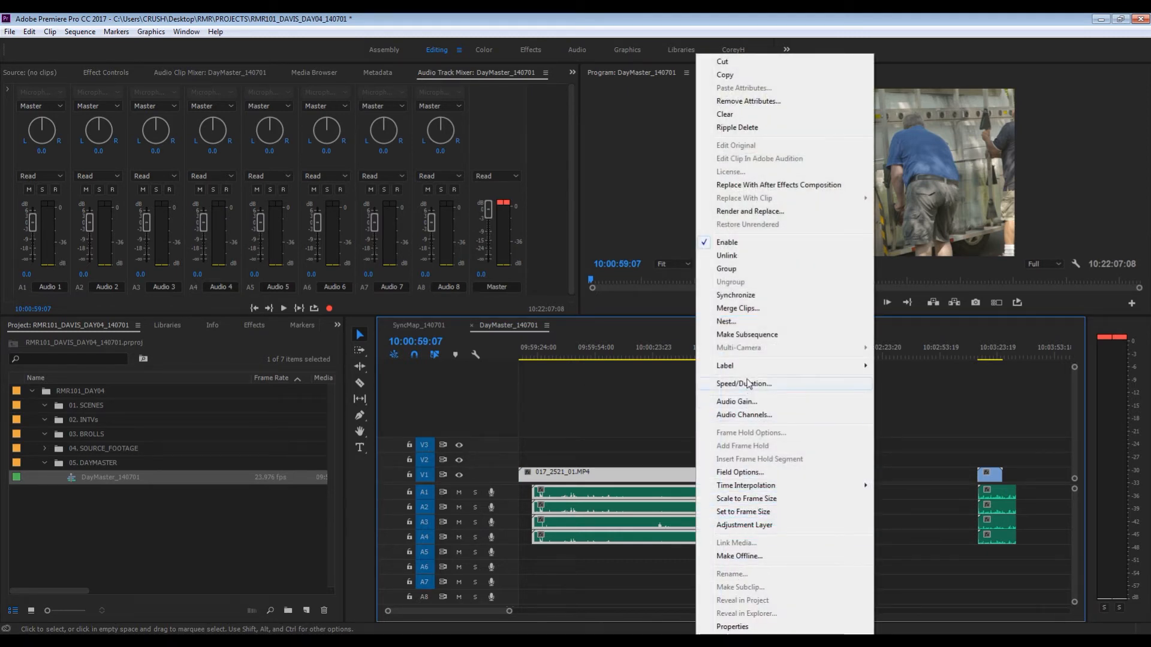
pyautogui.click(740, 310)
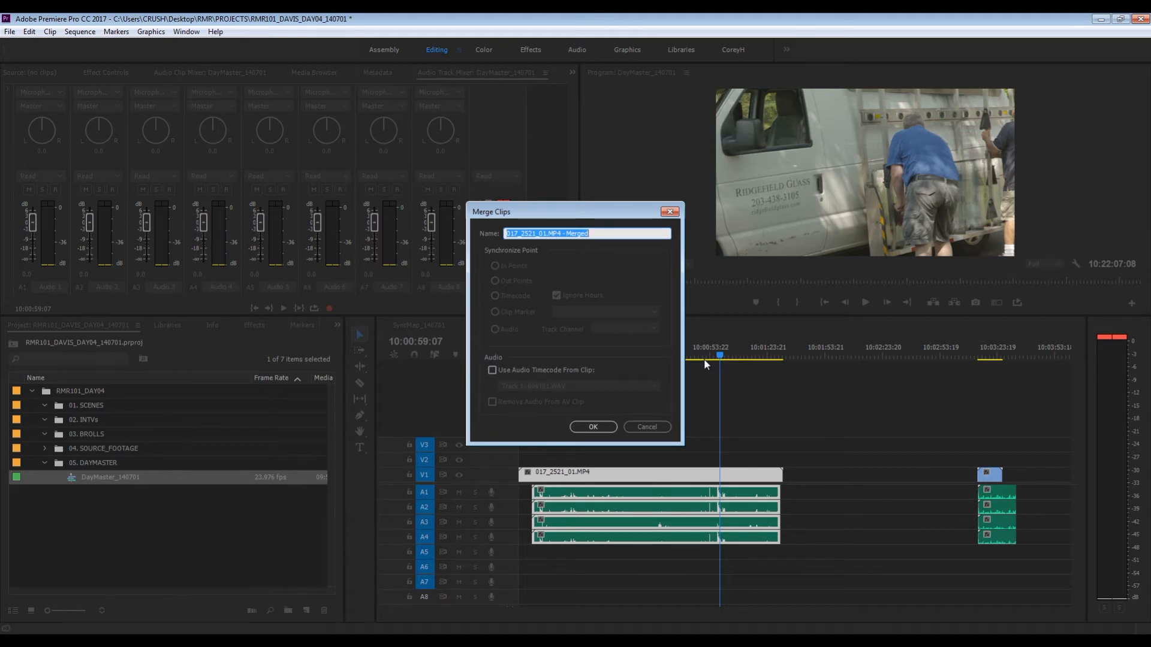
pyautogui.write('VAN_DRIVE')
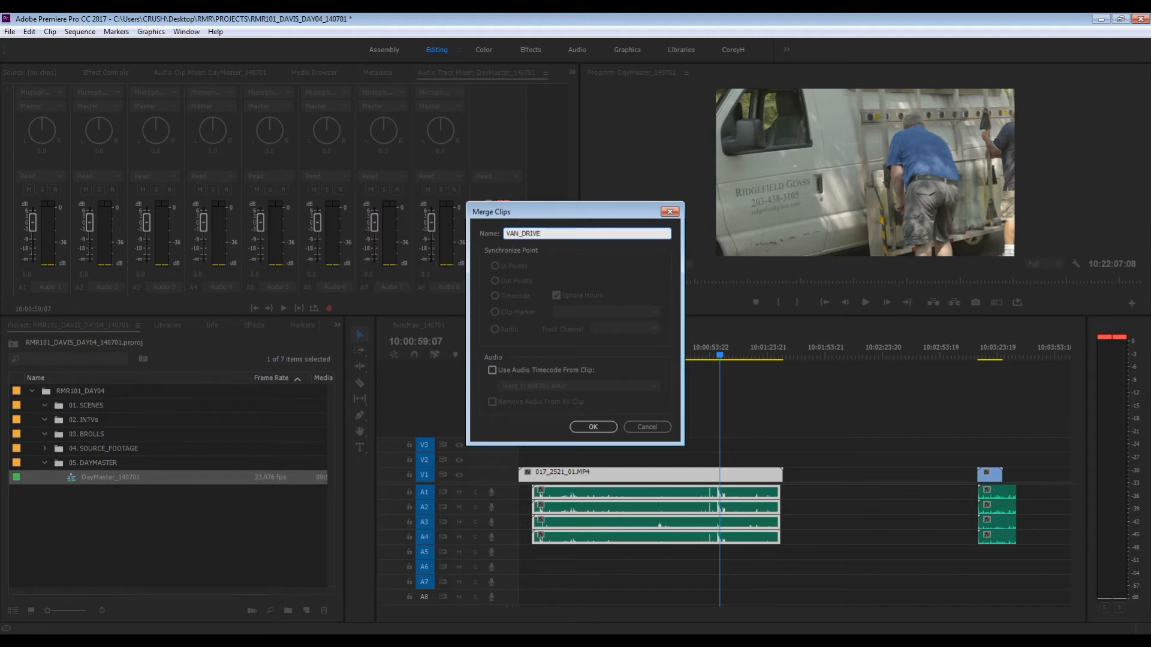
pyautogui.write('WAY_01')
pyautogui.click(593, 427)
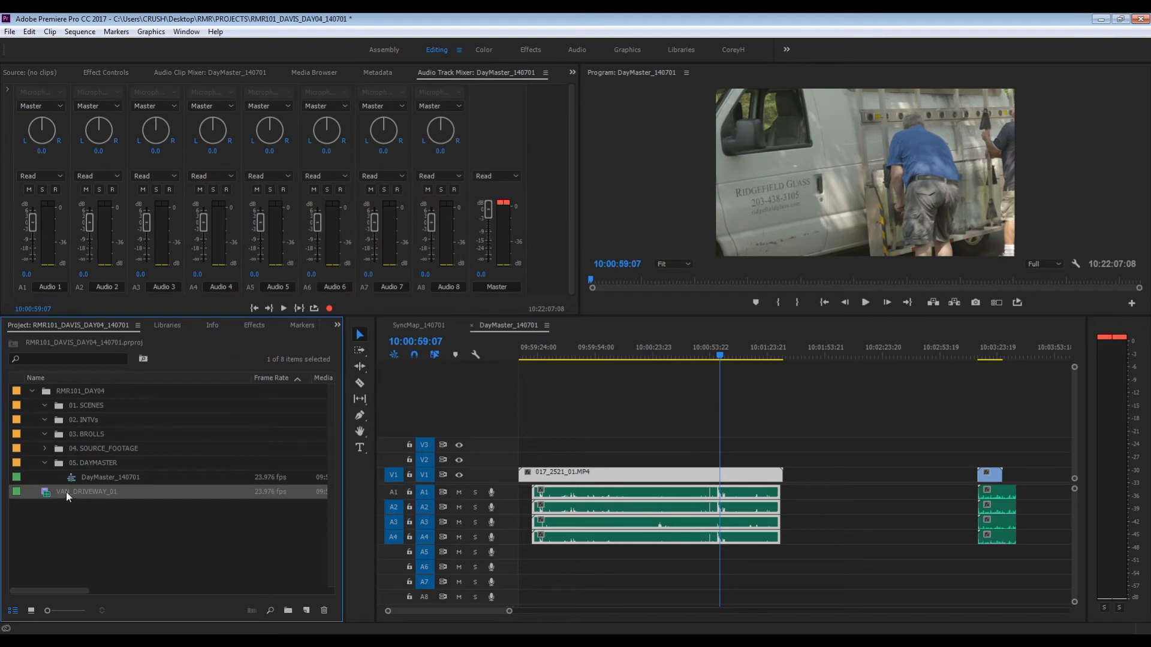
# - Create a bin named 140701_VAN_DRIVEWAY inside 03. BROLLS and move the merged clip VAN_DRIVEWAY_01 into it
pyautogui.click(45, 406)
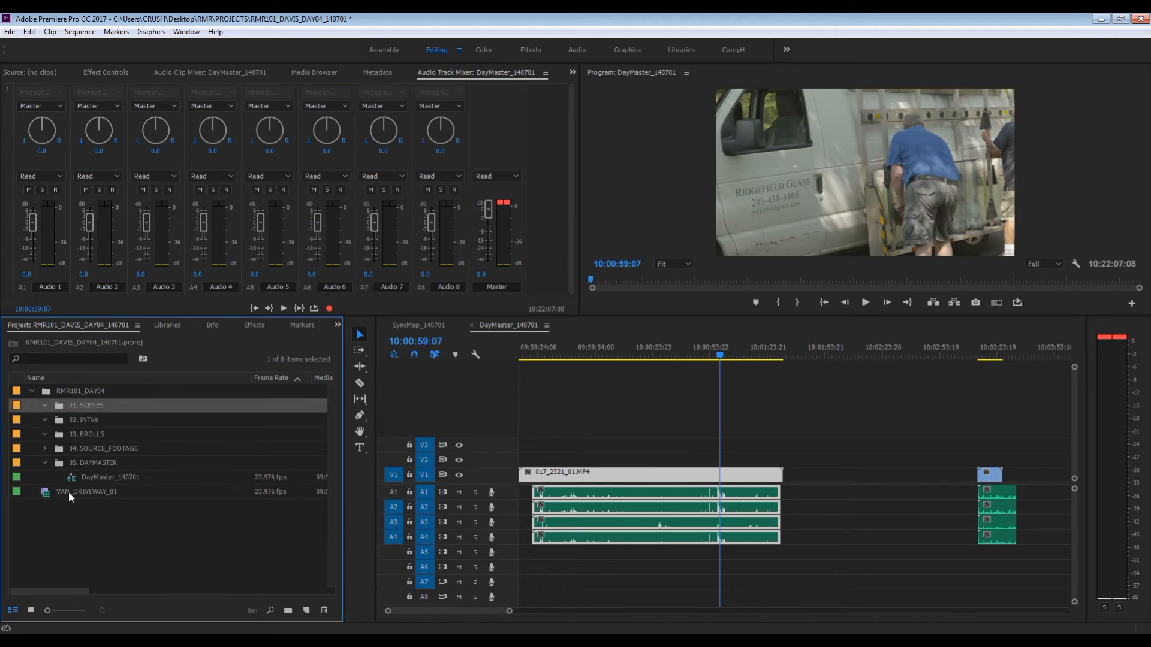
pyautogui.click(62, 434)
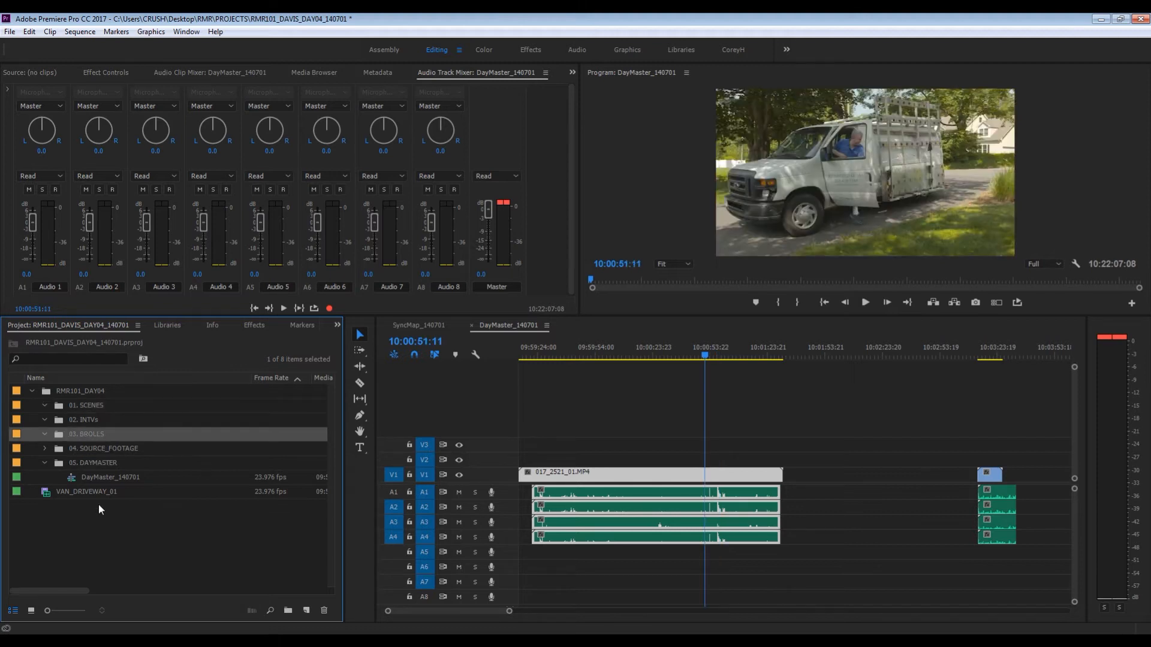
pyautogui.hotkey('ctrl', 'b')
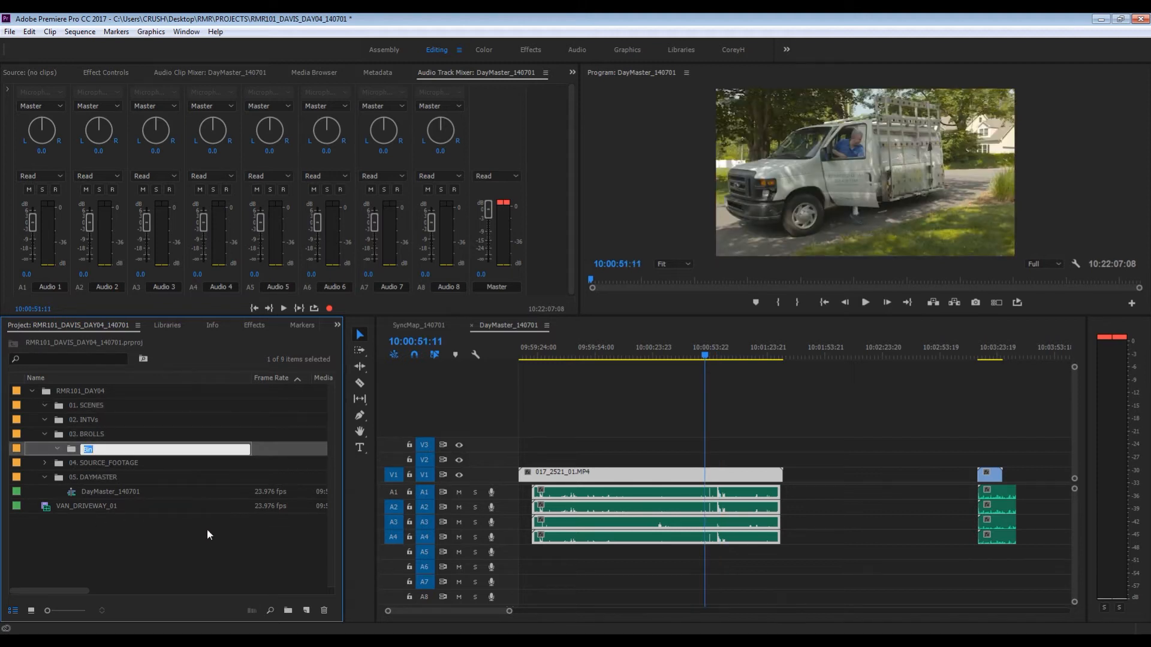
pyautogui.write('140701')
pyautogui.write('_van')
pyautogui.write('an')
pyautogui.press('BackSpace')
pyautogui.press('BackSpace')
pyautogui.press('BackSpace')
pyautogui.write('VAN_DRIVEWAY')
pyautogui.moveTo(52, 502); pyautogui.dragTo(117, 448)
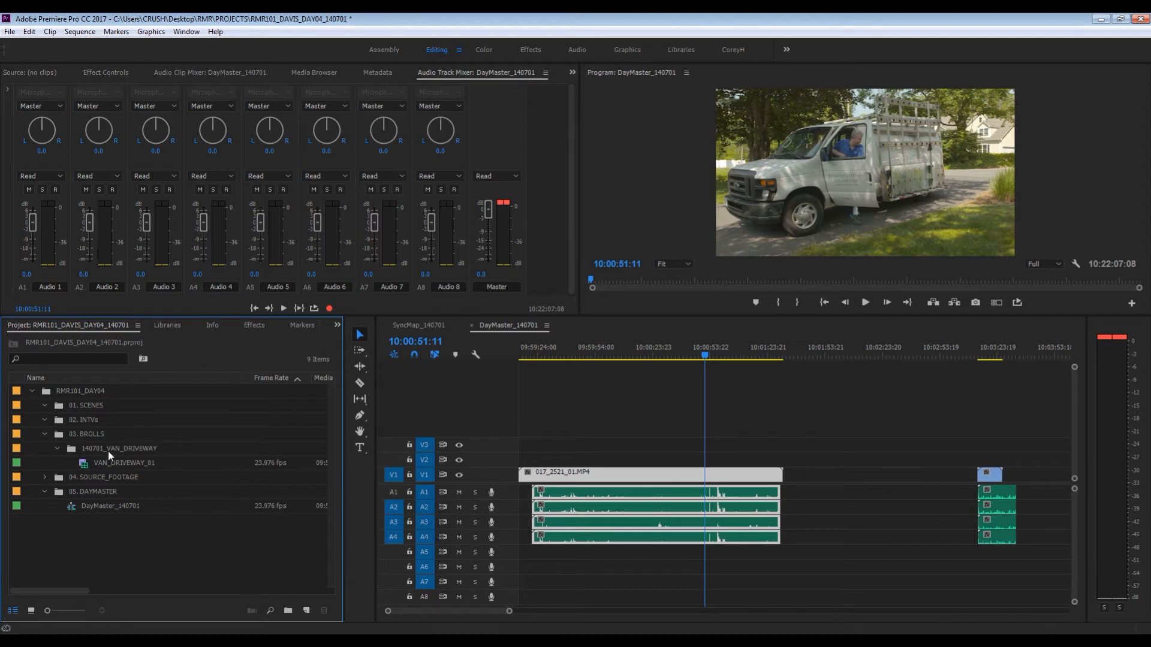
# - Overwrite the first clip and its audio in DayMaster_140701 with the merged clip VAN_DRIVEWAY_01
pyautogui.click(728, 434)
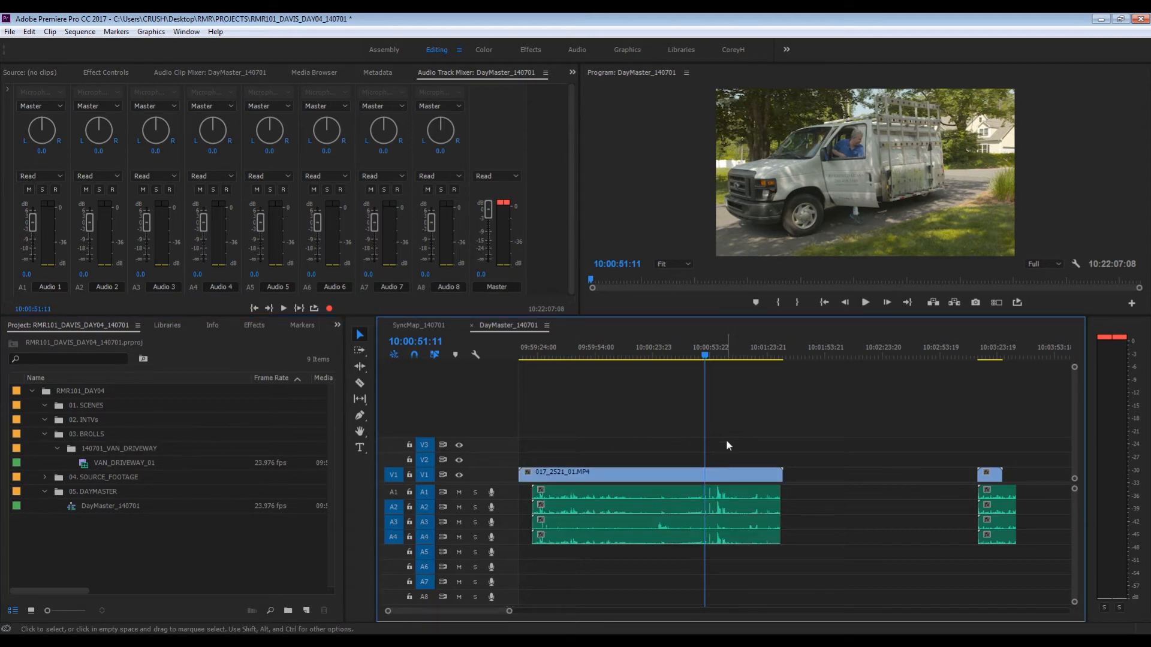
pyautogui.press('\\')
pyautogui.press('Down')
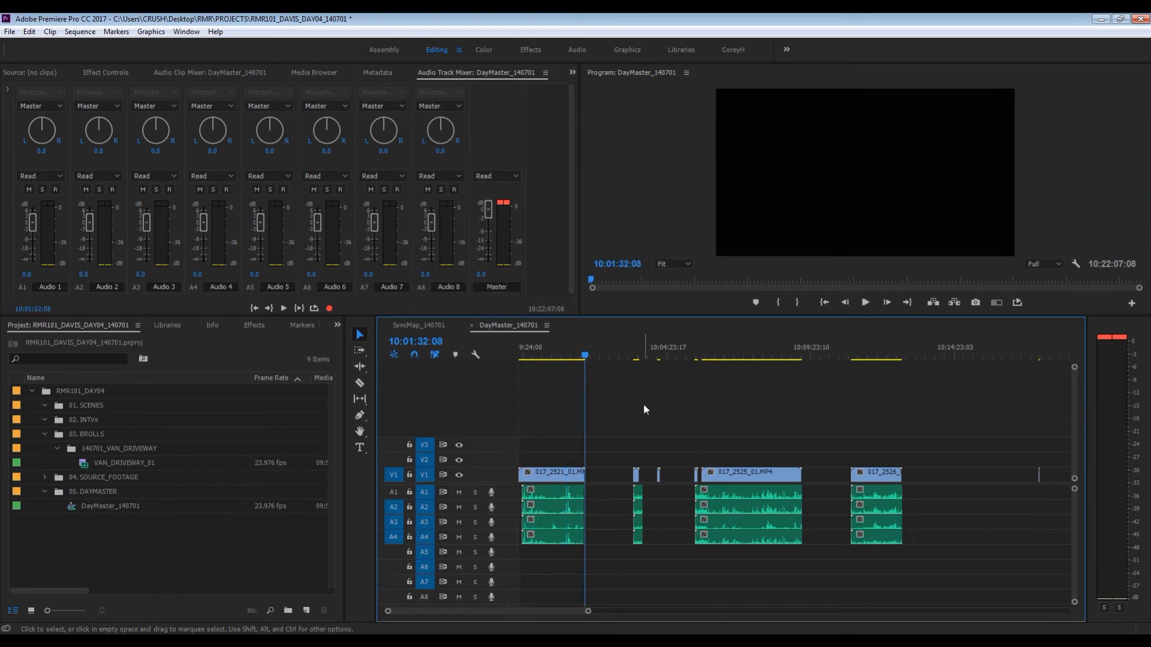
pyautogui.press('Down')
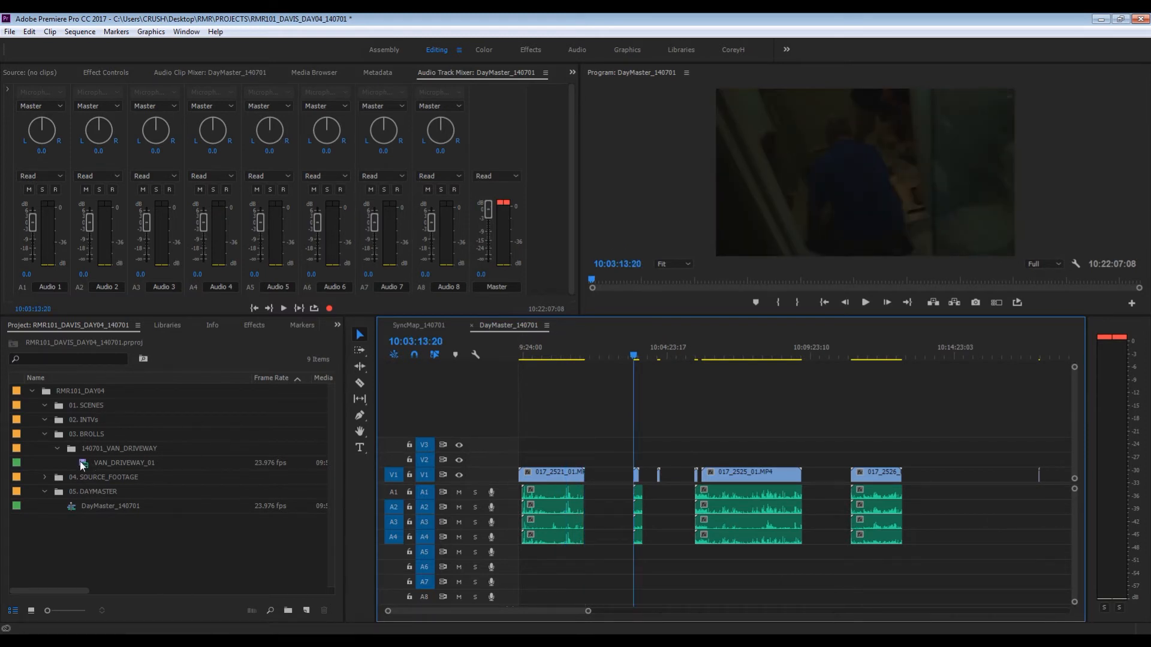
pyautogui.click(213, 463)
pyautogui.moveTo(213, 458); pyautogui.dragTo(519, 474)
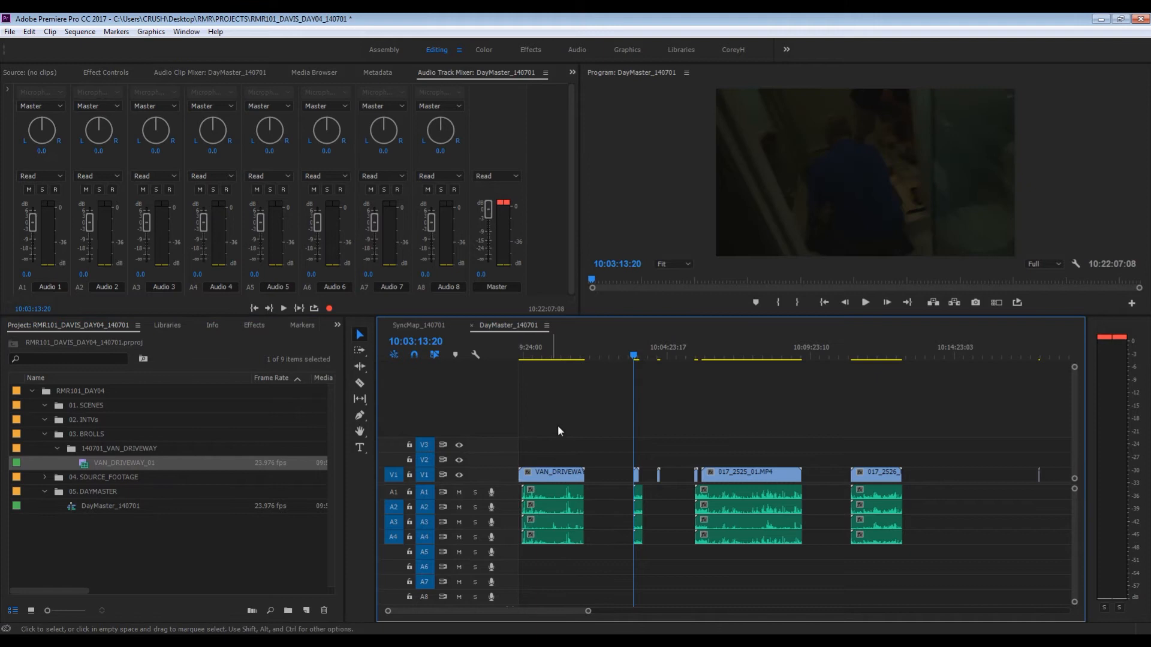
# - Reveal the source of the first timeline clip in the project, then collapse the 140701_A01 and 04. SOURCE_FOOTAGE bins
pyautogui.click(544, 350)
pyautogui.press('=')
pyautogui.press('=')
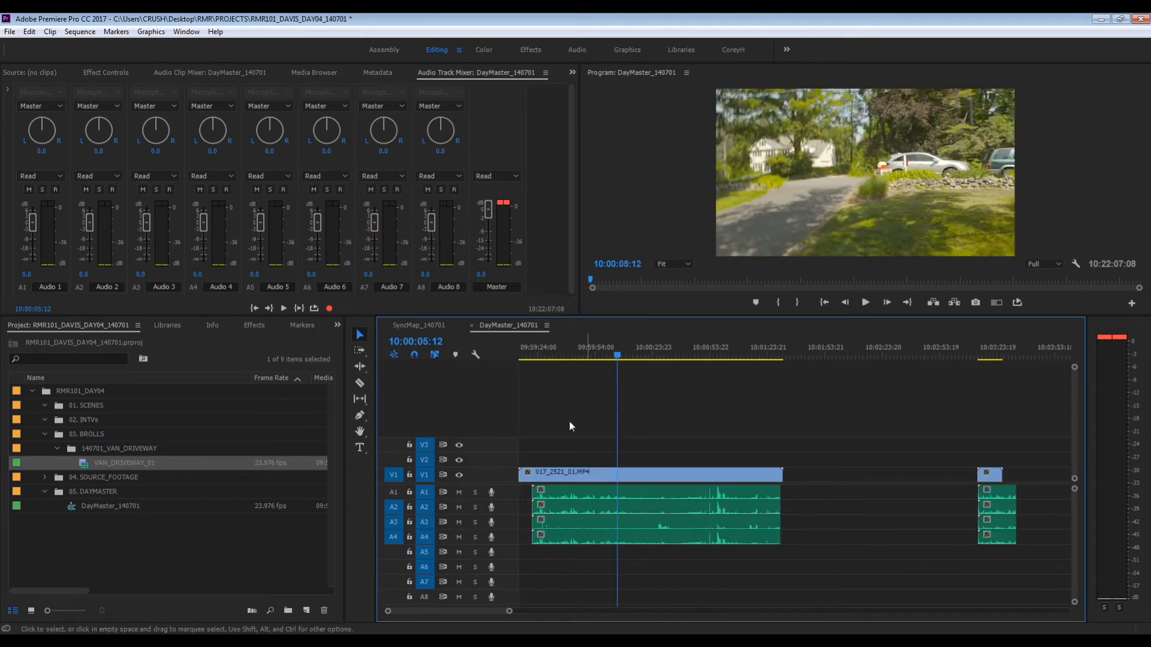
pyautogui.rightClick(631, 480)
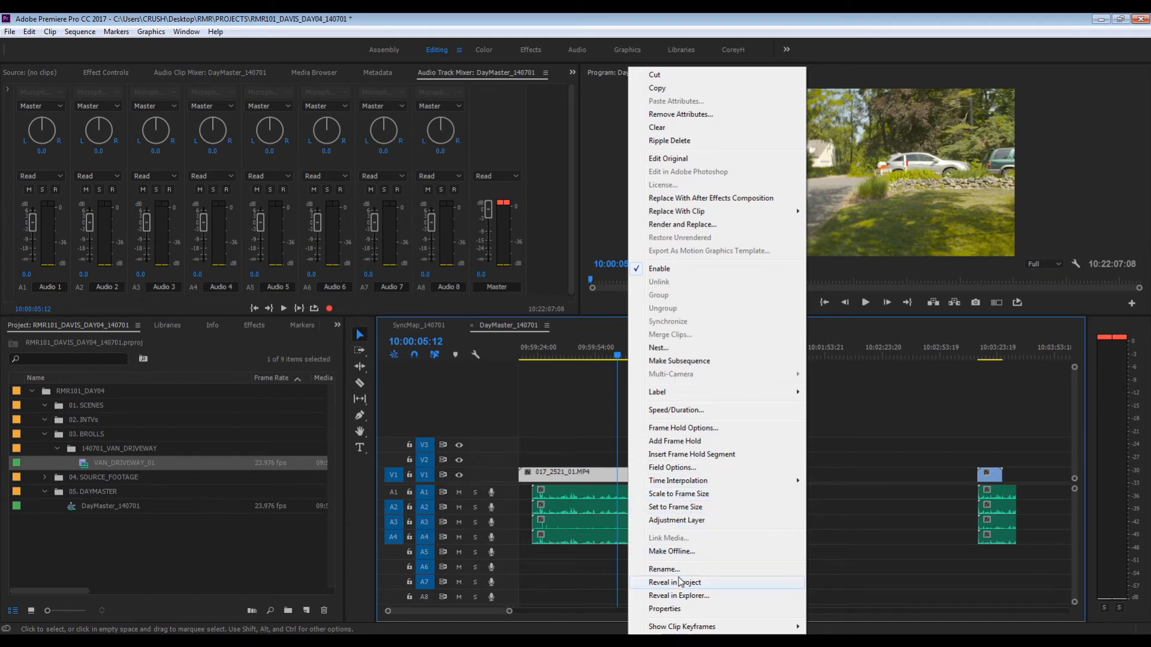
pyautogui.click(680, 582)
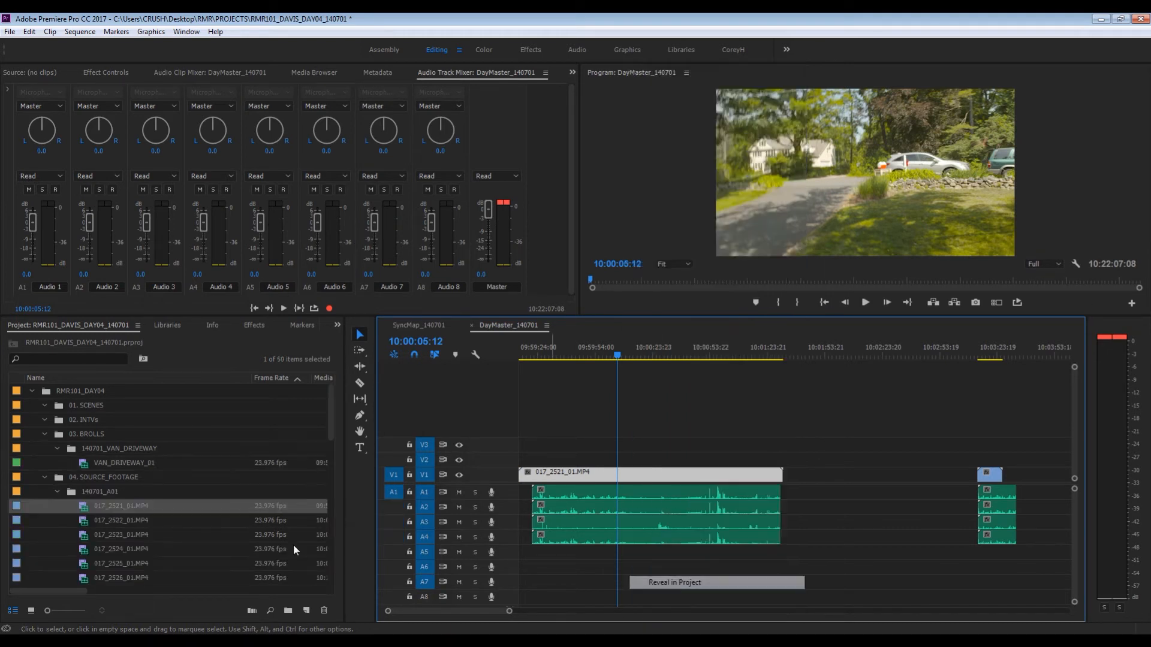
pyautogui.click(58, 490)
pyautogui.click(44, 477)
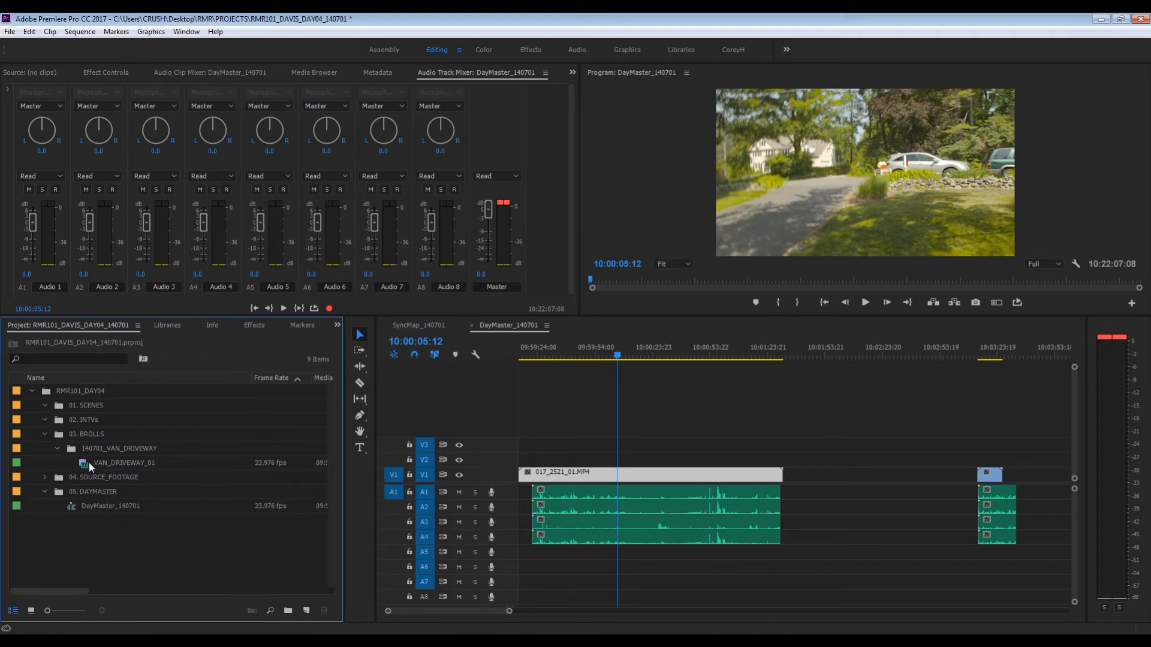
# - Replace the original van clip at the sequence start with VAN_DRIVEWAY_01, and compare with the start of SyncMap_140701
pyautogui.moveTo(88, 462); pyautogui.dragTo(519, 483)
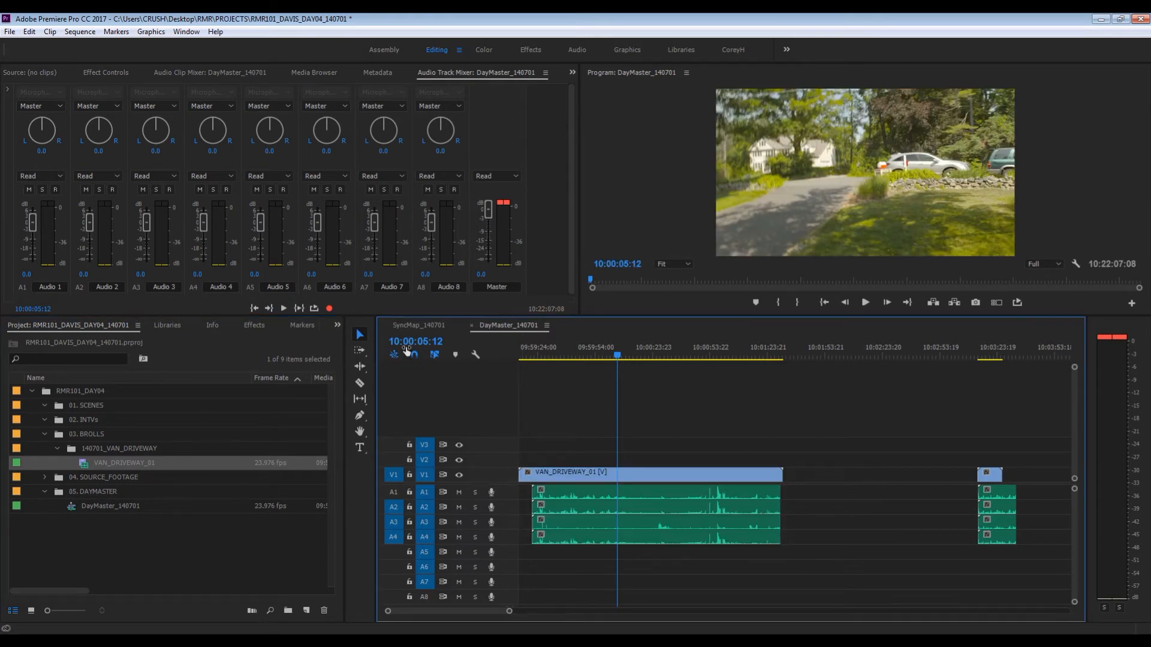
pyautogui.click(419, 326)
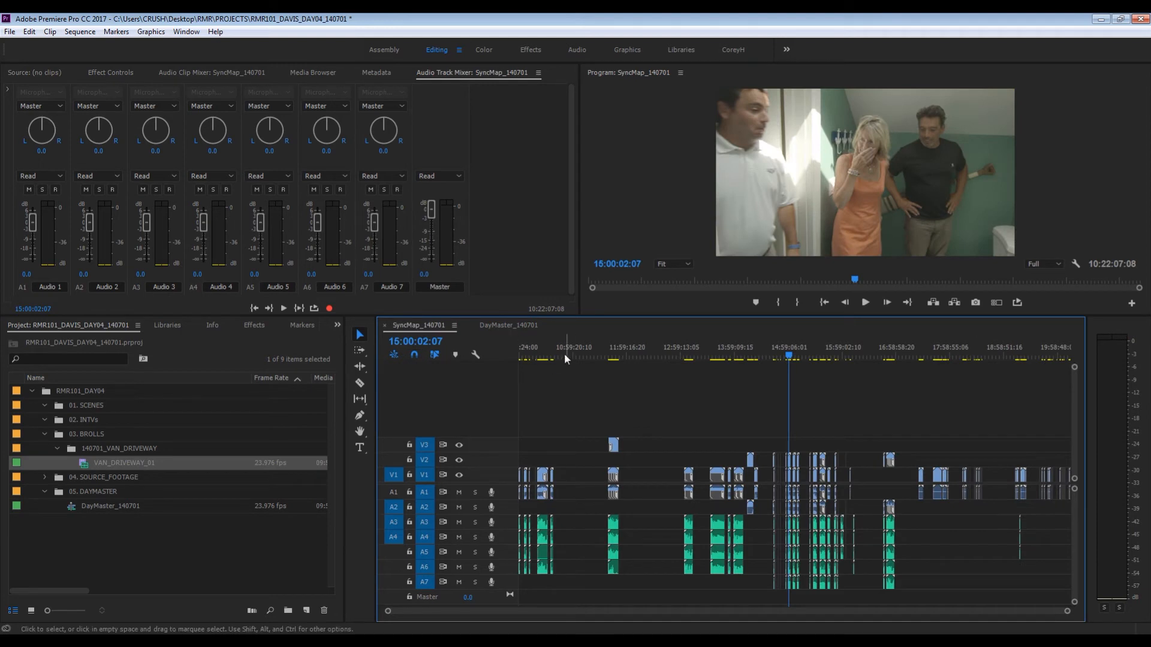
pyautogui.moveTo(531, 355); pyautogui.dragTo(519, 354)
pyautogui.click(508, 325)
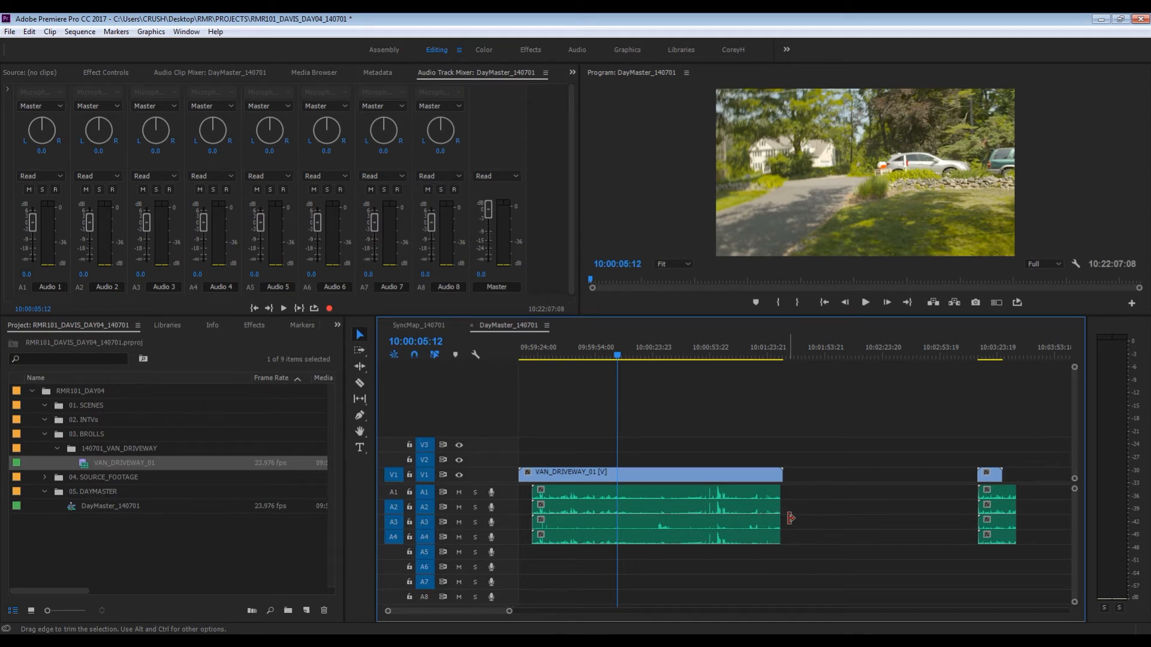
# - Review the next clips of DayMaster_140701 edit by edit, from 10:03:13:20 to 10:17:20:00
pyautogui.press('Down')
pyautogui.press('Down')
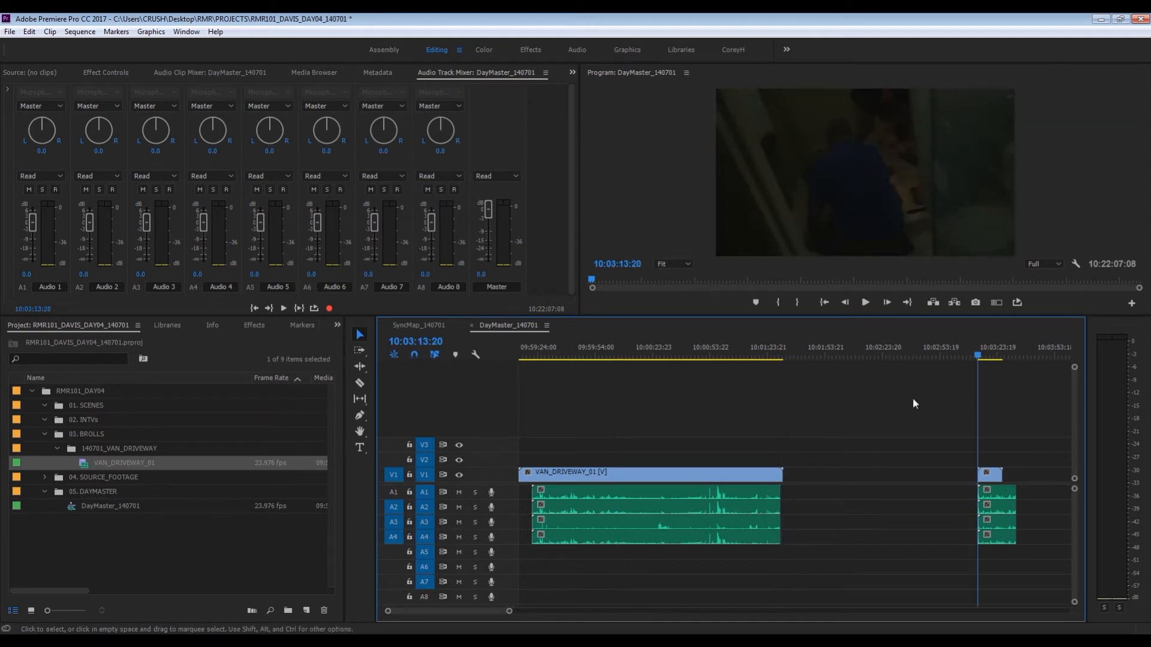
pyautogui.press('-')
pyautogui.press('-')
pyautogui.press('Down')
pyautogui.press('Down')
pyautogui.press('Down')
pyautogui.press('Down')
pyautogui.press('Down')
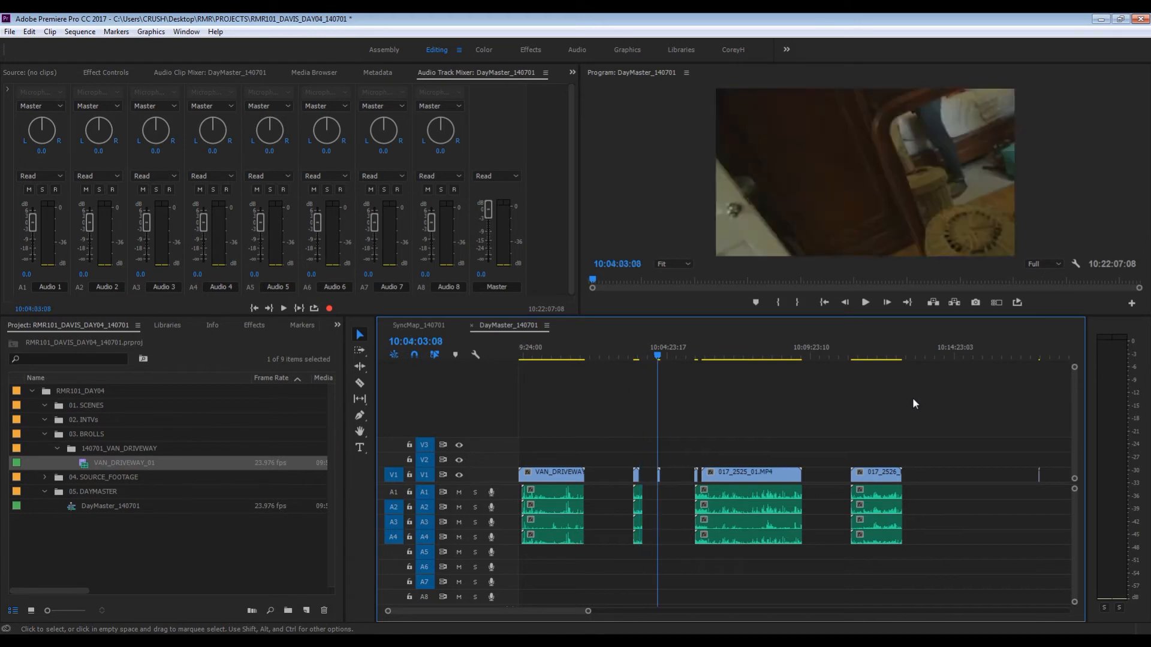
pyautogui.press('Down')
pyautogui.press('Down')
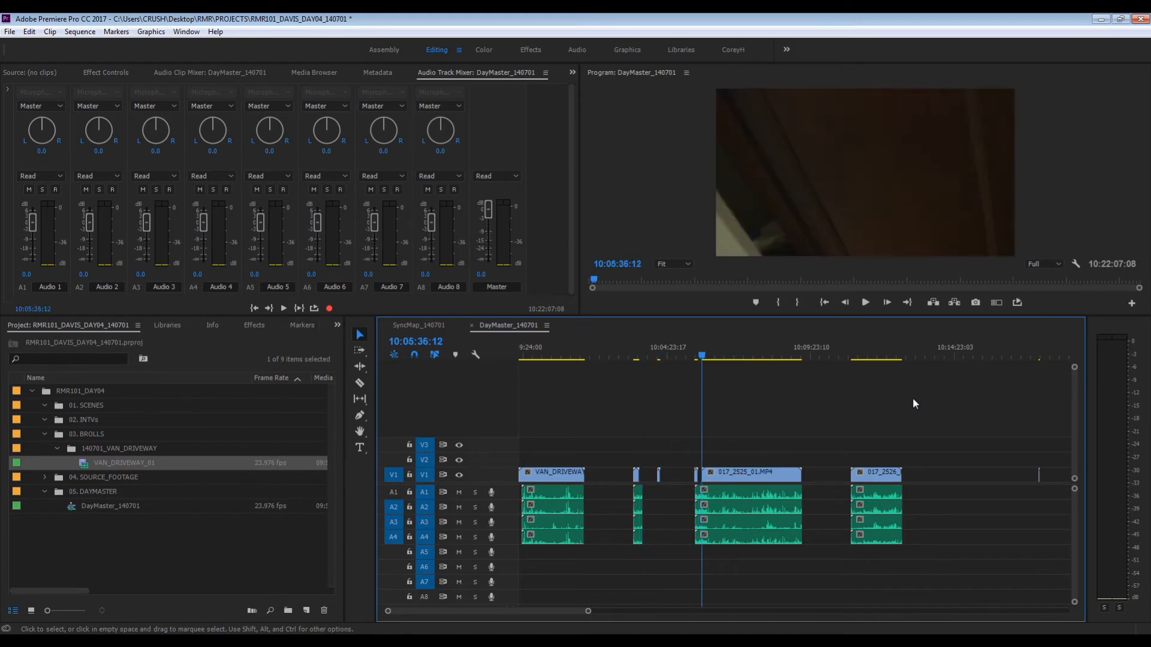
pyautogui.press('space')
pyautogui.press('Down')
pyautogui.press('Down')
pyautogui.press('space')
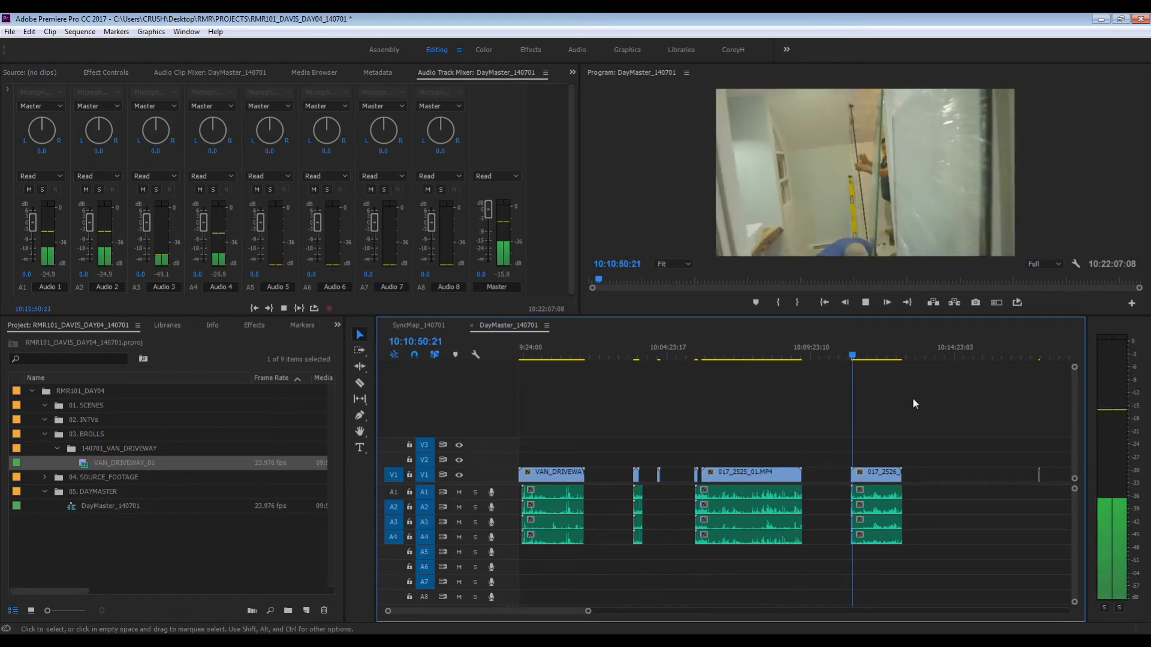
pyautogui.press('Down')
pyautogui.press('Down')
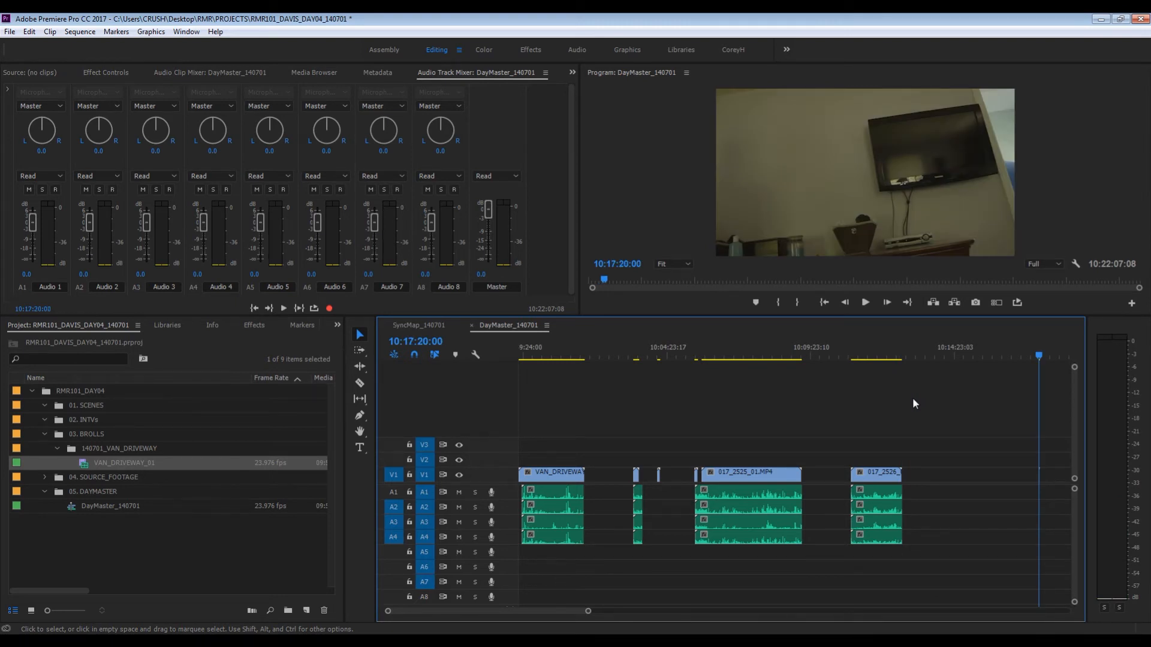
# - Review the following clips edit by edit up to the two-camera scene starting at 11:39:08:12
pyautogui.press('=')
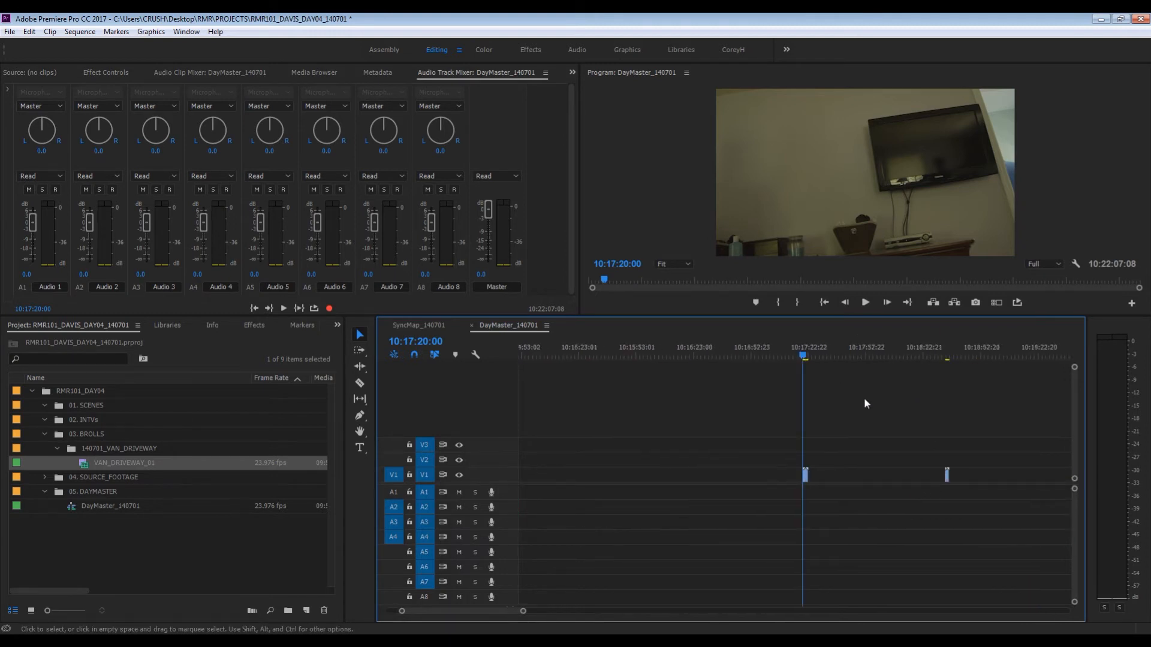
pyautogui.press('\\')
pyautogui.press('Down')
pyautogui.press('Down')
pyautogui.press('Down')
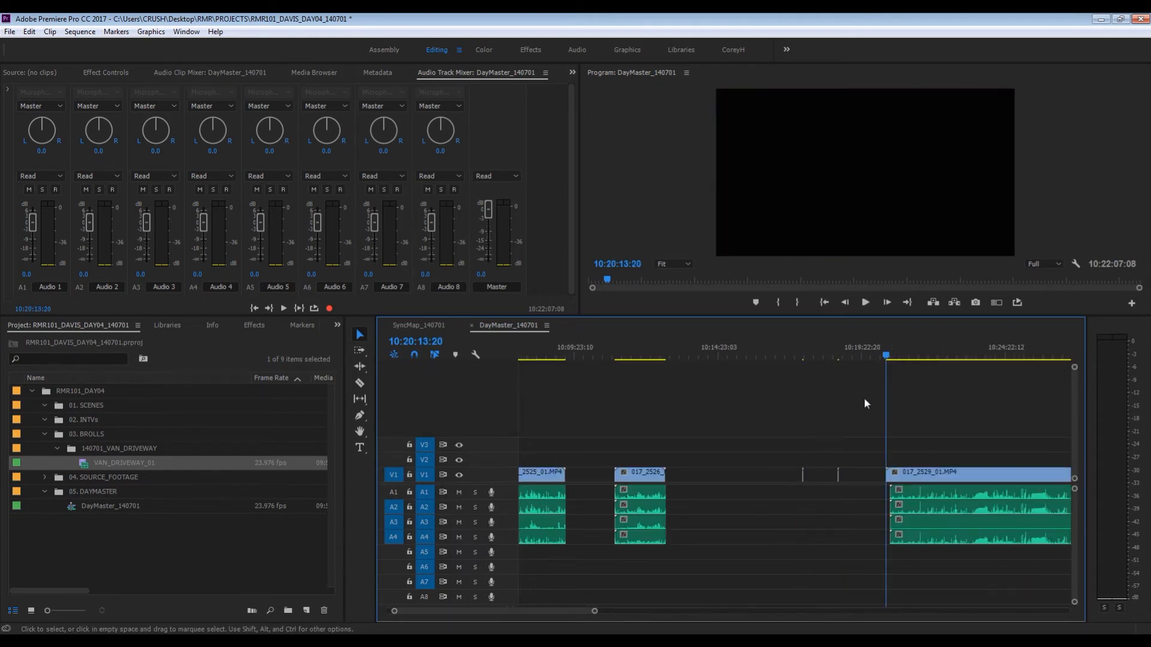
pyautogui.press('Down')
pyautogui.press('Down')
pyautogui.press('Down')
pyautogui.press('Down')
pyautogui.press('Down')
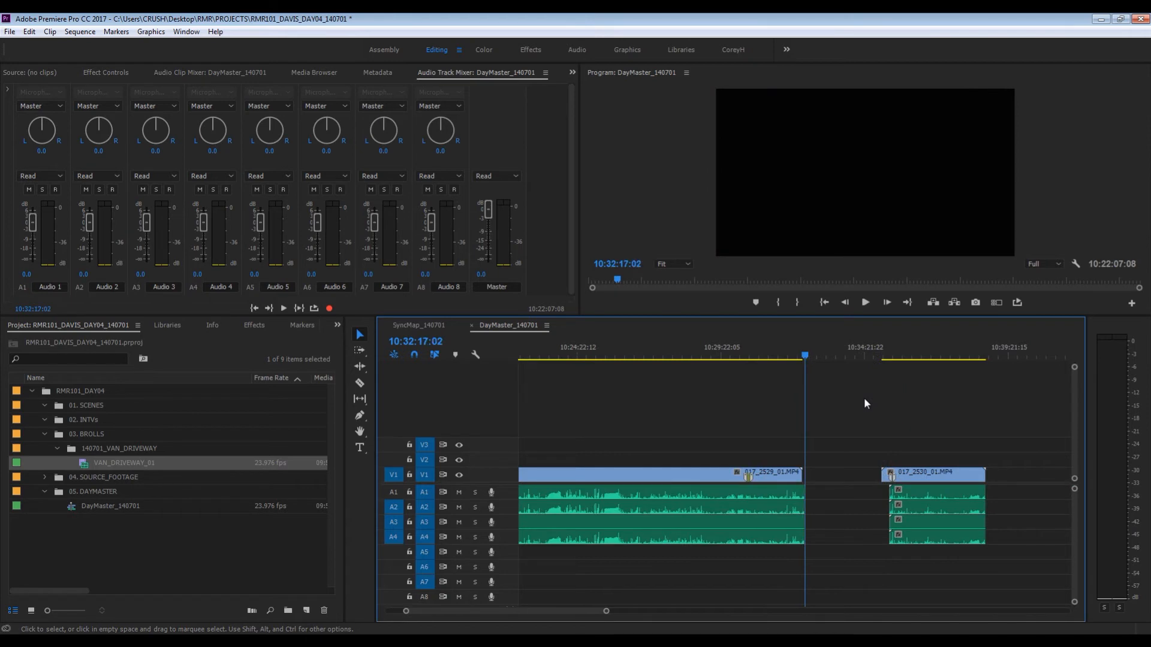
pyautogui.press('Down')
pyautogui.press('Down')
pyautogui.press('Down')
pyautogui.press('Down')
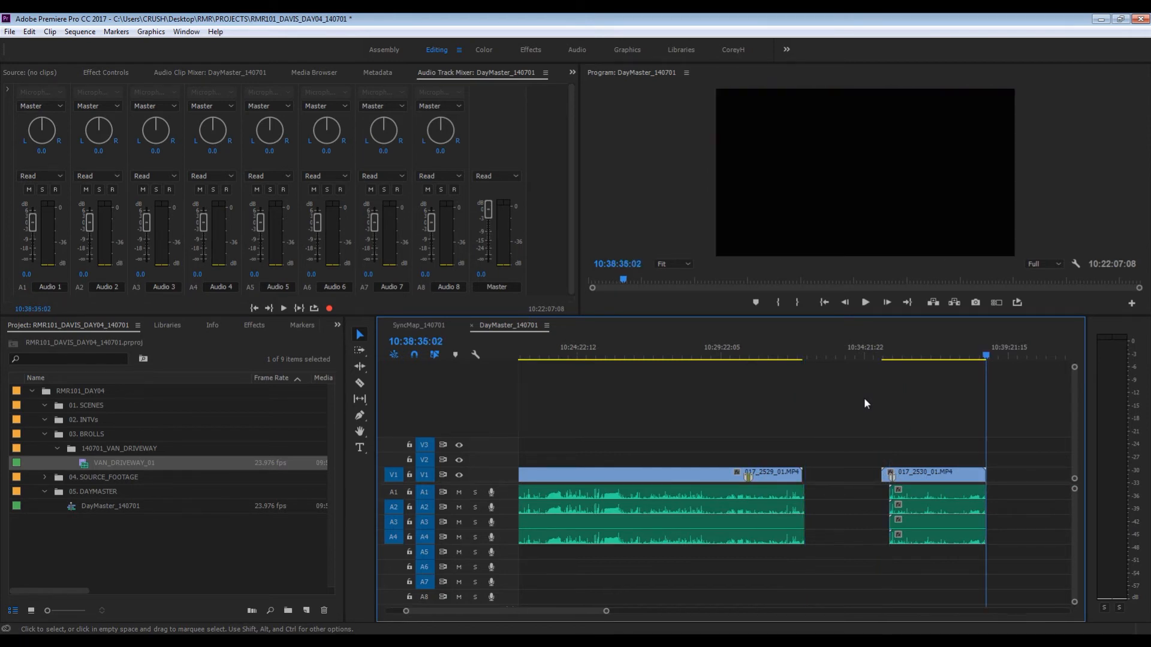
pyautogui.press('Down')
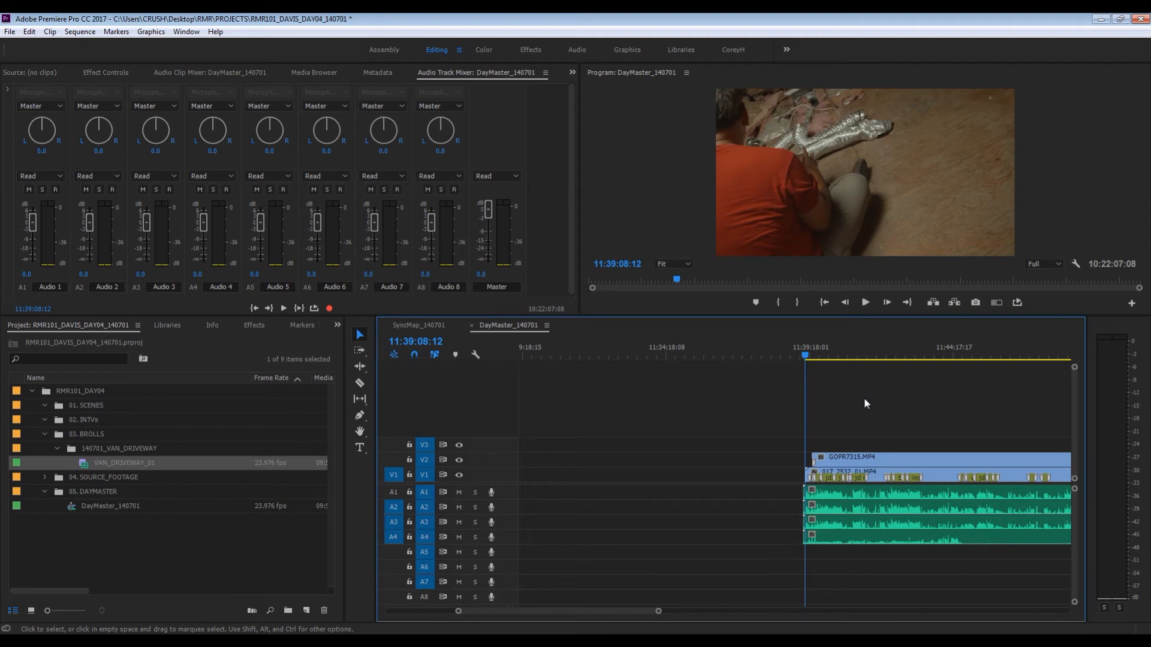
pyautogui.press('-')
pyautogui.press('-')
pyautogui.press('-')
pyautogui.press('-')
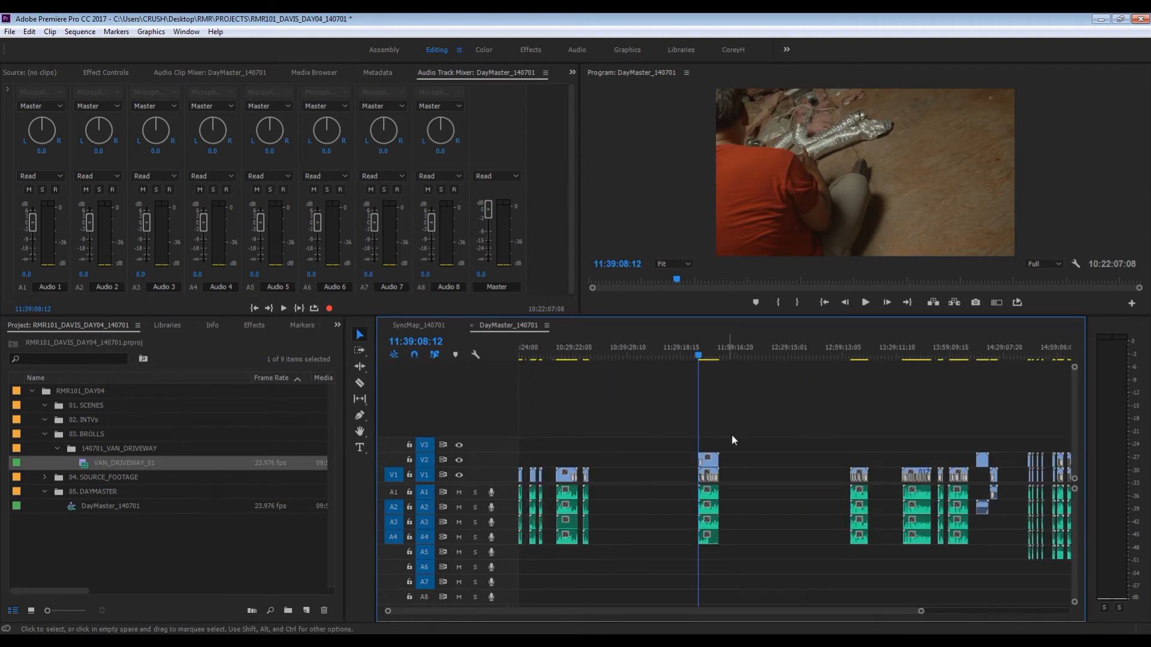
# - Extend the start of GOPR7315.MP4 on V2 slightly earlier and cut all video and audio tracks at 11:39:22:07
pyautogui.press('=')
pyautogui.press('=')
pyautogui.press('=')
pyautogui.press('=')
pyautogui.moveTo(832, 354); pyautogui.dragTo(876, 354)
pyautogui.press('=')
pyautogui.press('=')
pyautogui.press('=')
pyautogui.press('=')
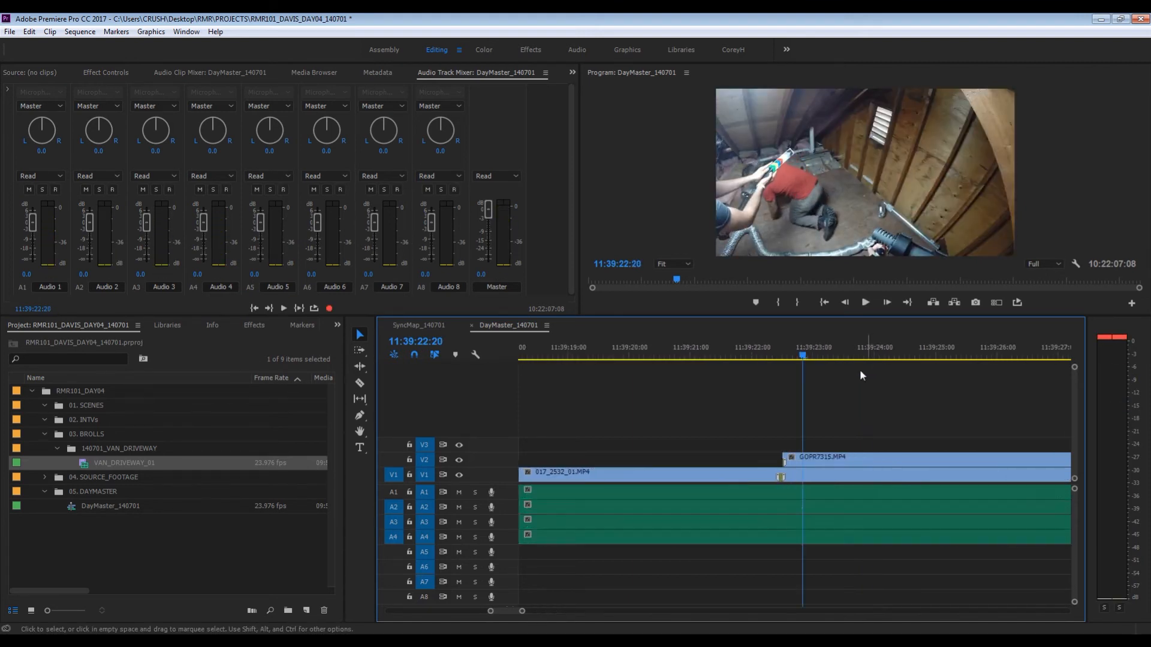
pyautogui.moveTo(786, 454); pyautogui.dragTo(749, 456)
pyautogui.press('c')
pyautogui.keyDown('shift'); pyautogui.click(770, 467); pyautogui.keyUp('shift')
pyautogui.press('v')
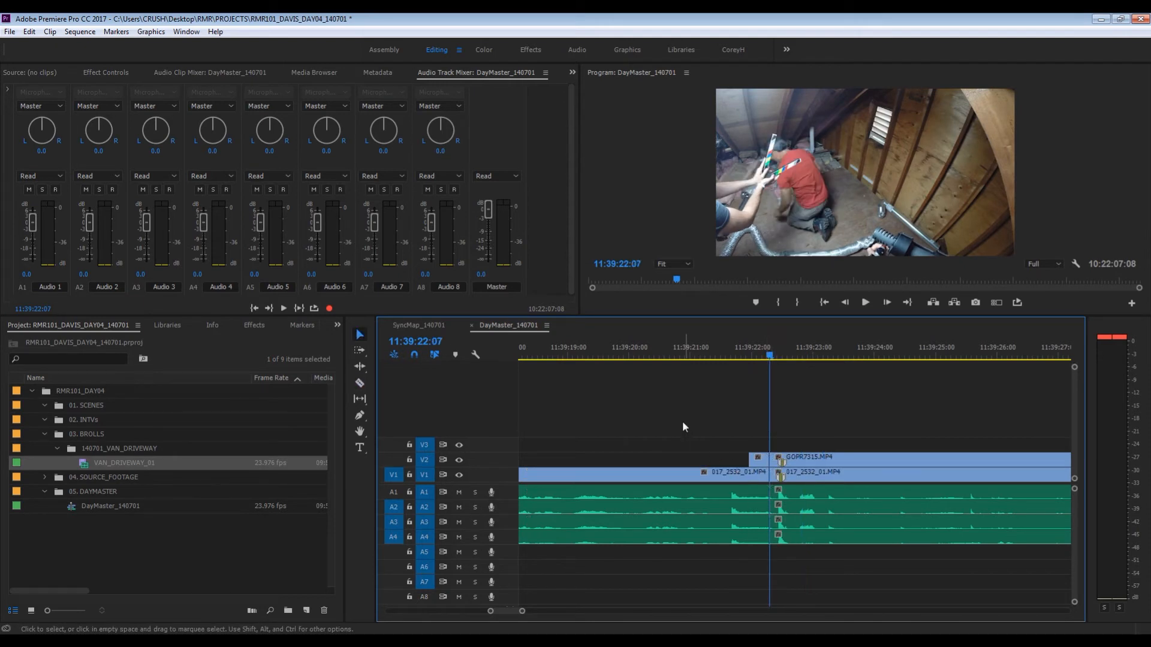
# - Delete the leftover video and audio clips before the cut at 11:39:22:07 in DayMaster_140701
pyautogui.moveTo(682, 421); pyautogui.dragTo(753, 520)
pyautogui.press('Delete')
pyautogui.press('-')
pyautogui.press('-')
pyautogui.press('-')
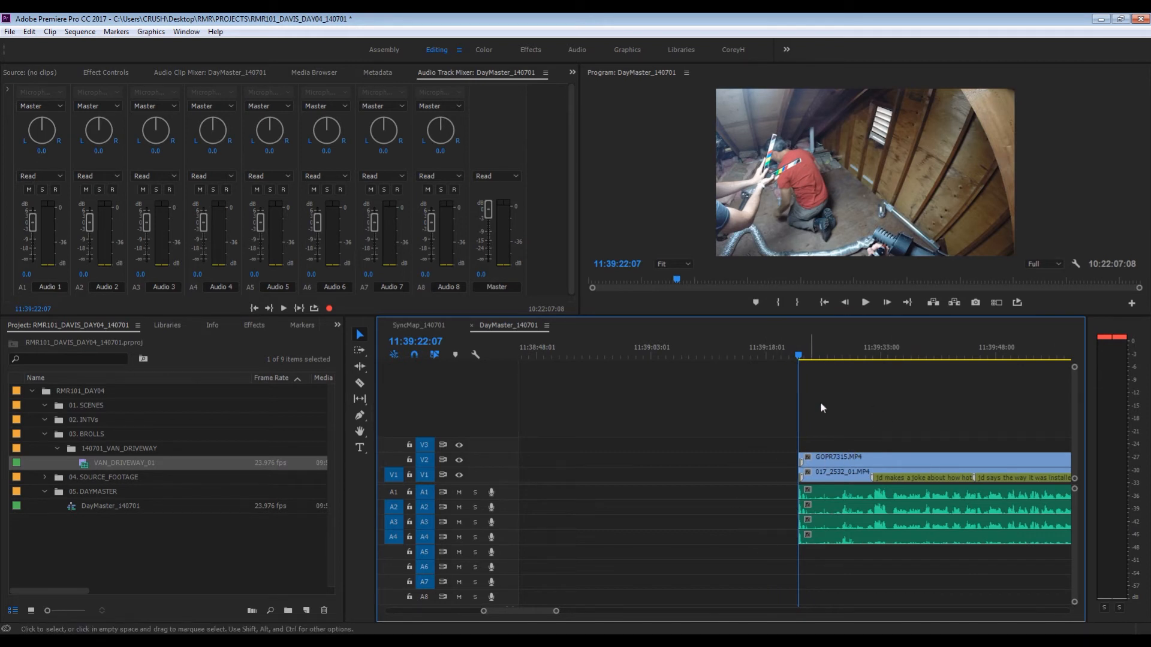
# - Review the opening of the two-camera scene and examine its clips, markers and audio waveforms from 11:39:22:07 onward
pyautogui.moveTo(804, 354); pyautogui.dragTo(874, 356)
pyautogui.click(912, 358)
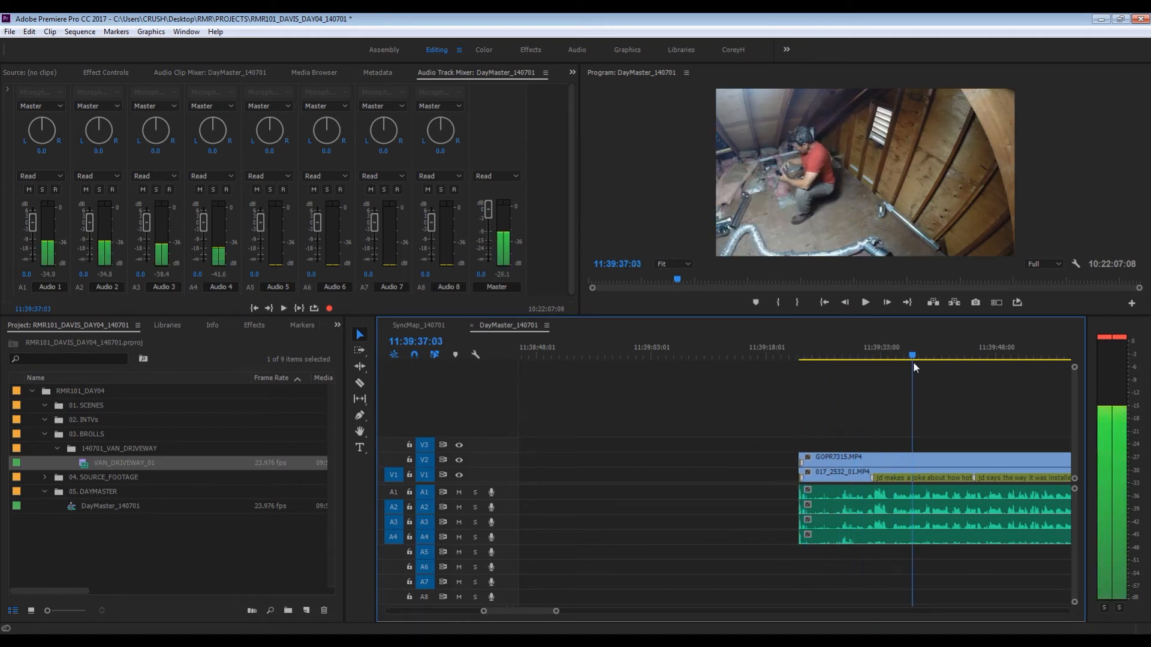
pyautogui.press('-')
pyautogui.press('-')
pyautogui.press('Up')
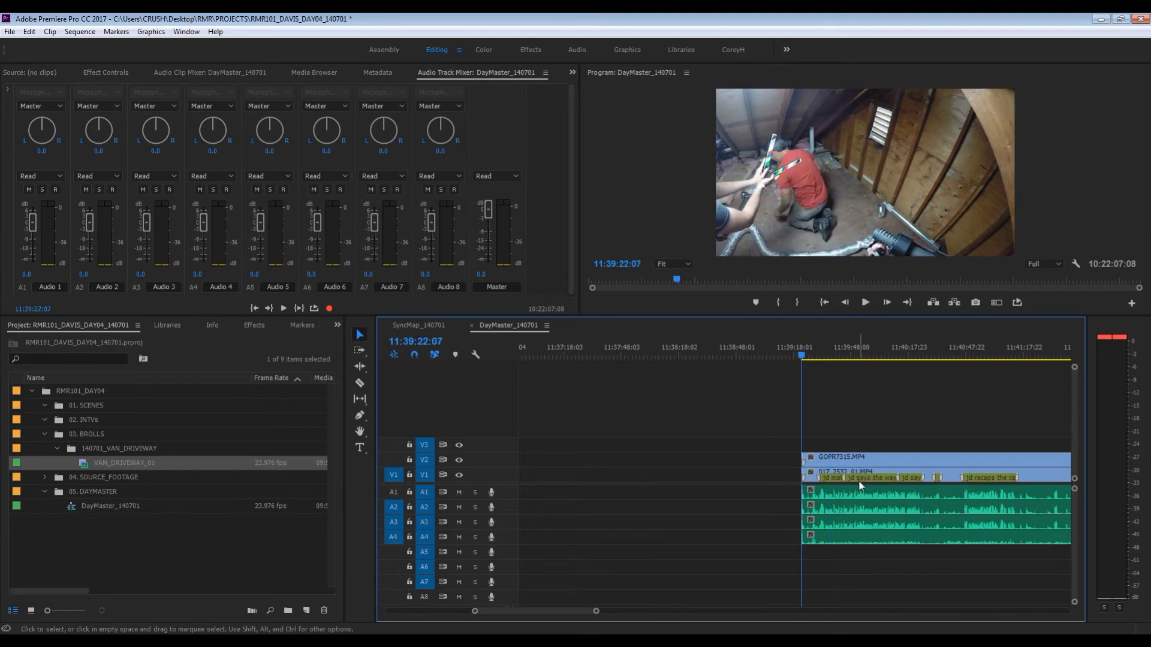
pyautogui.press('-')
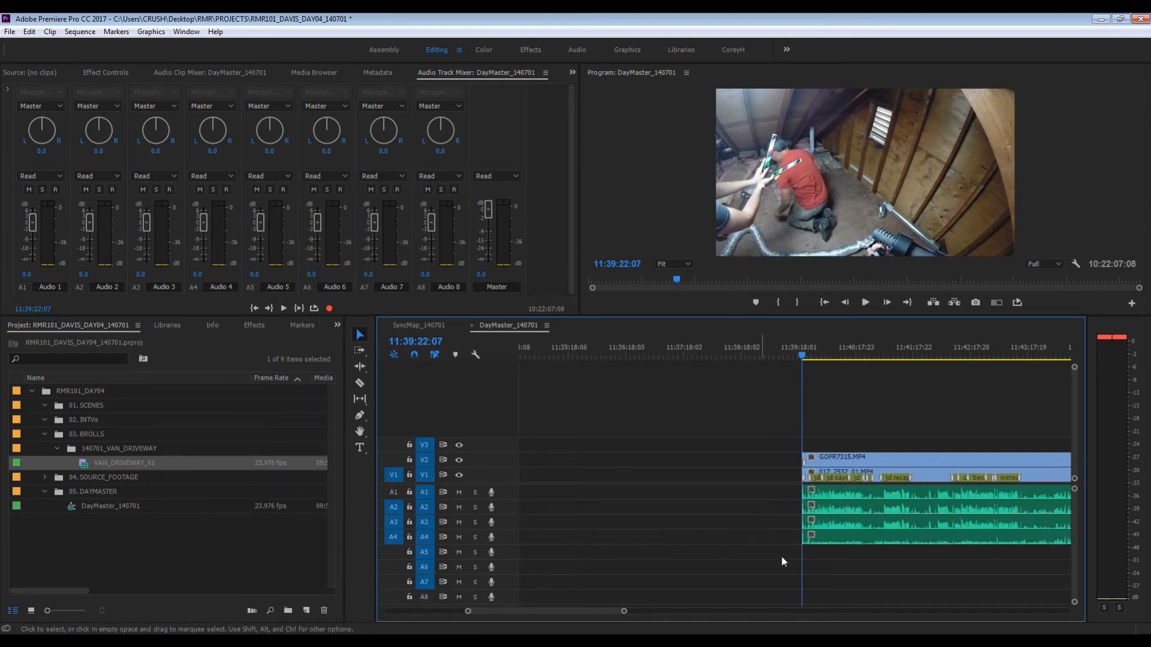
pyautogui.press('=')
pyautogui.press('=')
pyautogui.press('=')
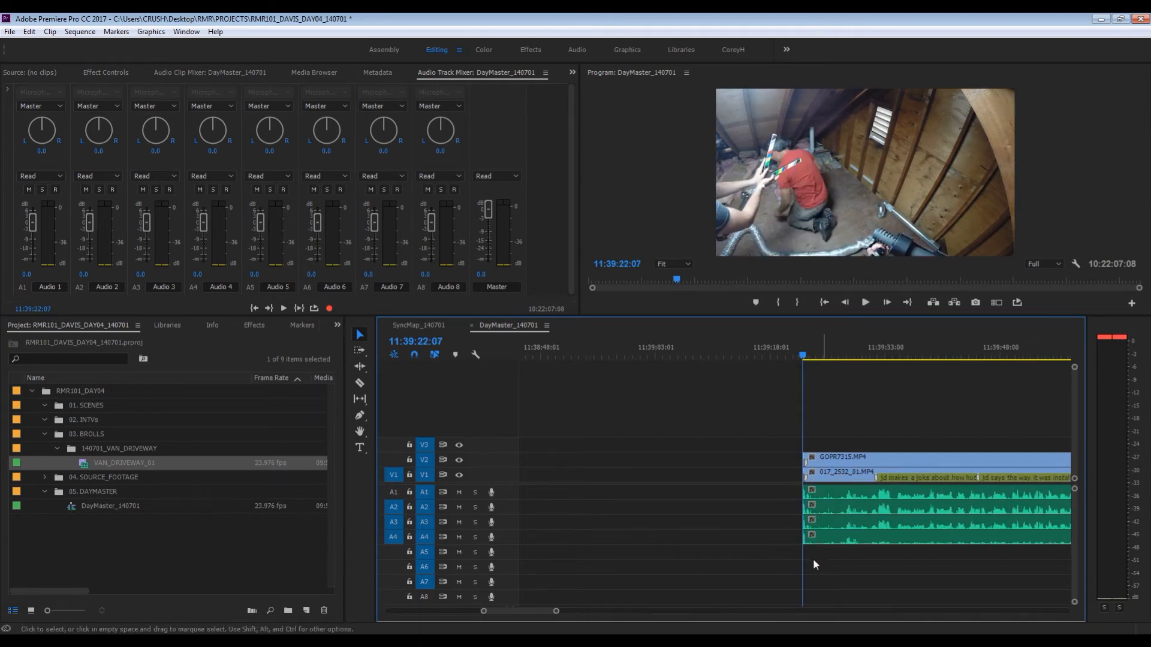
pyautogui.press('-')
pyautogui.scroll(3, 509, 532)
pyautogui.scroll(1, 517, 532)
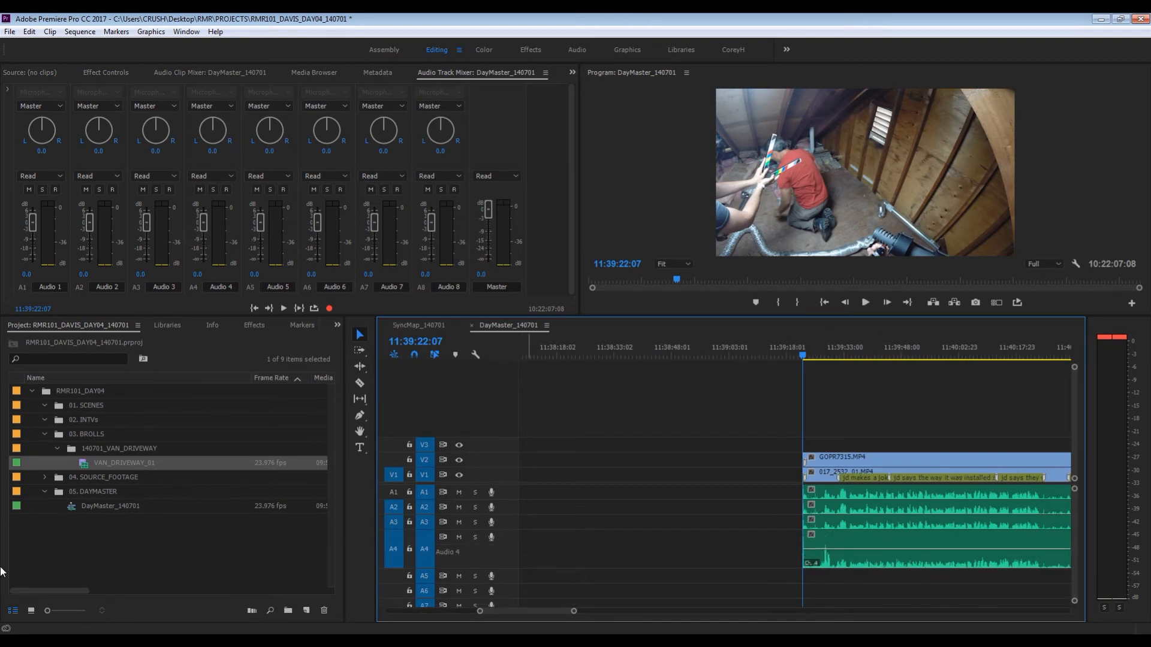
# - Collapse the 03. BROLLS bin, and copy all video and audio clips of the two-camera scene and its start timecode 11:39:22:07
pyautogui.click(44, 434)
pyautogui.click(847, 430)
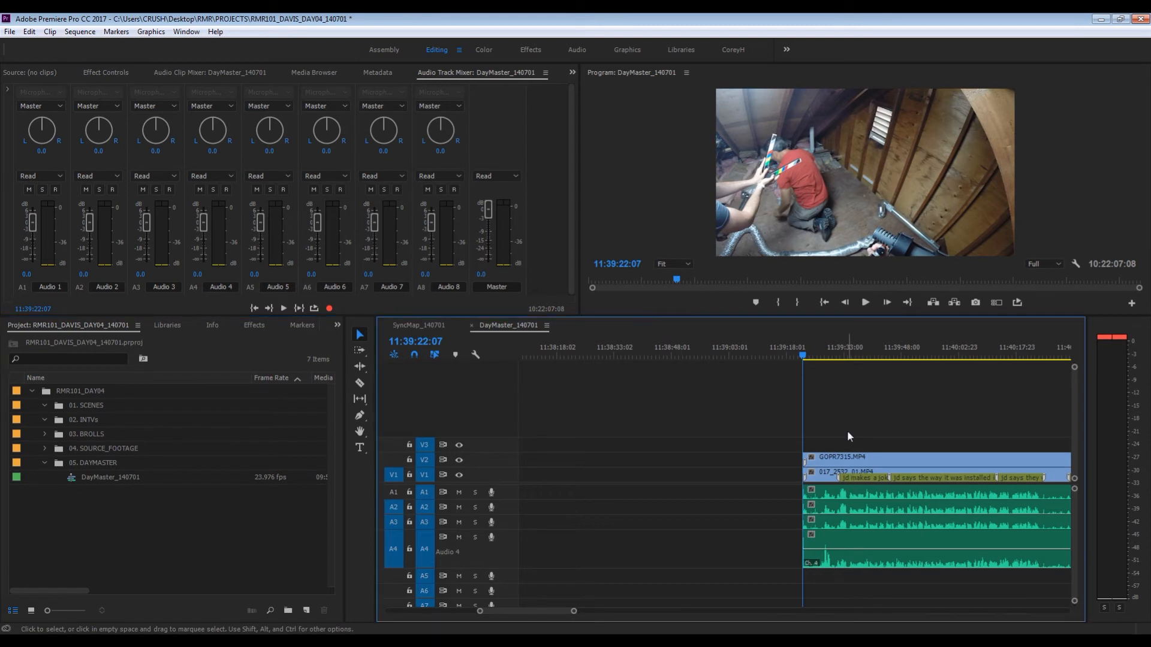
pyautogui.press('-')
pyautogui.press('-')
pyautogui.press('-')
pyautogui.press('-')
pyautogui.moveTo(829, 431); pyautogui.dragTo(868, 519)
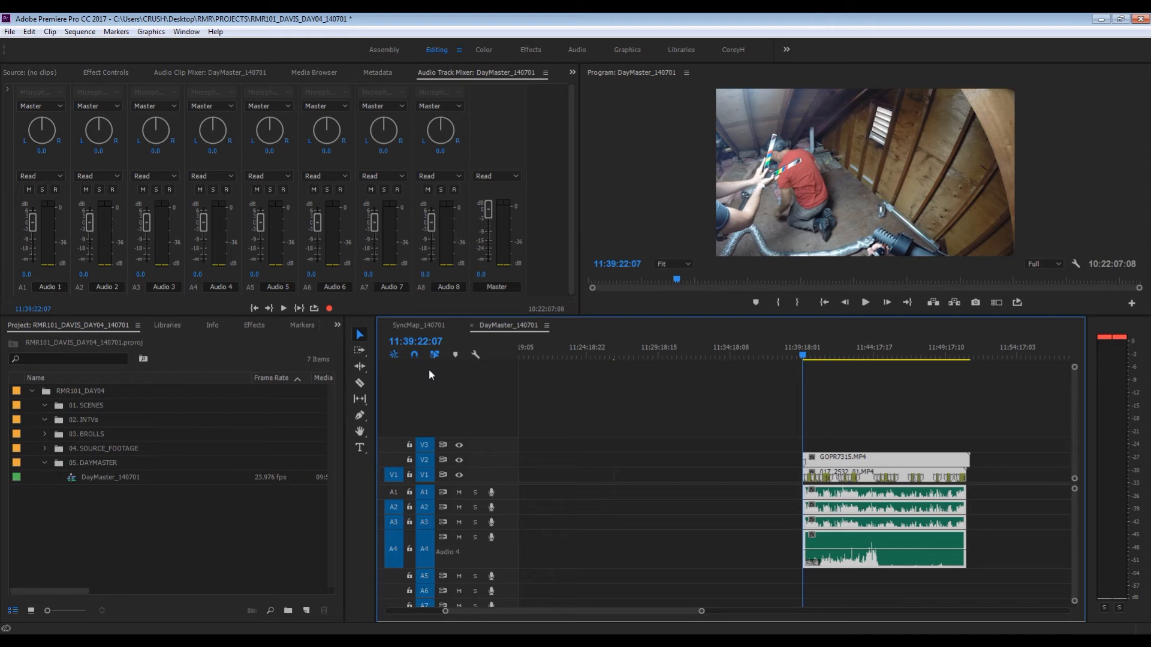
pyautogui.moveTo(810, 432); pyautogui.dragTo(870, 543)
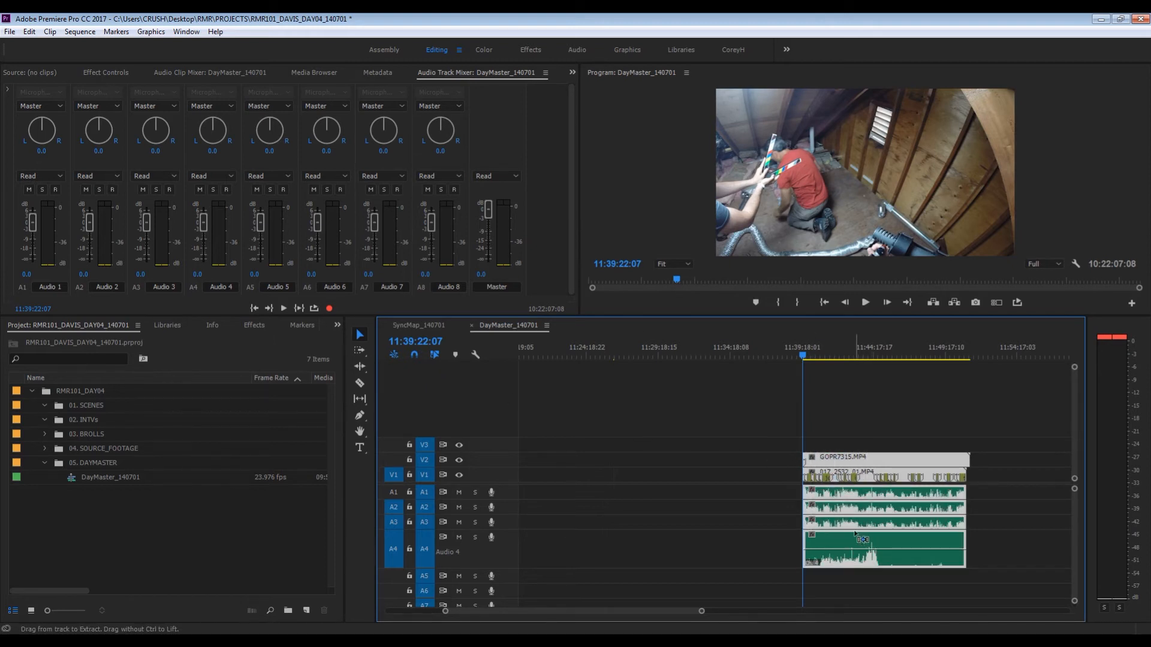
pyautogui.click(418, 341)
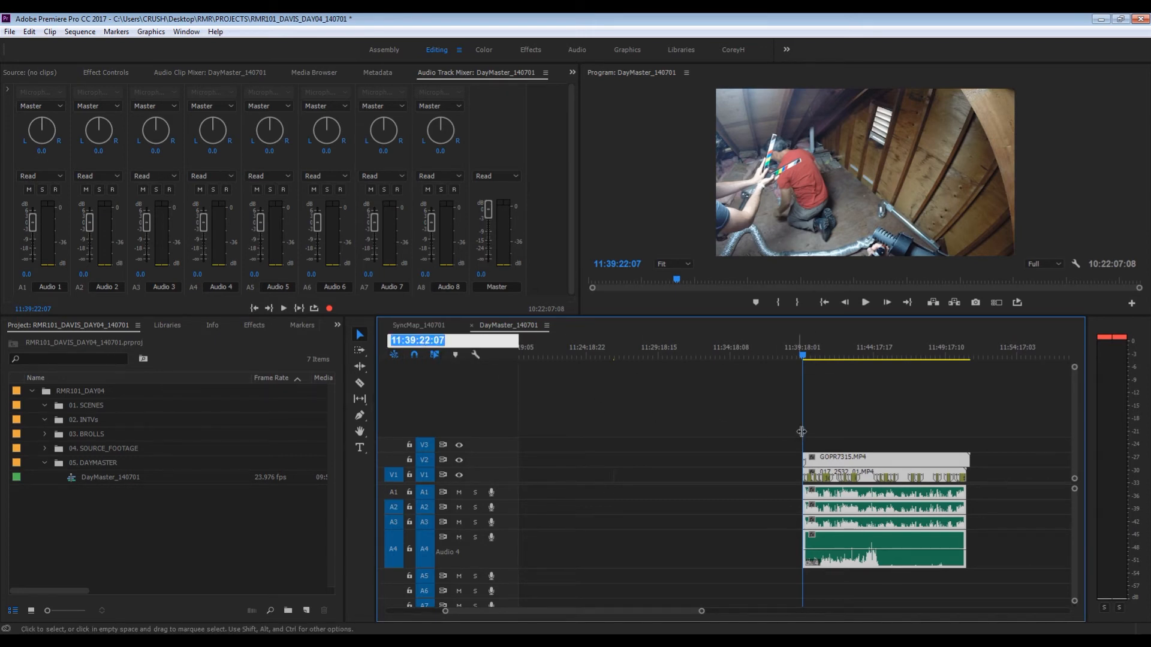
pyautogui.moveTo(850, 422); pyautogui.dragTo(907, 519)
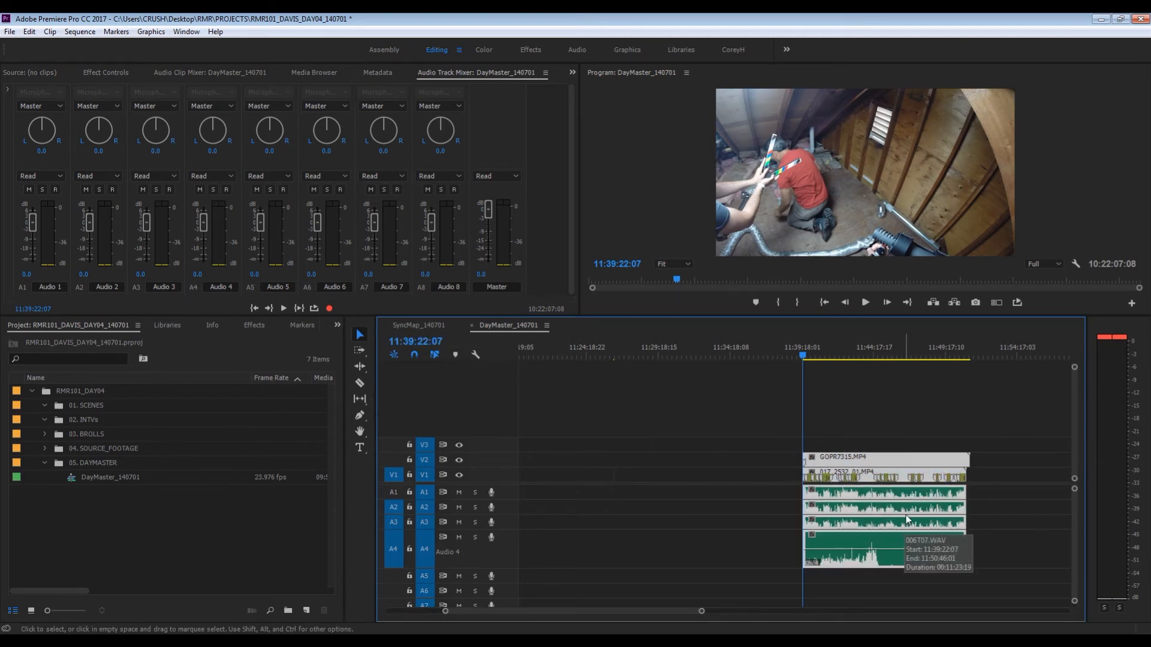
pyautogui.moveTo(868, 513); pyautogui.dragTo(870, 518)
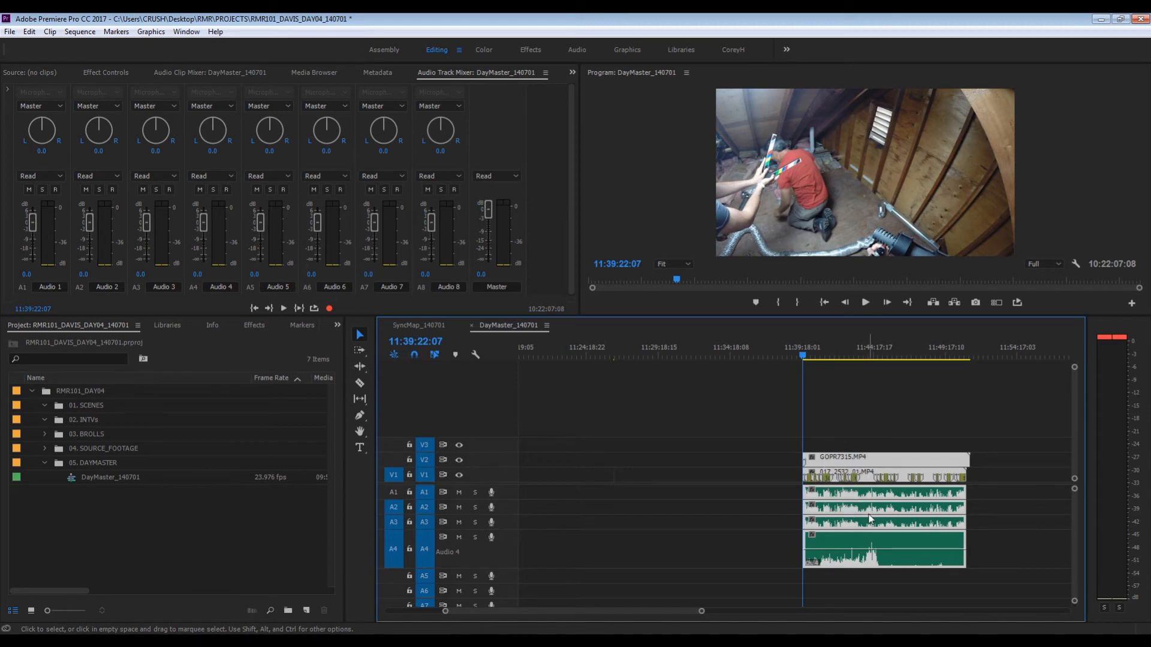
pyautogui.click(423, 341)
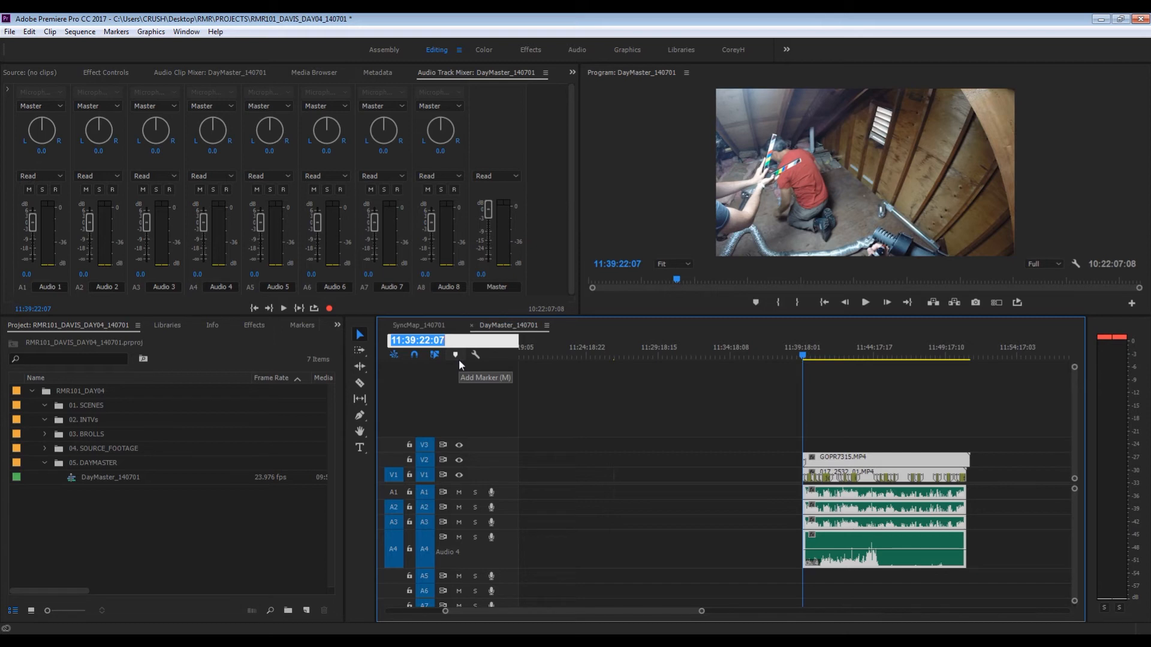
# - Duplicate 4ch_Multicam_Template in the Multicam_Templates bin under 04. SOURCE_FOOTAGE
pyautogui.click(45, 448)
pyautogui.scroll(-1, 93, 507)
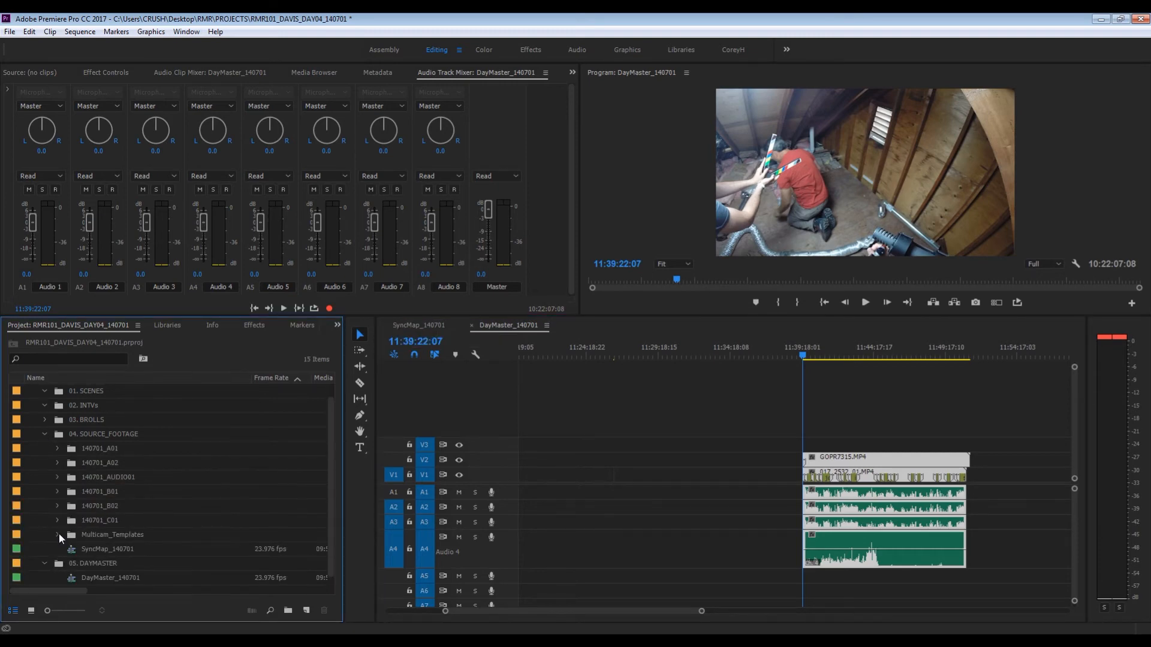
pyautogui.click(57, 534)
pyautogui.scroll(-1, 78, 533)
pyautogui.click(81, 534)
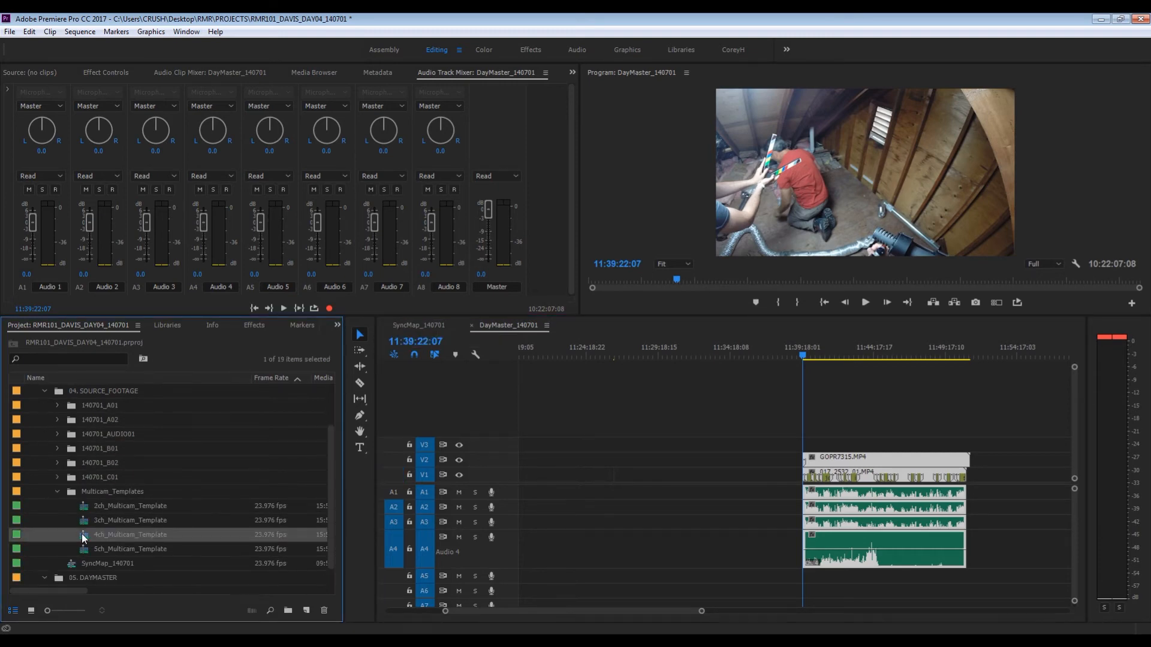
pyautogui.rightClick(81, 534)
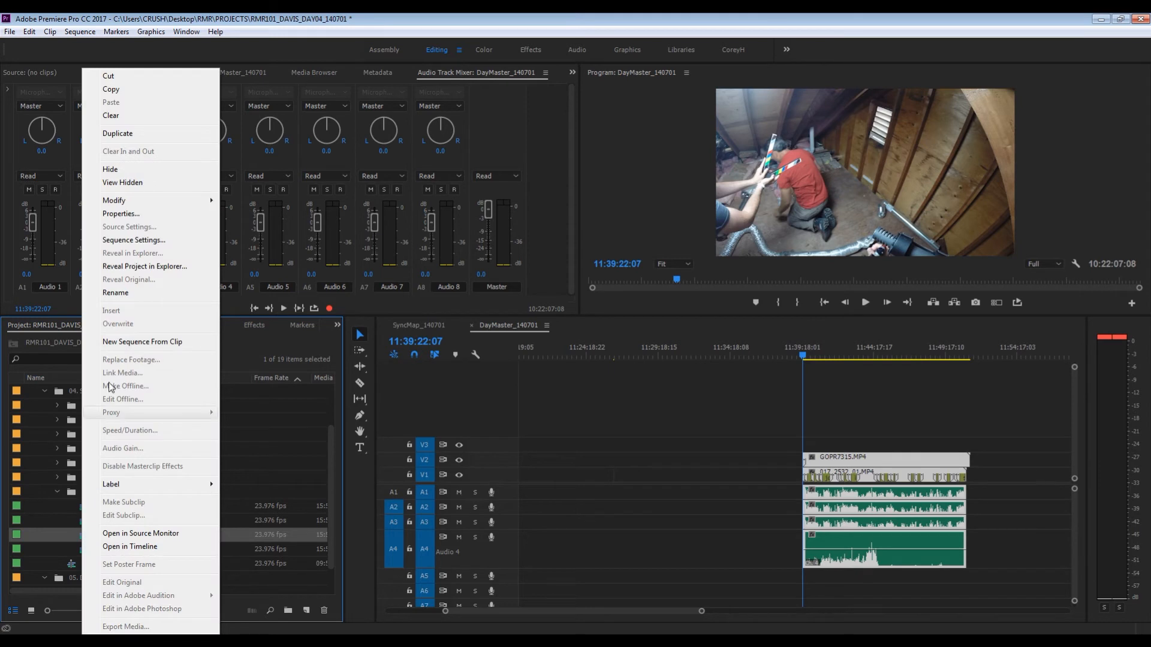
pyautogui.click(116, 137)
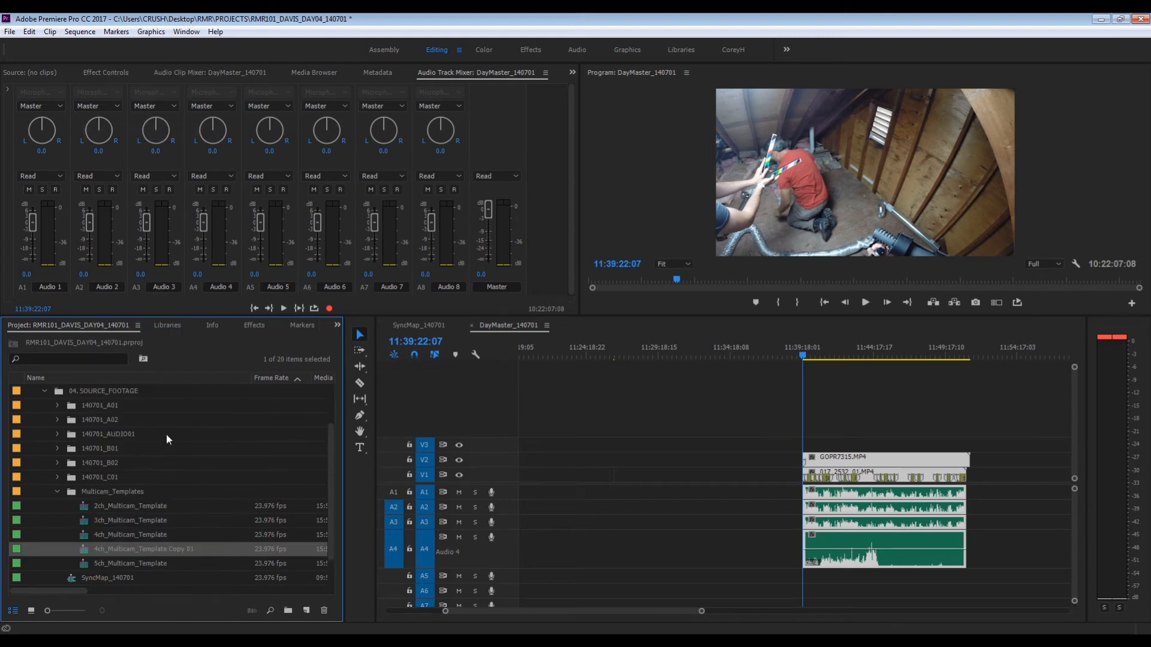
# - Rename the duplicated four-channel template as 140701_ATTIC_SCENE_01
pyautogui.click(109, 546)
pyautogui.write('14')
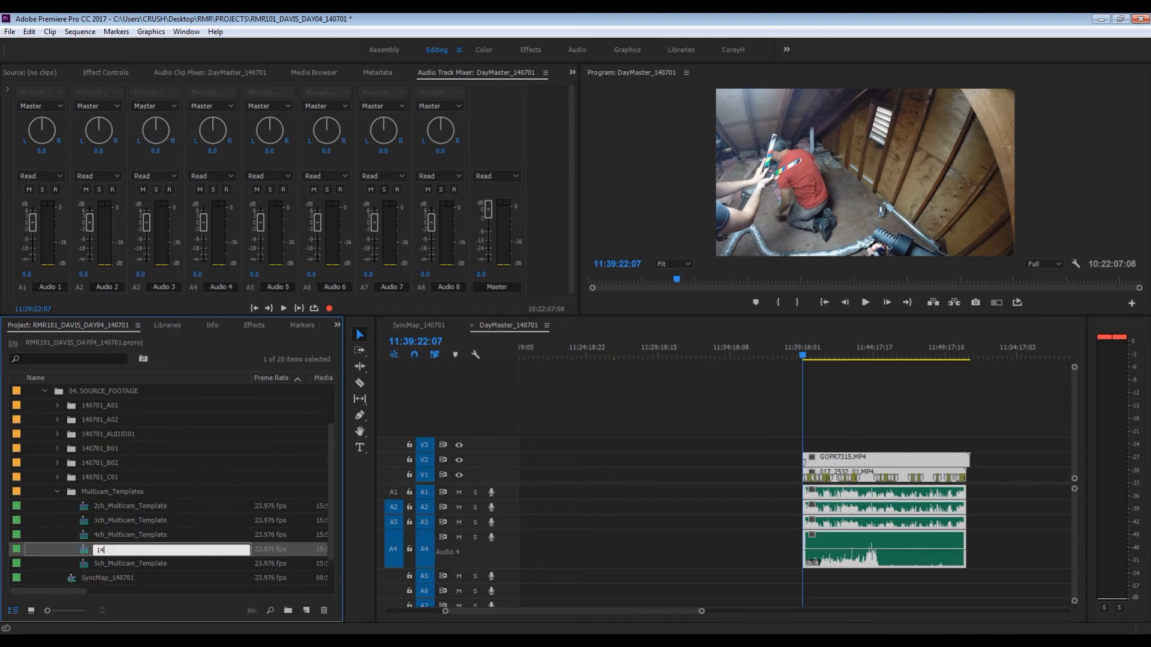
pyautogui.write('0701_')
pyautogui.write('ATTIC_SCENE_01')
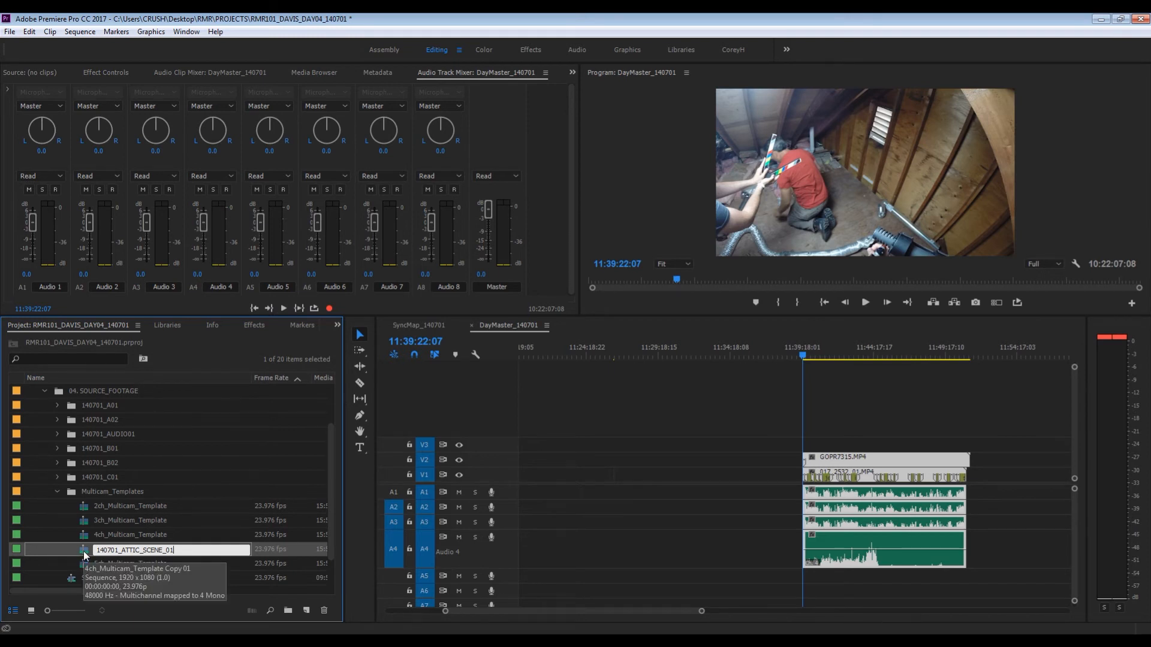
pyautogui.press('Return')
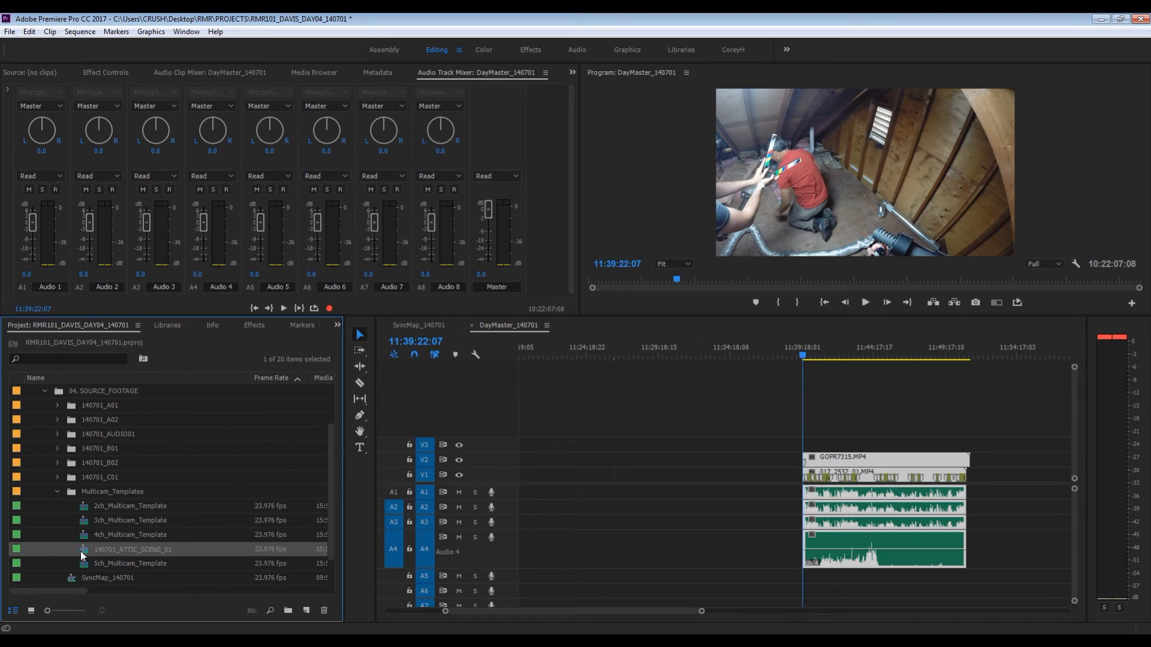
# - Open the 140701_ATTIC_SCENE_01 sequence and set its start time to 11:39:22:07
pyautogui.doubleClick(82, 554)
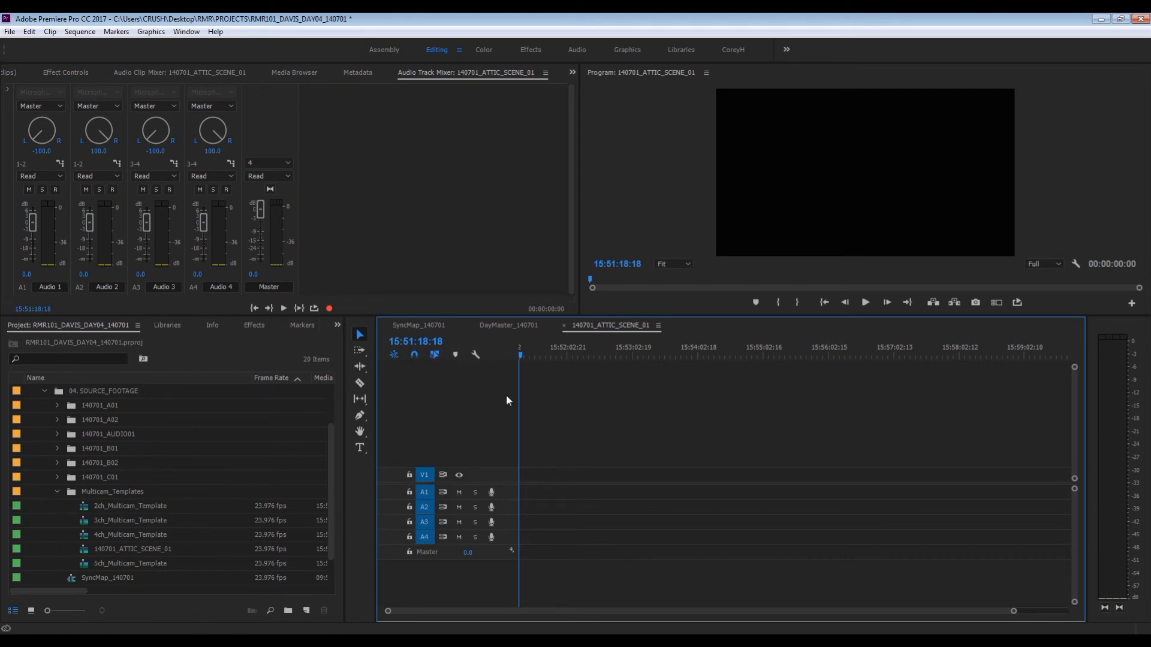
pyautogui.hotkey('alt', 's')
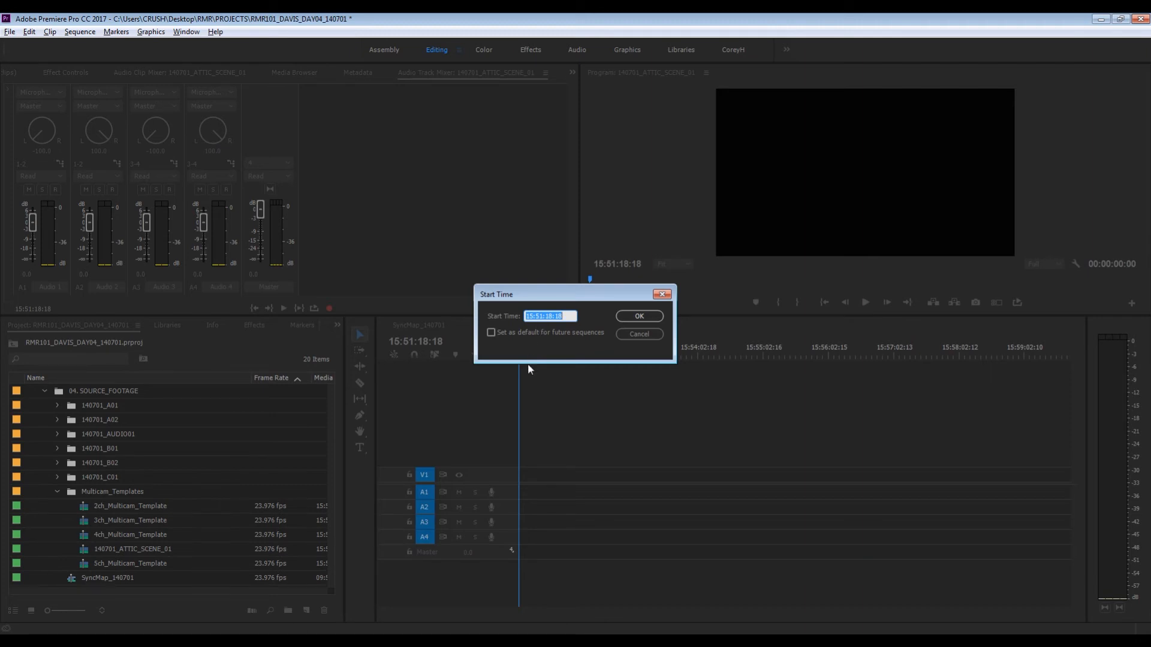
pyautogui.click(623, 336)
pyautogui.click(658, 325)
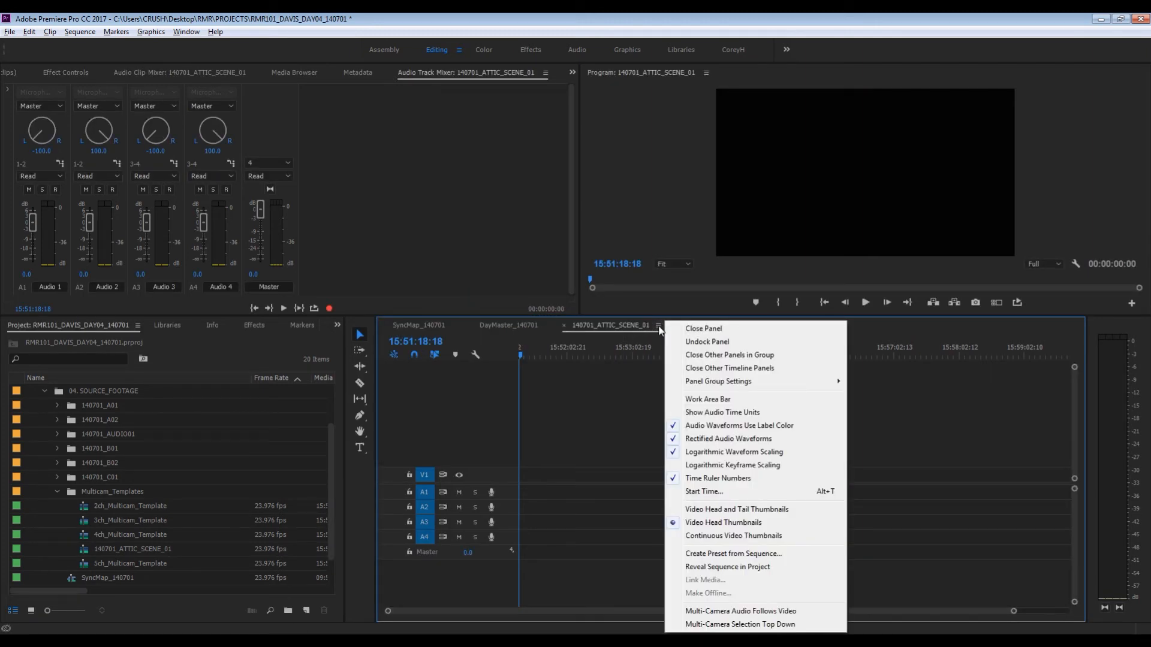
pyautogui.click(702, 491)
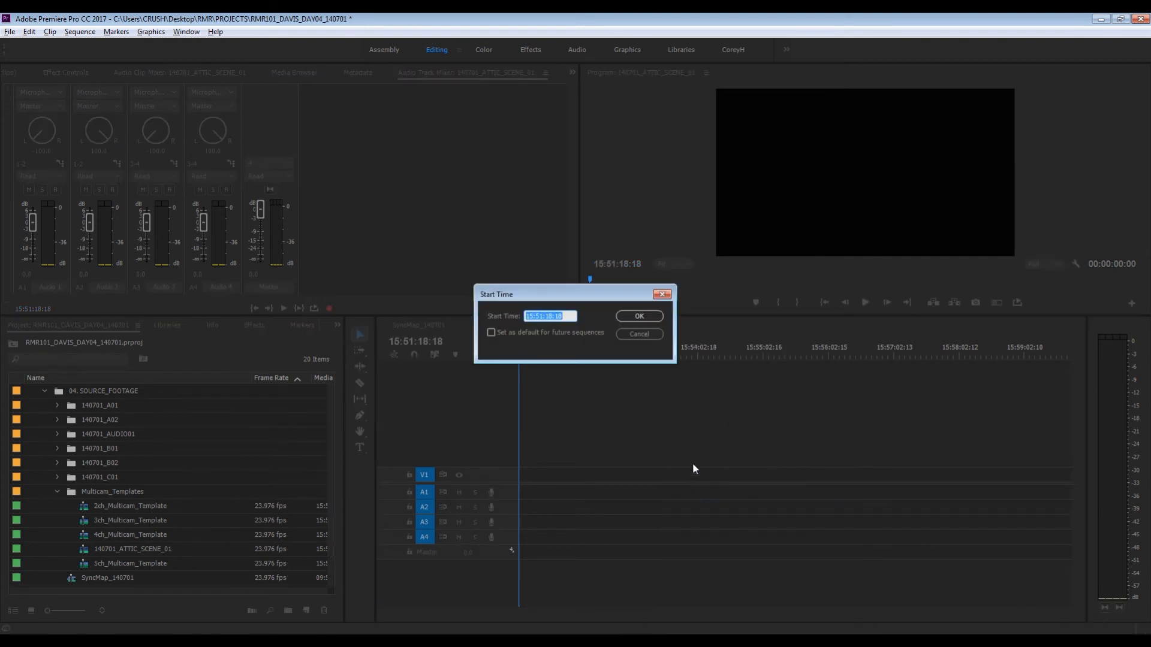
pyautogui.hotkey('ctrl', 'v')
pyautogui.click(636, 317)
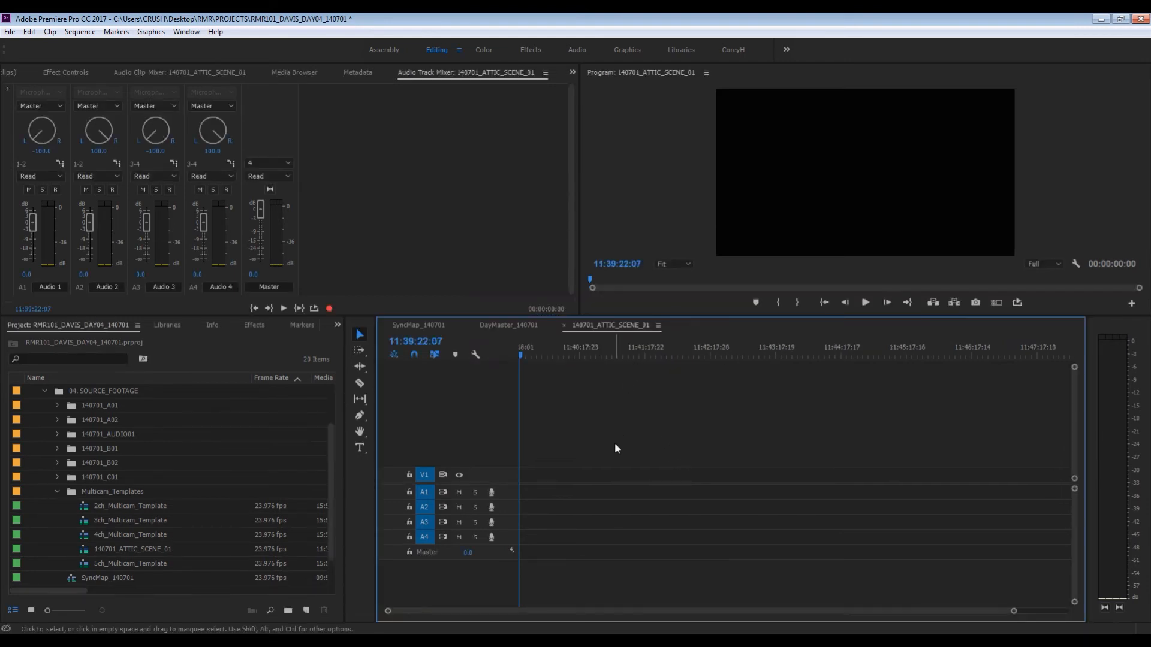
# - Paste the copied two-camera scene at the start of 140701_ATTIC_SCENE_01 and compare it with the original clips in DayMaster_140701
pyautogui.hotkey('ctrl', 'v')
pyautogui.press('\\')
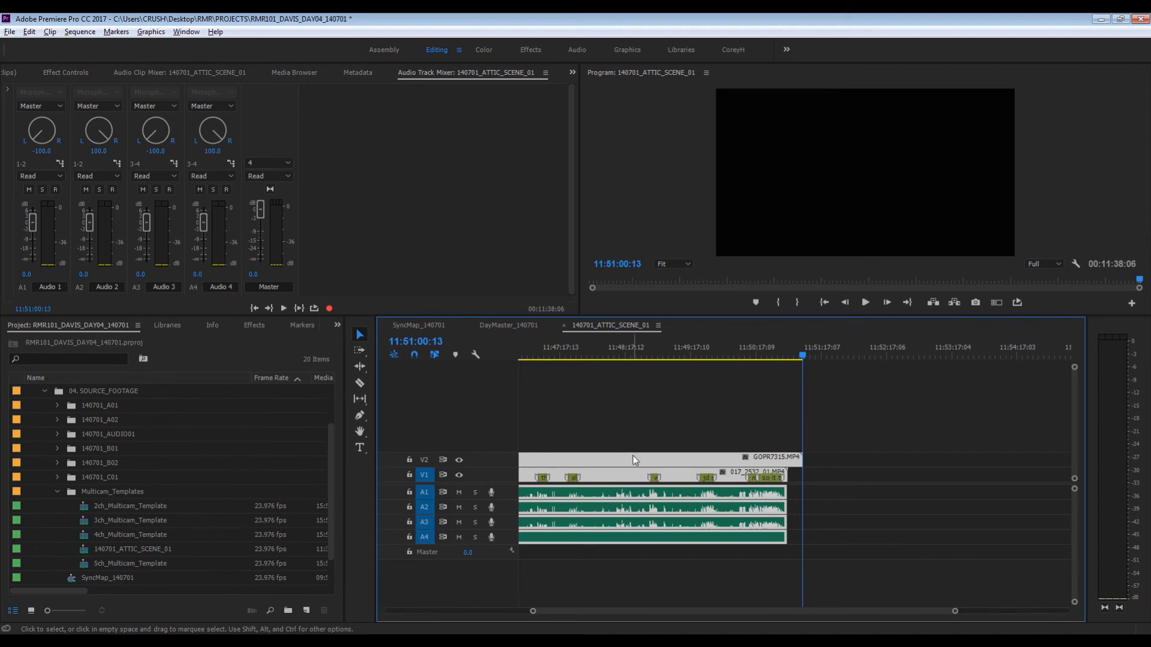
pyautogui.click(510, 325)
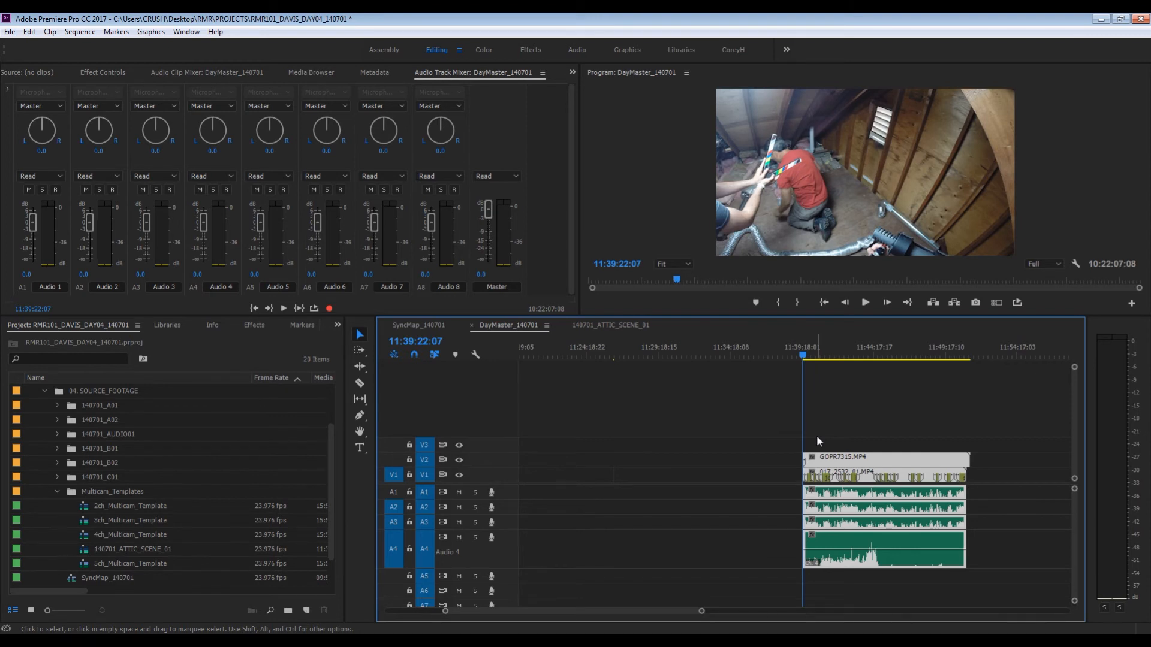
pyautogui.click(606, 325)
# - Check the start time setting of the 140701_ATTIC_SCENE_01 sequence
pyautogui.click(451, 342)
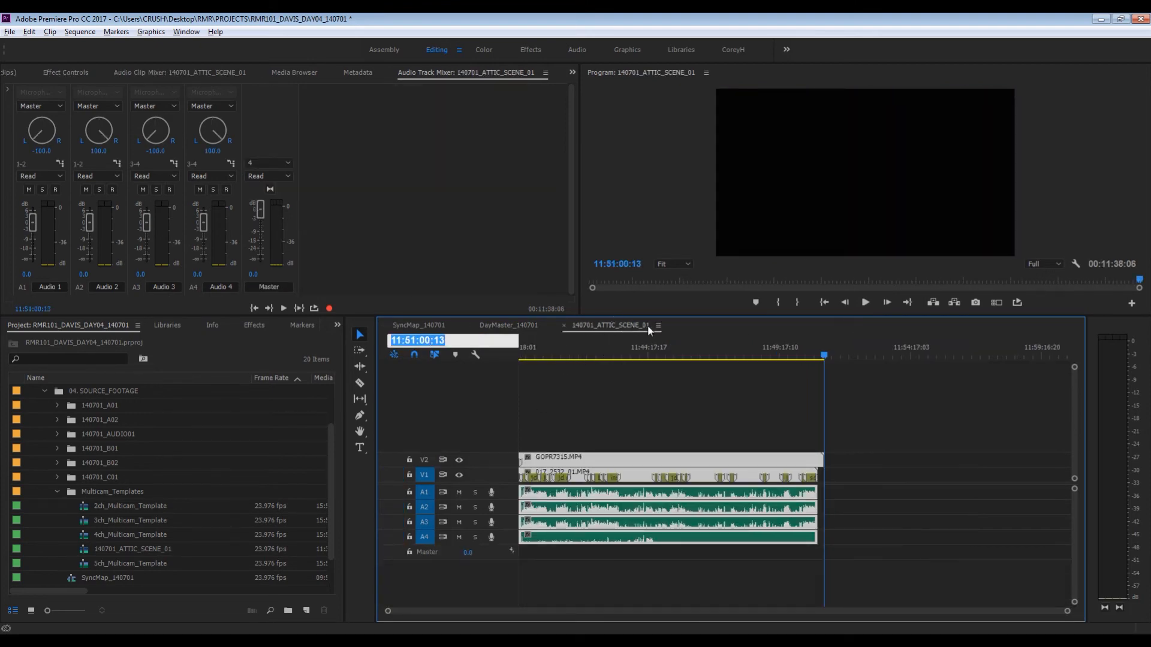
pyautogui.click(658, 325)
pyautogui.click(411, 341)
pyautogui.click(594, 375)
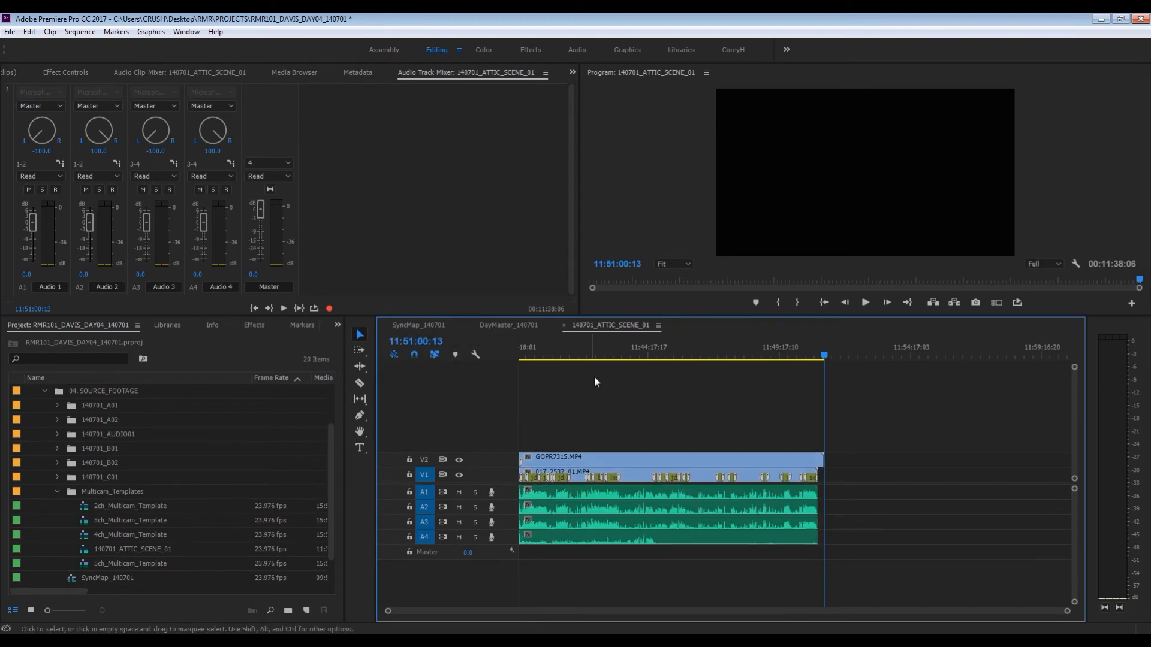
pyautogui.click(658, 325)
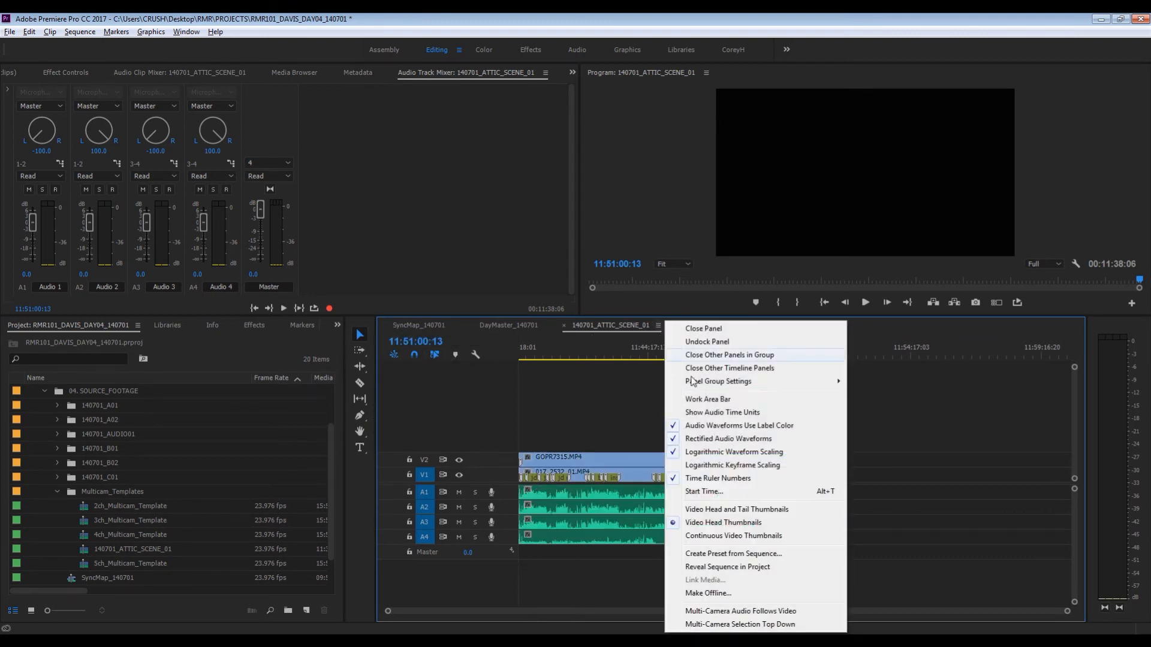
pyautogui.click(700, 492)
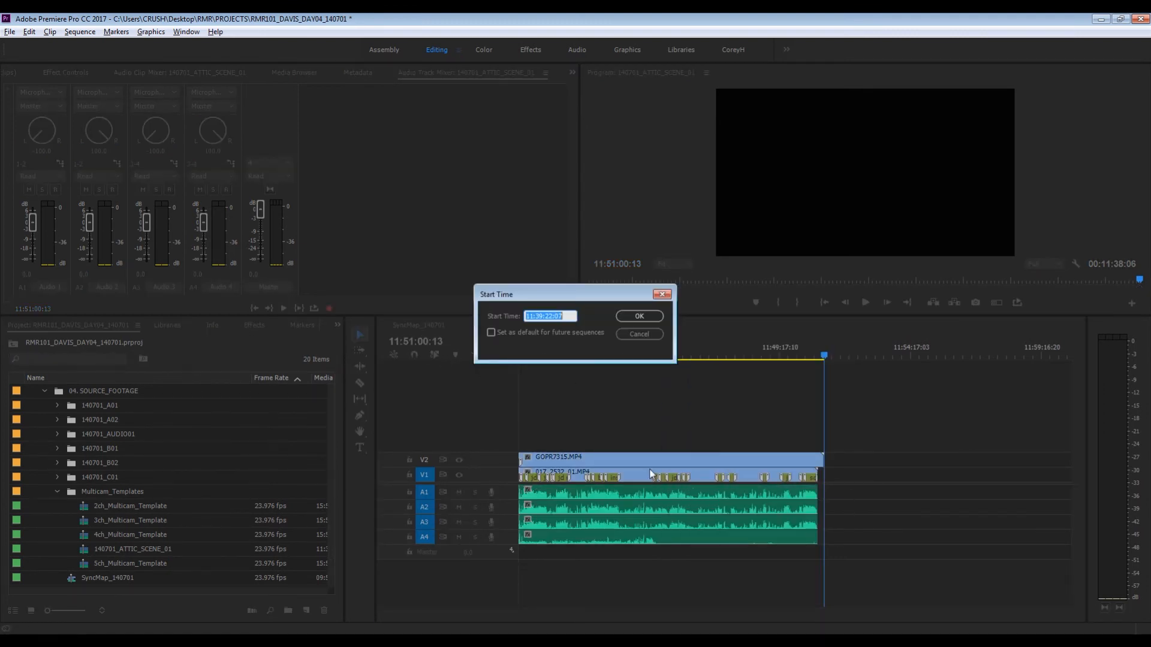
pyautogui.click(637, 317)
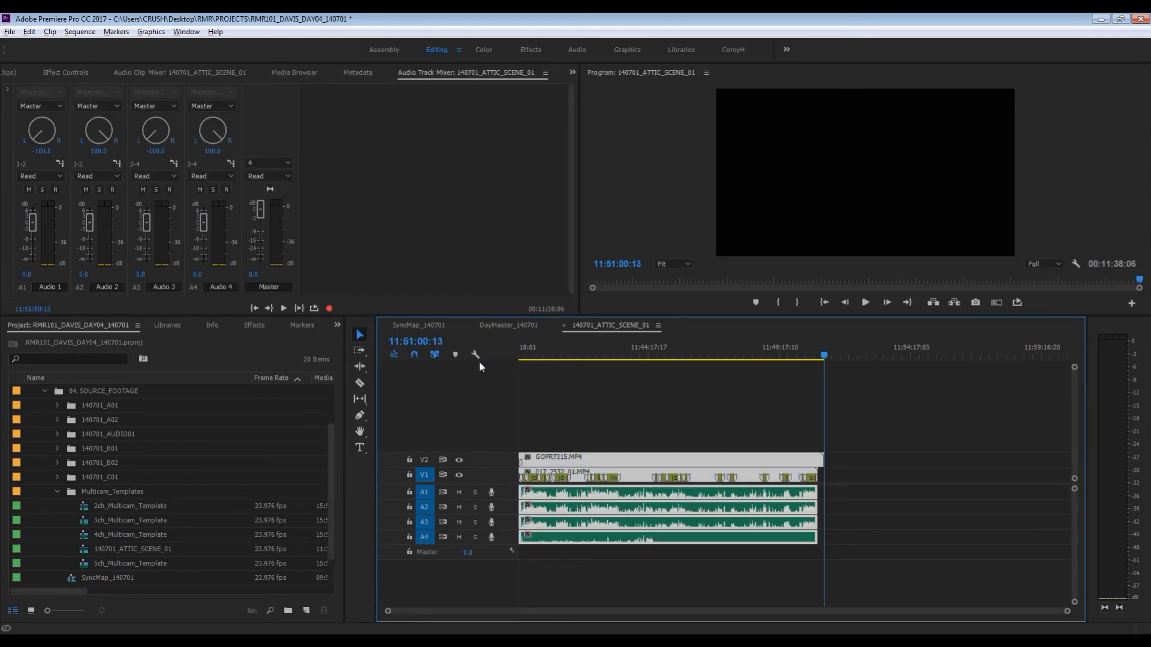
# - Close 140701_ATTIC_SCENE_01 and overwrite it onto V1 of DayMaster_140701 as a multicam clip starting at 11:39:22:07
pyautogui.click(592, 420)
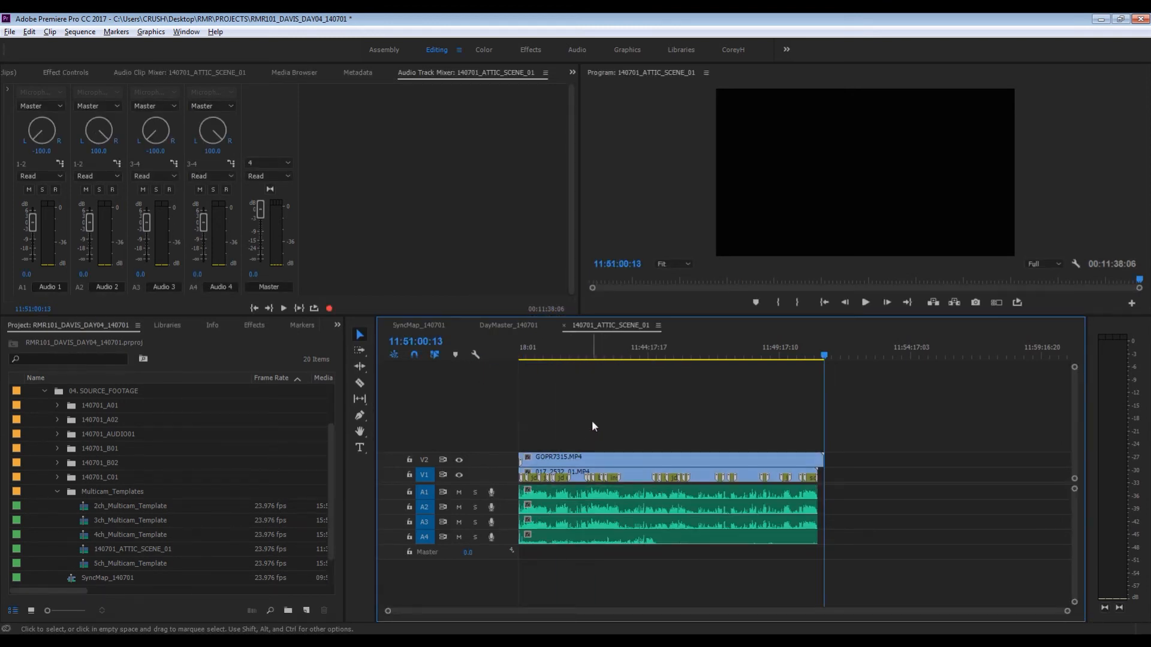
pyautogui.click(564, 326)
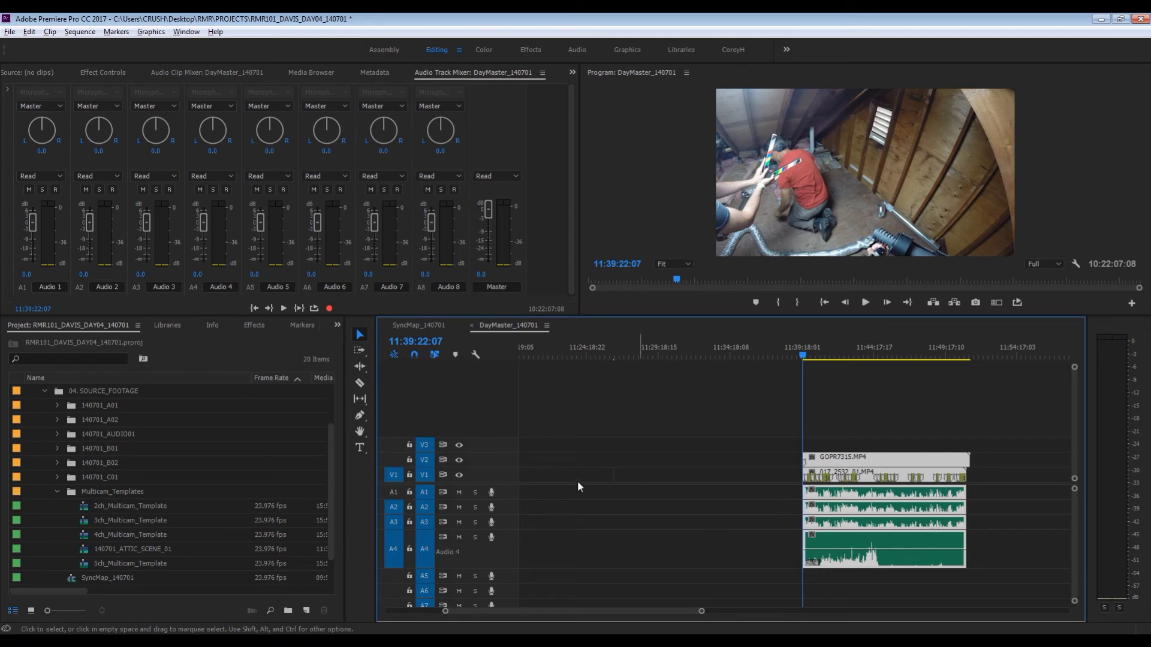
pyautogui.moveTo(85, 551); pyautogui.dragTo(805, 491)
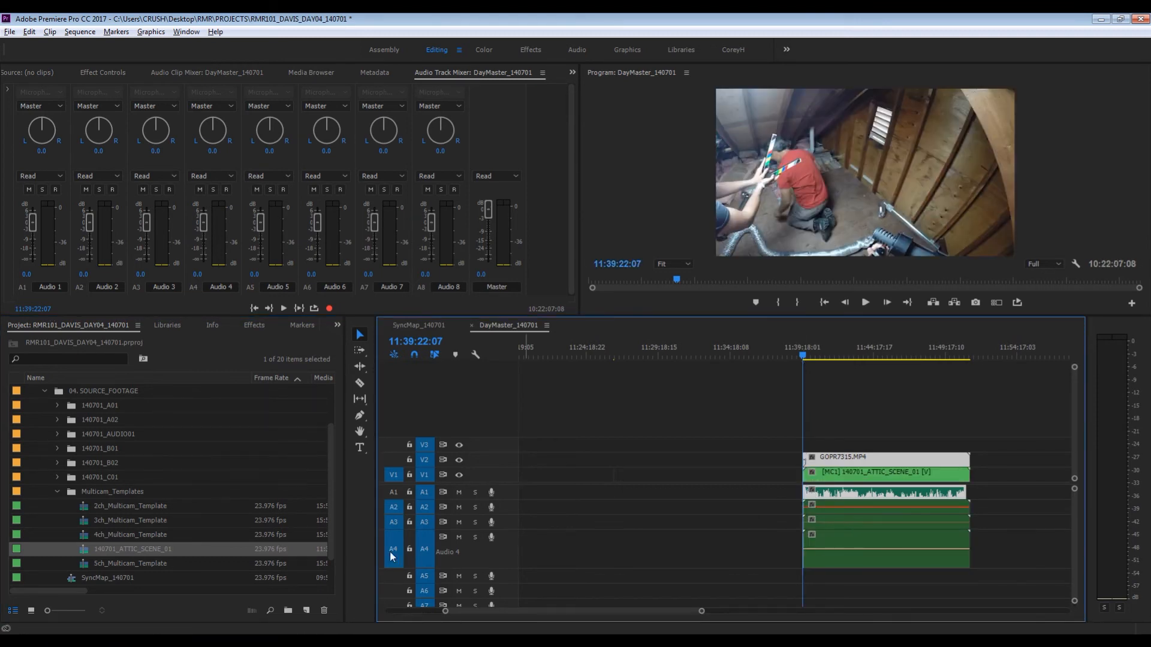
# - Enable the A1 source patch, overwrite 140701_ATTIC_SCENE_01 onto V1 at 11:39:22:07 with all four audio channels, and delete GOPR7315.MP4 from V2
pyautogui.click(393, 492)
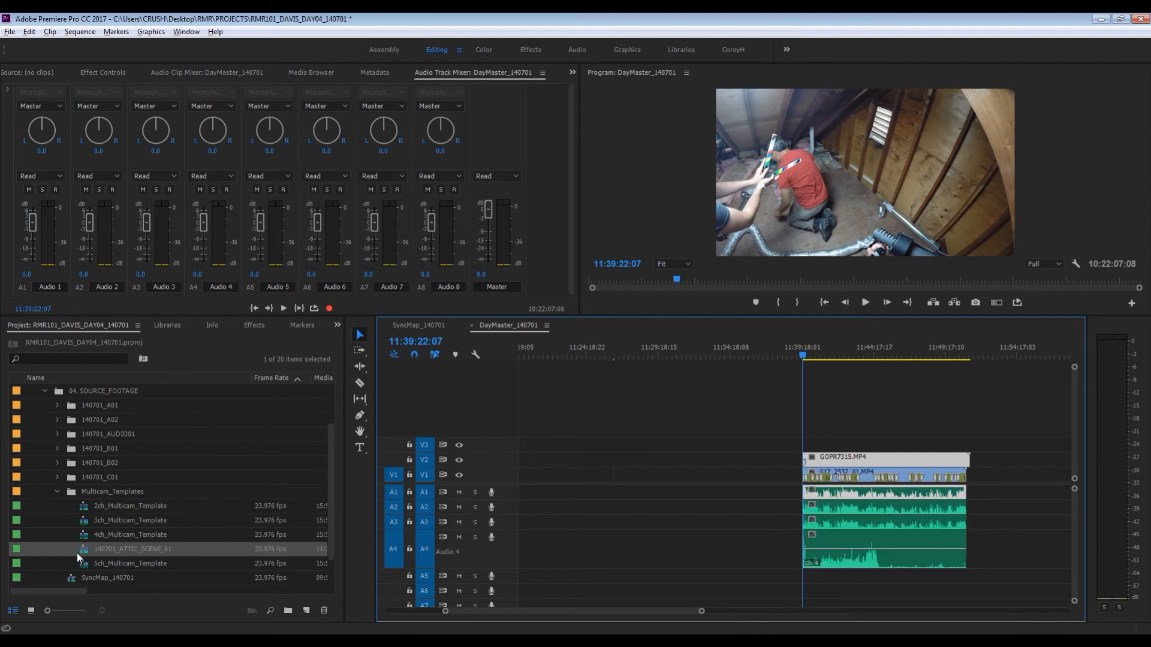
pyautogui.moveTo(85, 549); pyautogui.dragTo(803, 480)
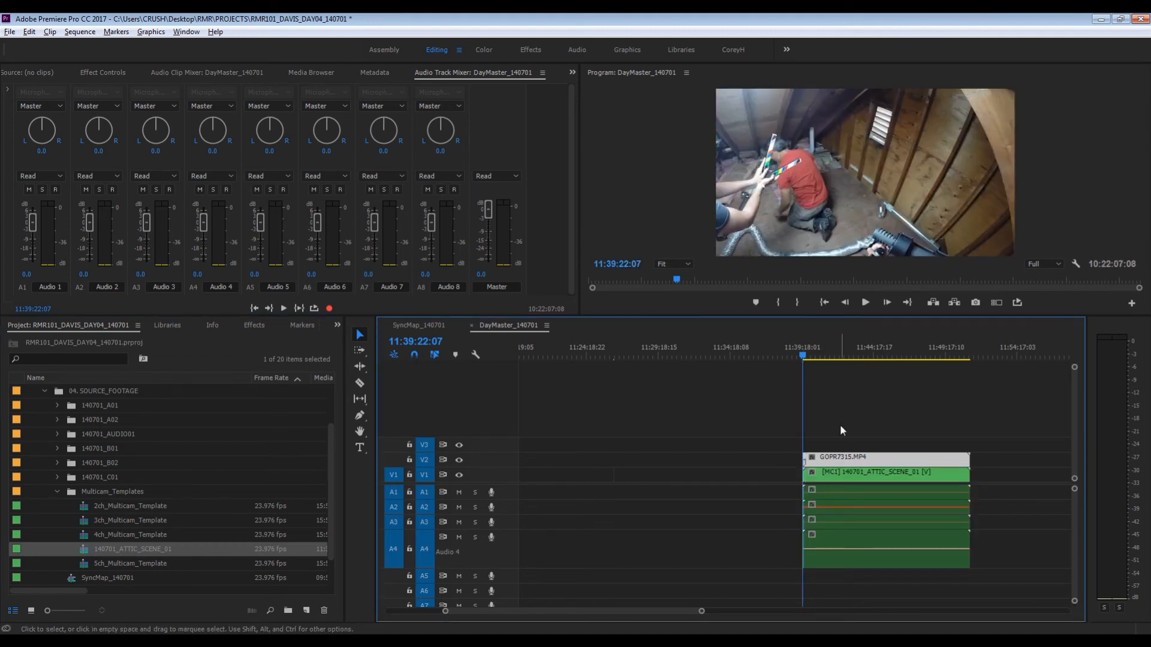
pyautogui.moveTo(840, 426); pyautogui.dragTo(866, 460)
pyautogui.press('Delete')
# - Play the multicam clip in DayMaster_140701, turn on the multi-camera view, and scrub through the start of the scene
pyautogui.press('space')
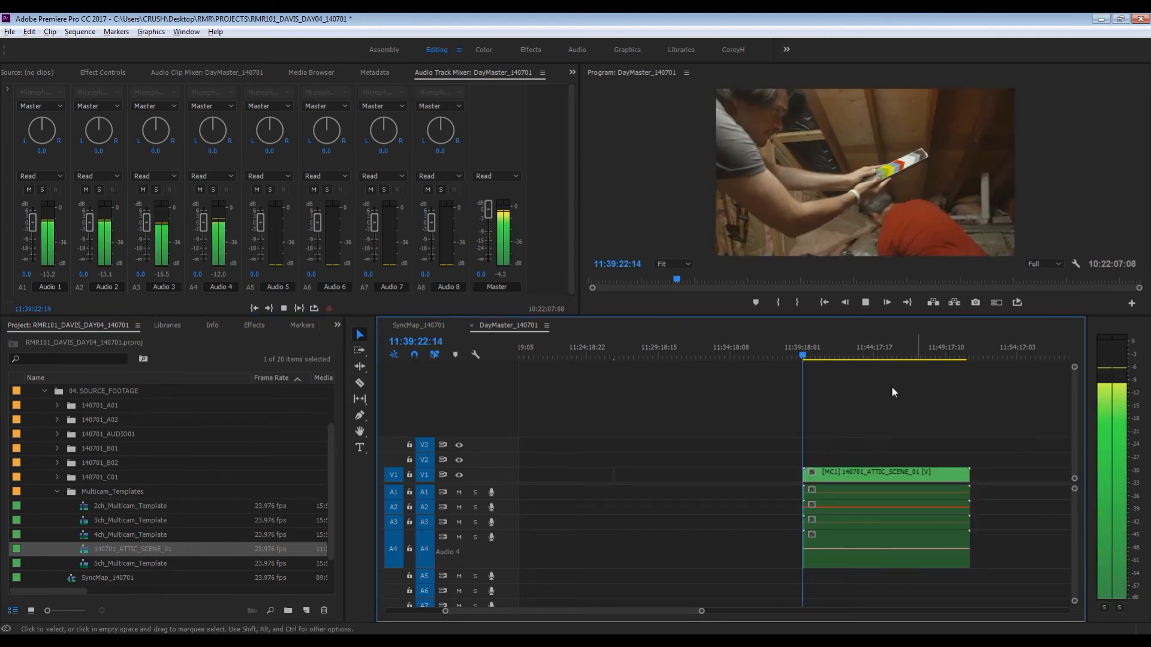
pyautogui.click(996, 303)
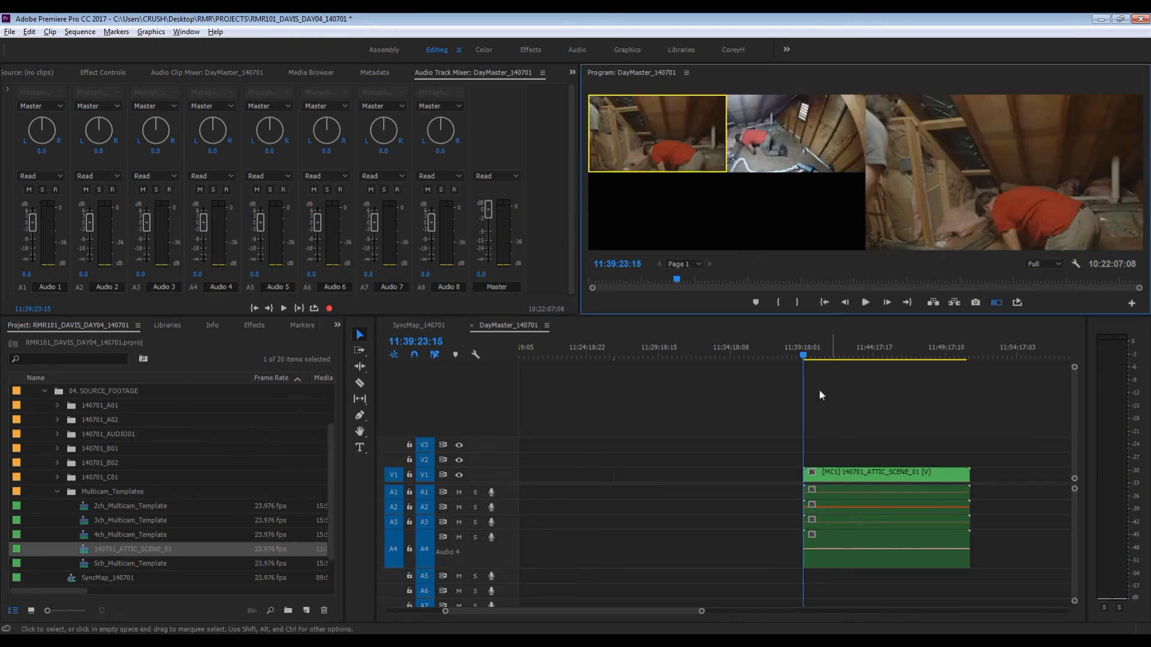
pyautogui.moveTo(825, 355)
pyautogui.mouseDown()
pyautogui.moveTo(863, 355)
pyautogui.moveTo(826, 366)
pyautogui.mouseUp()
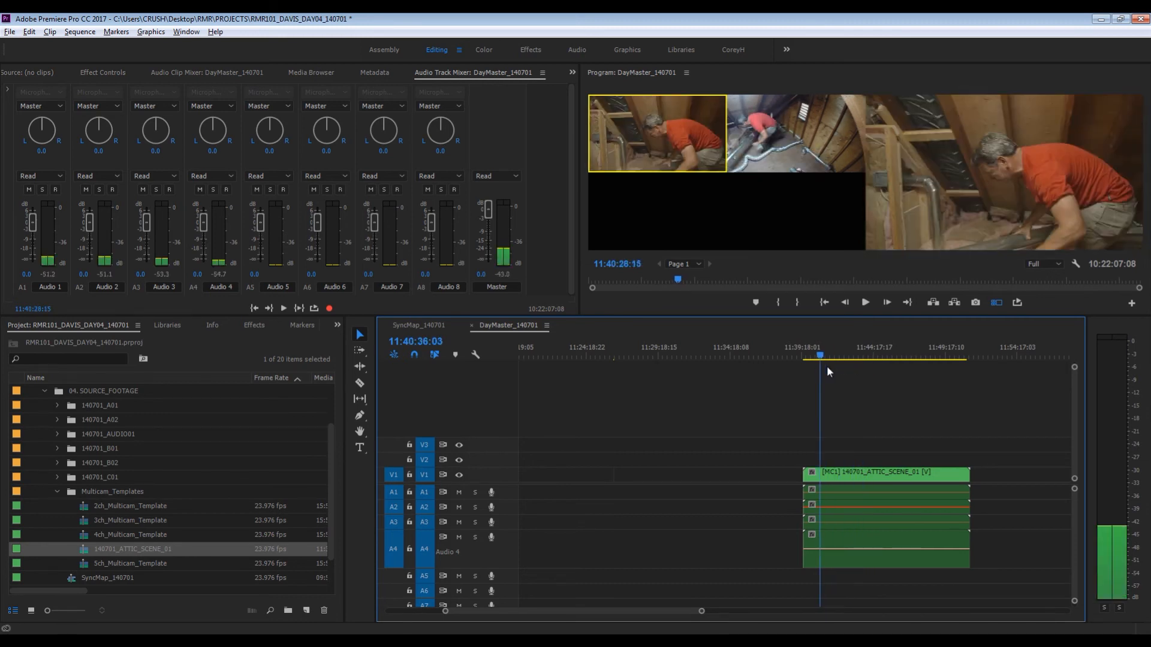
# - Check the source sequence inside the multicam clip against its playback in DayMaster_140701 and reduce the height of audio track A4
pyautogui.doubleClick(834, 473)
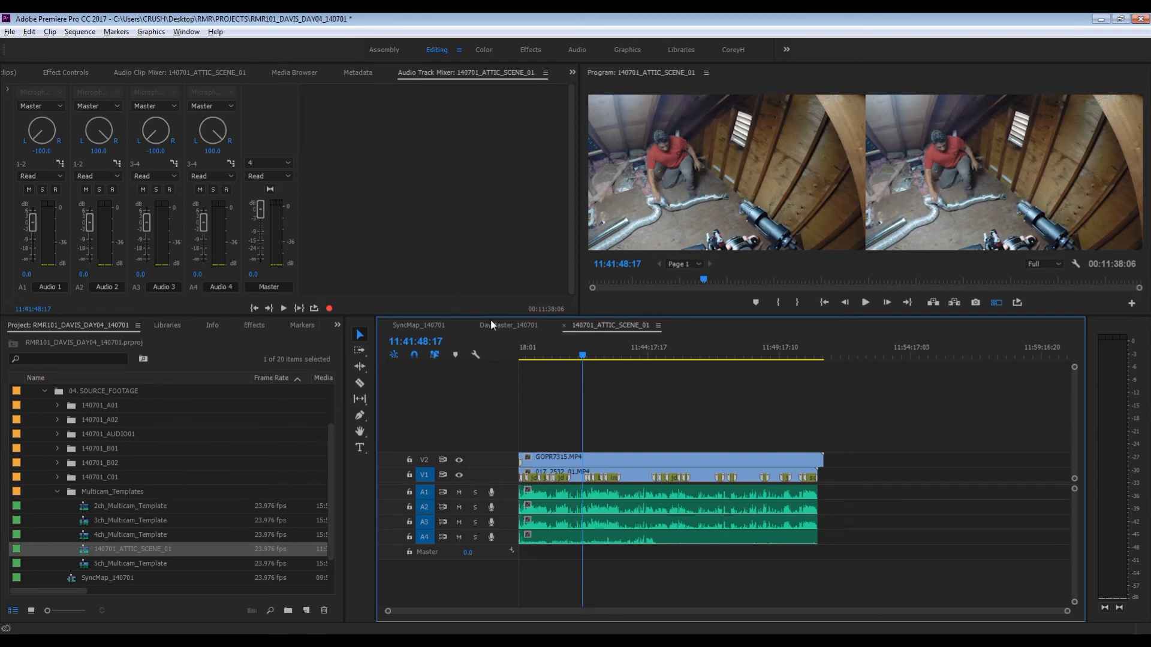
pyautogui.click(565, 327)
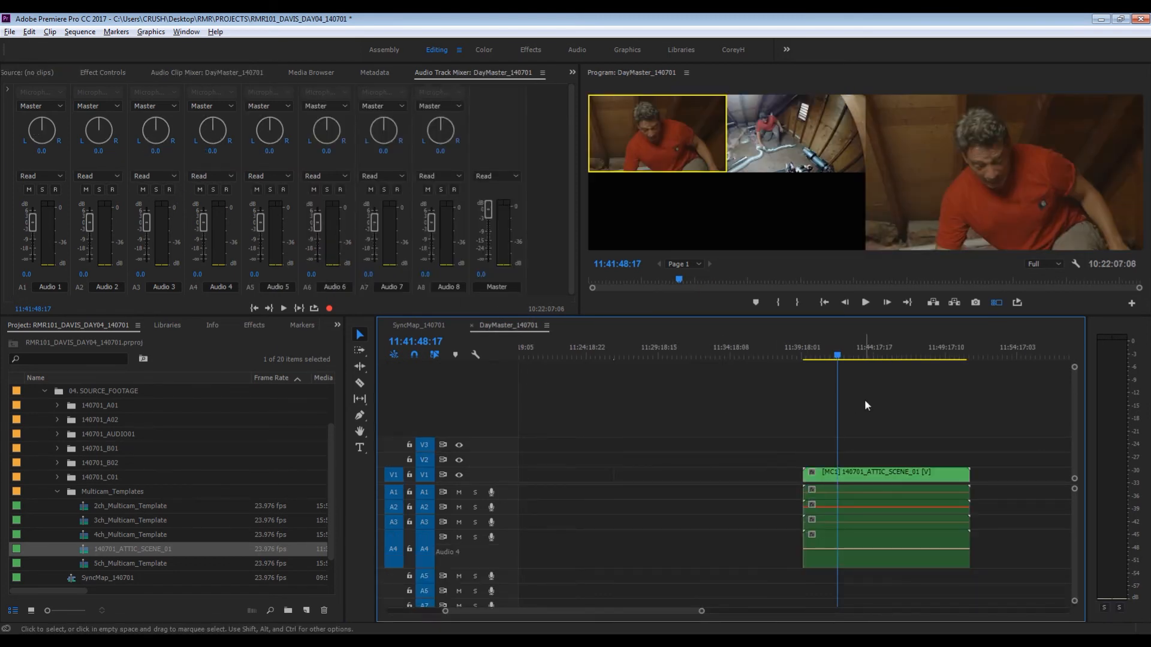
pyautogui.press('space')
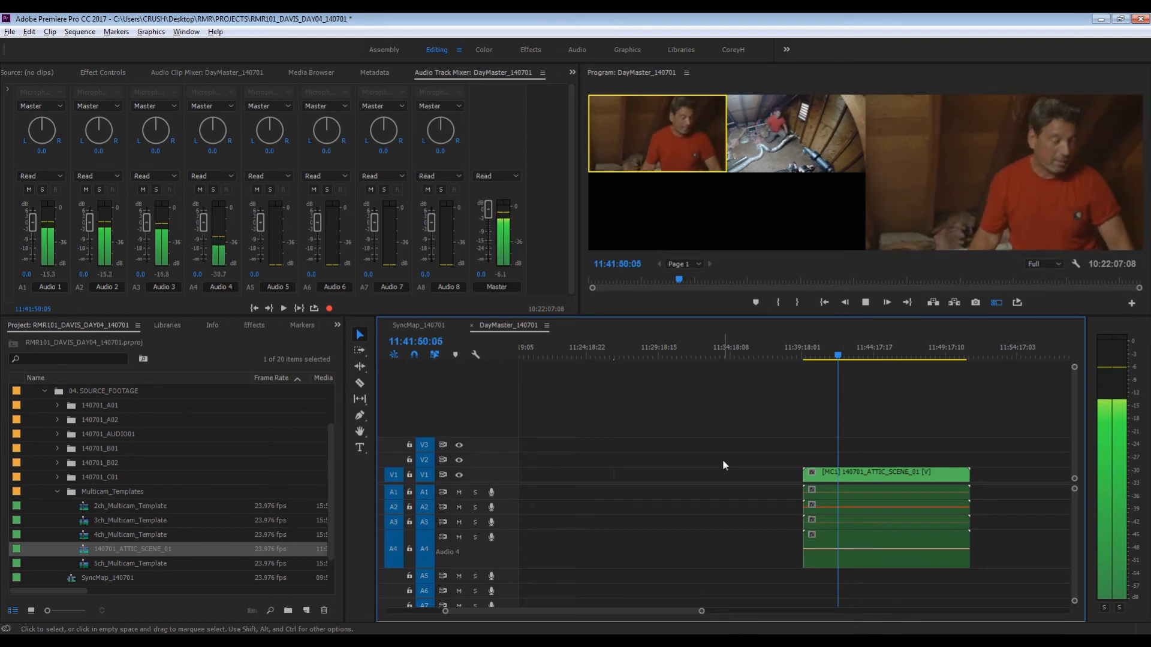
pyautogui.press('space')
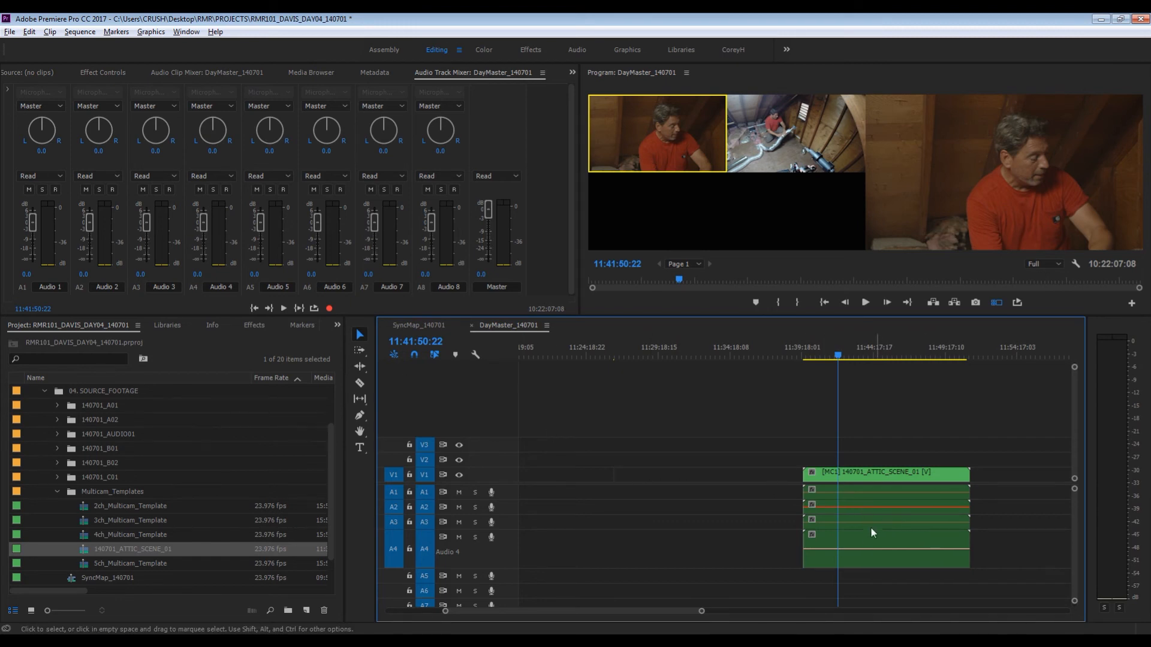
pyautogui.doubleClick(501, 553)
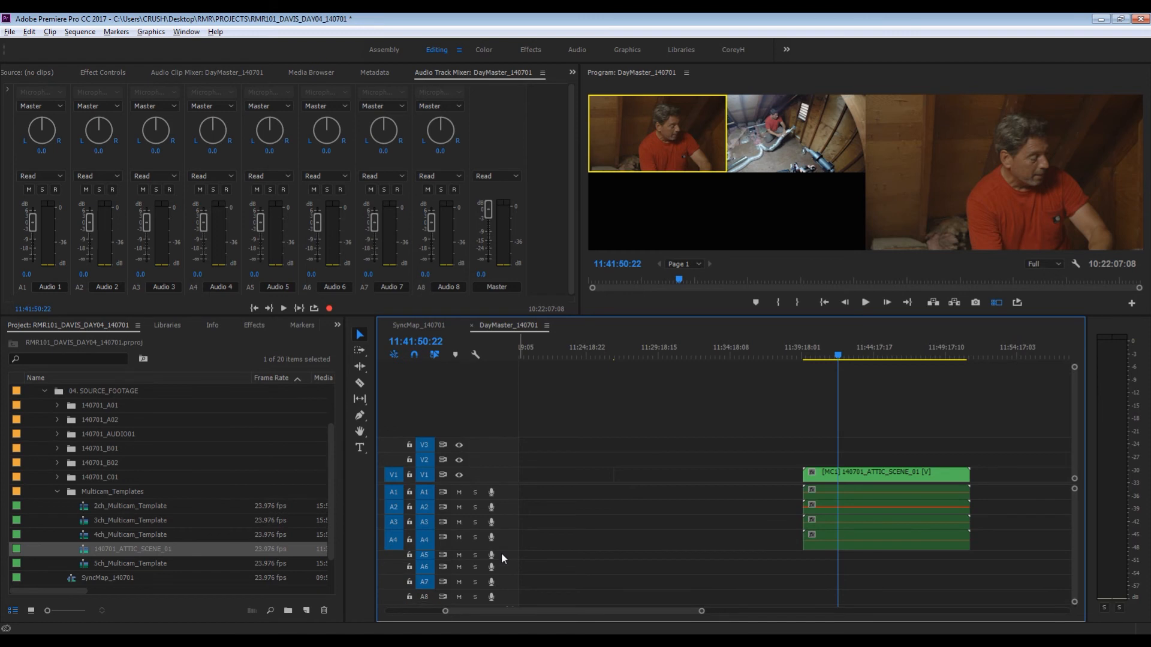
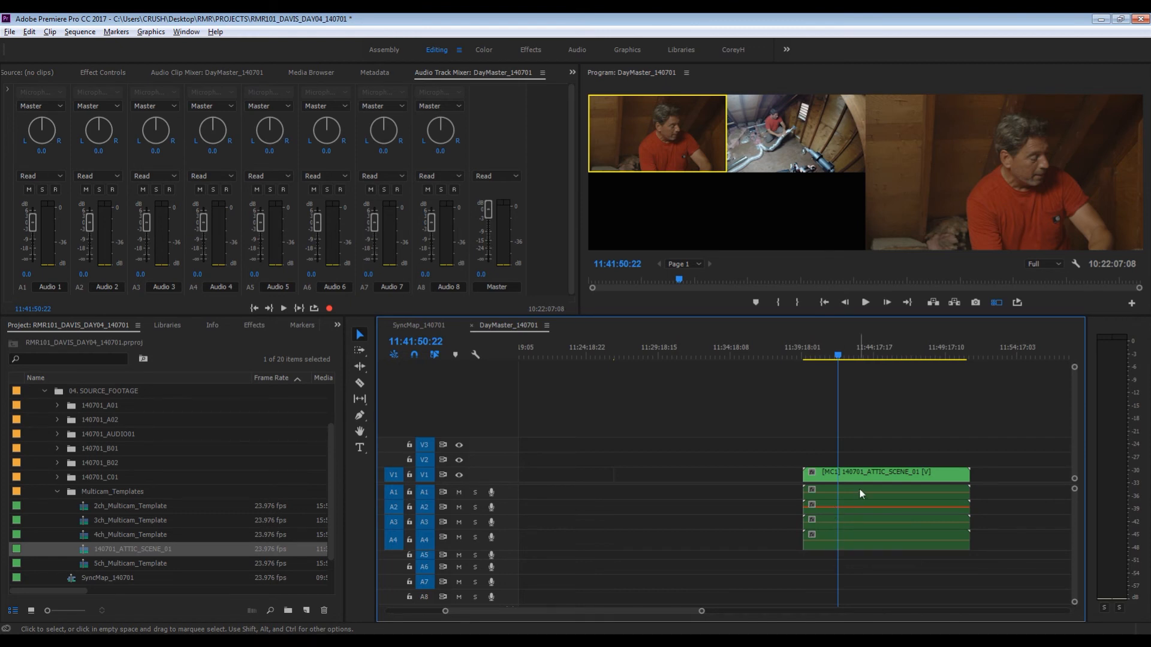
# - Save the project and move the DayMaster_140701 playhead to the start of the interview clip at 13:03:55:03
pyautogui.hotkey('ctrl', 's')
pyautogui.press('\\')
pyautogui.press('\\')
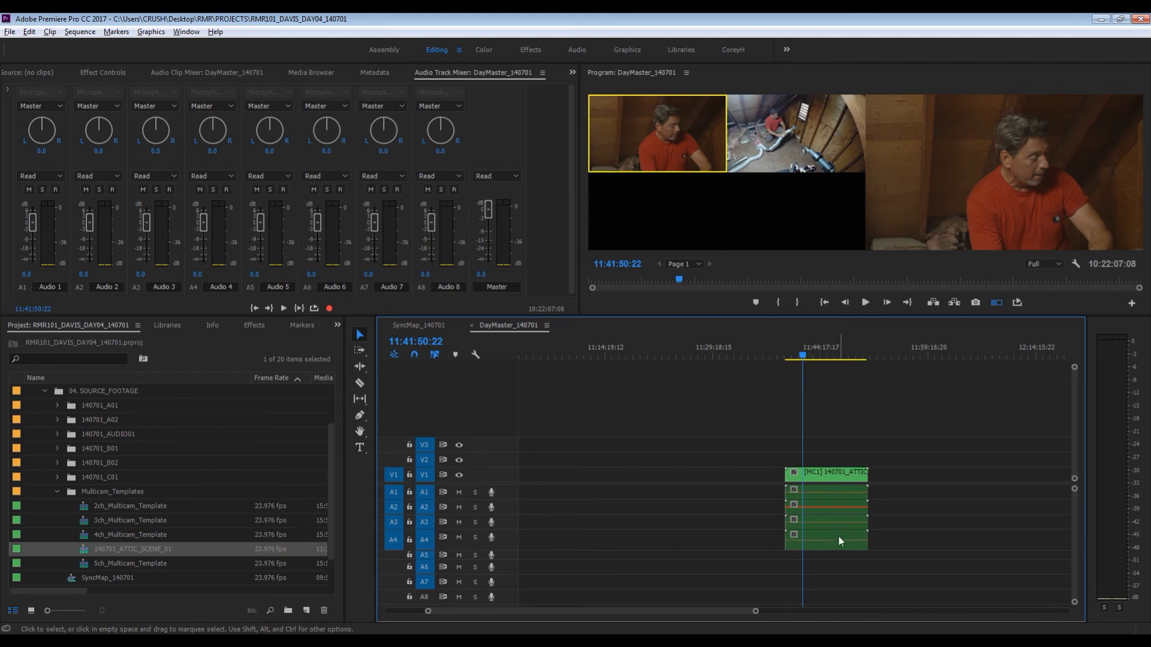
pyautogui.press('\\')
pyautogui.press('Down')
pyautogui.press('Down')
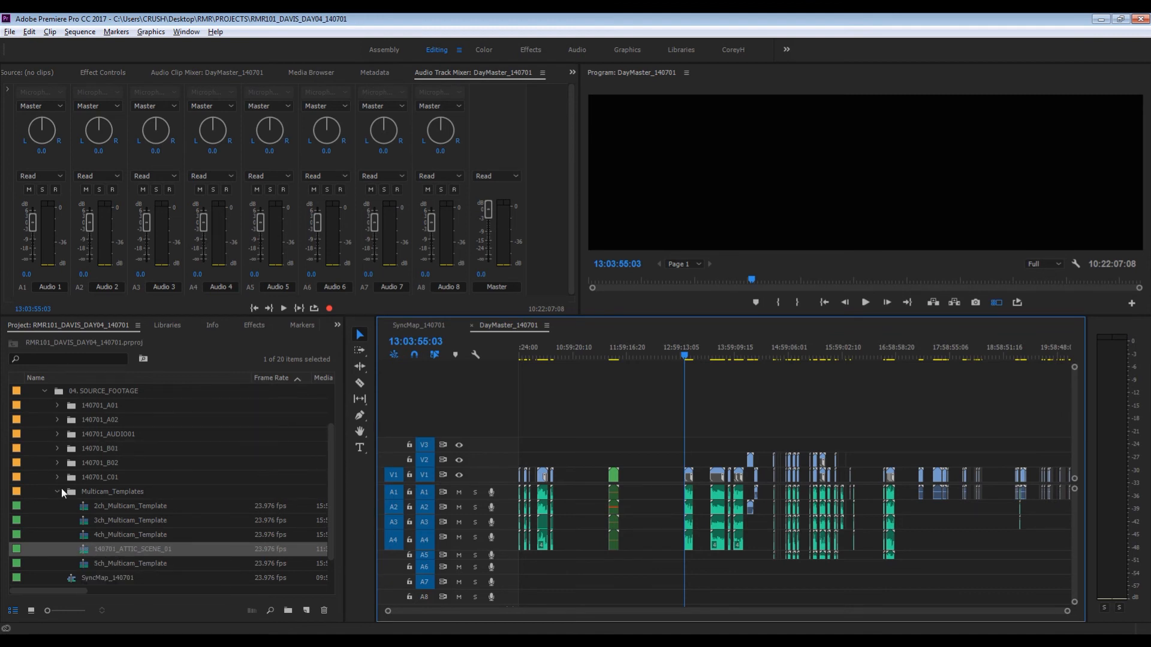
# - Create a new bin inside the 01. SCENES bin
pyautogui.scroll(1, 102, 498)
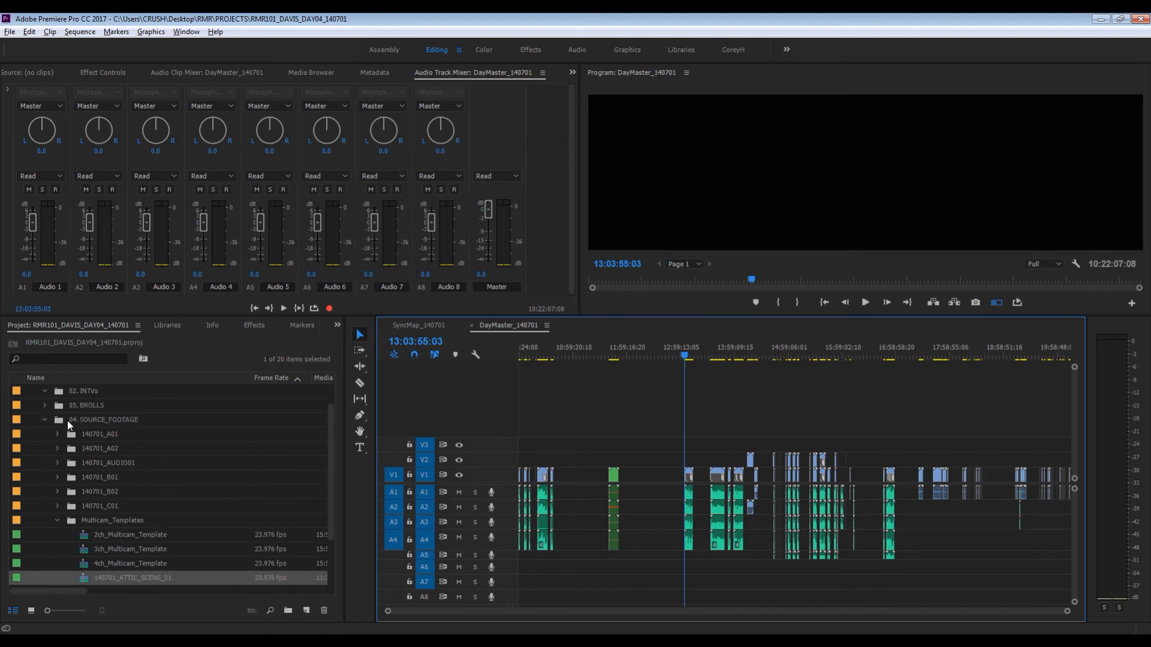
pyautogui.click(83, 575)
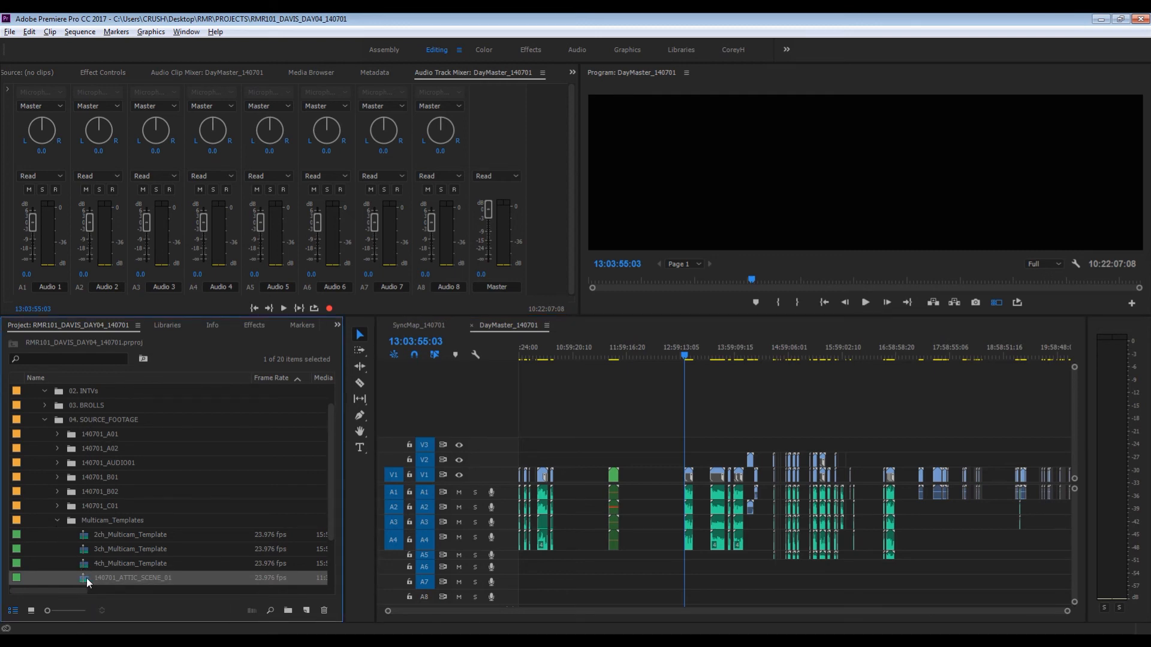
pyautogui.scroll(-1, 102, 542)
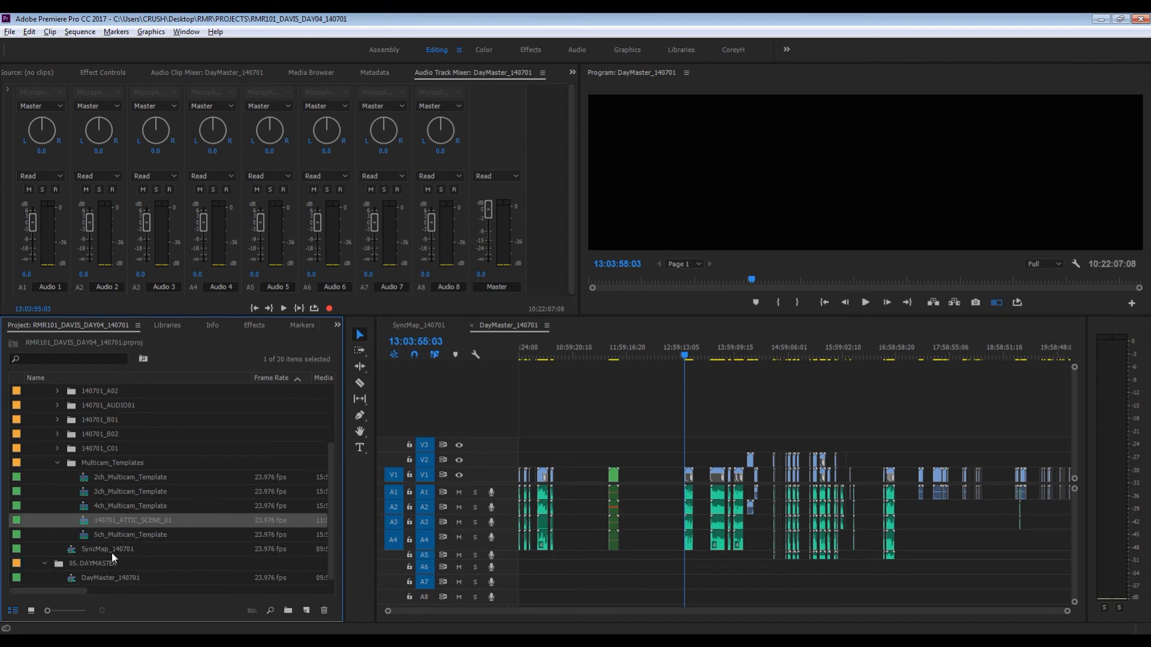
pyautogui.scroll(1, 108, 554)
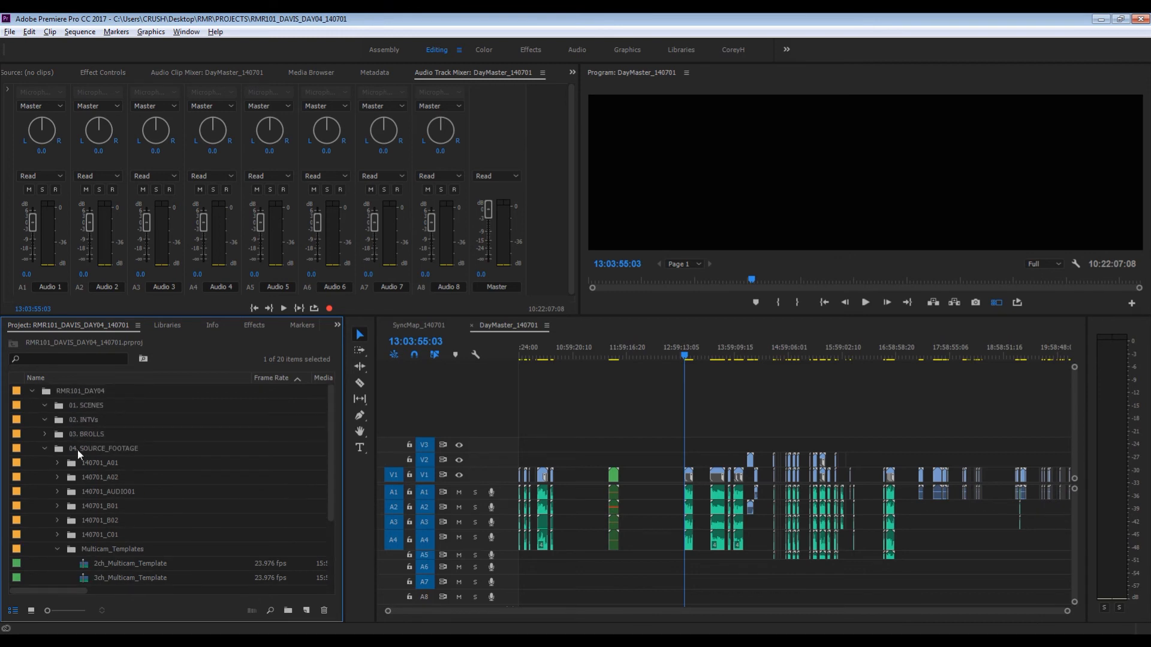
pyautogui.click(70, 407)
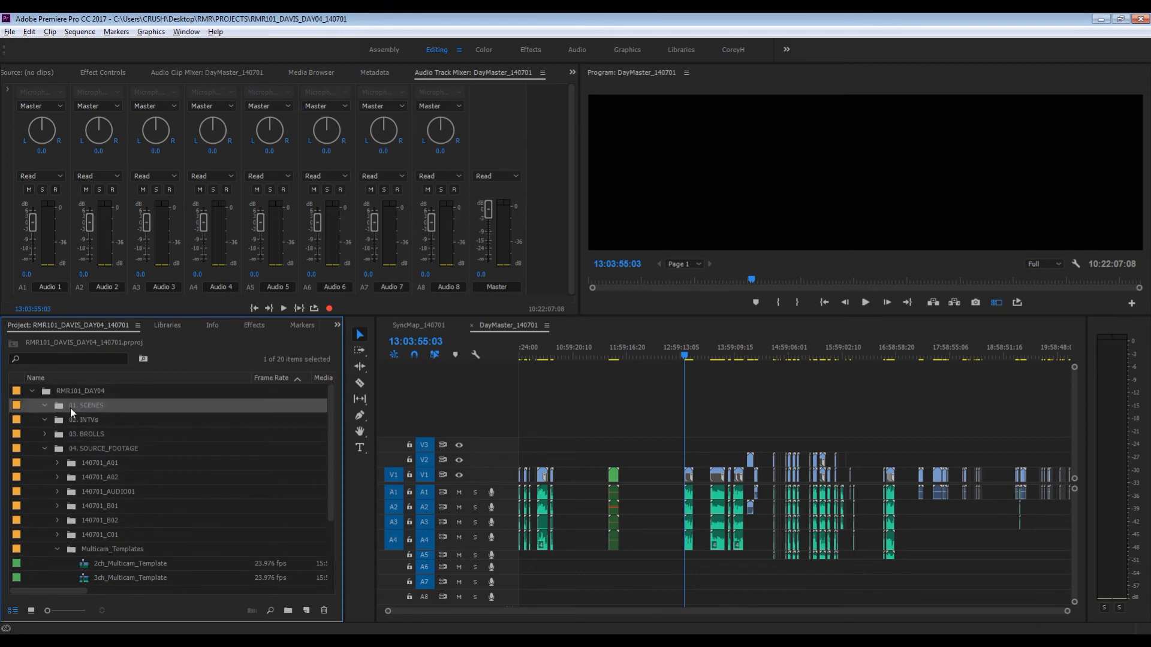
pyautogui.hotkey('ctrl', 'b')
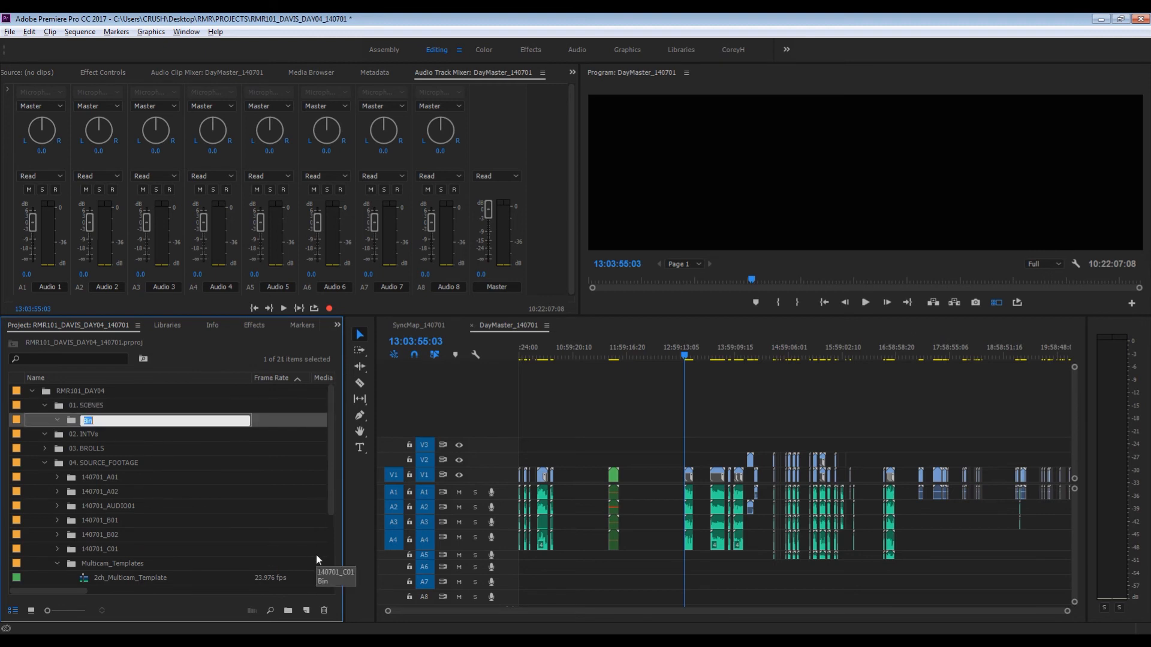
pyautogui.write('140701_ATTIC')
pyautogui.press('Return')
# - Move 140701_ATTIC_SCENE_01 out of Multicam_Templates into the new scenes bin and rename that bin 140701_ATTIC
pyautogui.scroll(-1, 84, 552)
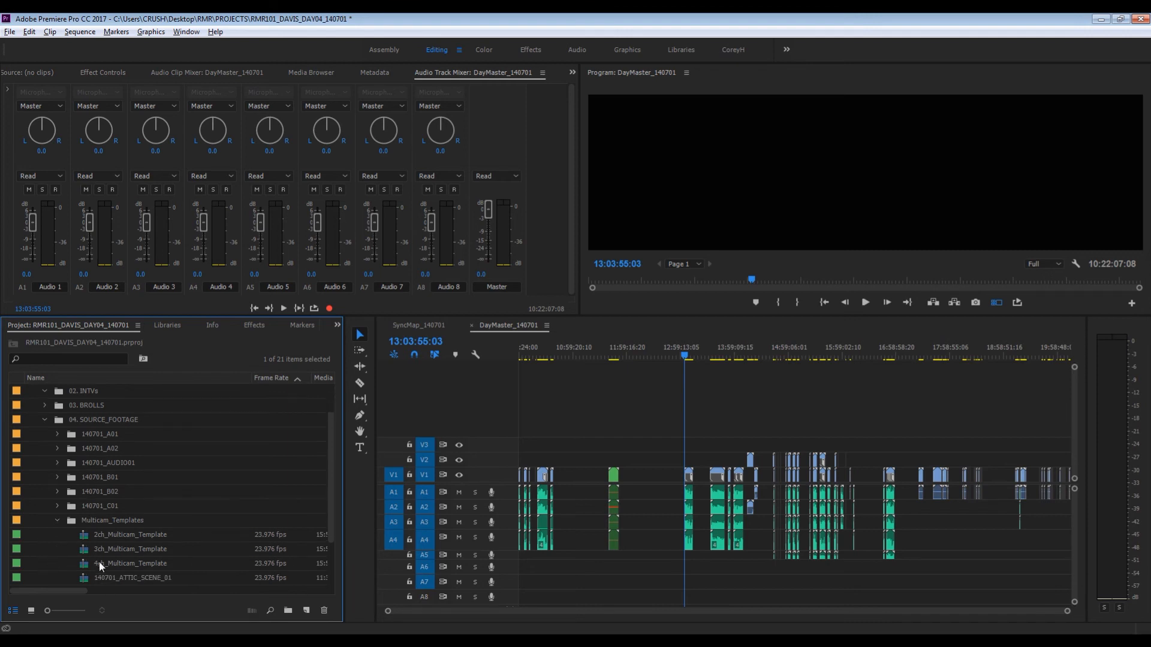
pyautogui.scroll(1, 108, 385)
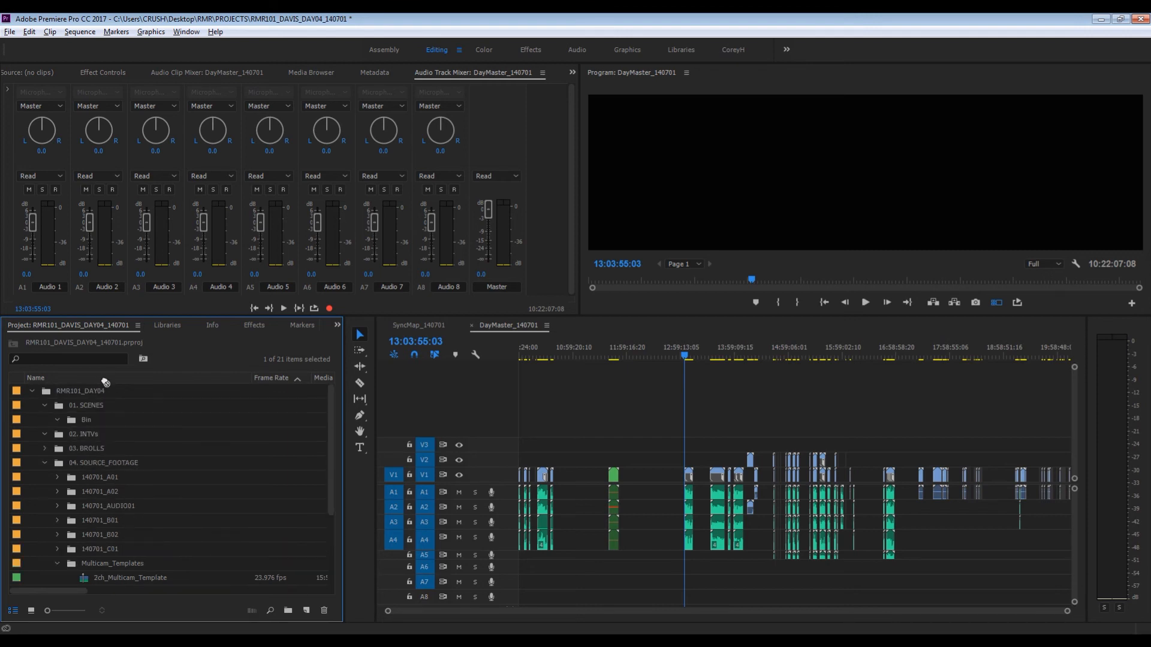
pyautogui.moveTo(118, 408); pyautogui.dragTo(90, 421)
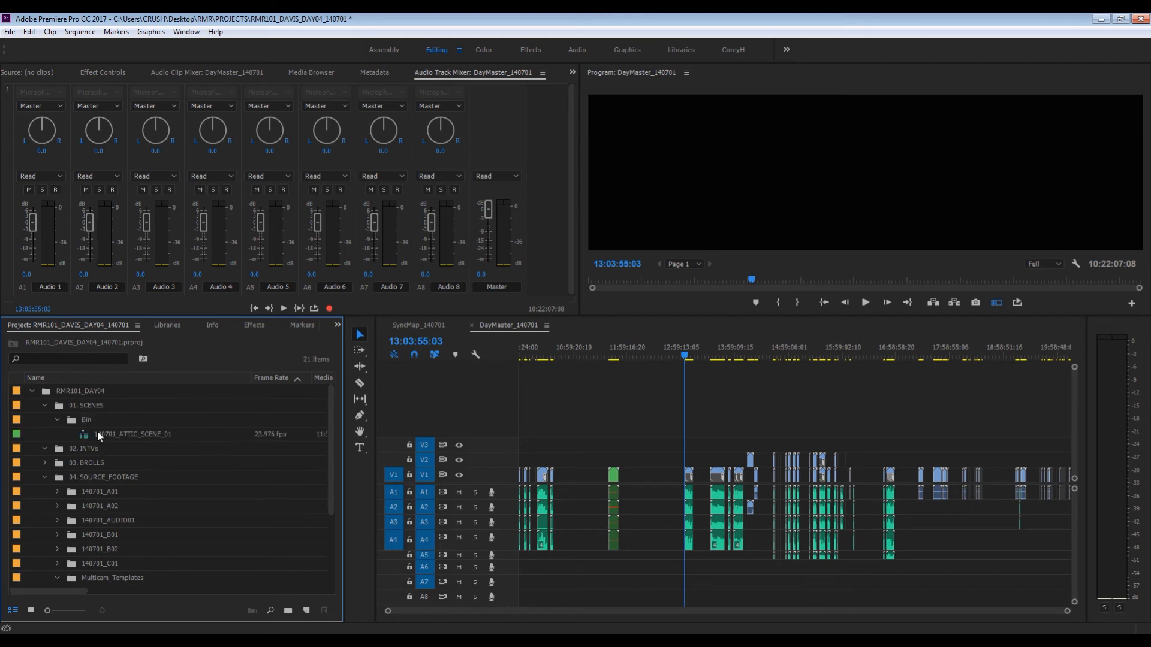
pyautogui.click(84, 419)
pyautogui.click(87, 417)
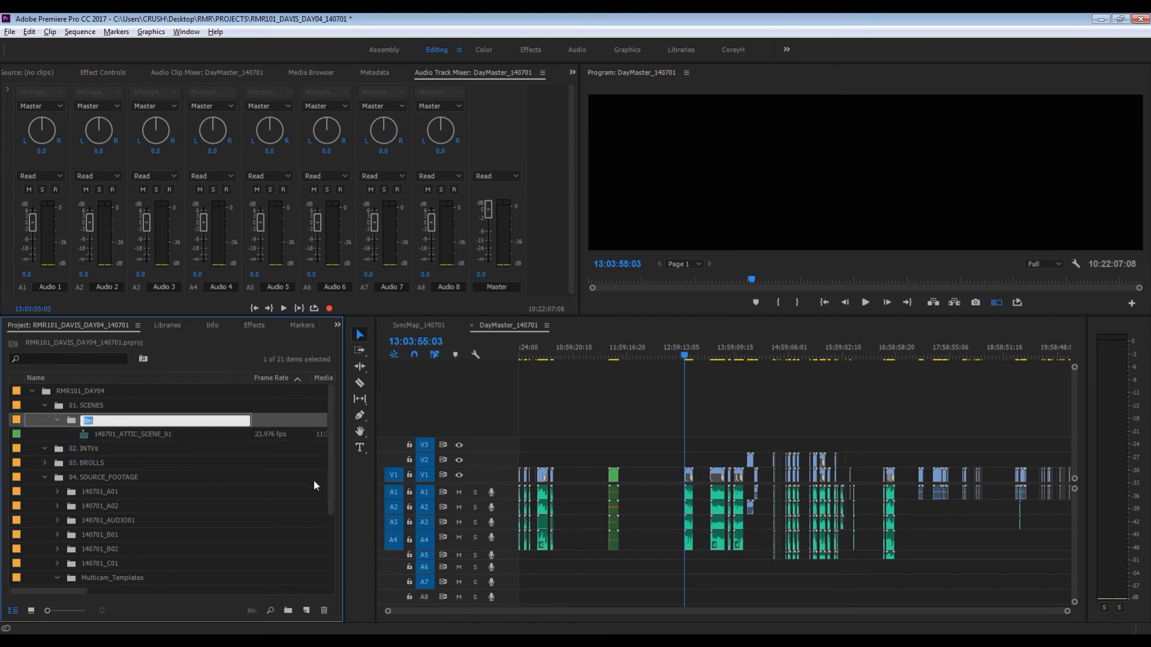
pyautogui.write('1')
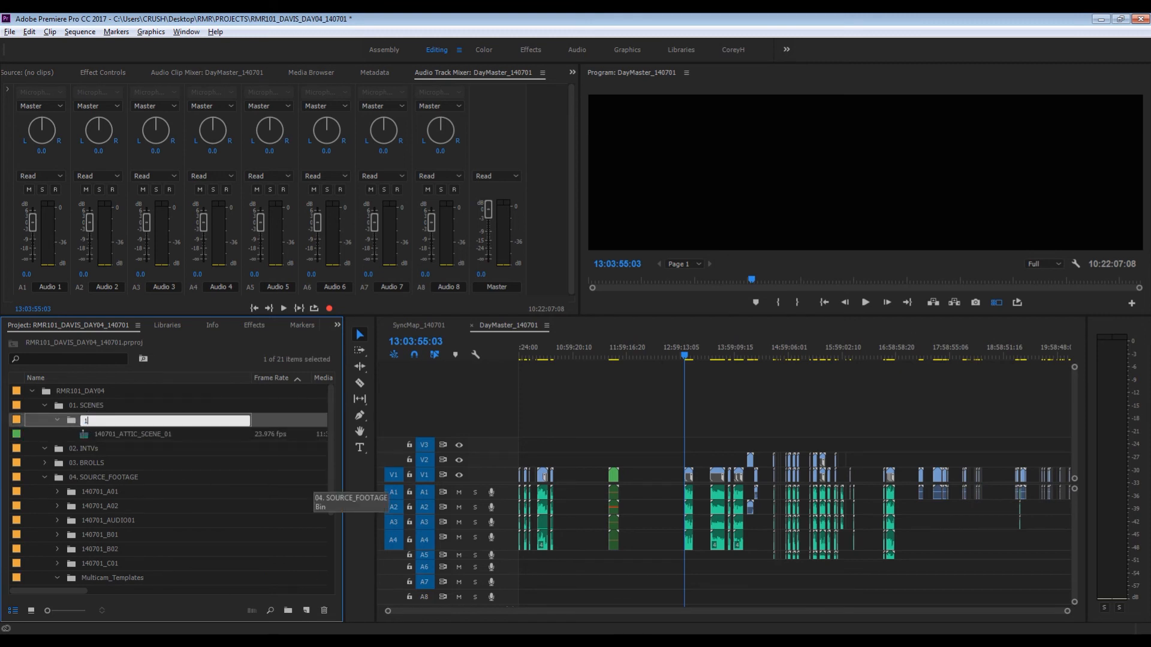
pyautogui.write('40701_ATTIC')
pyautogui.press('Tab')
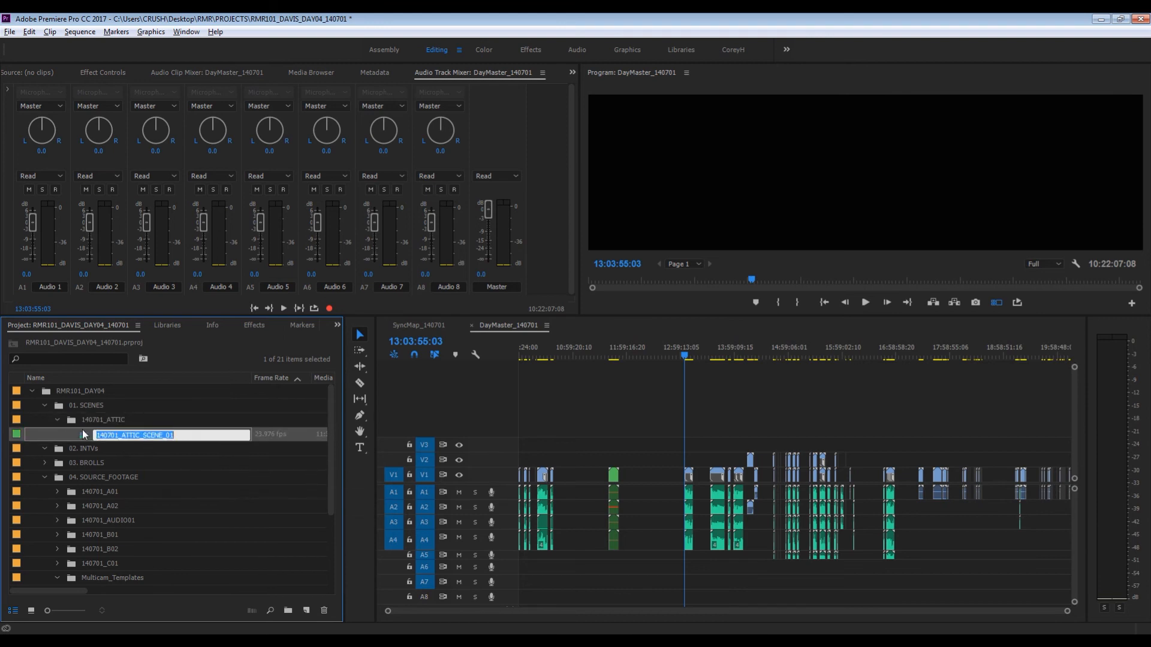
# - Reveal the source of the attic multicam clip from DayMaster_140701 in the project and look over the bins
pyautogui.click(614, 476)
pyautogui.rightClick(613, 475)
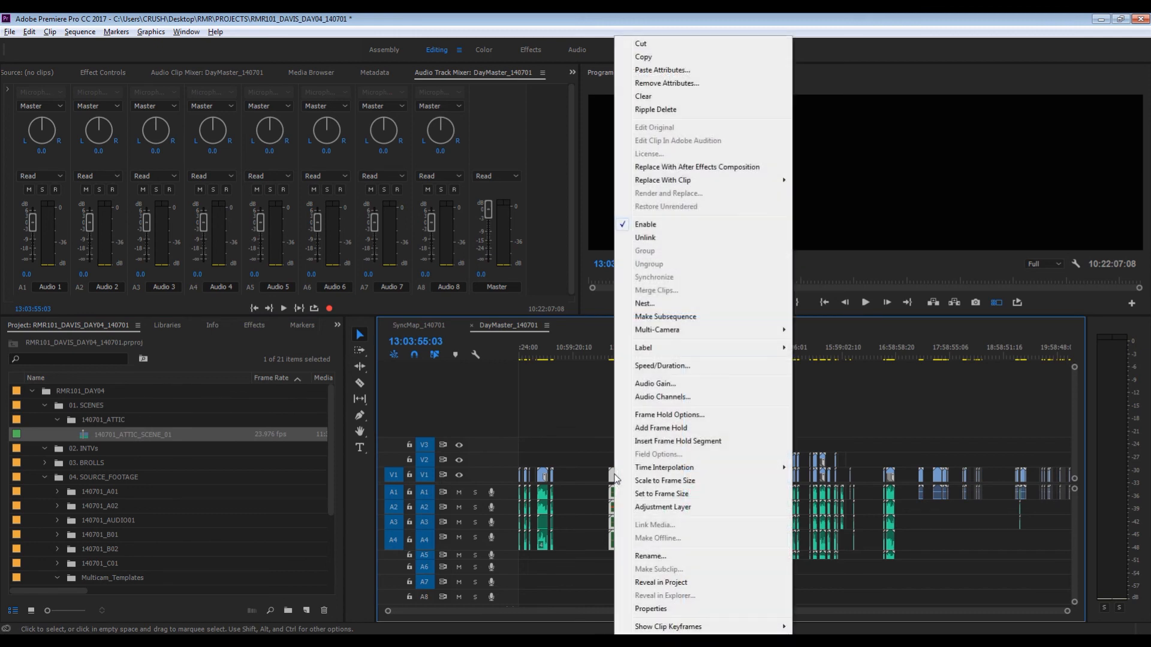
pyautogui.click(689, 582)
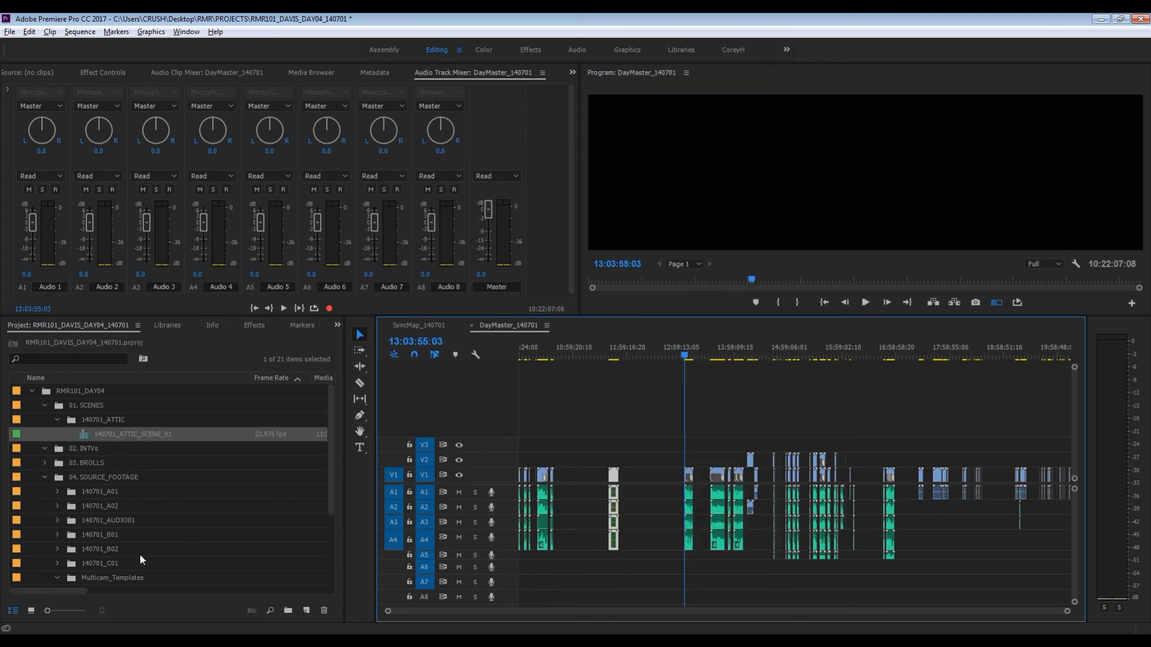
pyautogui.click(115, 567)
pyautogui.scroll(-2, 120, 564)
pyautogui.scroll(2, 120, 564)
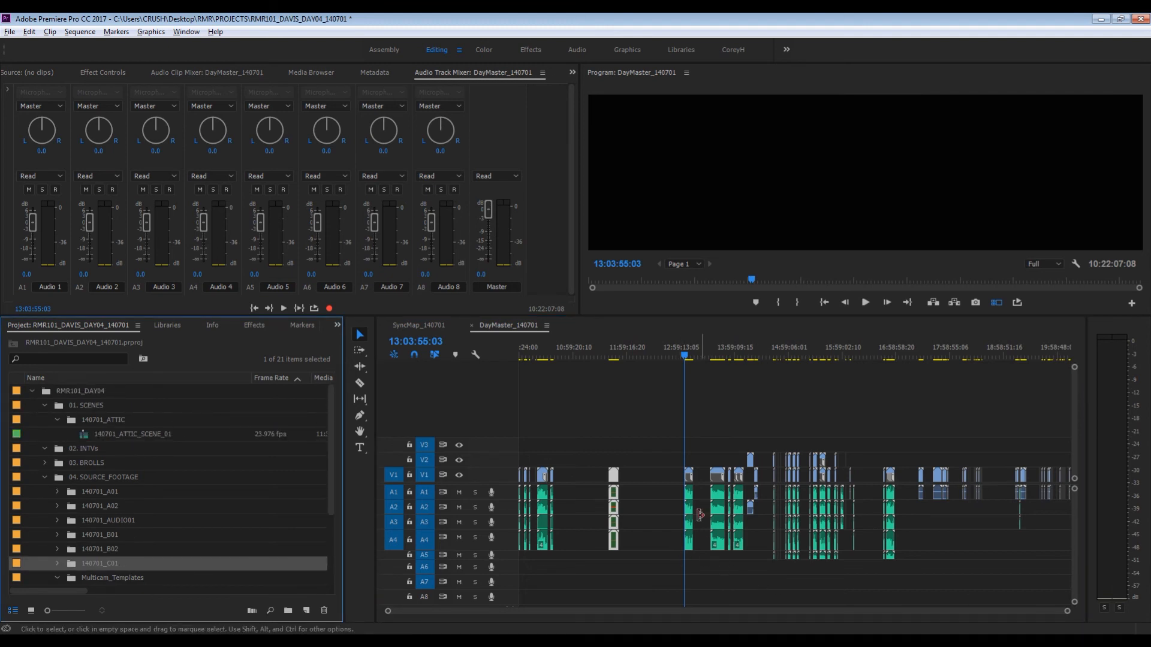
# - Scrub the interview clip 017_2533_01.MP4 in DayMaster_140701 to 13:09:01:18 and turn off the multi-camera view
pyautogui.click(697, 444)
pyautogui.press('=')
pyautogui.press('=')
pyautogui.press('=')
pyautogui.press('=')
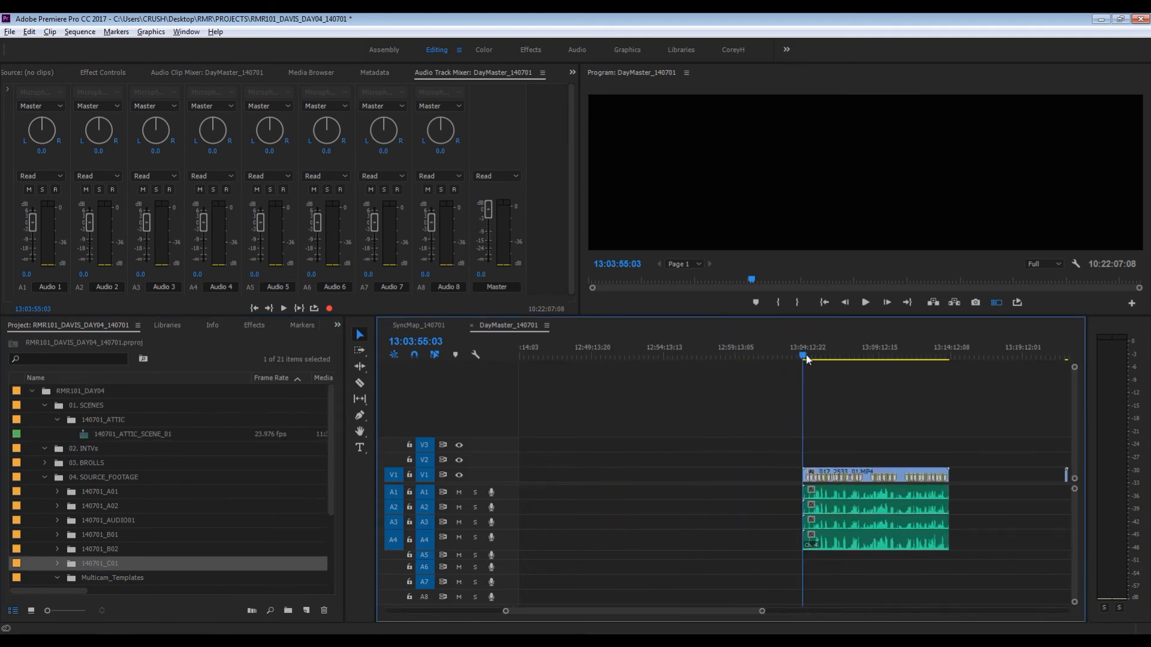
pyautogui.moveTo(806, 354); pyautogui.dragTo(876, 356)
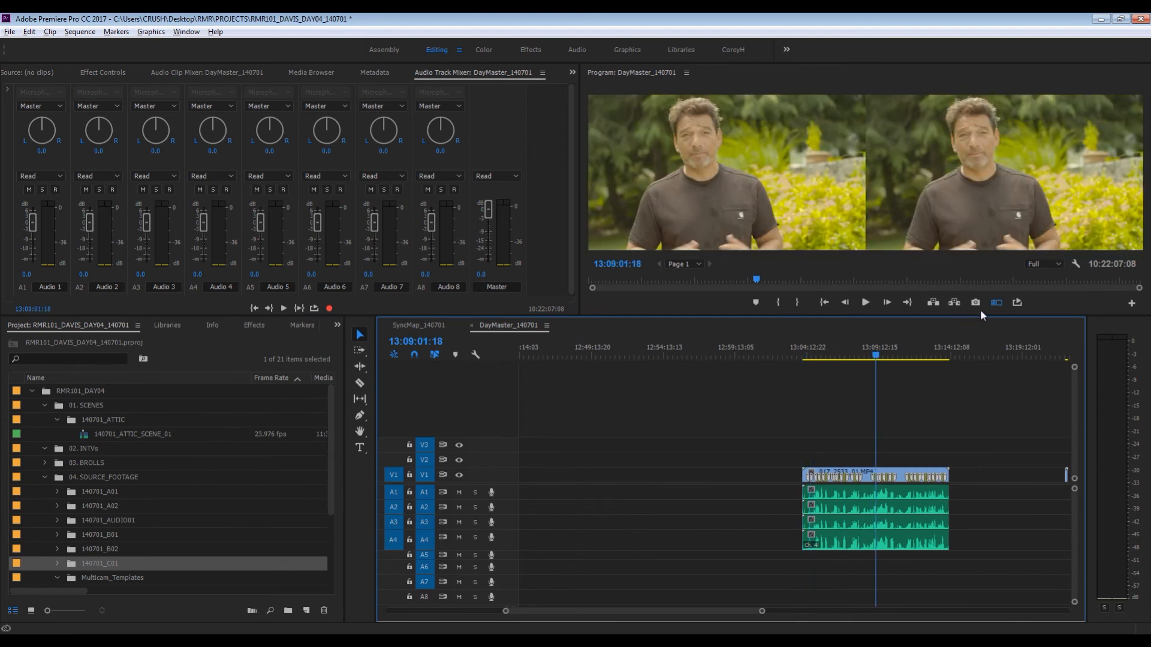
pyautogui.click(994, 304)
pyautogui.click(994, 304)
# - Merge 017_2533_01.MP4 with its four audio tracks, name it 140701_ plus the interviewee's first name plus _INTV_01, and overwrite the original in DayMaster_140701
pyautogui.click(887, 414)
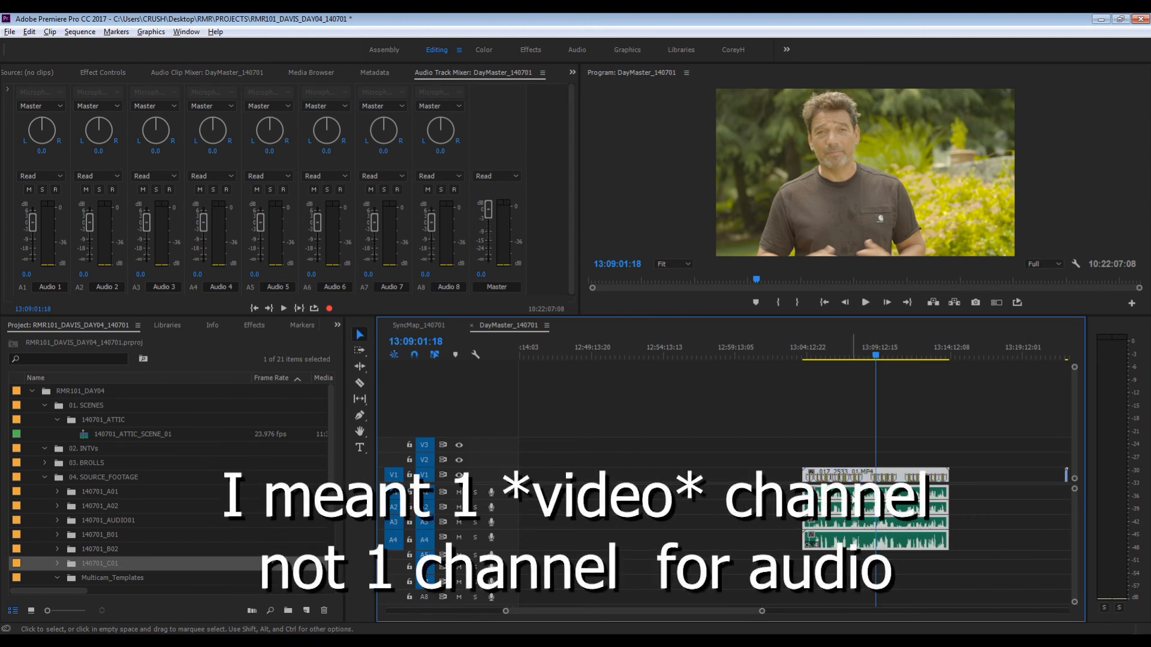
pyautogui.rightClick(852, 516)
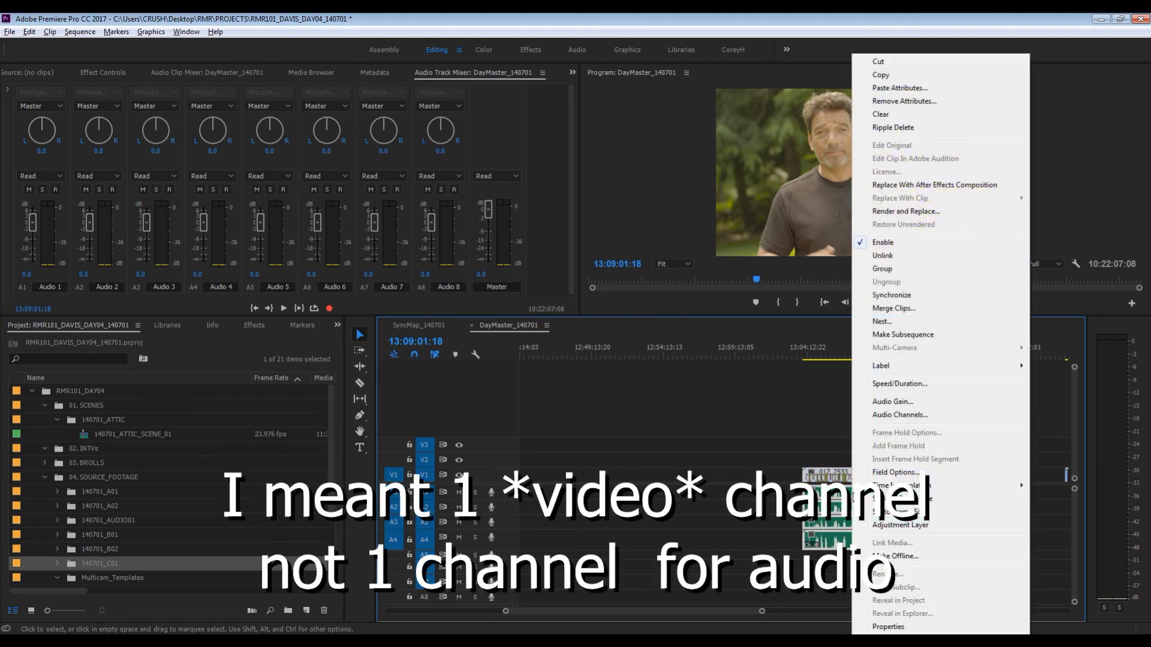
pyautogui.click(885, 314)
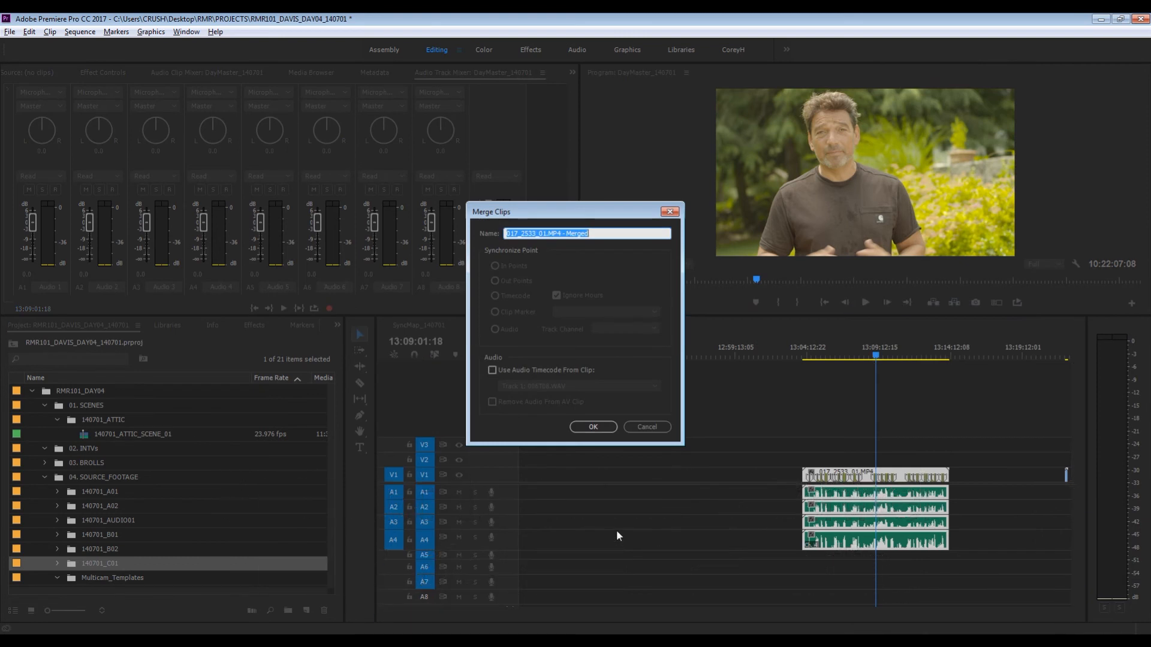
pyautogui.write('13')
pyautogui.write('0701_')
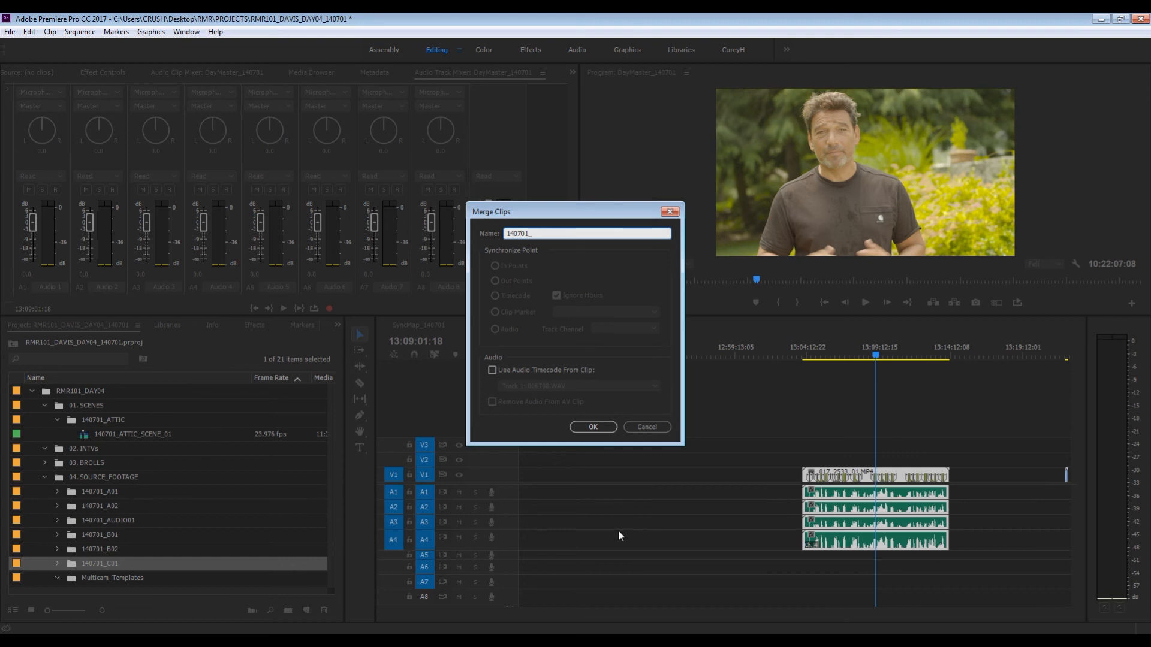
pyautogui.write('JAY_')
pyautogui.write('INTV')
pyautogui.hotkey('shift', 'Left')
pyautogui.hotkey('shift', 'Left')
pyautogui.hotkey('shift', 'Left')
pyautogui.hotkey('shift', 'Left')
pyautogui.hotkey('shift', 'Left')
pyautogui.hotkey('shift', 'Left')
pyautogui.hotkey('shift', 'Left')
pyautogui.press('BackSpace')
pyautogui.write('E')
pyautogui.write('INTV_01')
pyautogui.click(593, 427)
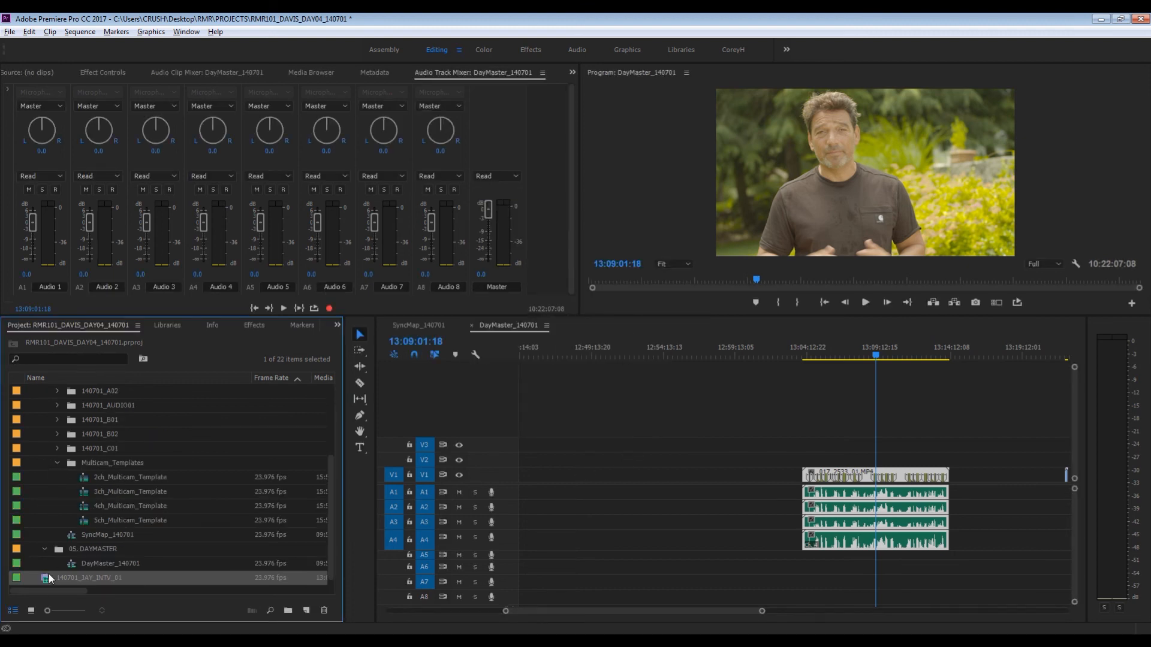
pyautogui.moveTo(48, 580); pyautogui.dragTo(805, 484)
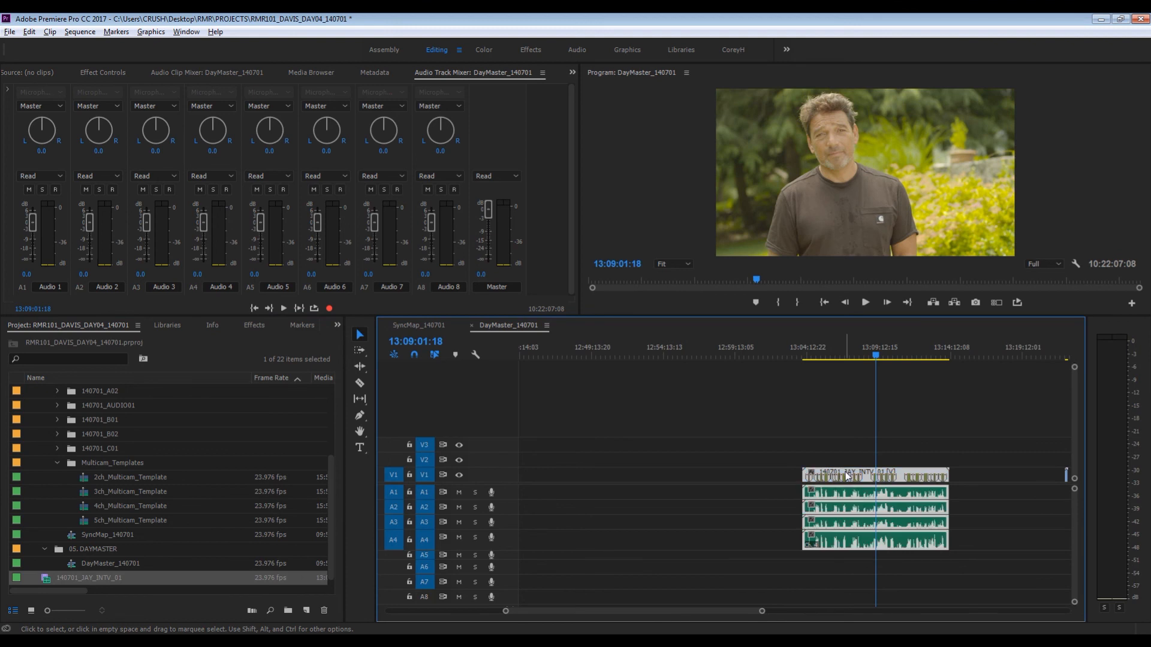
# - Create a bin named 140701_INTVS inside the 02. INTVs bin
pyautogui.scroll(3, 74, 541)
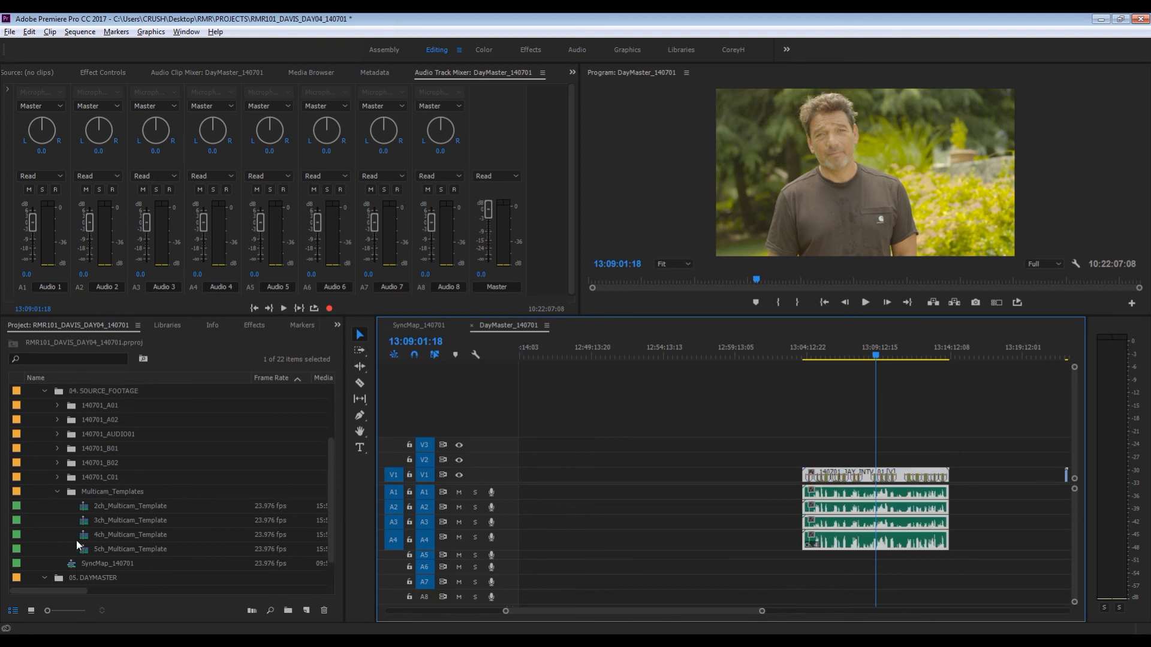
pyautogui.click(89, 419)
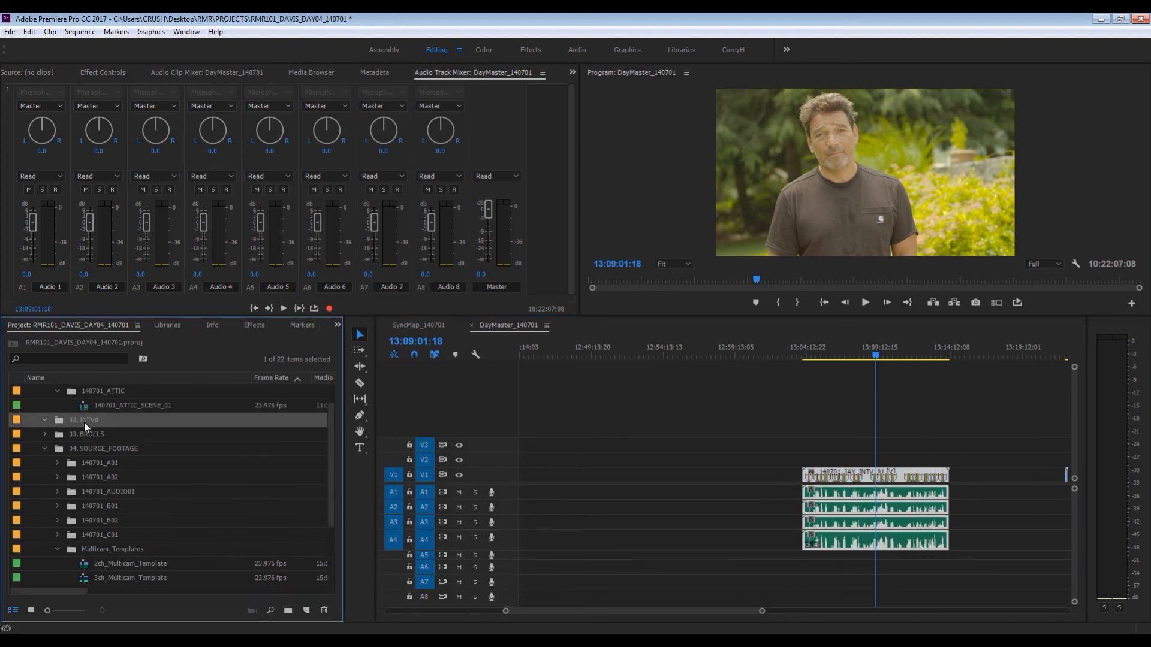
pyautogui.hotkey('ctrl', 'b')
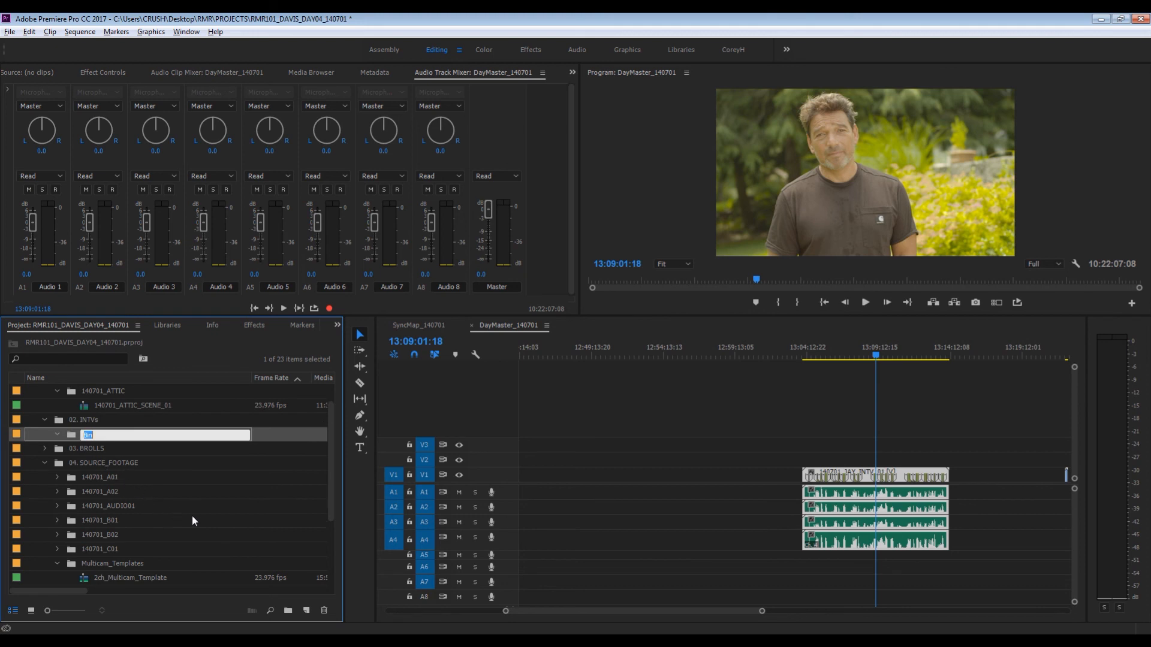
pyautogui.write('140701_INTVS')
pyautogui.press('Return')
# - Move the merged interview clip into the 140701_INTVS bin, collapse 04. SOURCE_FOOTAGE, and deselect the timeline clip
pyautogui.scroll(-3, 114, 516)
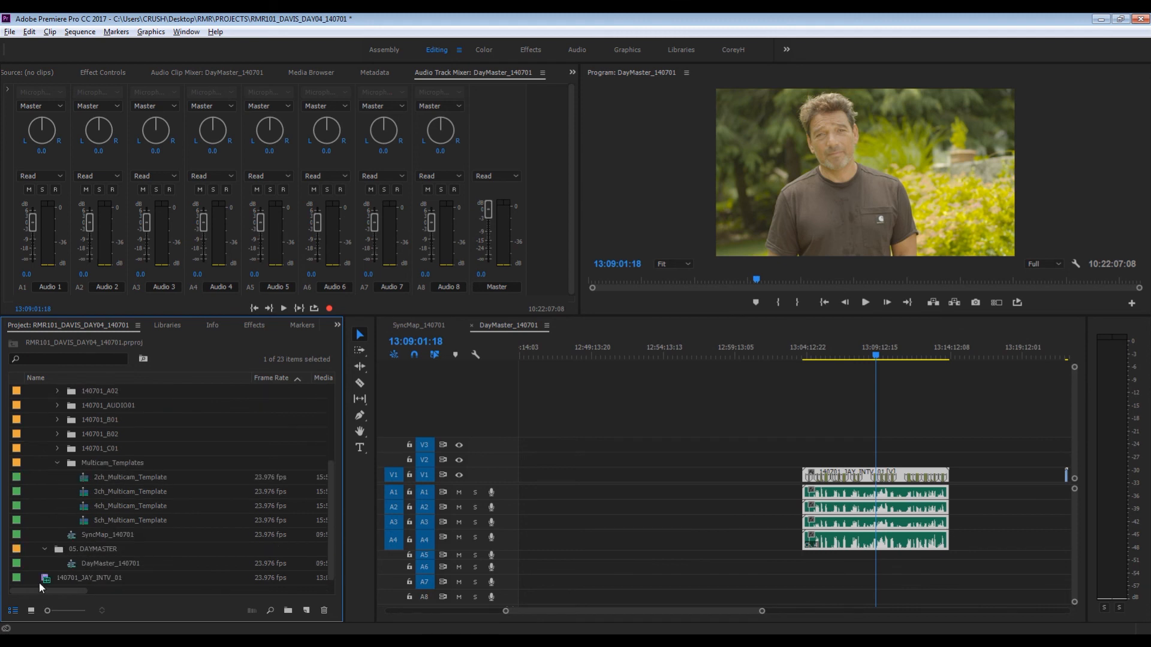
pyautogui.moveTo(42, 580); pyautogui.dragTo(94, 465)
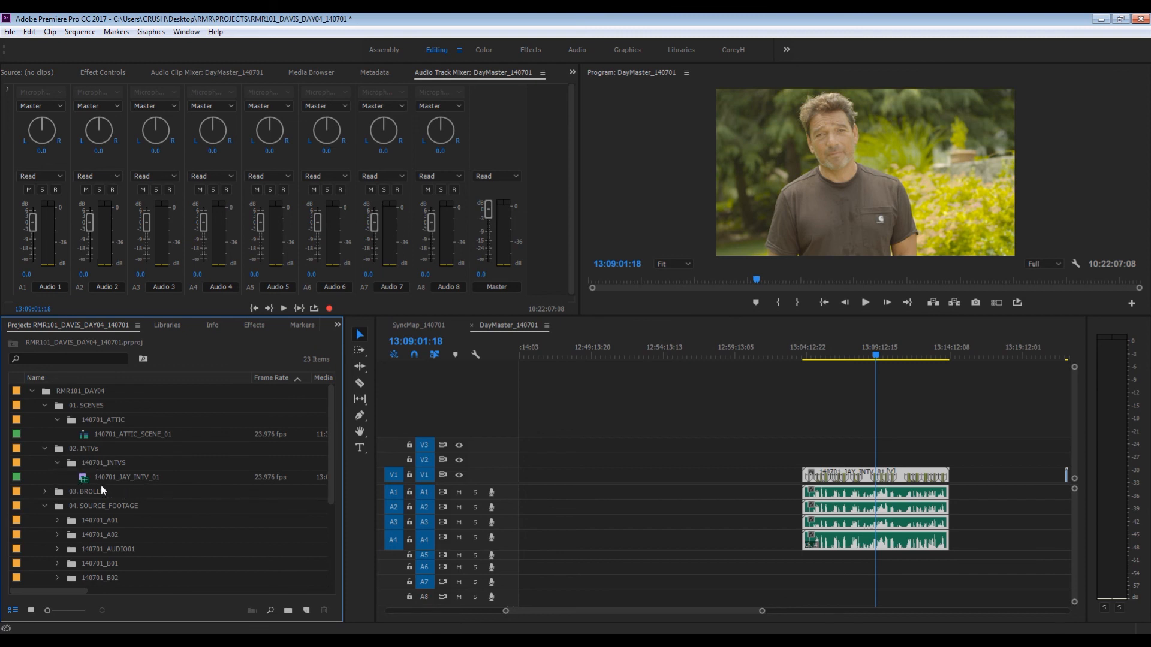
pyautogui.click(45, 506)
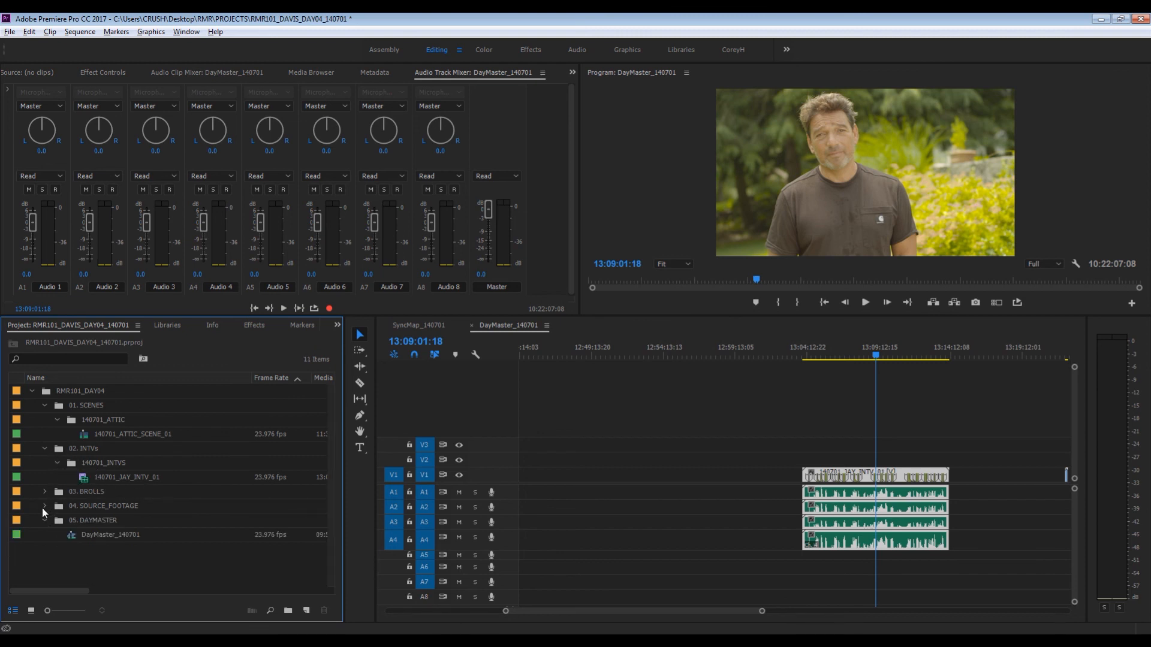
pyautogui.click(896, 429)
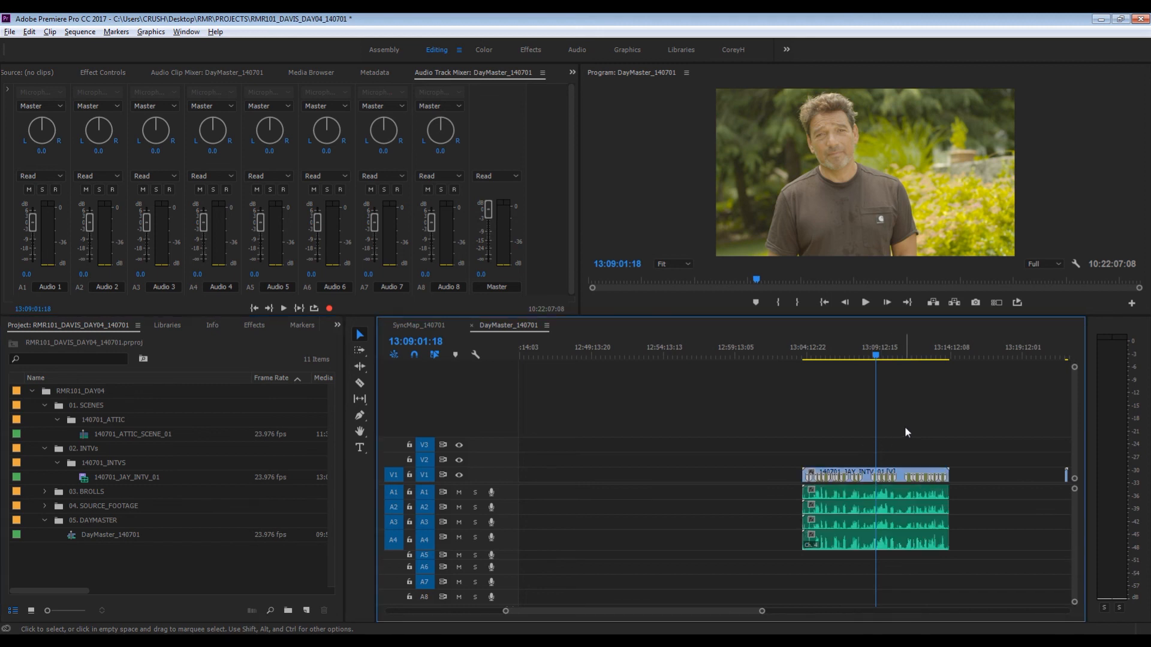
# - Move the DayMaster_140701 playhead to 16:52:24:17 in the two-person garden scene and increase the height of audio track A5
pyautogui.press('\\')
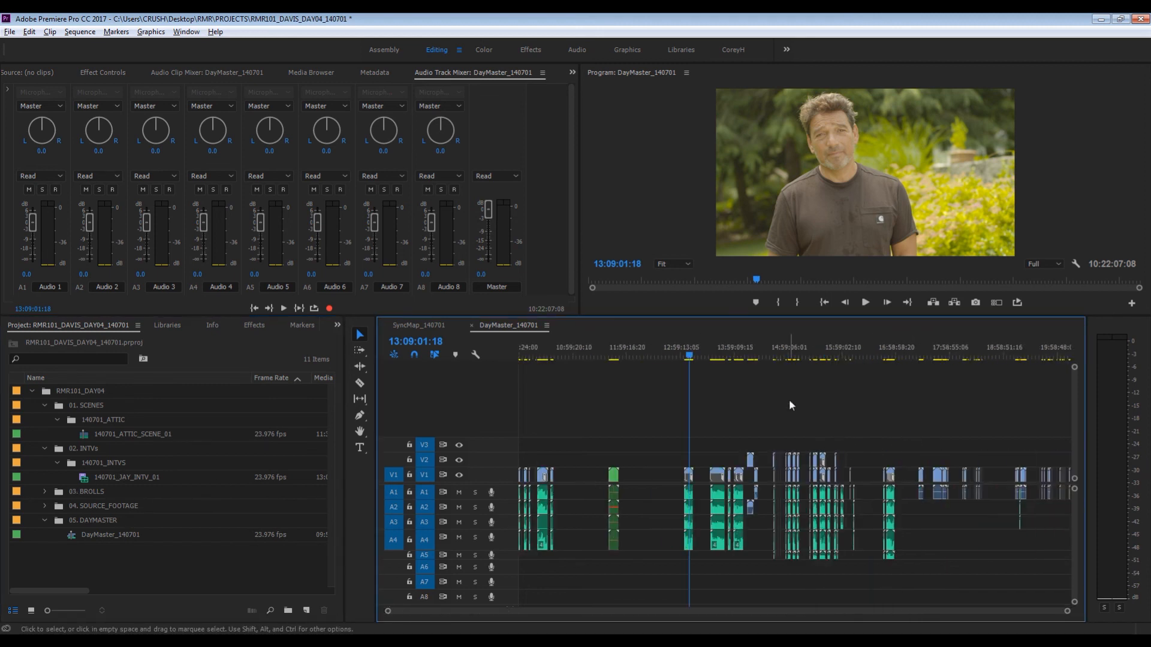
pyautogui.moveTo(730, 343); pyautogui.dragTo(893, 357)
pyautogui.press('=')
pyautogui.press('=')
pyautogui.press('=')
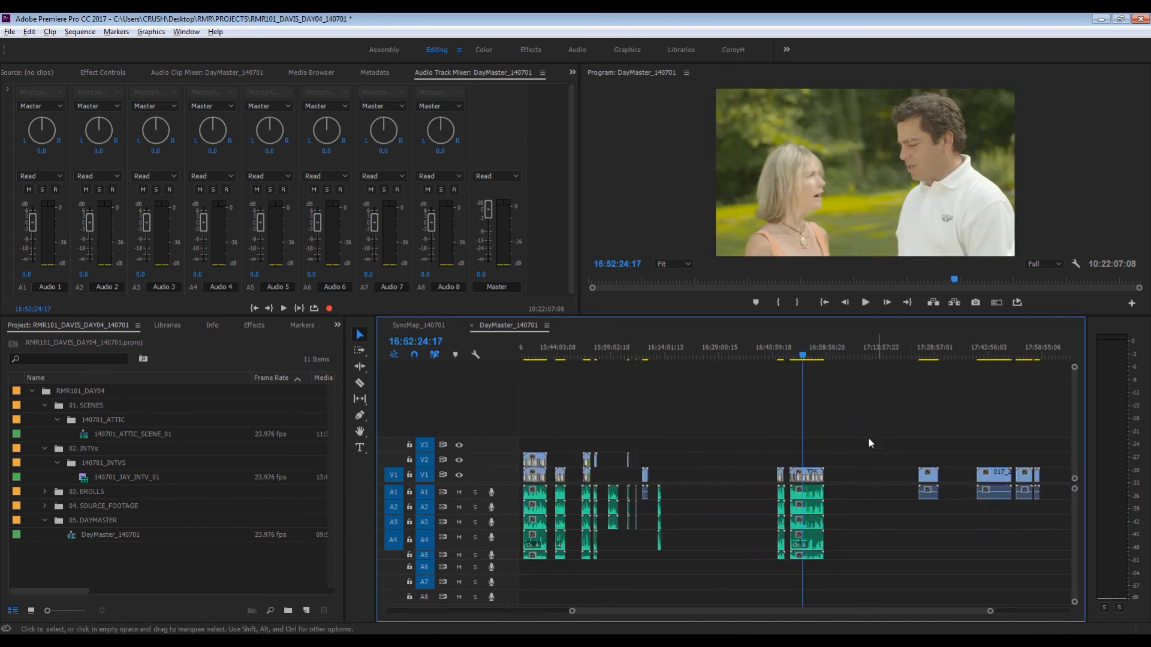
pyautogui.scroll(2, 508, 555)
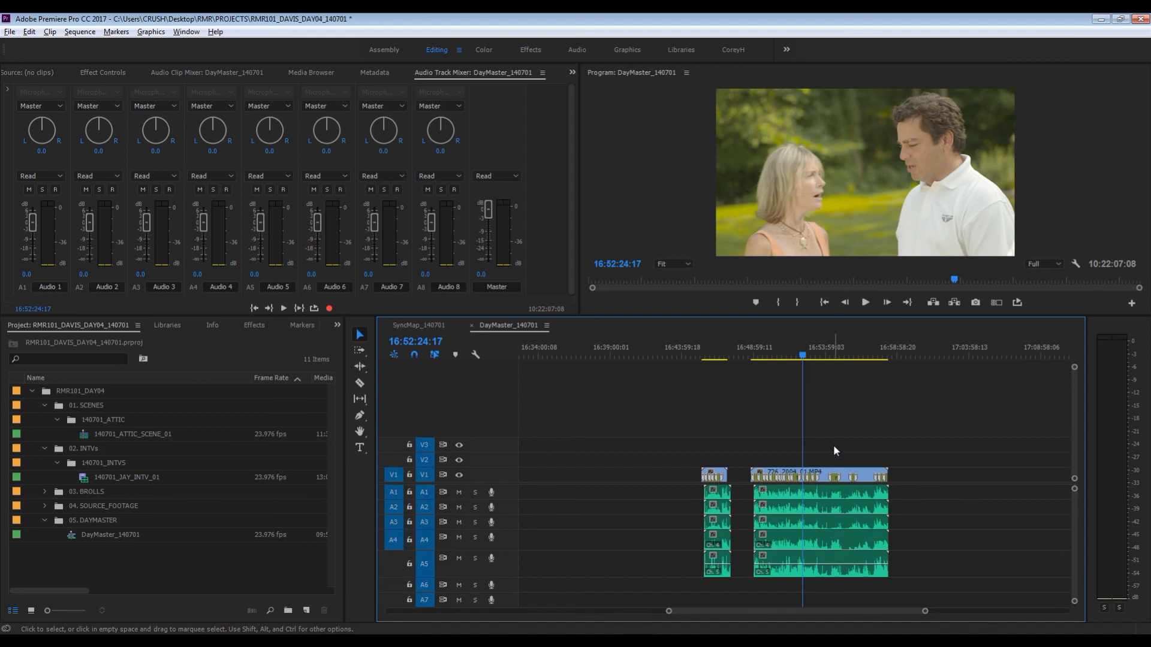
# - Move the DayMaster_140701 playhead to 15:27:38:11 in the two-camera bathroom scene
pyautogui.press('-')
pyautogui.press('-')
pyautogui.press('-')
pyautogui.press('-')
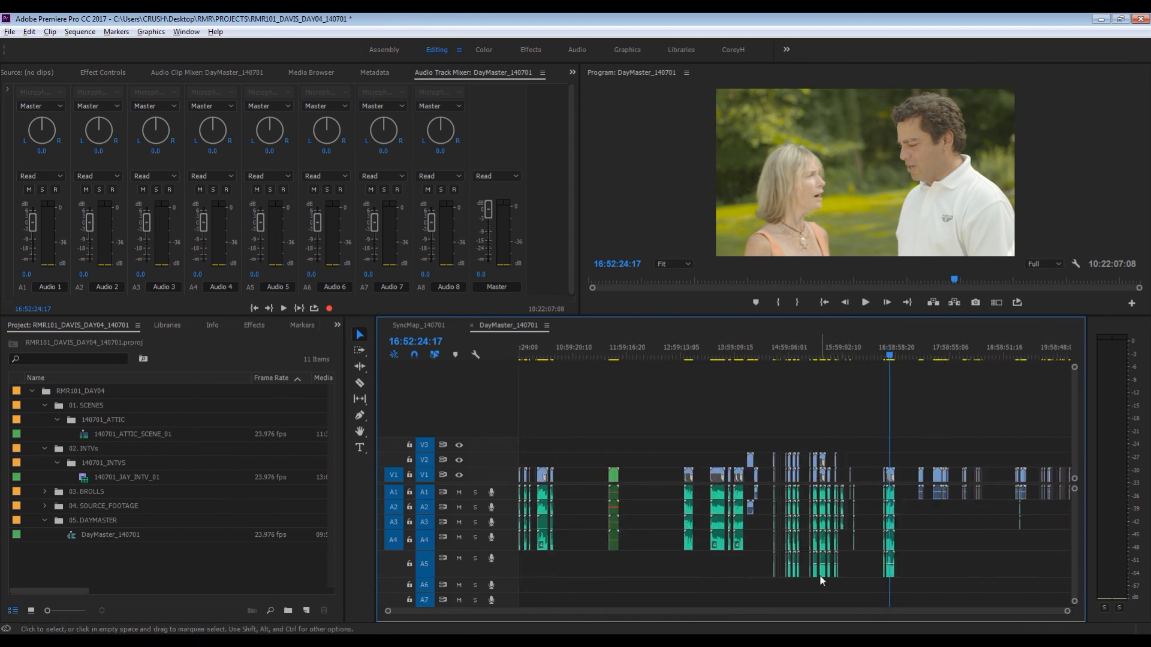
pyautogui.click(815, 354)
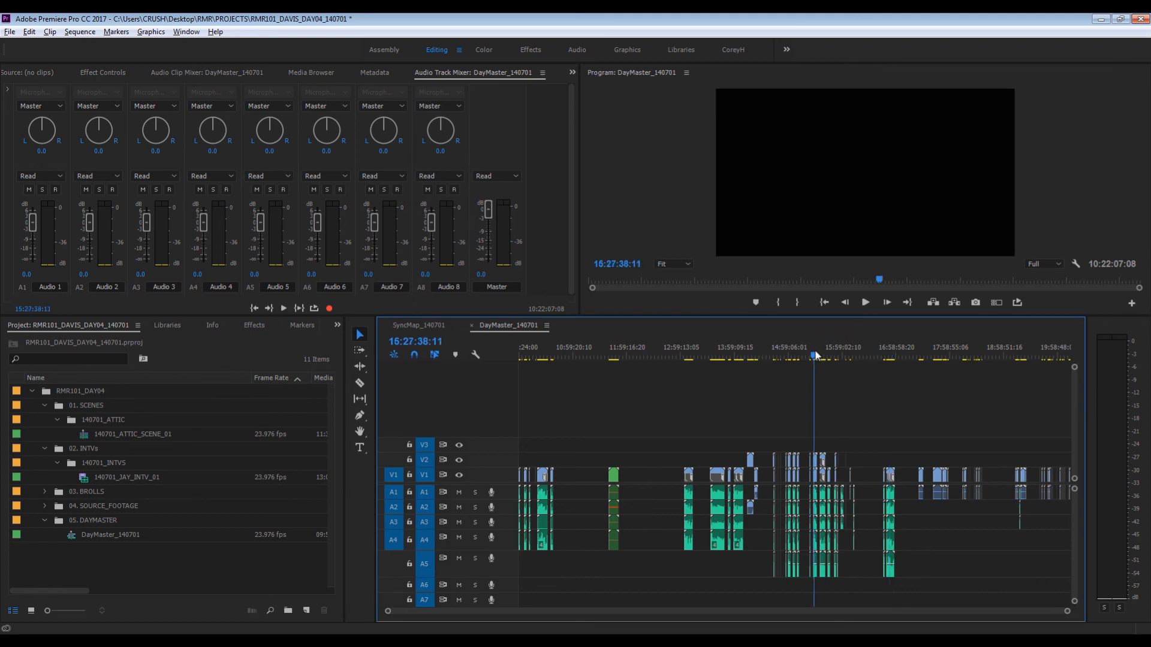
pyautogui.press('=')
pyautogui.press('=')
pyautogui.press('=')
pyautogui.press('=')
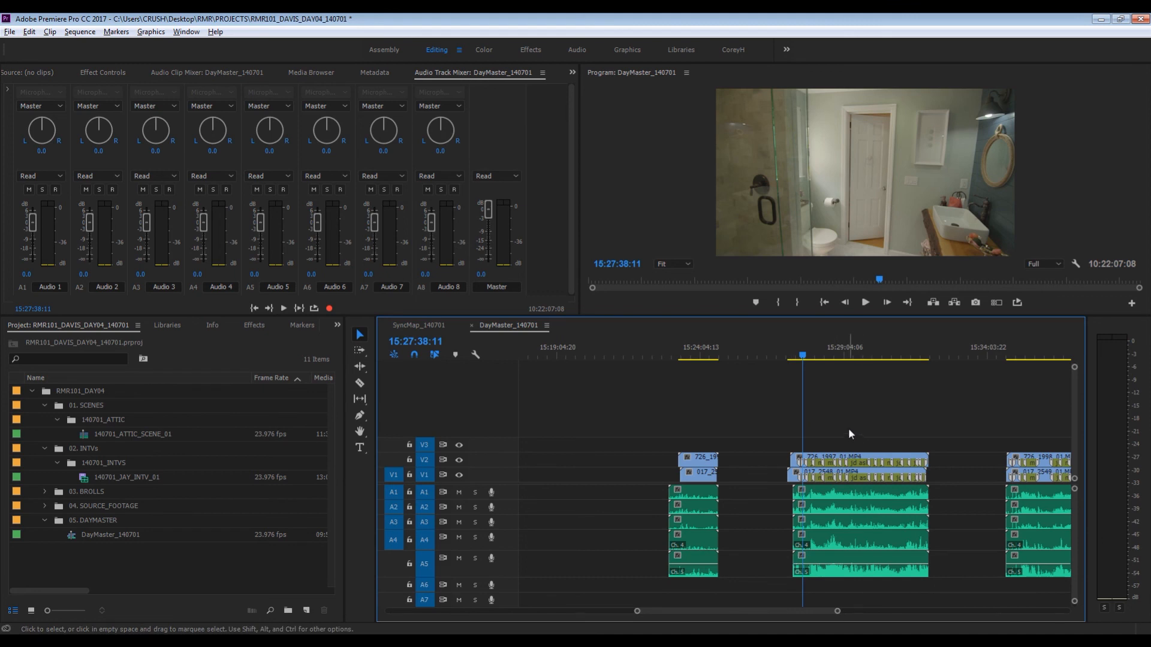
pyautogui.press('=')
pyautogui.press('=')
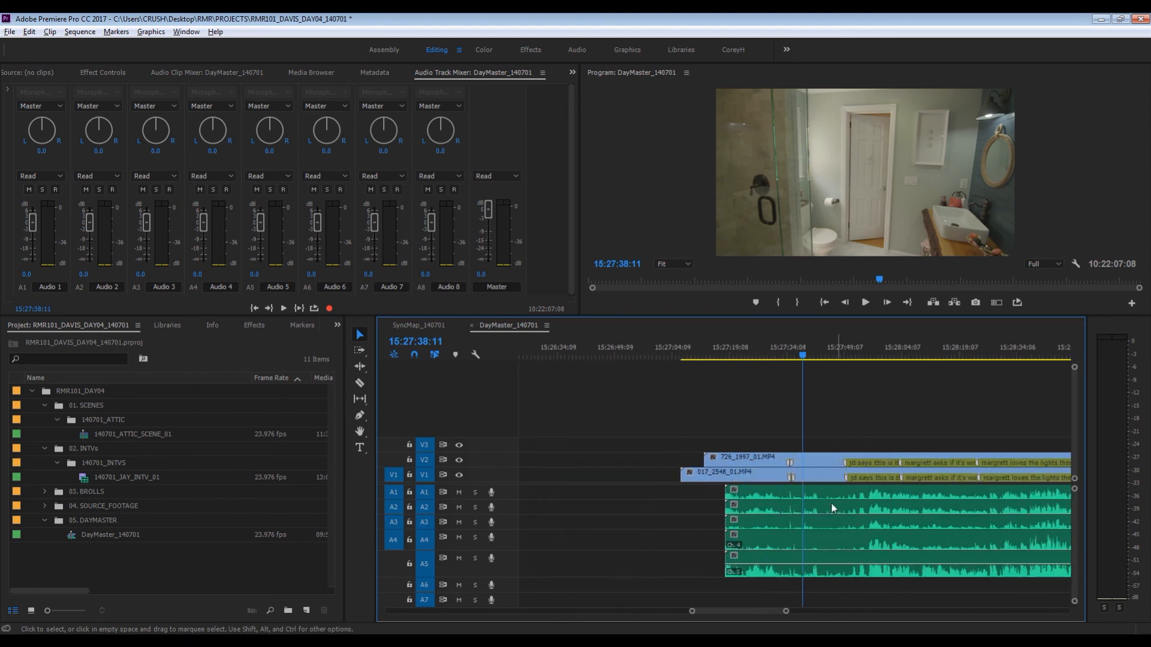
# - Cut all bathroom scene clips at 15:27:34:04, at the slate, and delete the portions before the cut
pyautogui.moveTo(726, 355); pyautogui.dragTo(789, 358)
pyautogui.press('c')
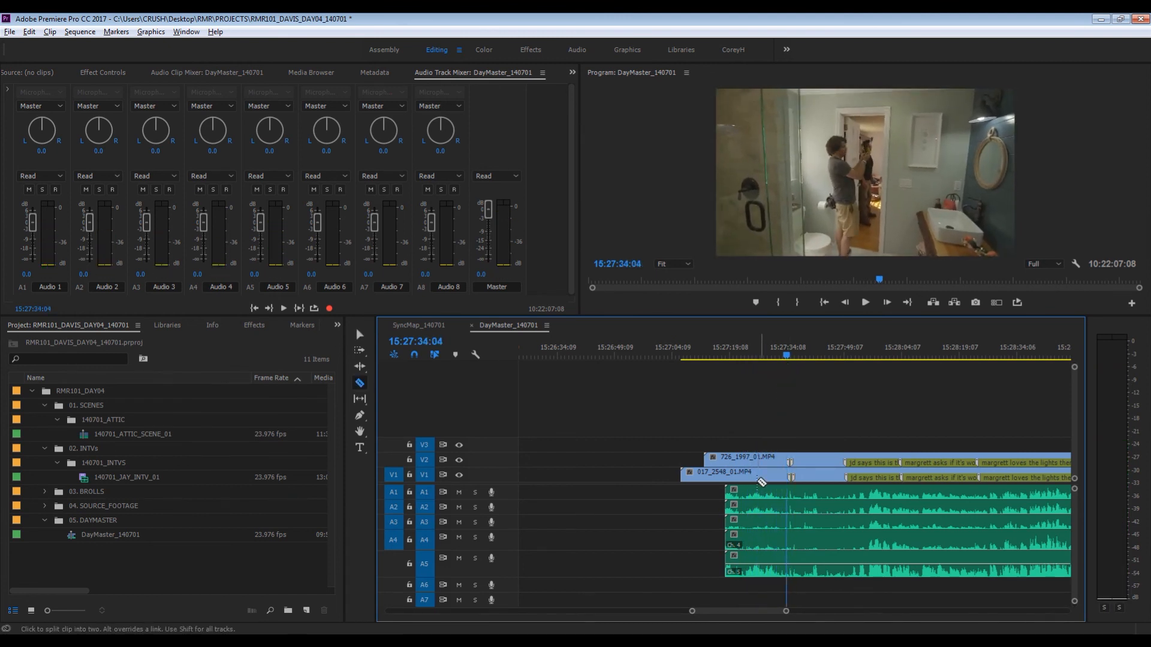
pyautogui.keyDown('shift'); pyautogui.click(787, 478); pyautogui.keyUp('shift')
pyautogui.press('v')
pyautogui.moveTo(738, 432); pyautogui.dragTo(765, 529)
pyautogui.press('Delete')
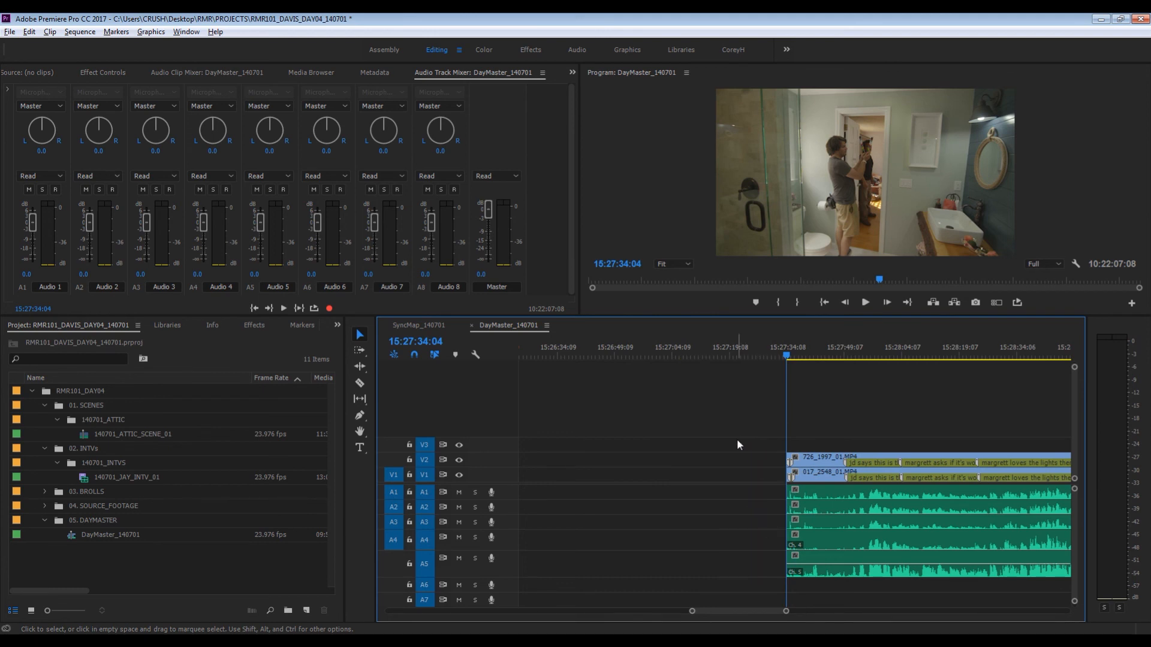
# - Select and copy the bathroom scene's two video and five audio clips, and copy the playhead timecode 15:27:34:04
pyautogui.press('-')
pyautogui.press('-')
pyautogui.press('=')
pyautogui.press('=')
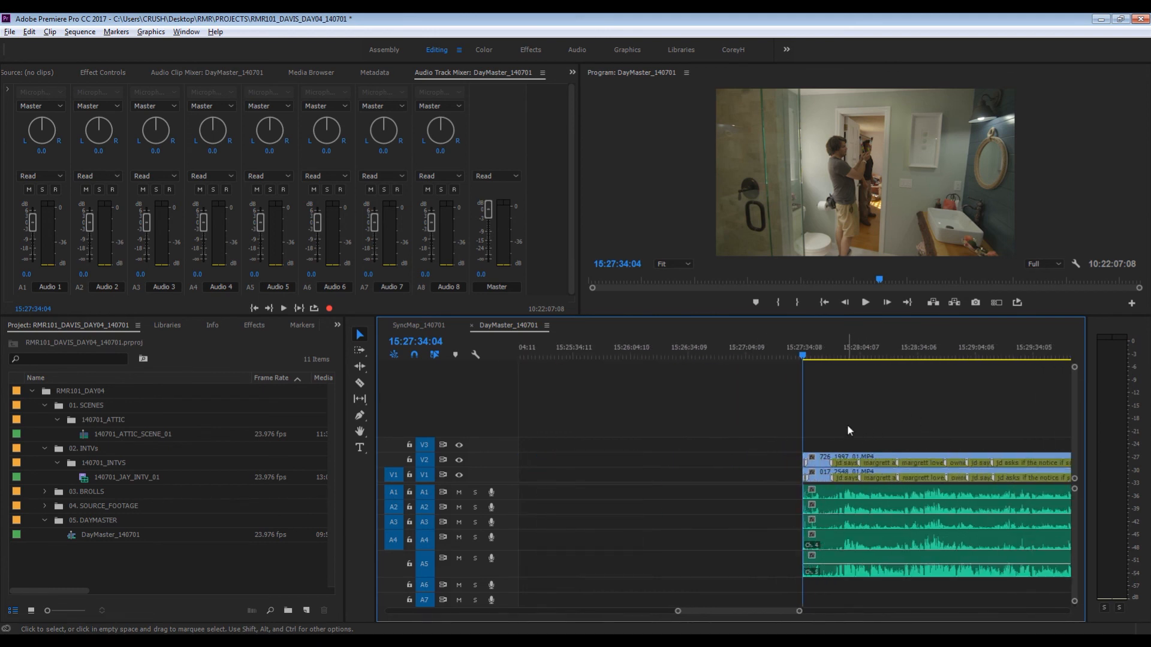
pyautogui.moveTo(837, 422); pyautogui.dragTo(894, 549)
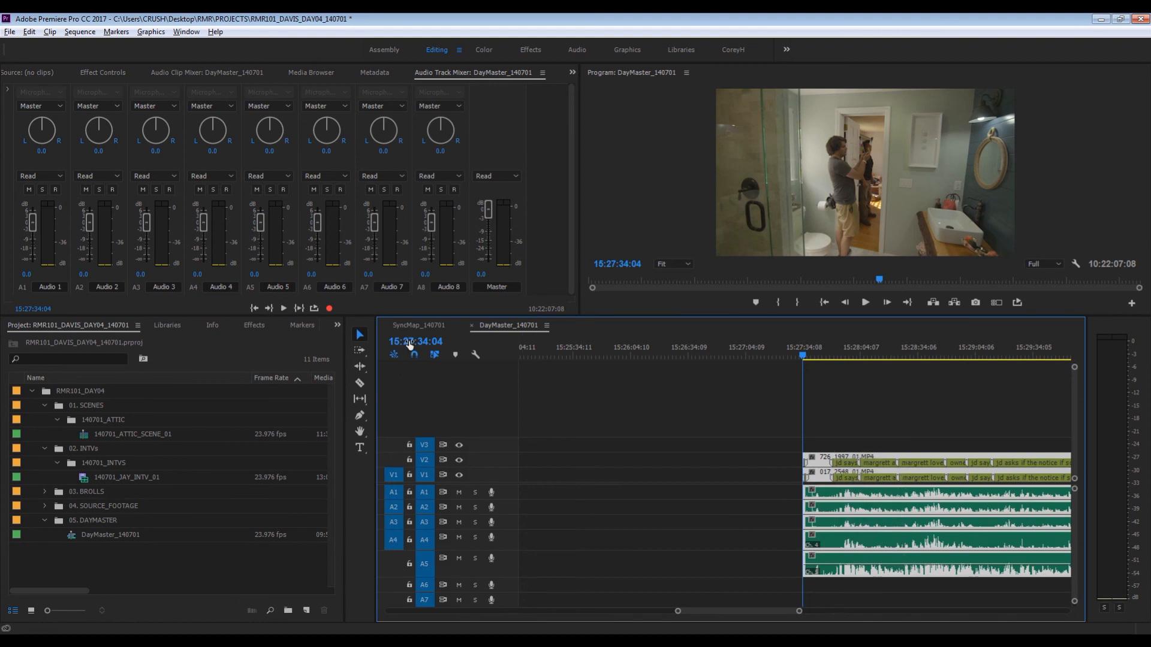
pyautogui.click(409, 342)
pyautogui.hotkey('ctrl', 'c')
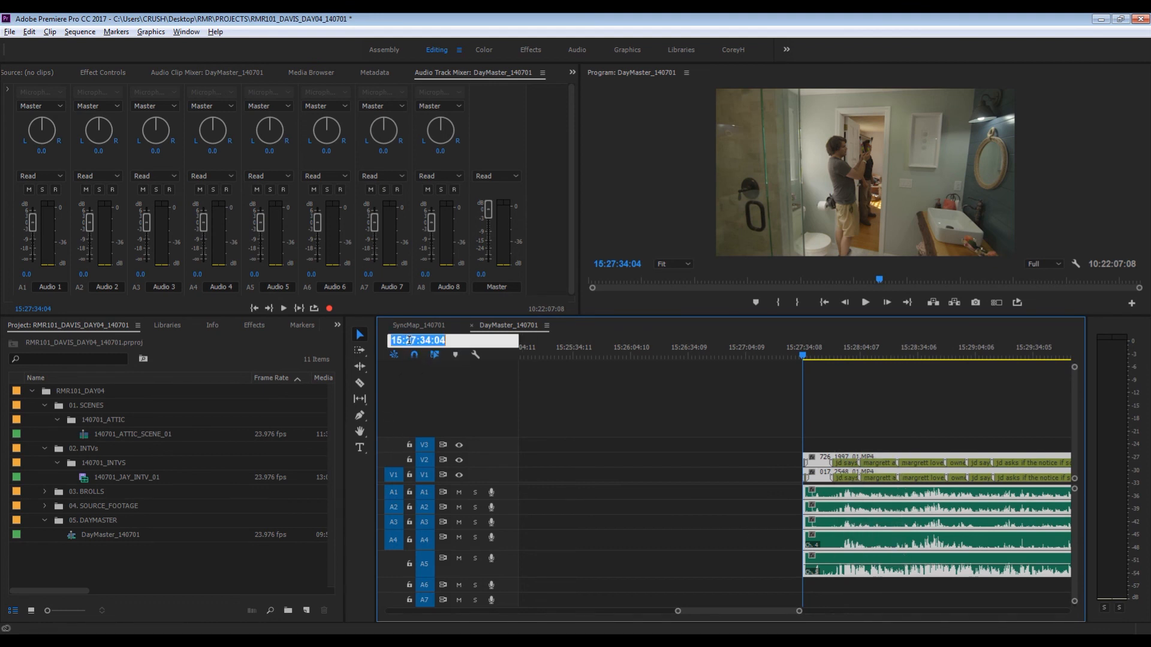
# - Expand 04. SOURCE_FOOTAGE and duplicate the 5ch_Multicam_Template sequence
pyautogui.click(45, 502)
pyautogui.click(45, 506)
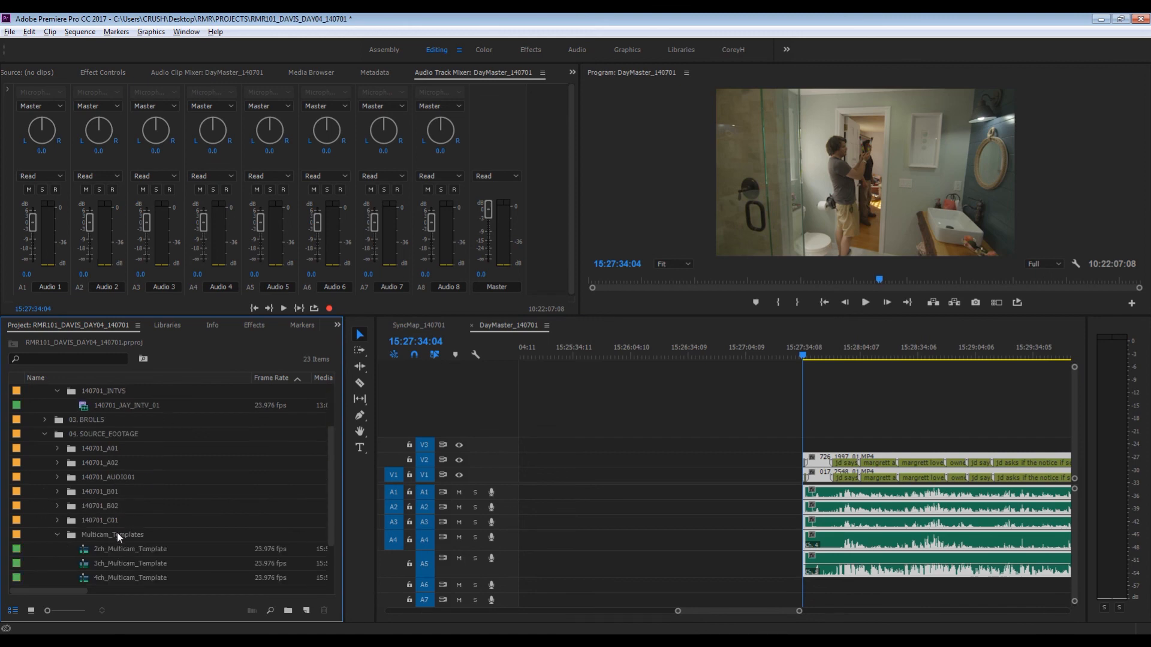
pyautogui.scroll(-2, 117, 532)
pyautogui.click(91, 535)
pyautogui.rightClick(91, 534)
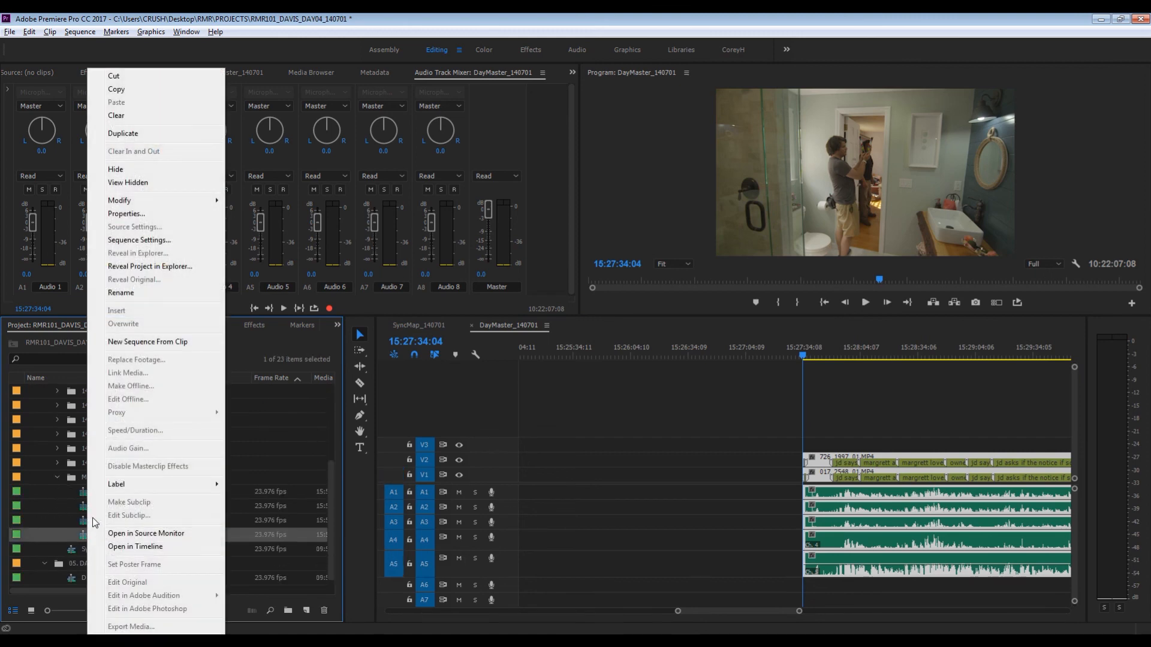
pyautogui.click(142, 136)
# - Rename the duplicated five-channel template 140701_BATHROOM_SCENE_01
pyautogui.click(121, 547)
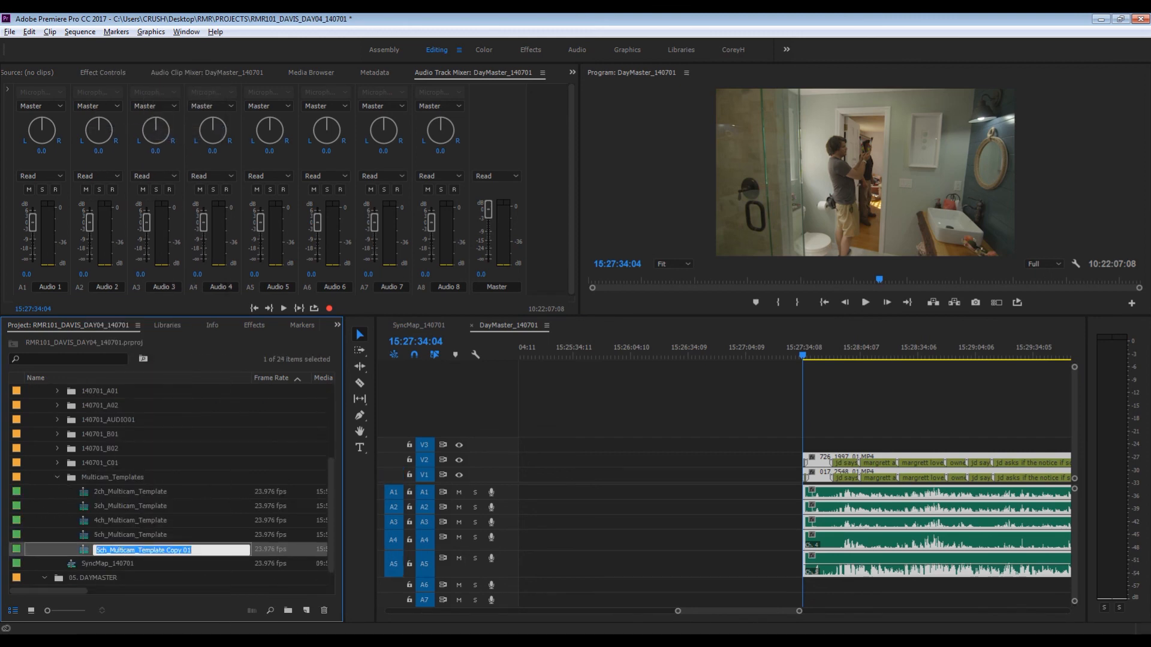
pyautogui.write('140701_')
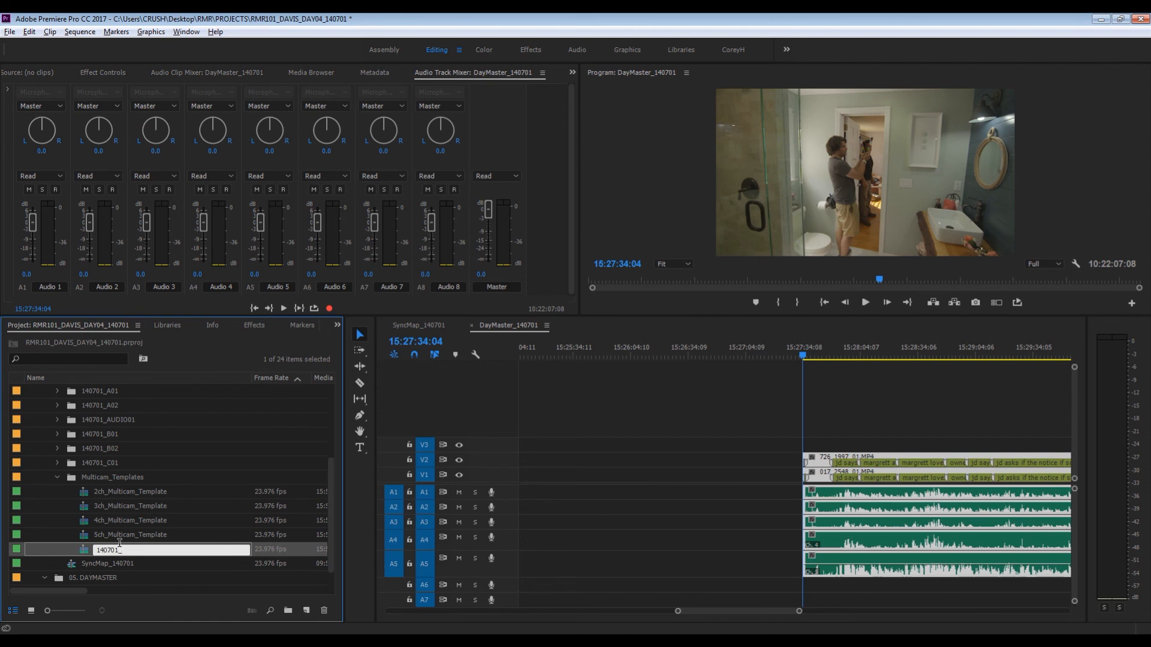
pyautogui.write('bath')
pyautogui.press('BackSpace')
pyautogui.press('BackSpace')
pyautogui.write('BATHROOM_SCENE_0`1')
pyautogui.press('Return')
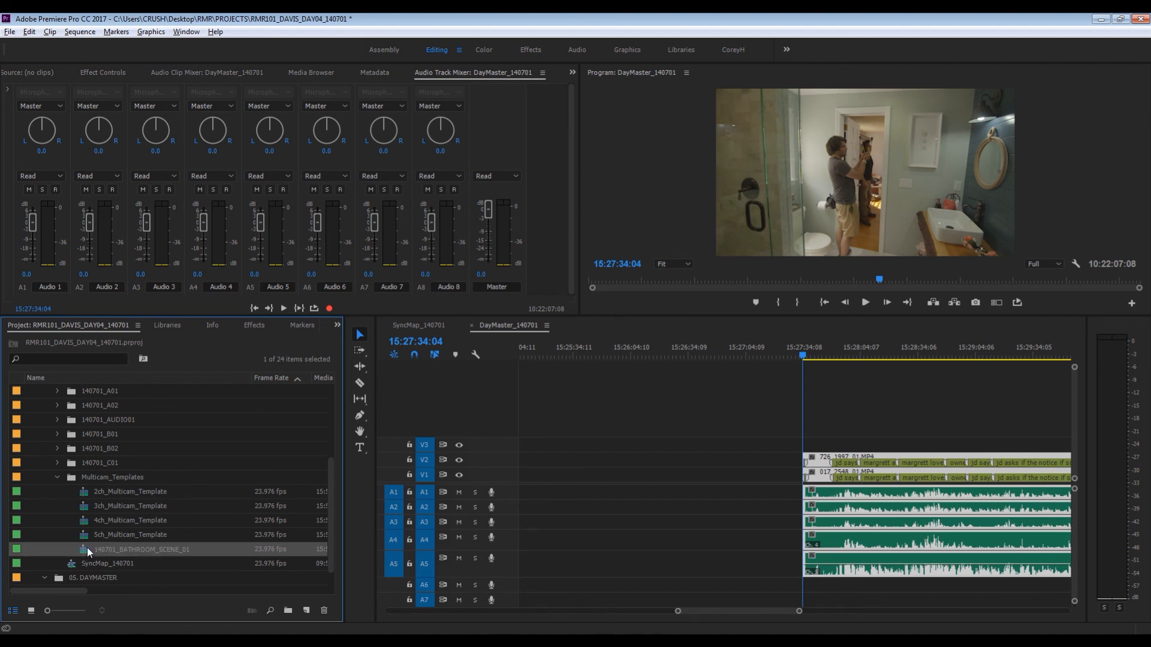
# - Set the start time of 140701_BATHROOM_SCENE_01 to 15:27:34:04, paste the copied bathroom clips into it, and close the sequence
pyautogui.doubleClick(88, 550)
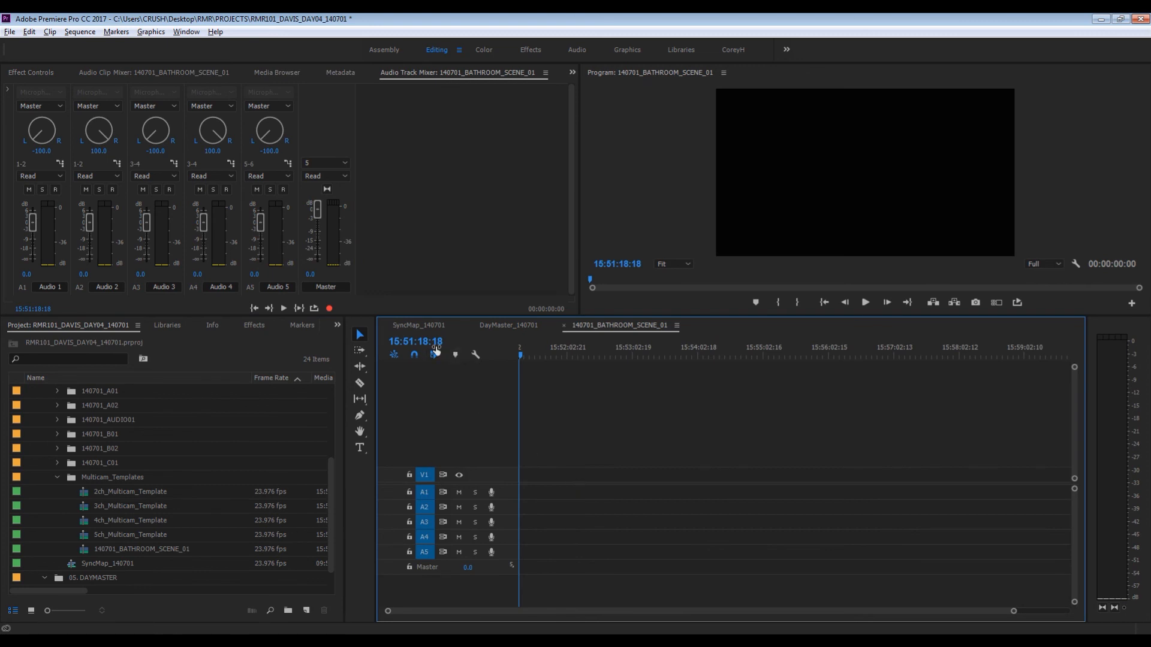
pyautogui.hotkey('ctrl', 'shift', 't')
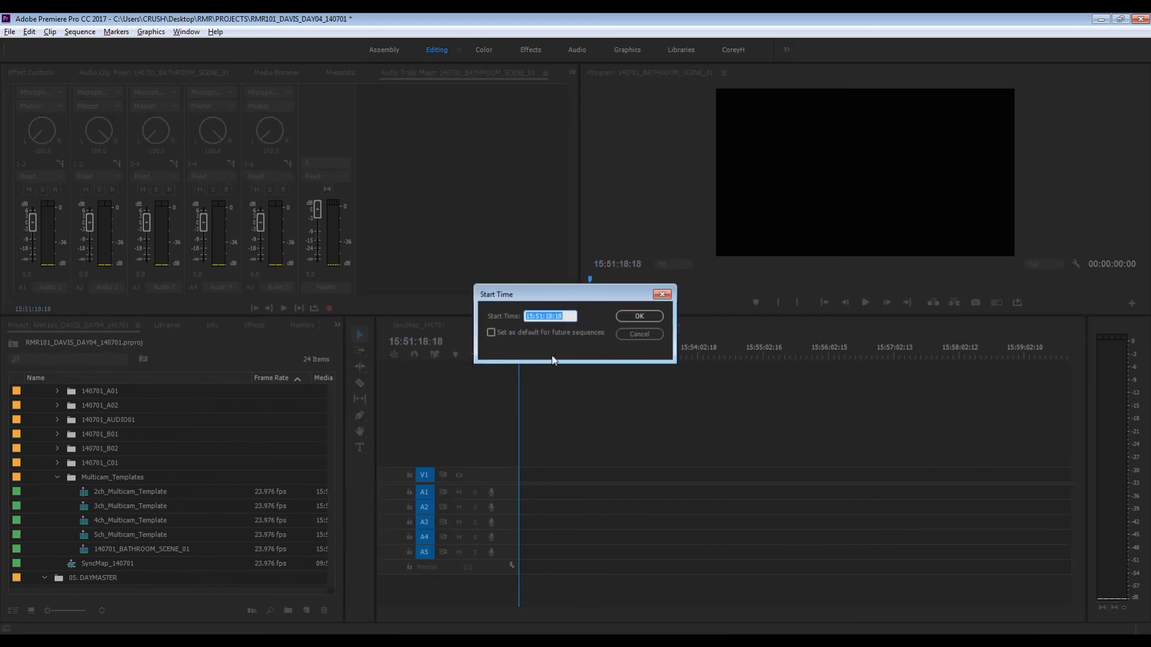
pyautogui.hotkey('ctrl', 'v')
pyautogui.click(639, 316)
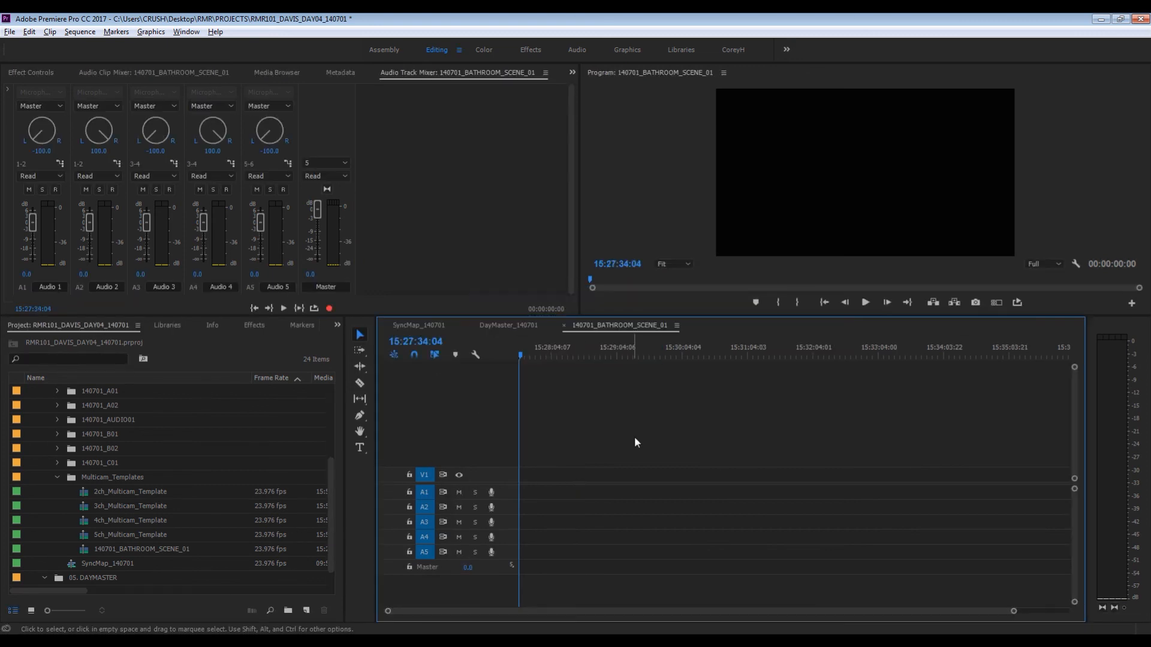
pyautogui.hotkey('ctrl', 'v')
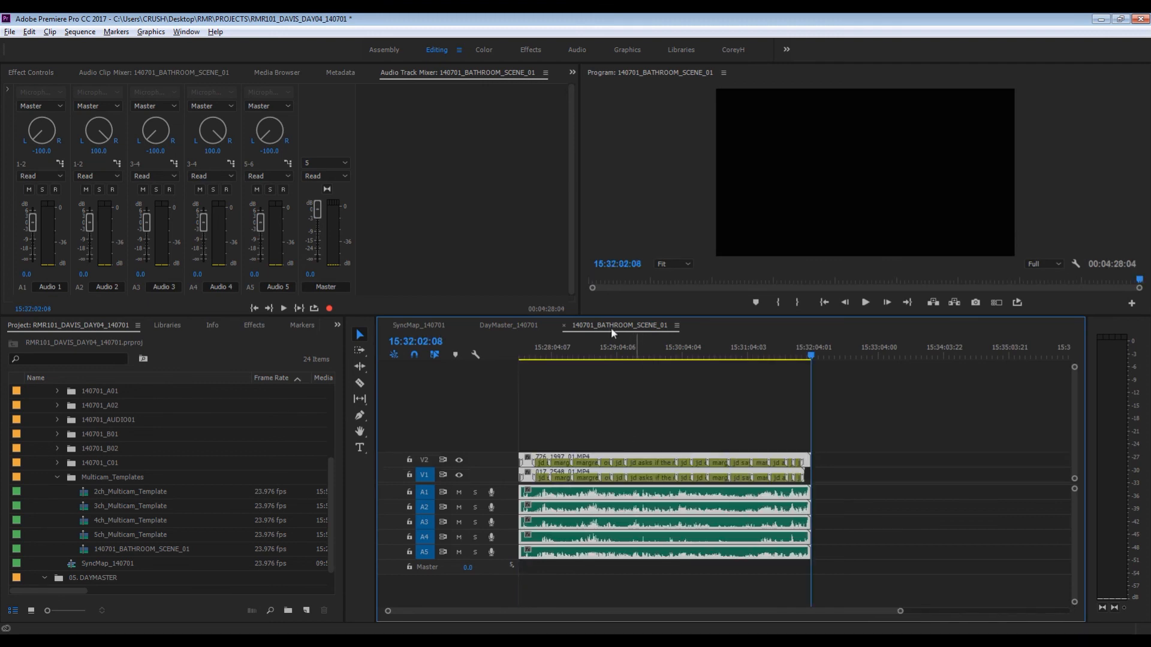
pyautogui.click(562, 325)
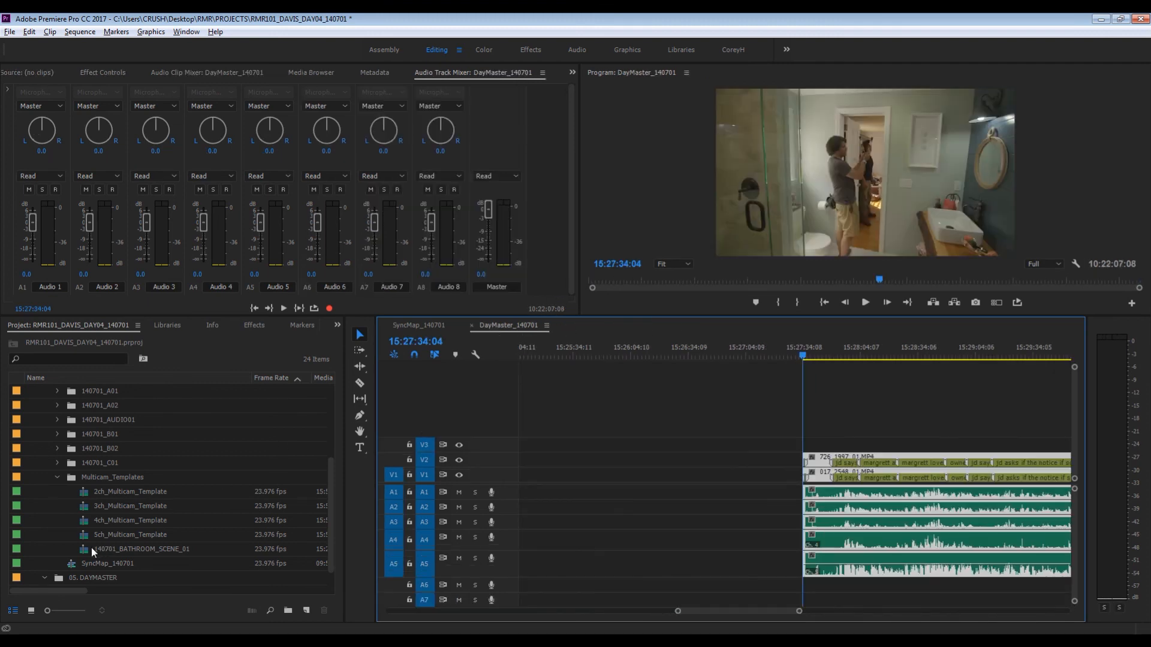
# - Overwrite the original bathroom clips in DayMaster_140701 with the 140701_BATHROOM_SCENE_01 multicam sequence, starting at 15:27:34:04
pyautogui.moveTo(83, 552); pyautogui.dragTo(808, 487)
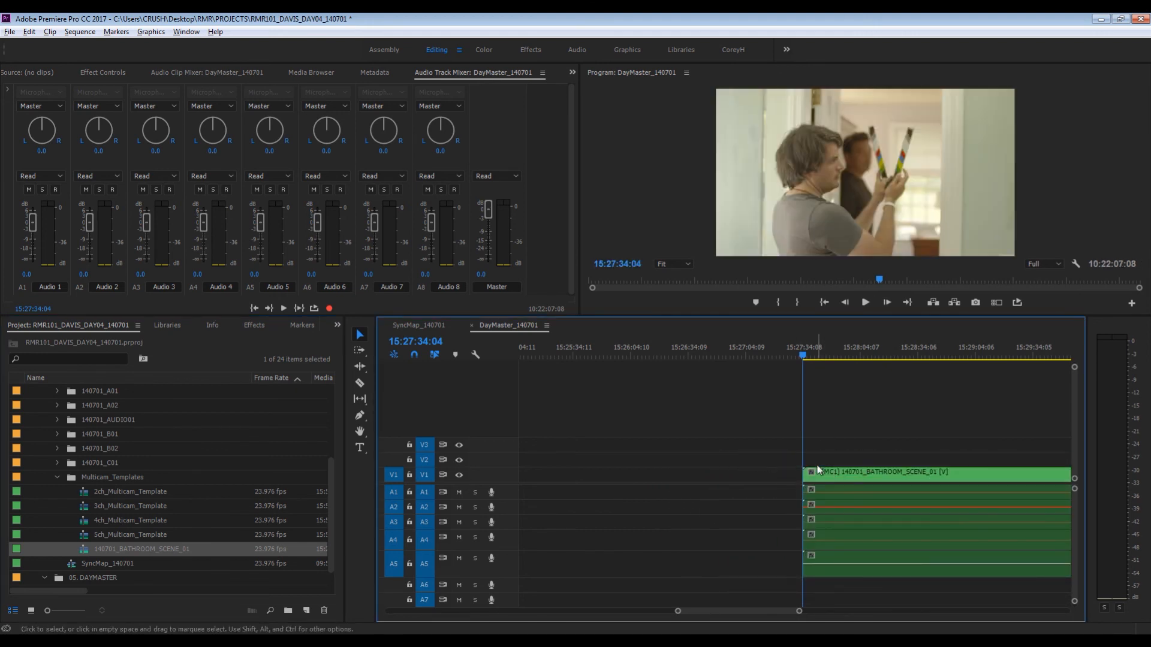
pyautogui.press('-')
pyautogui.press('-')
pyautogui.press('-')
pyautogui.press('-')
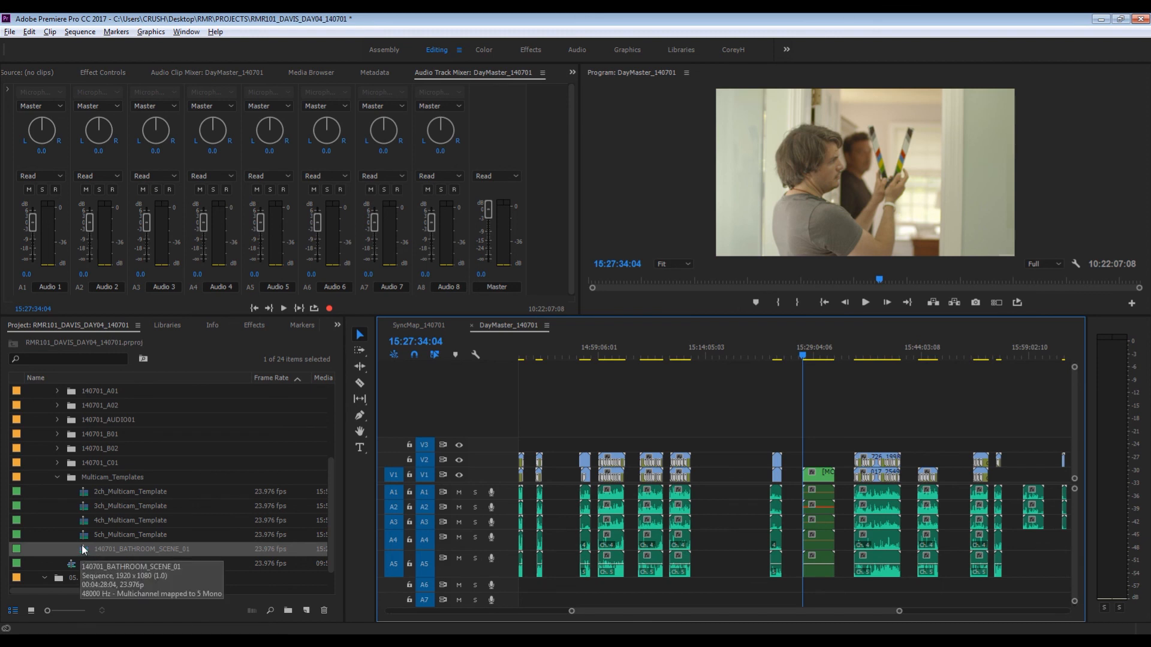
# - Collapse the 02. INTVs bin and create a new bin inside 01. SCENES
pyautogui.scroll(3, 84, 548)
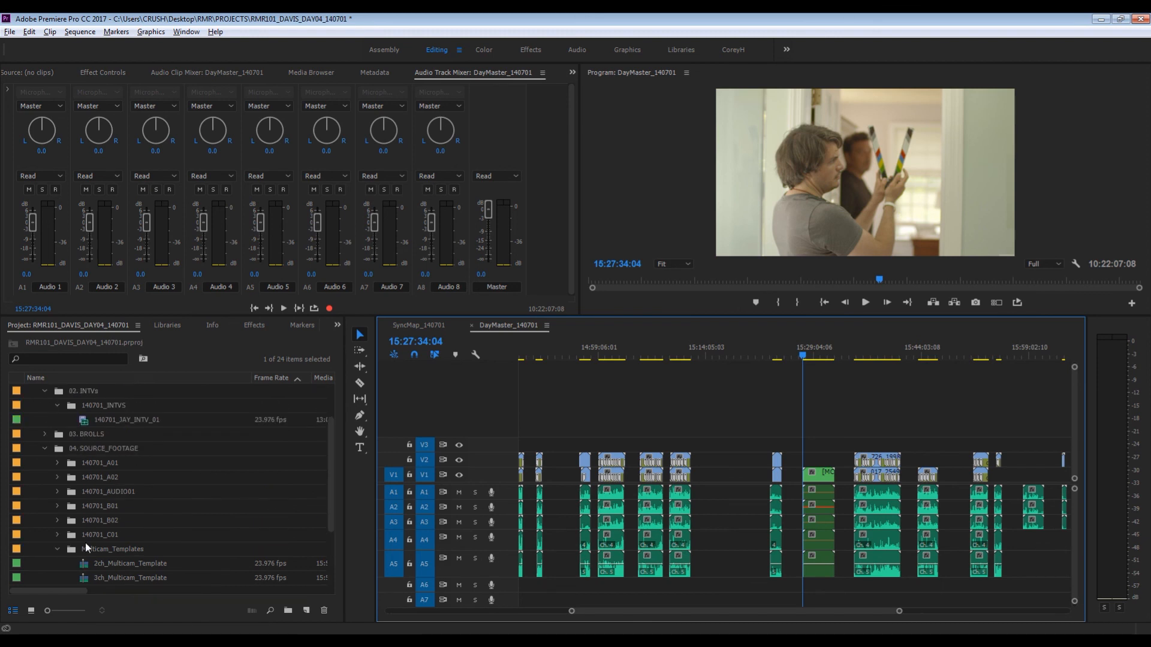
pyautogui.click(44, 390)
pyautogui.scroll(2, 77, 412)
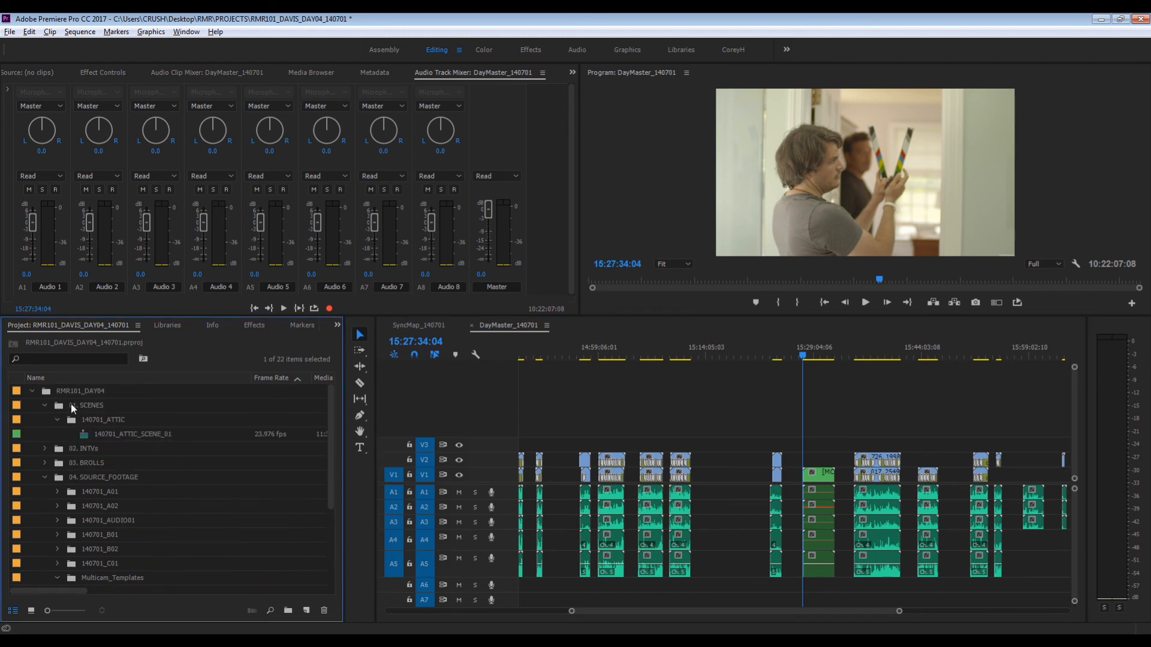
pyautogui.click(72, 408)
pyautogui.hotkey('ctrl', '/')
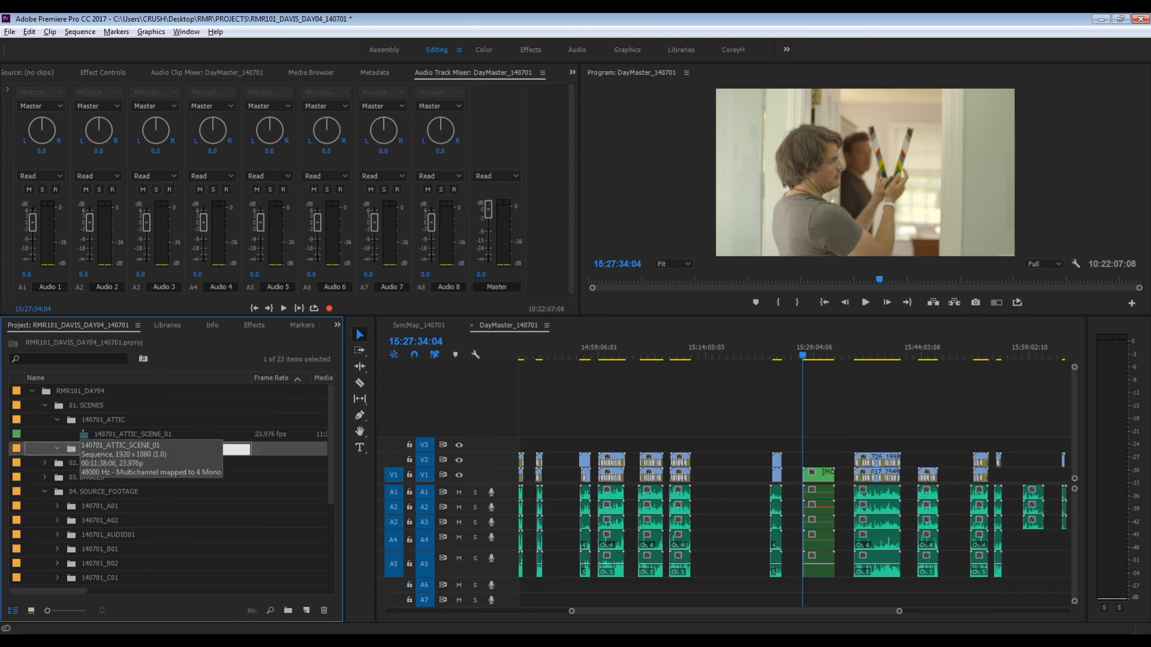
# - Try to name the new scene bin 140701_BATHROOM
pyautogui.write('140701_bathroom')
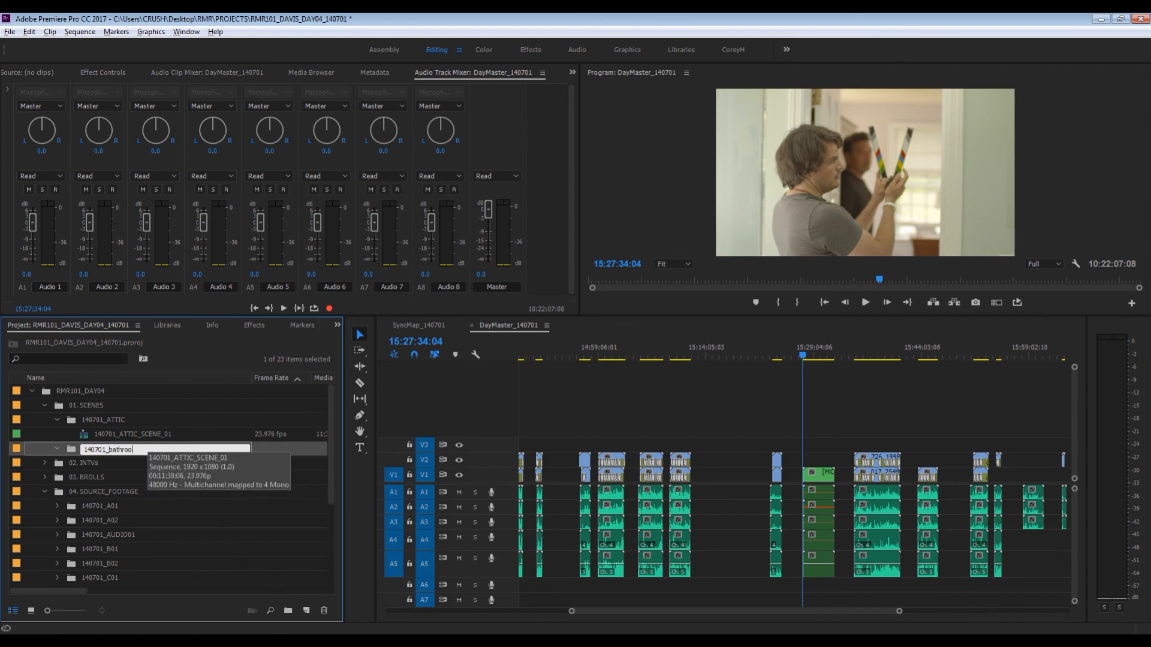
pyautogui.press('BackSpace')
pyautogui.press('BackSpace')
pyautogui.press('BackSpace')
pyautogui.press('BackSpace')
pyautogui.press('BackSpace')
pyautogui.press('BackSpace')
pyautogui.press('BackSpace')
pyautogui.write('BATHROOM')
# - Move 140701_BATHROOM_SCENE_01 from Multicam_Templates into the new bin inside 01. SCENES
pyautogui.scroll(-2, 154, 493)
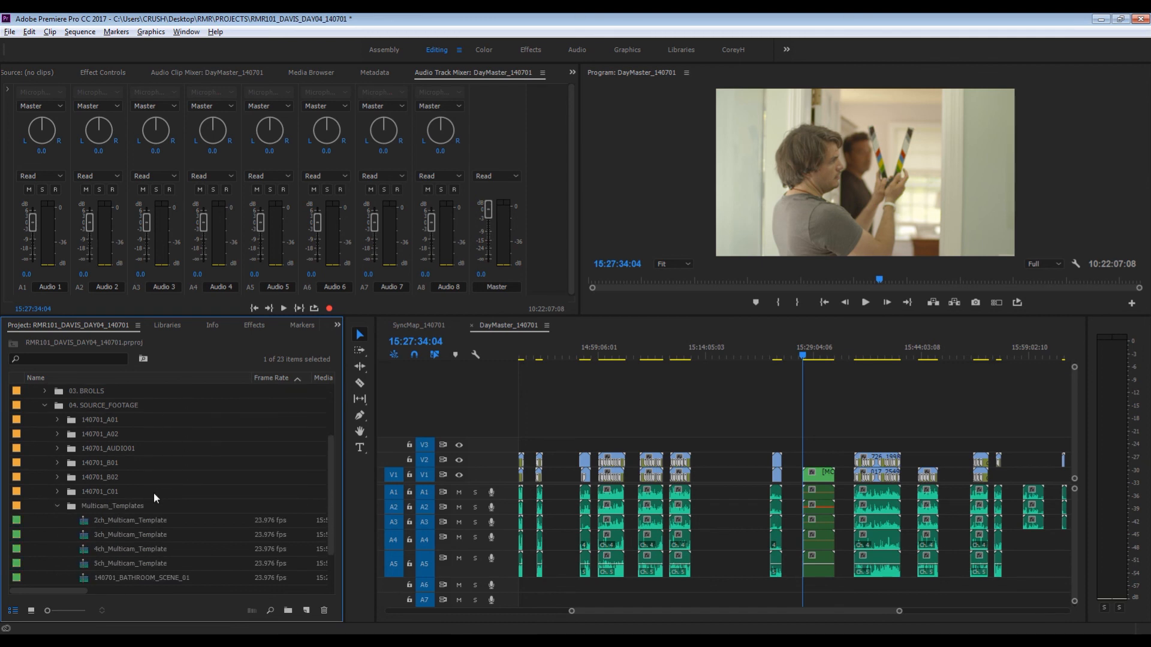
pyautogui.click(114, 578)
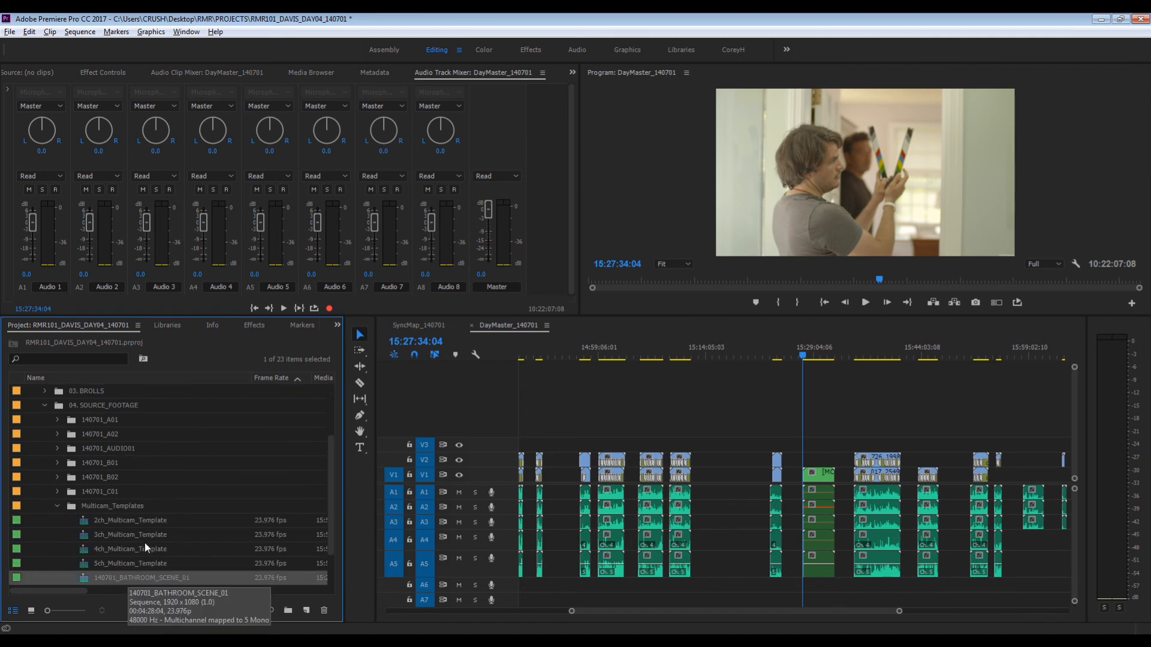
pyautogui.scroll(2, 114, 396)
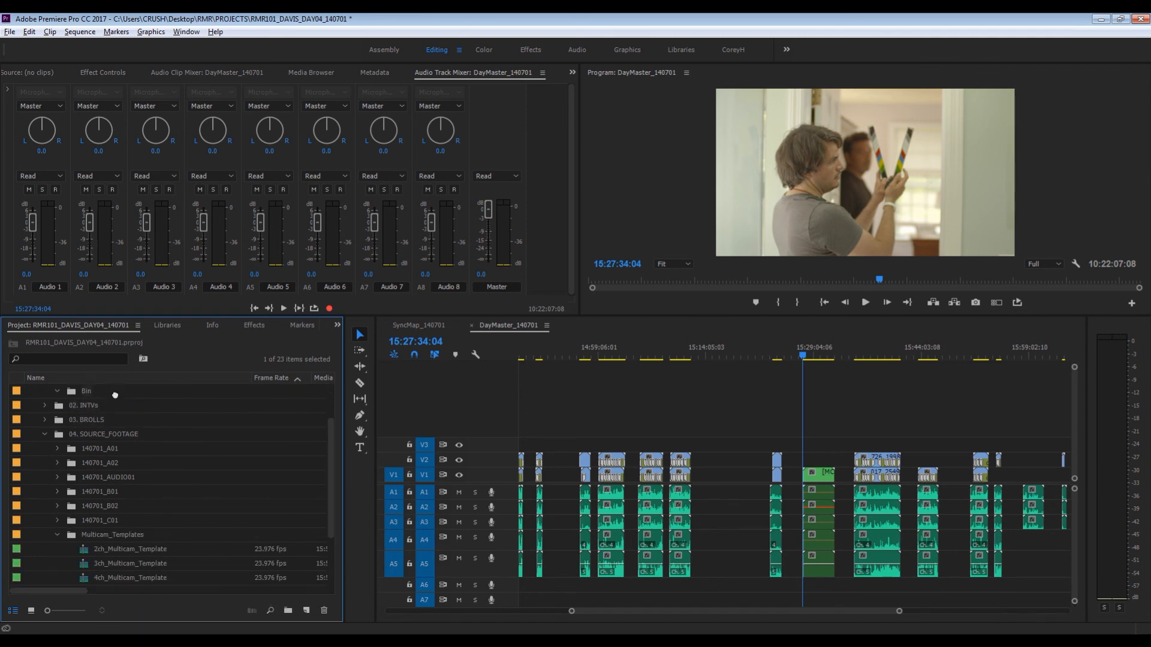
pyautogui.moveTo(115, 396); pyautogui.dragTo(82, 449)
# - Rename the bin holding the bathroom scene as 140701_BATHROOM
pyautogui.click(85, 448)
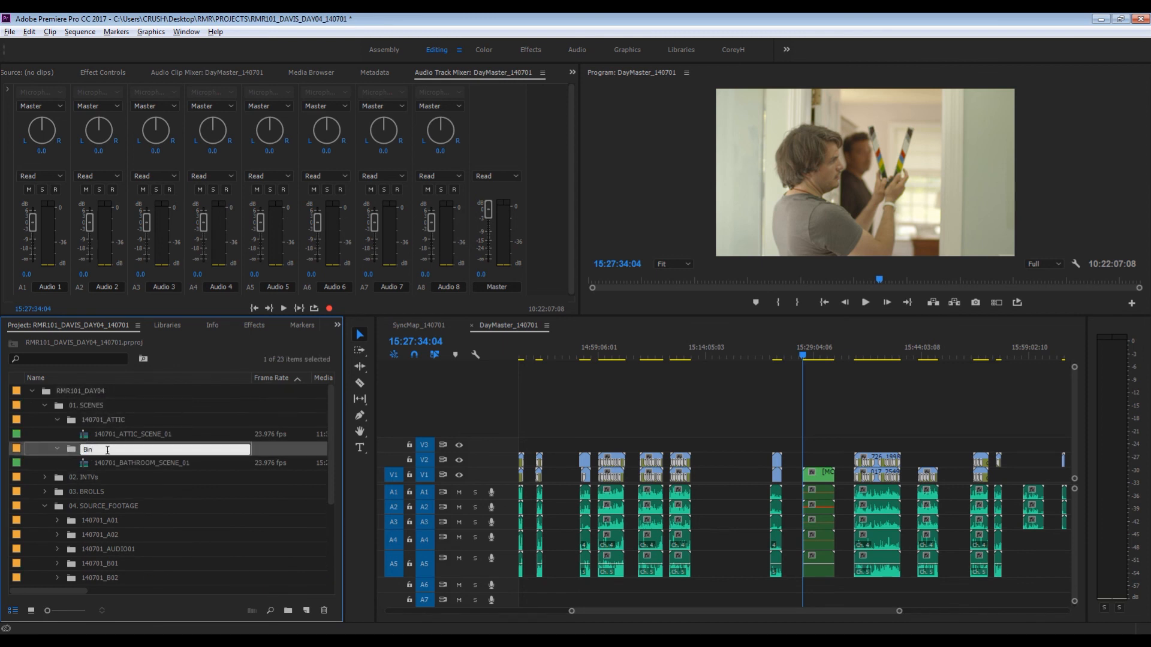
pyautogui.write('140701_BATHROOM')
pyautogui.press('Return')
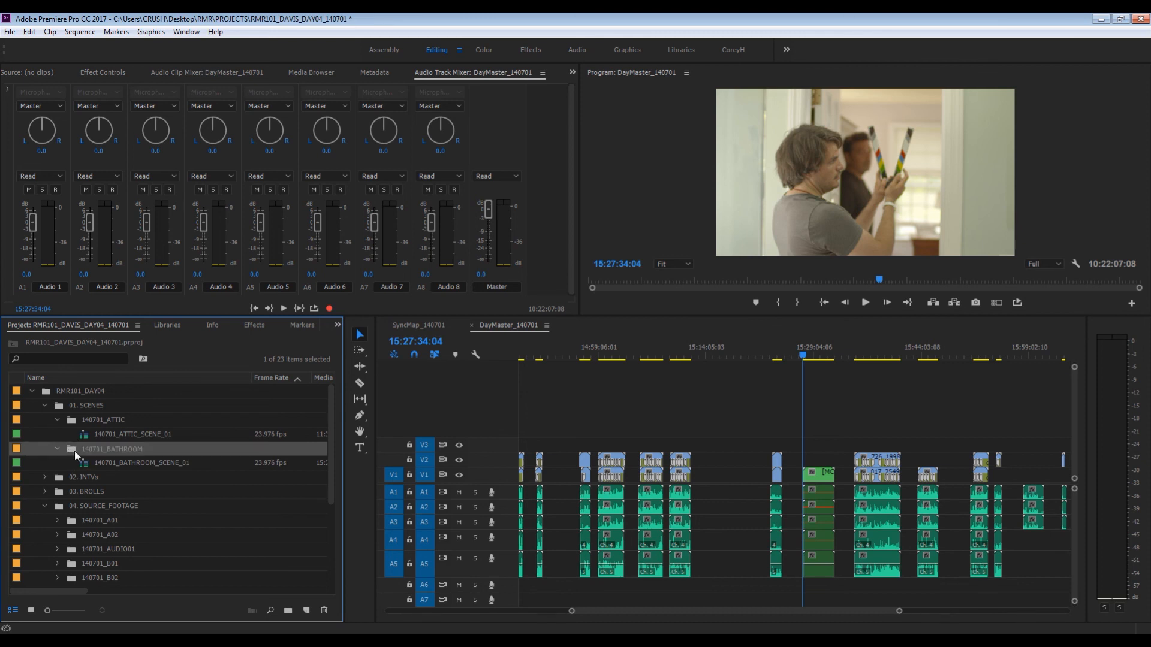